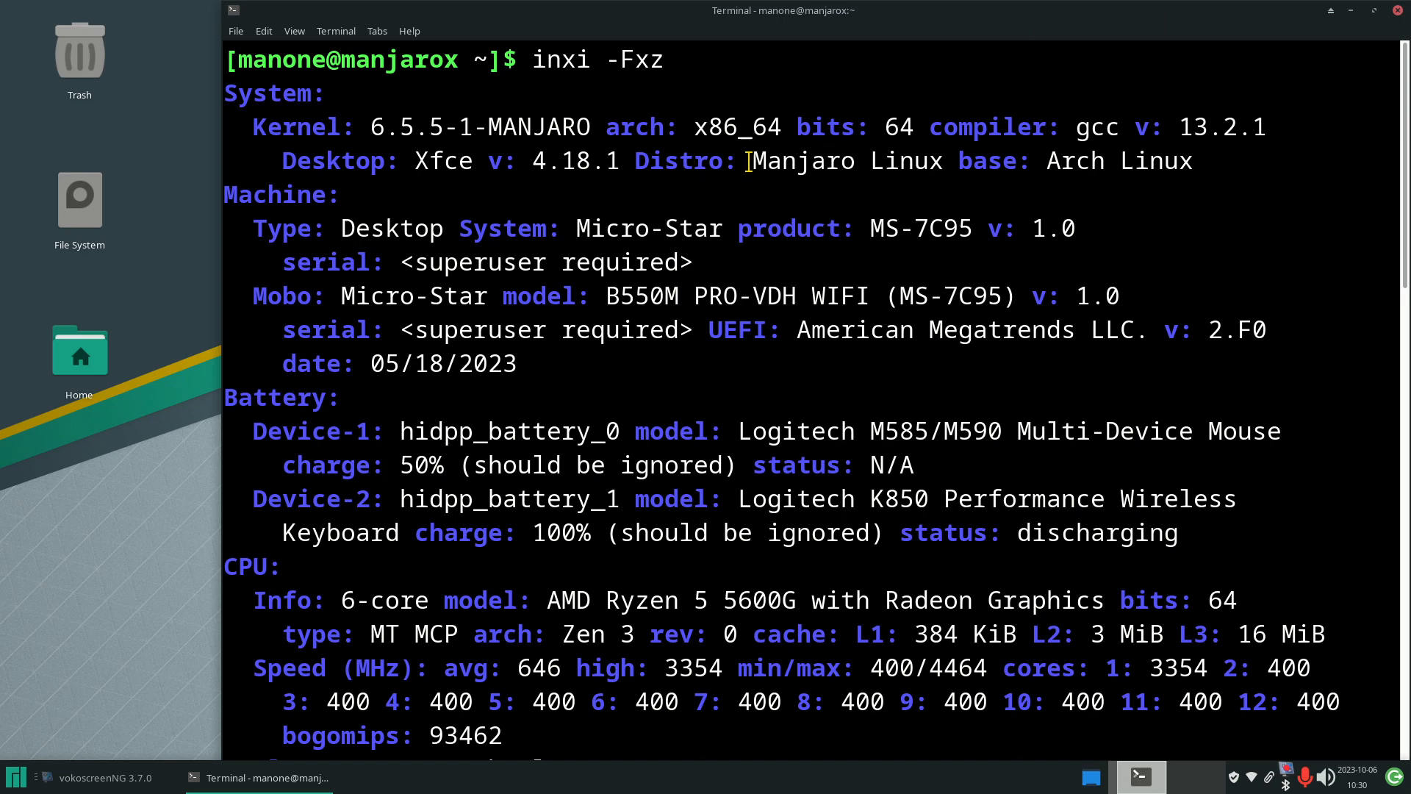
# Highlight the distribution, the Xfce desktop version and the kernel version in the inxi output, and close the terminal.
pyautogui.moveTo(748, 161); pyautogui.dragTo(943, 176)
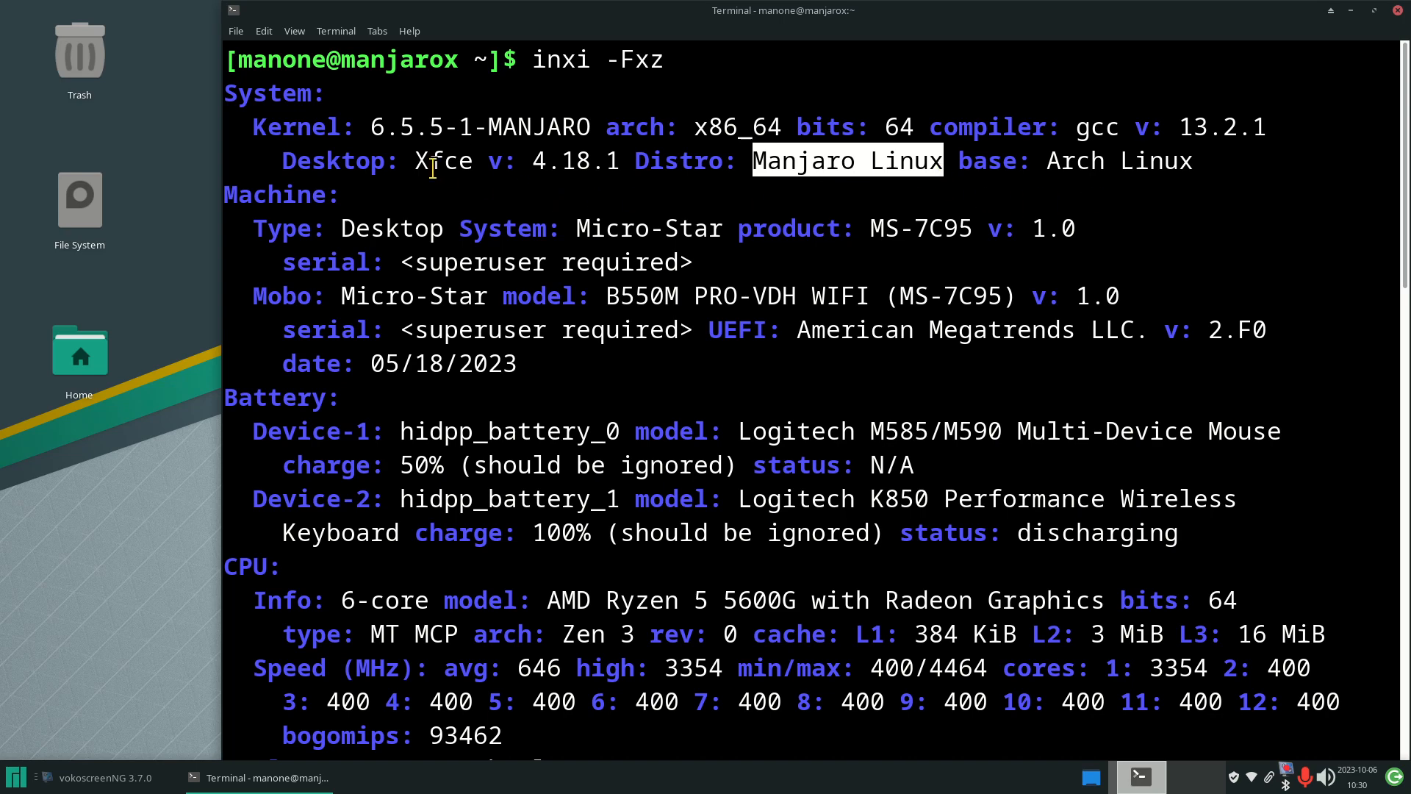
pyautogui.moveTo(414, 161); pyautogui.dragTo(635, 172)
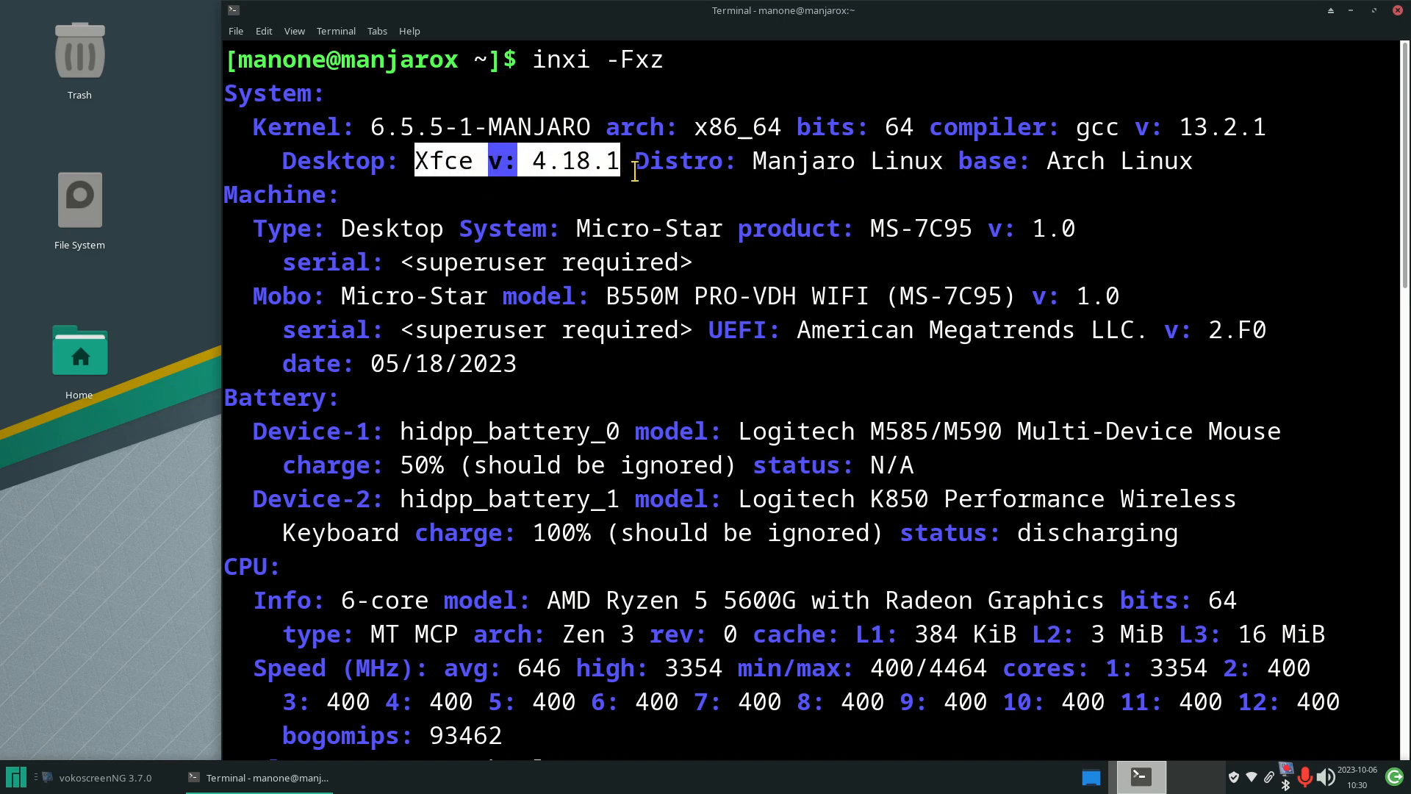
pyautogui.click(374, 126)
pyautogui.moveTo(374, 126); pyautogui.dragTo(416, 128)
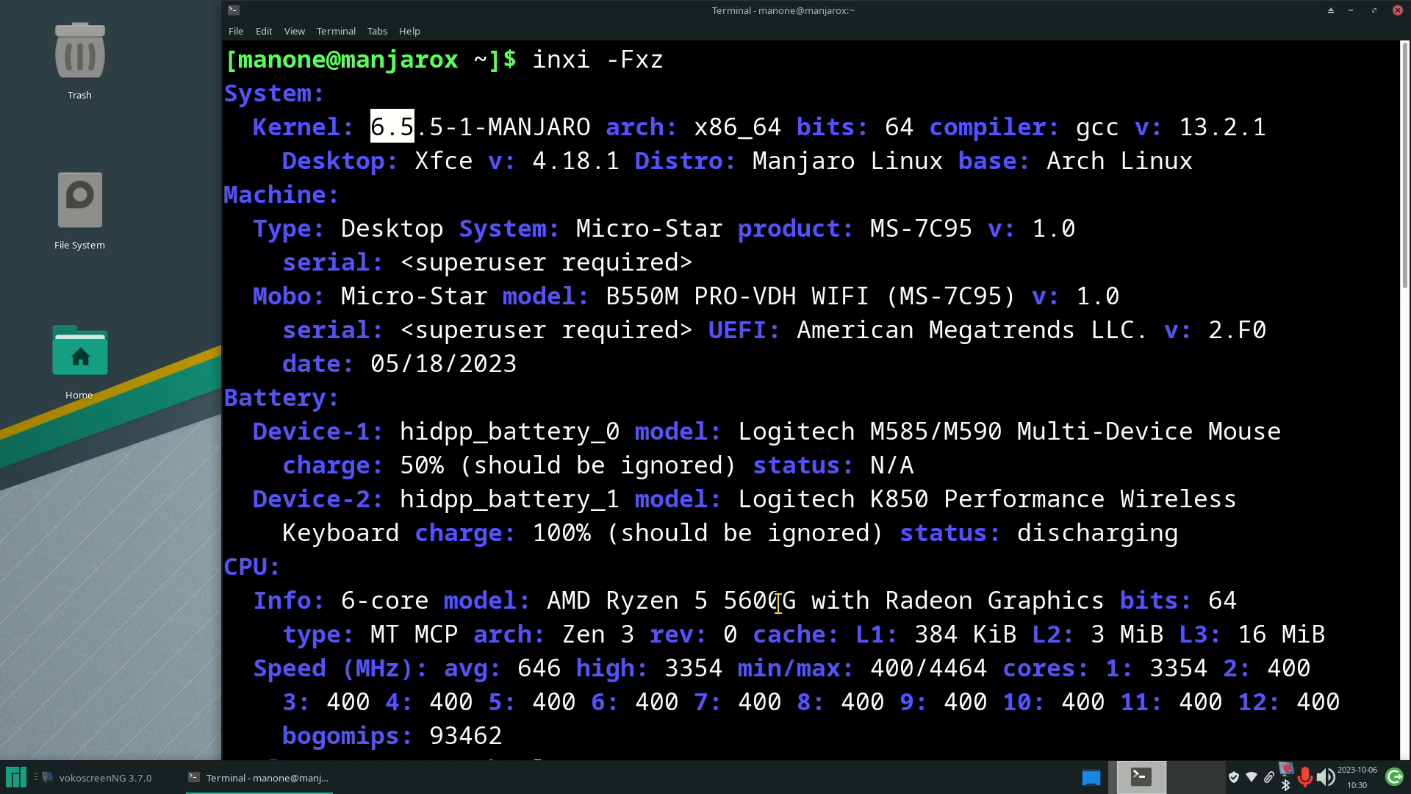
pyautogui.hotkey('alt', 'F4')
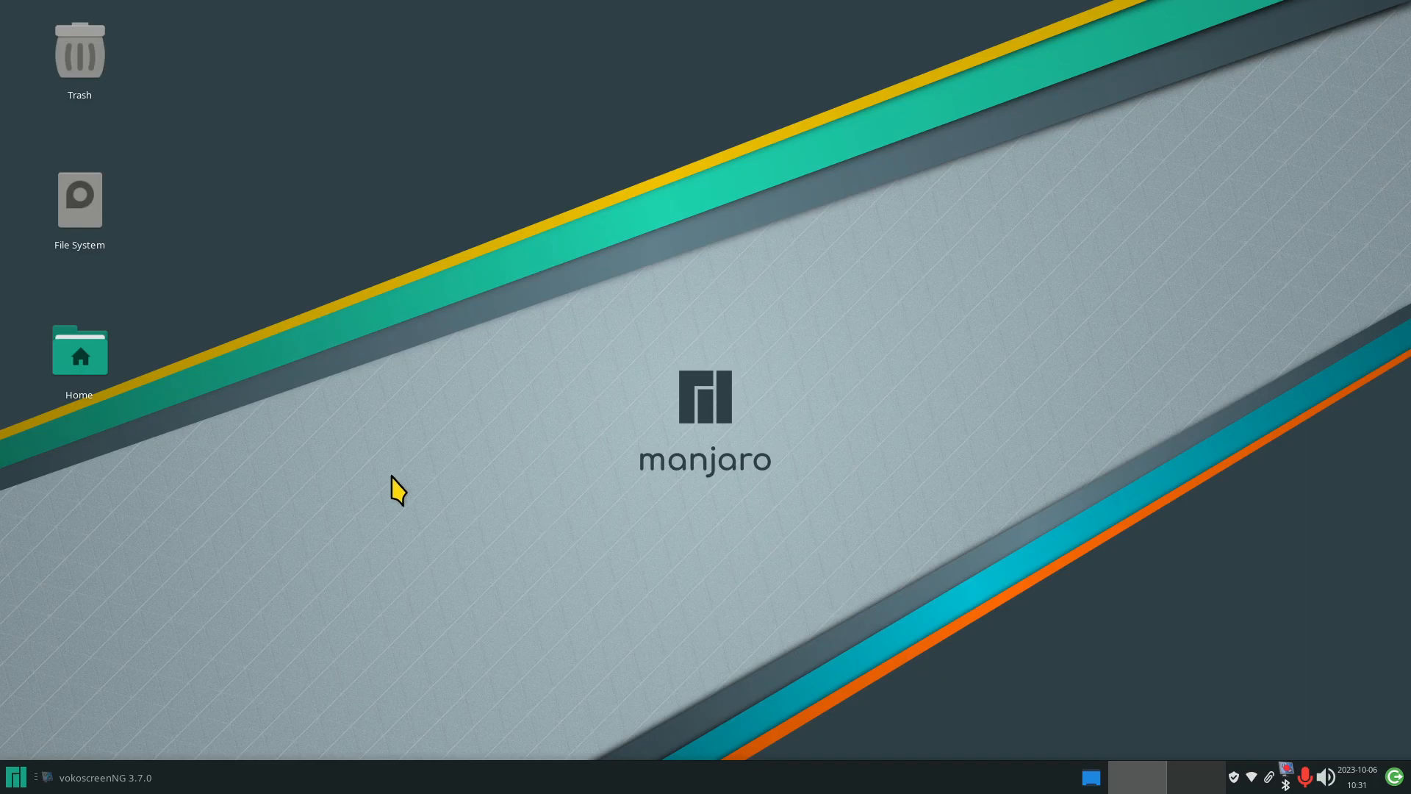
# Open the home folder in the file manager, switch to the USBBACK1 drive and place the window at the desktop's upper right.
pyautogui.doubleClick(86, 358)
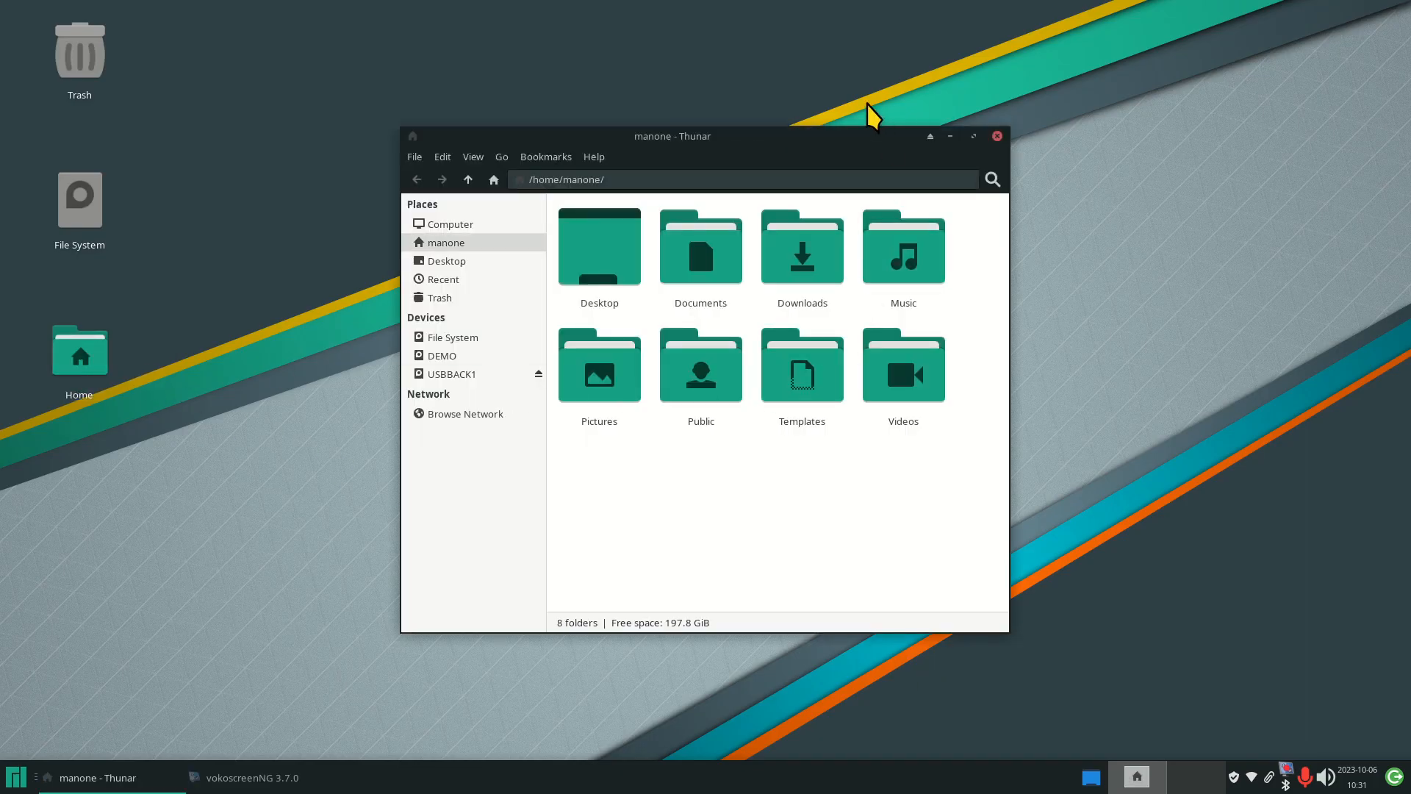
pyautogui.moveTo(784, 136); pyautogui.dragTo(1061, 113)
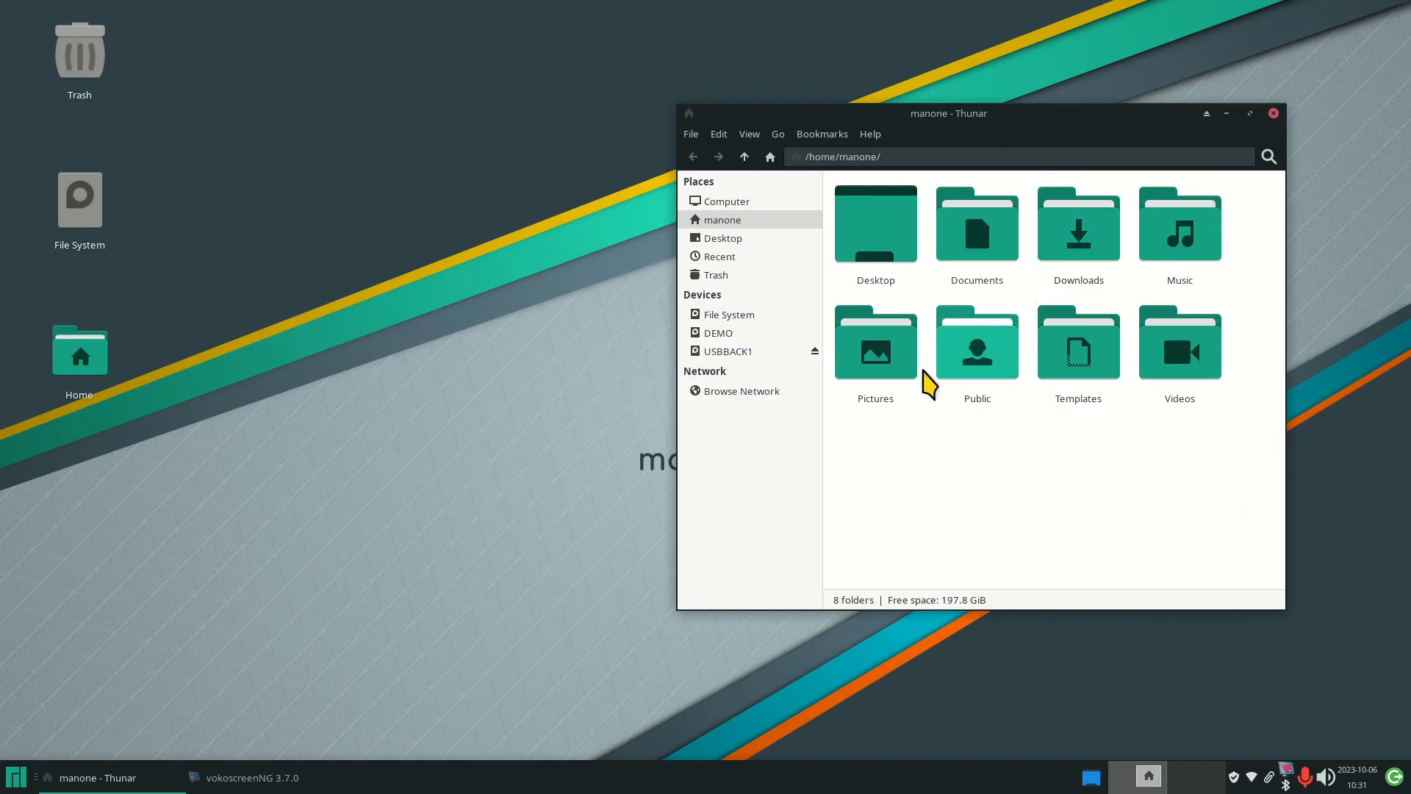
pyautogui.click(725, 353)
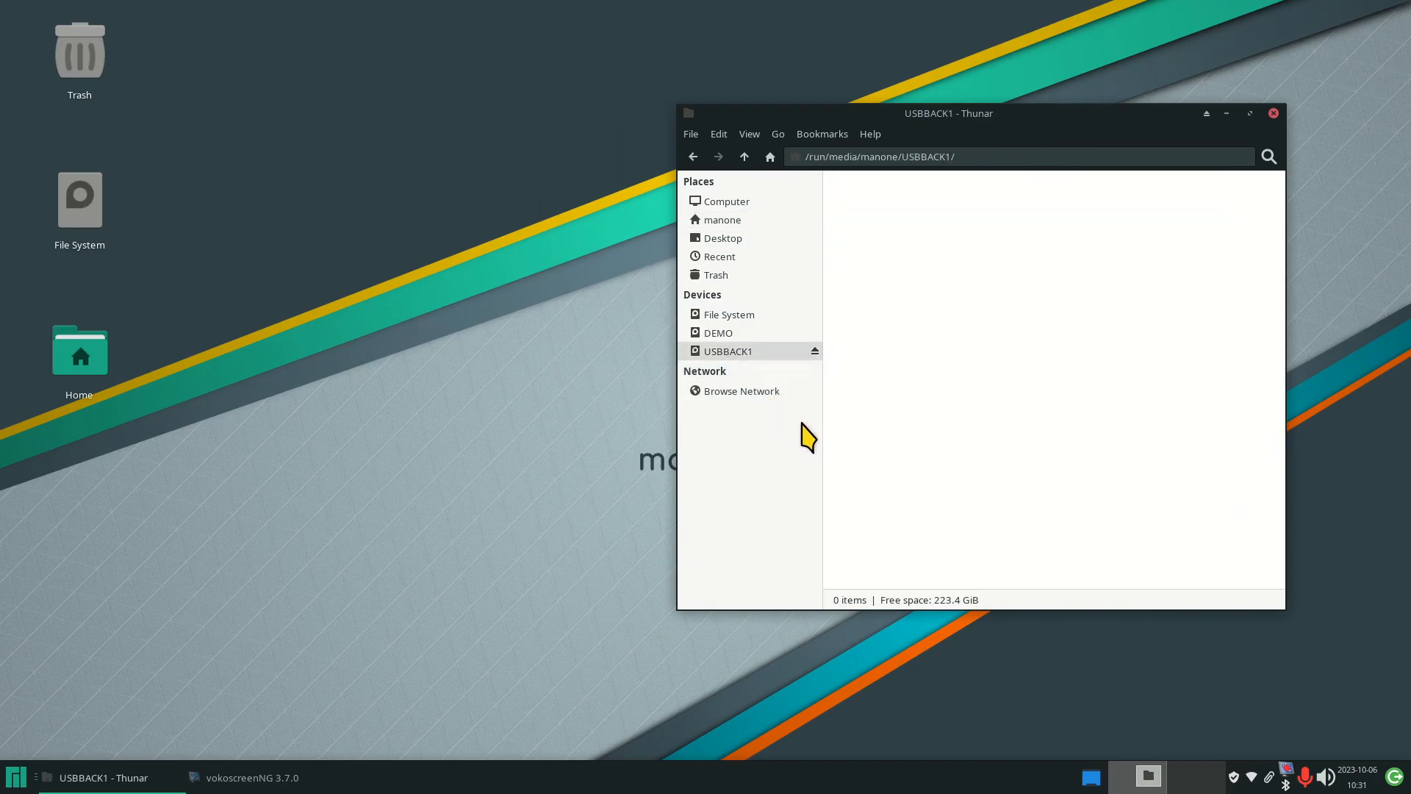
pyautogui.moveTo(731, 365)
pyautogui.moveTo(1109, 120); pyautogui.dragTo(1212, 39)
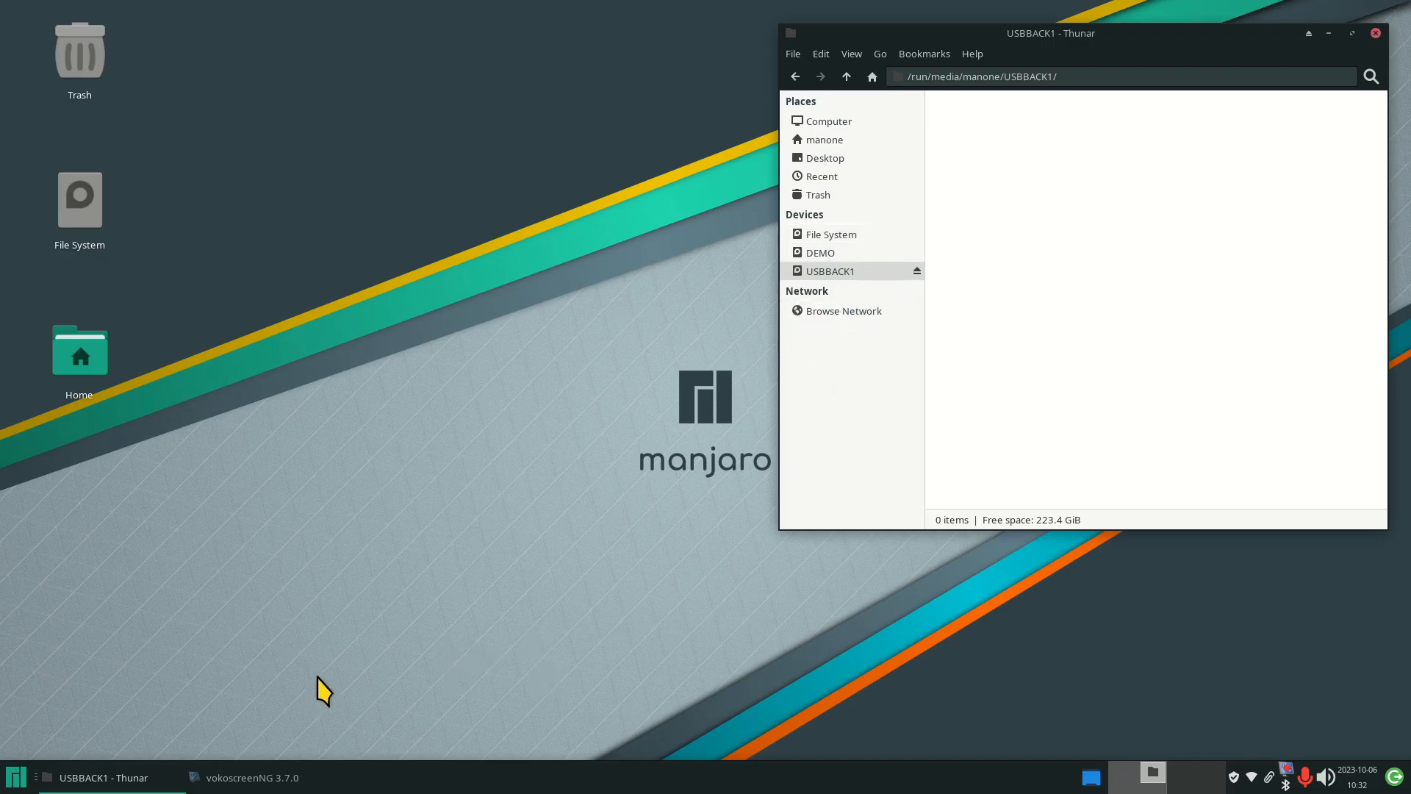
# Look up Grsync in the application list and in Add/Remove Software with the search "grsync", and close the package manager.
pyautogui.click(15, 777)
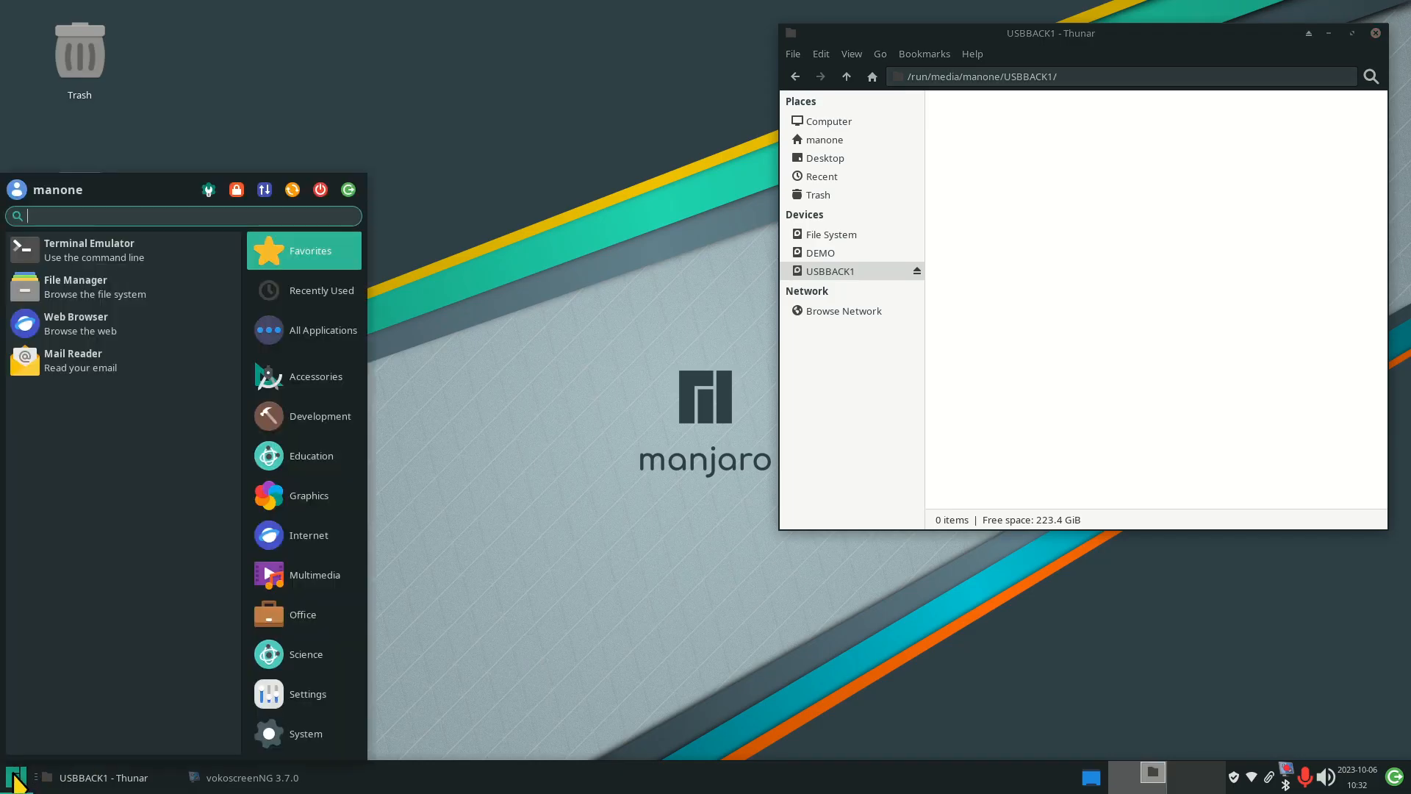
pyautogui.write('gr')
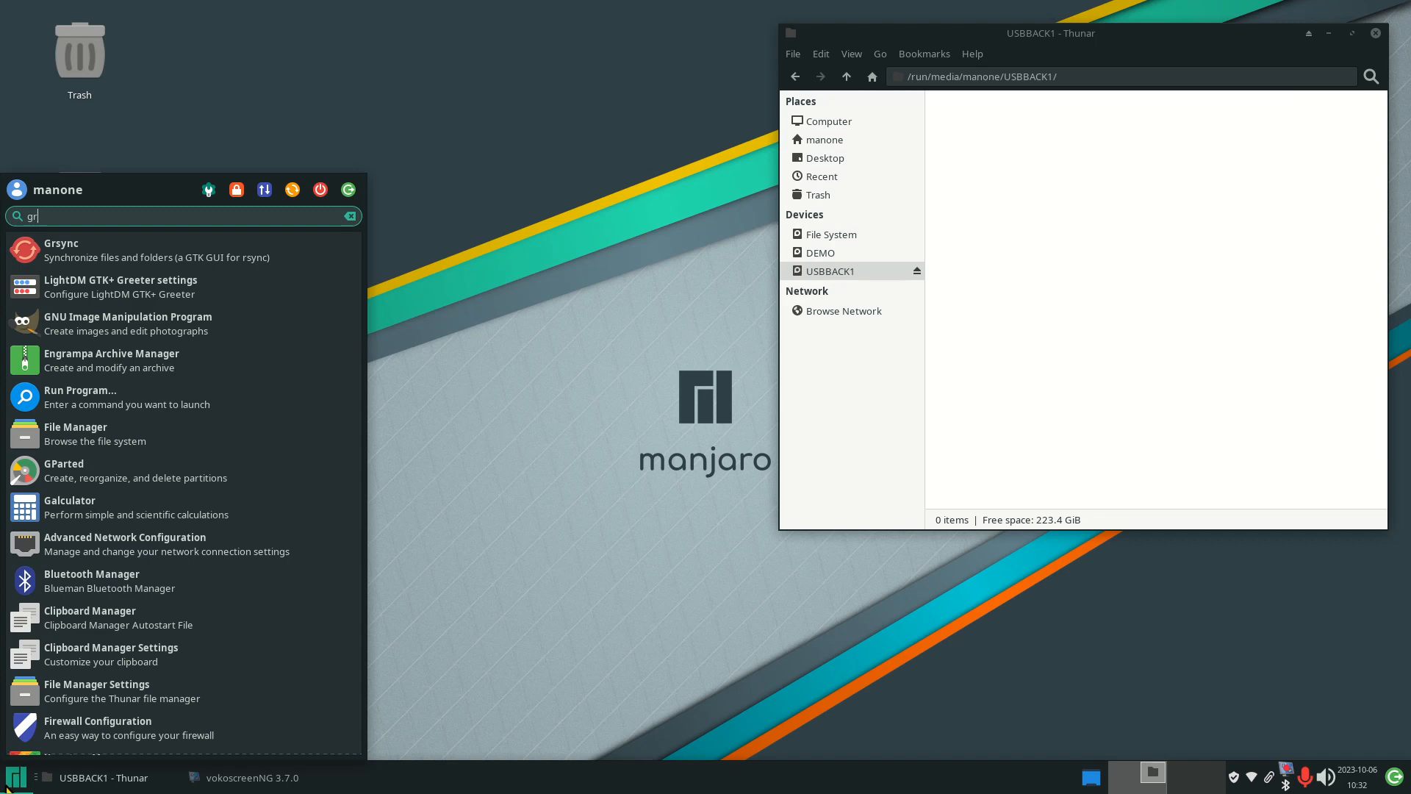
pyautogui.click(561, 500)
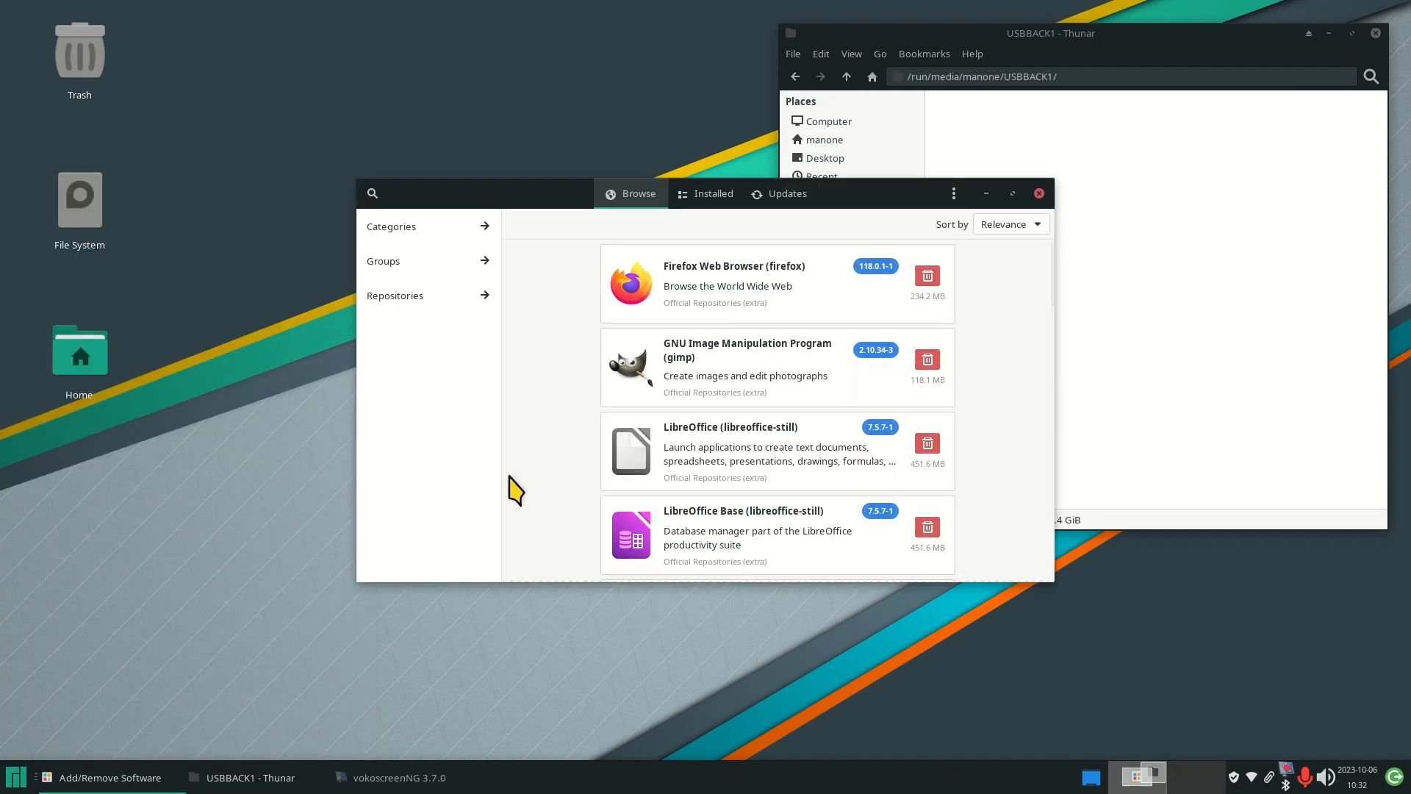
pyautogui.click(372, 193)
pyautogui.write('grsync')
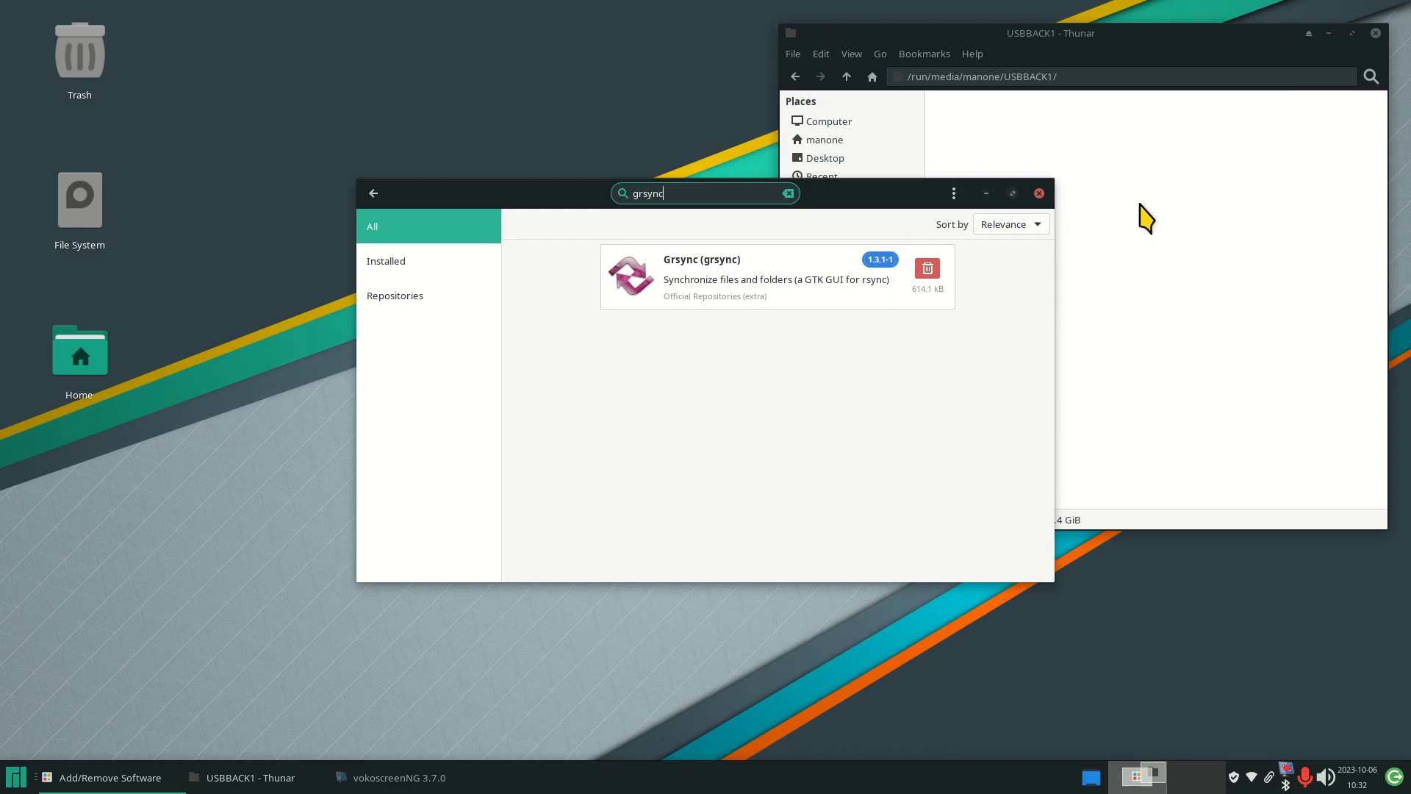
pyautogui.click(1040, 193)
# Search the installed applications for "backup" and dismiss the application list.
pyautogui.click(16, 777)
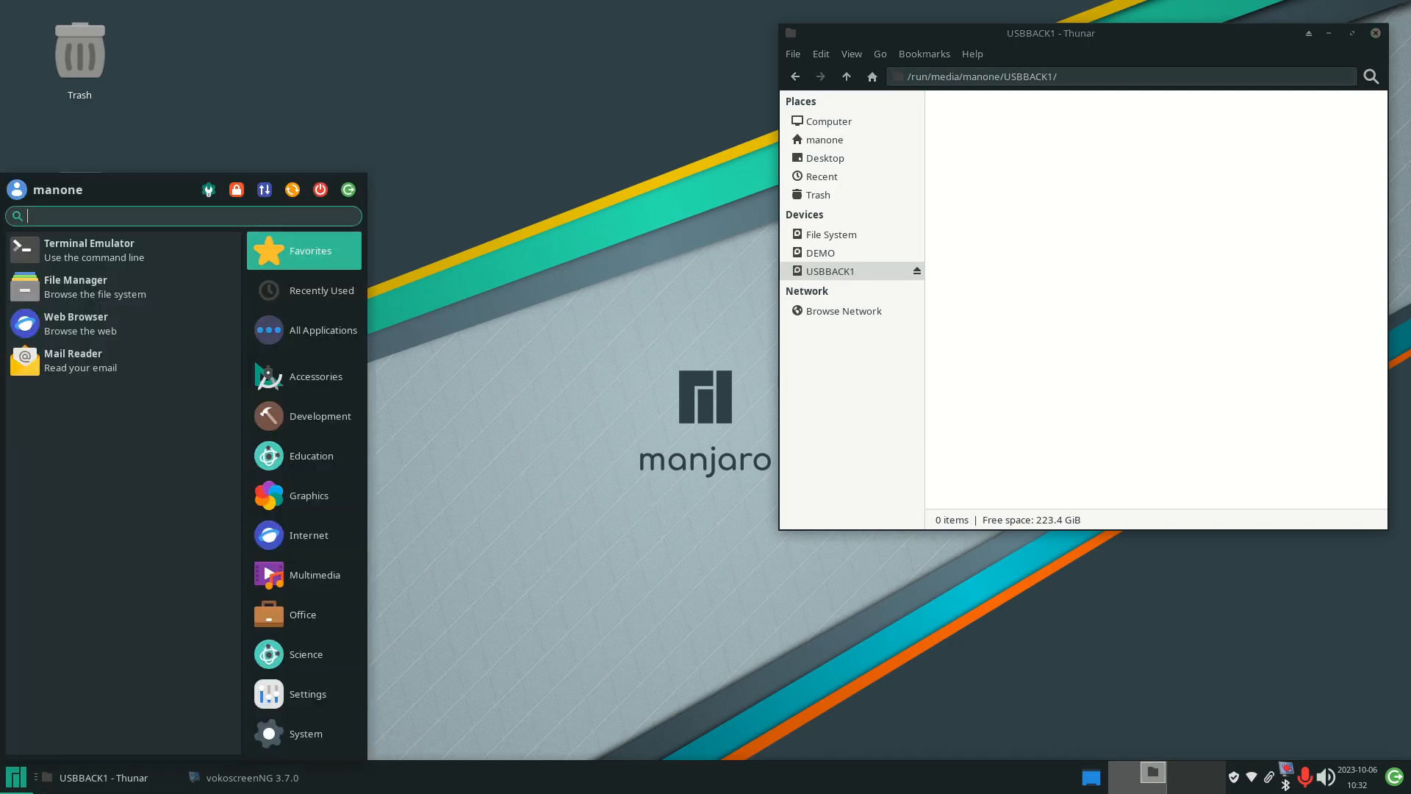
pyautogui.write('b')
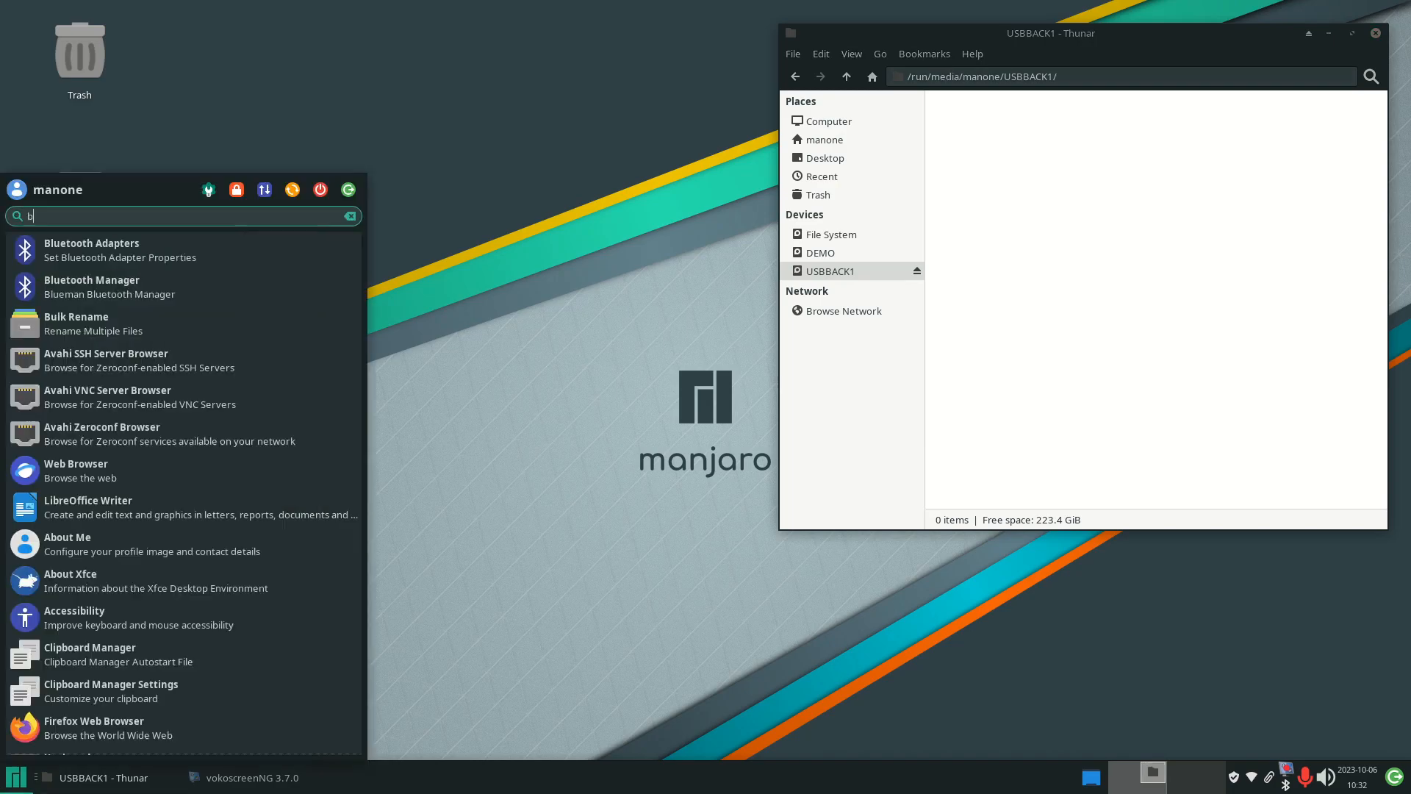
pyautogui.write('ackup')
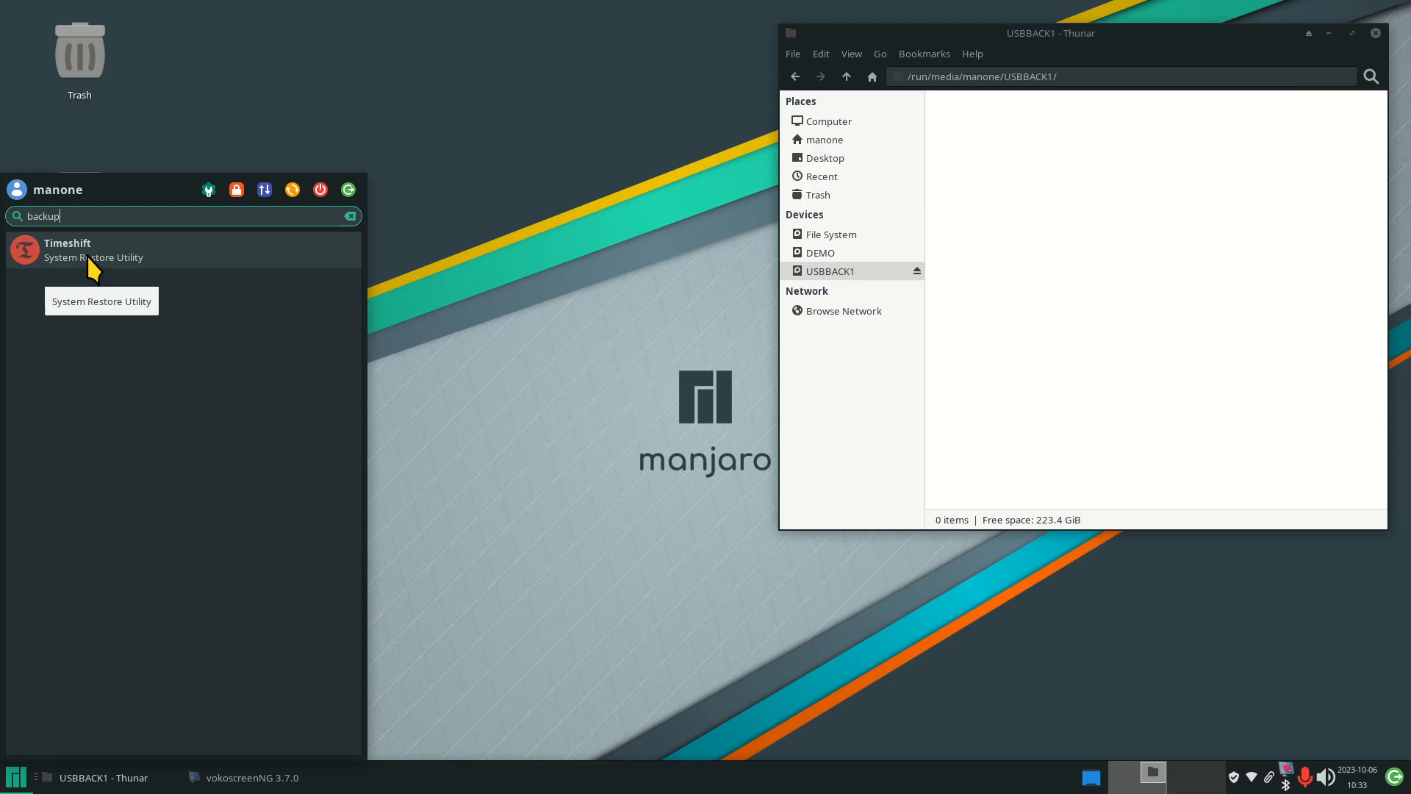
pyautogui.click(438, 363)
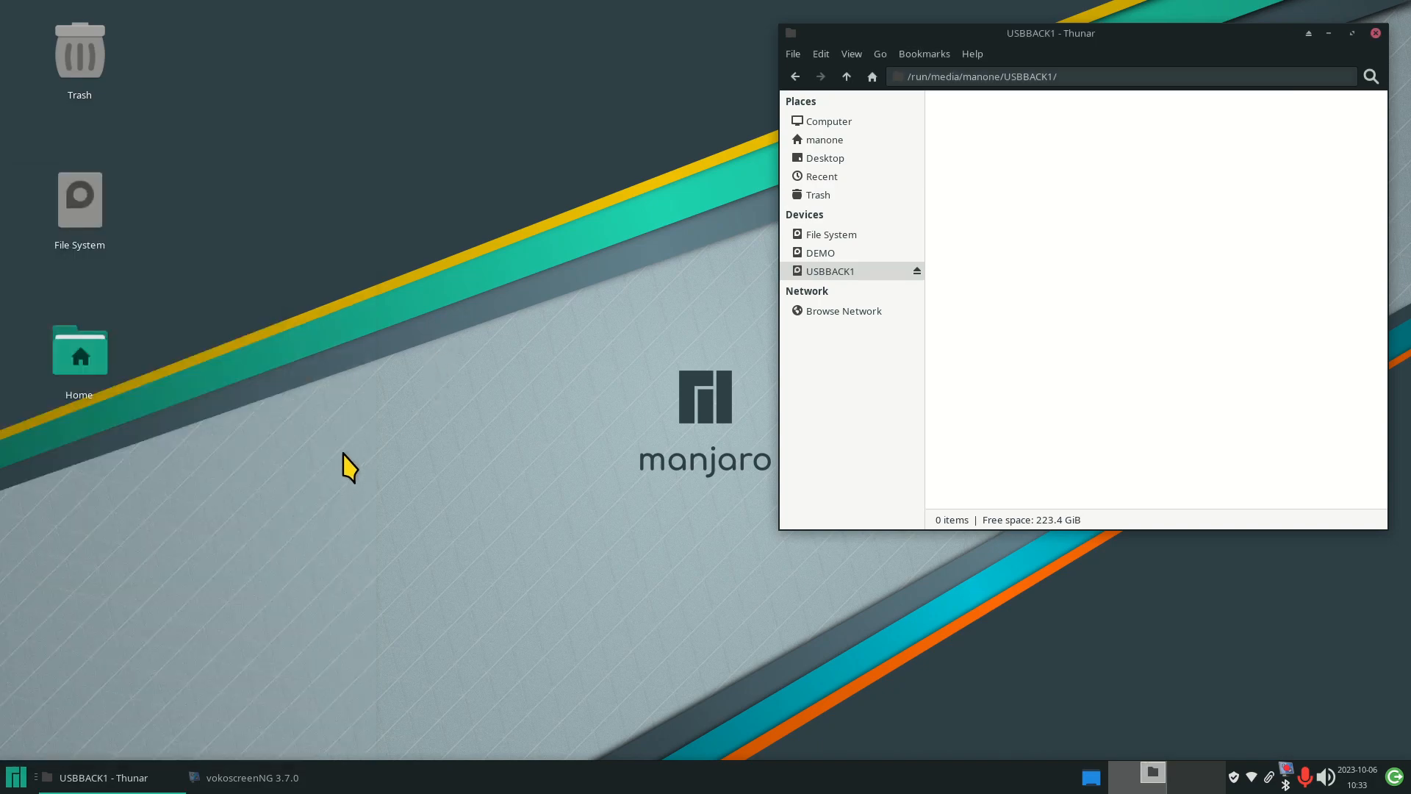
# Open a terminal beside the file manager and display the manual page with "man rsync" in enlarged text.
pyautogui.click(15, 777)
pyautogui.click(96, 258)
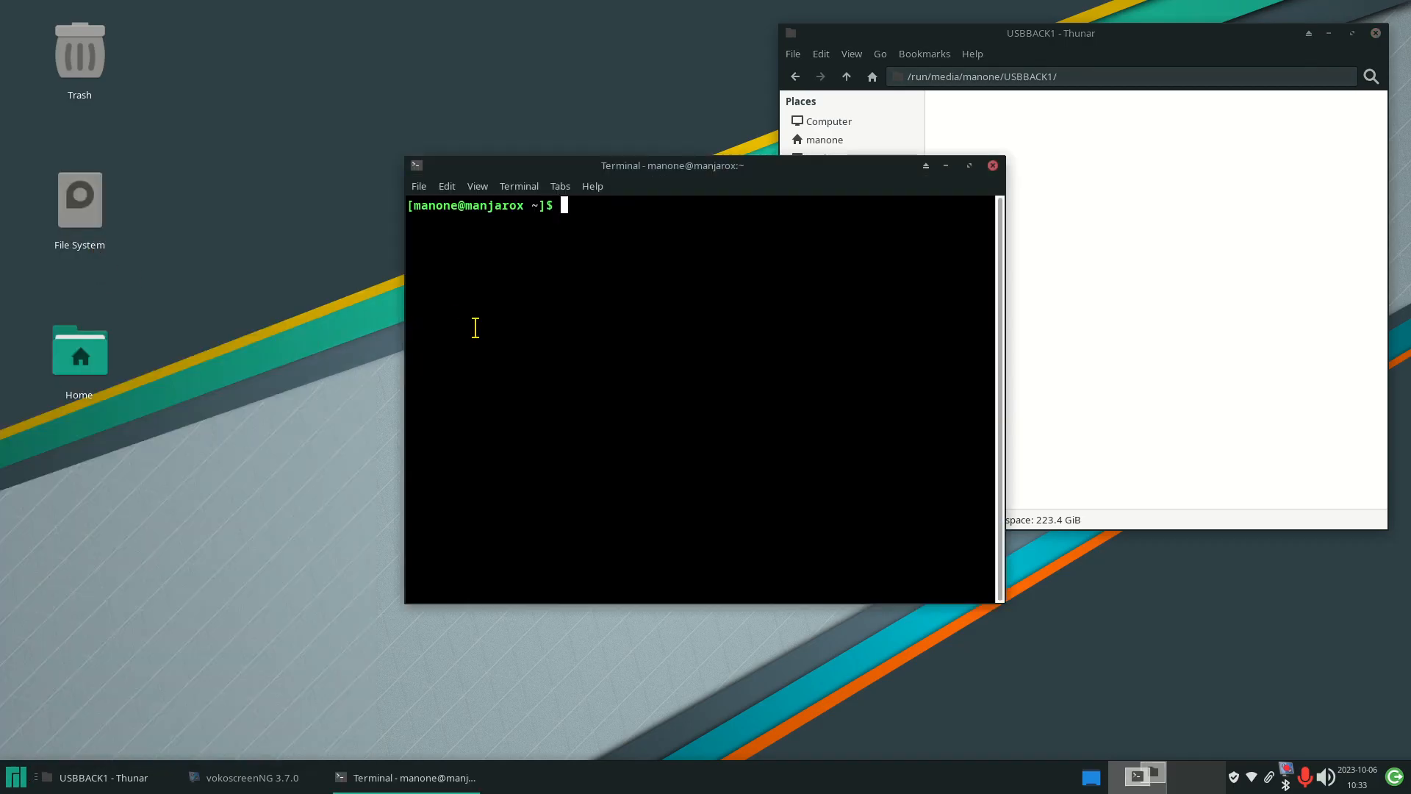
pyautogui.moveTo(721, 169); pyautogui.dragTo(461, 197)
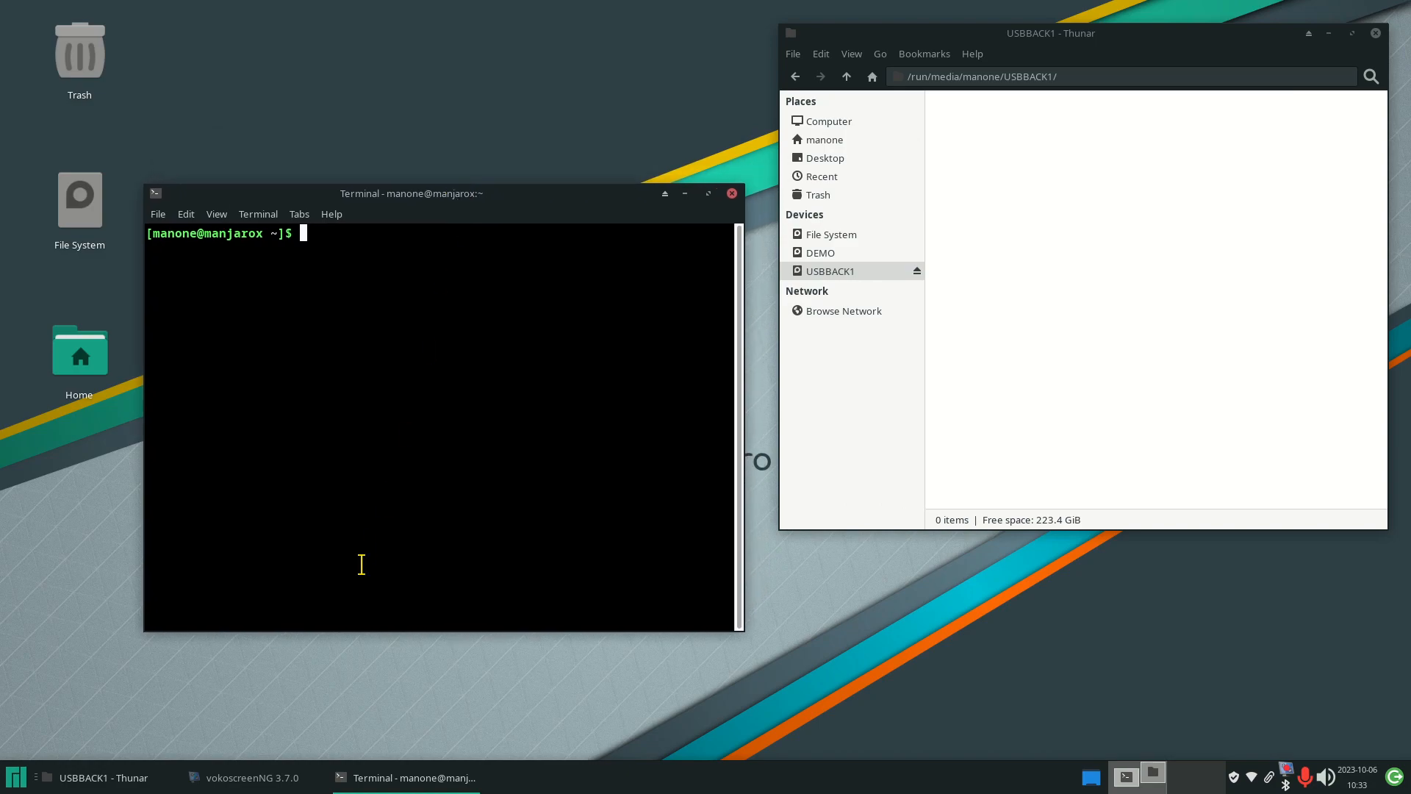
pyautogui.write('man rsync')
pyautogui.press('Return')
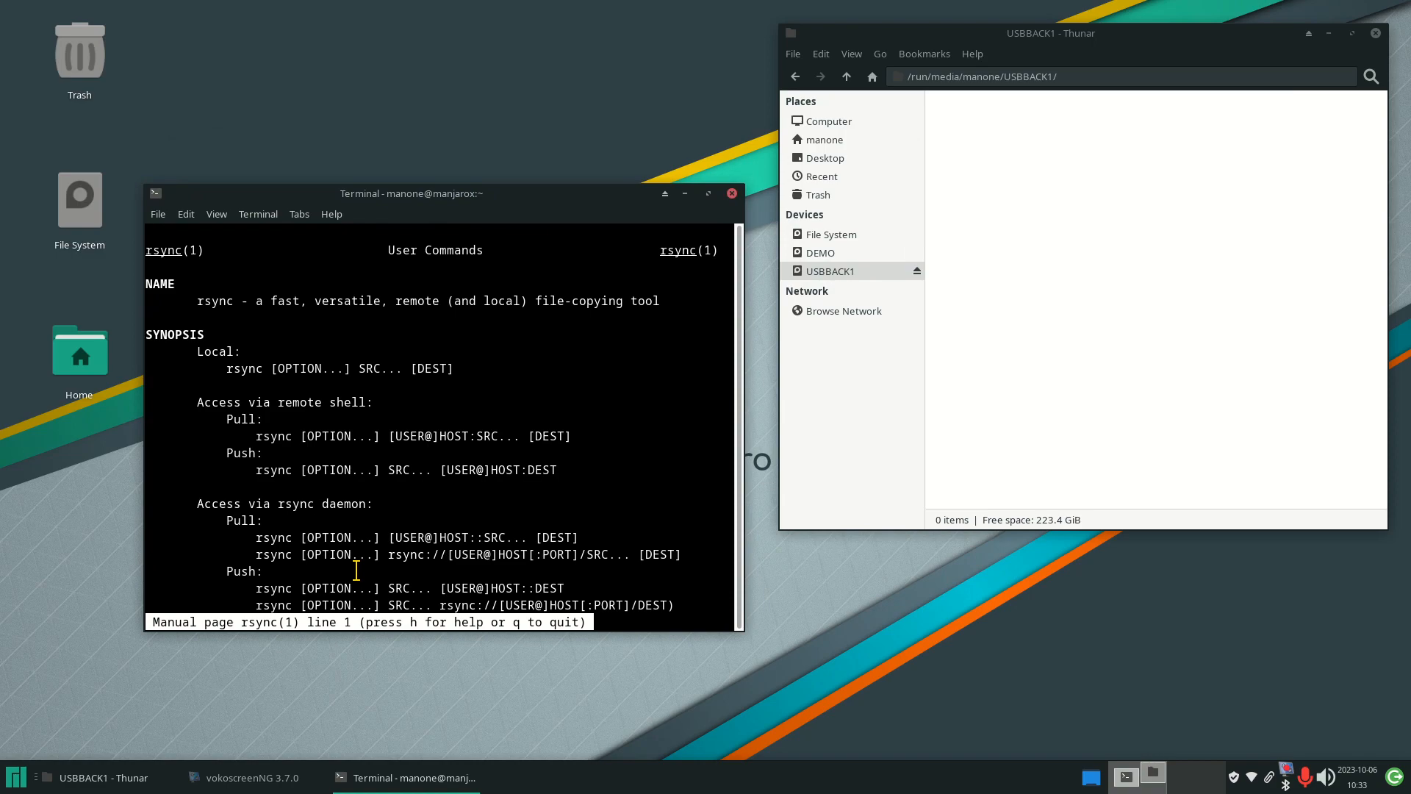
pyautogui.hotkey('ctrl', '+')
pyautogui.hotkey('ctrl', '+')
pyautogui.hotkey('ctrl', '+')
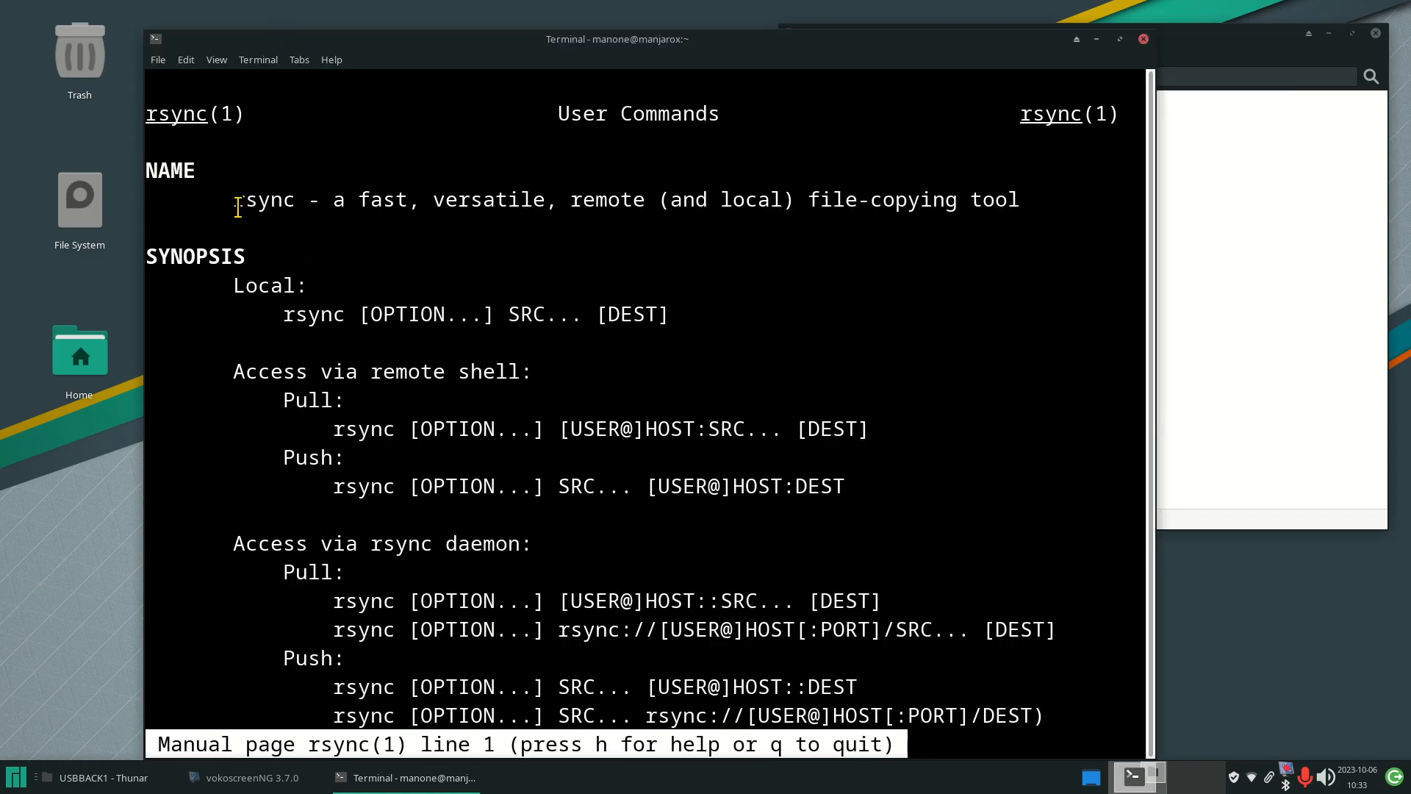
# Highlight the description "remote (and local) file-copying tool" in the rsync manual page and quit the manual.
pyautogui.moveTo(568, 200); pyautogui.dragTo(1038, 206)
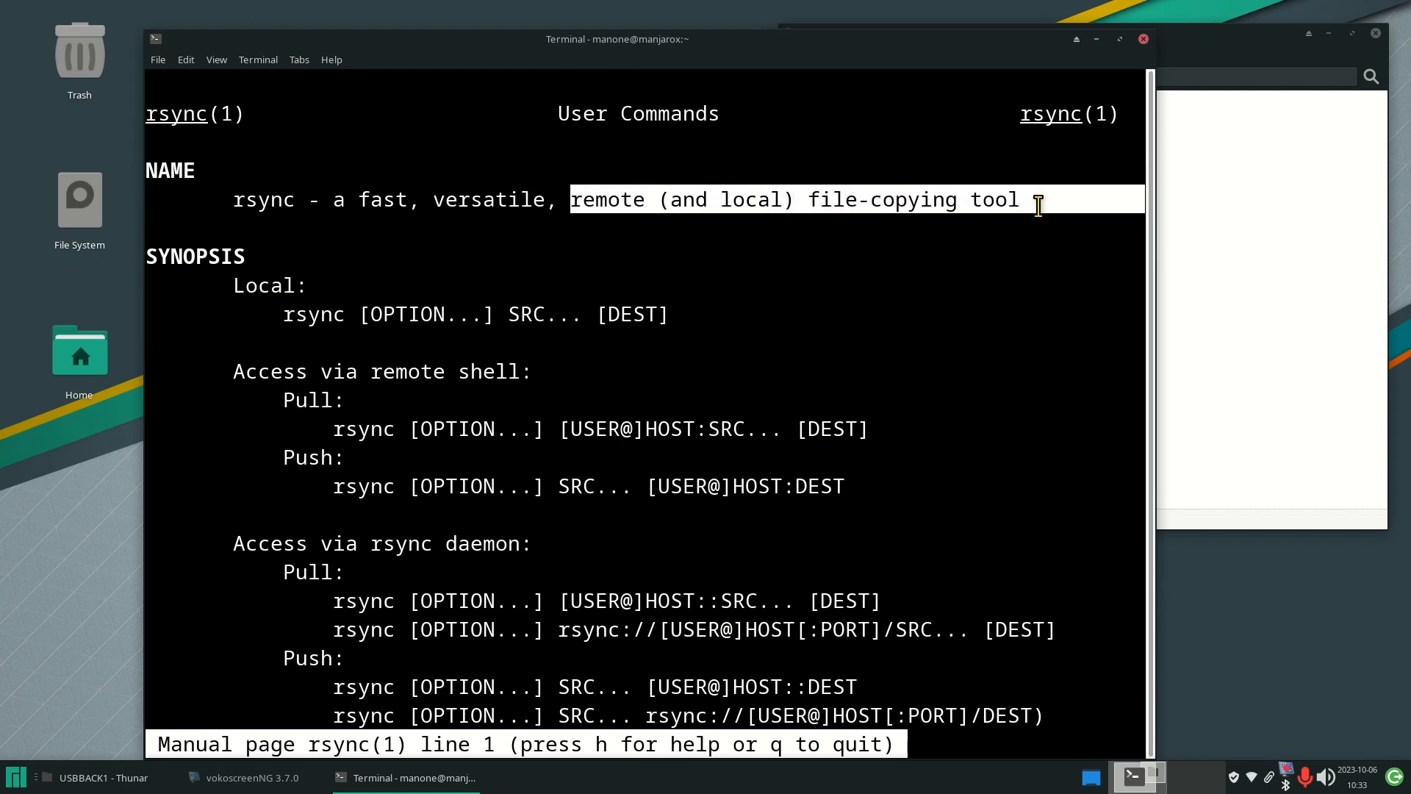
pyautogui.click(1144, 38)
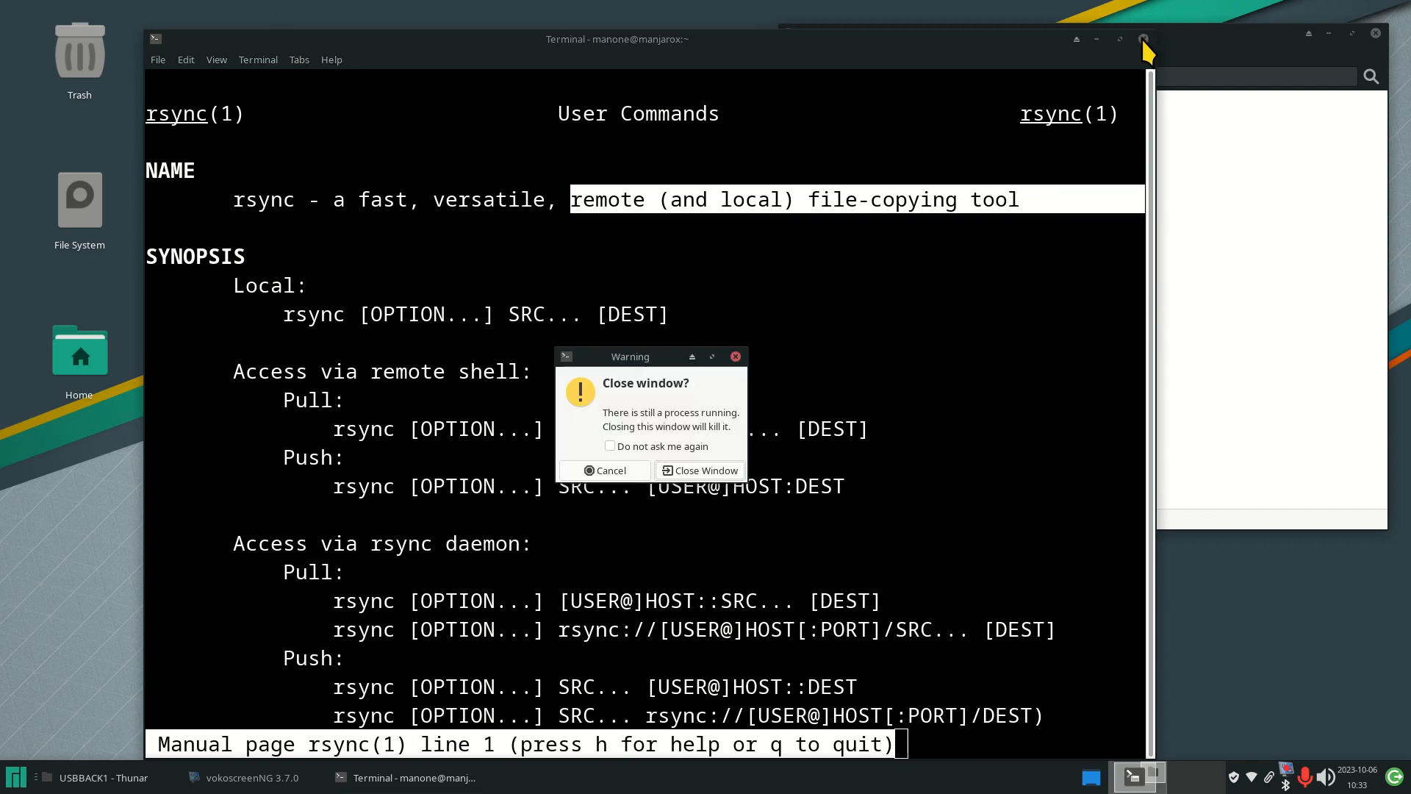
pyautogui.click(585, 473)
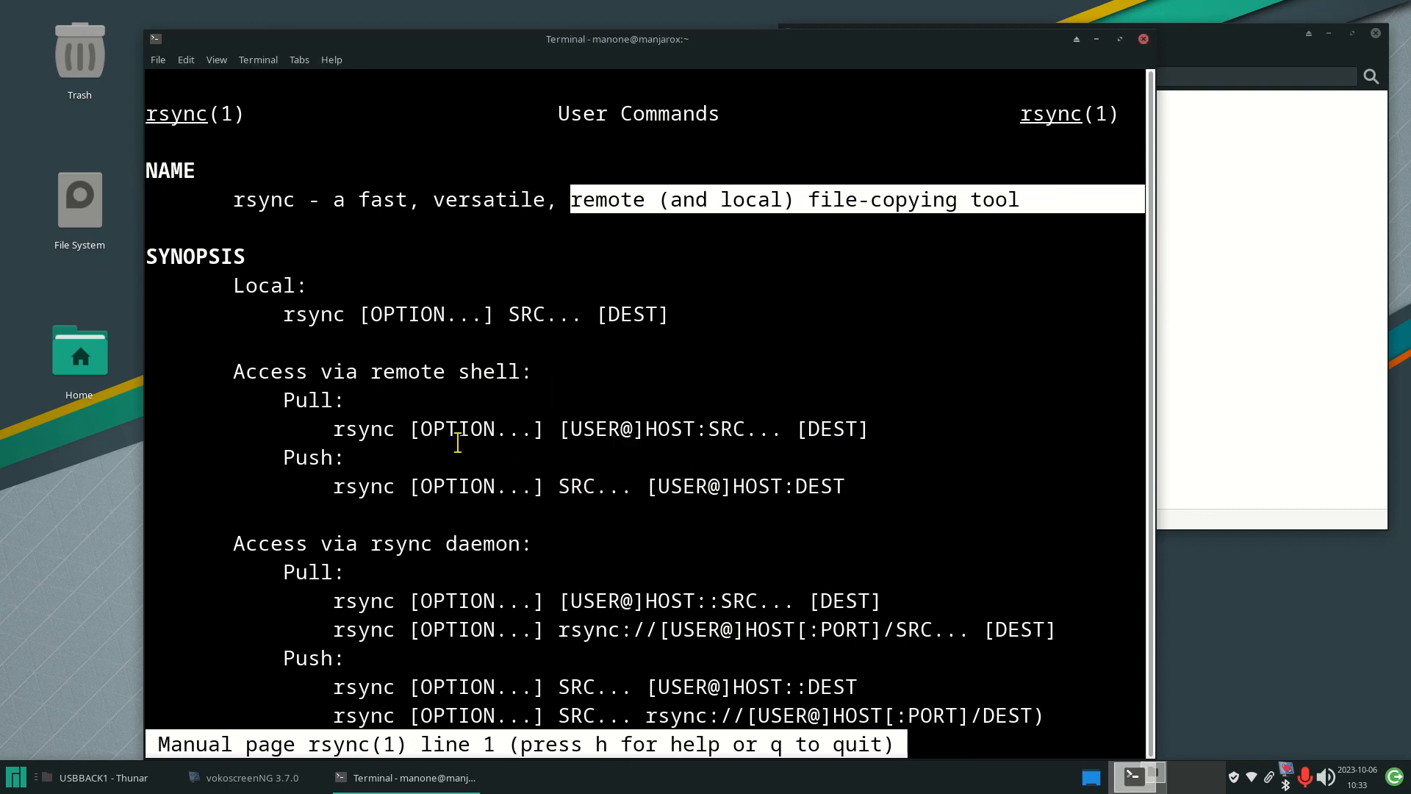
pyautogui.click(458, 442)
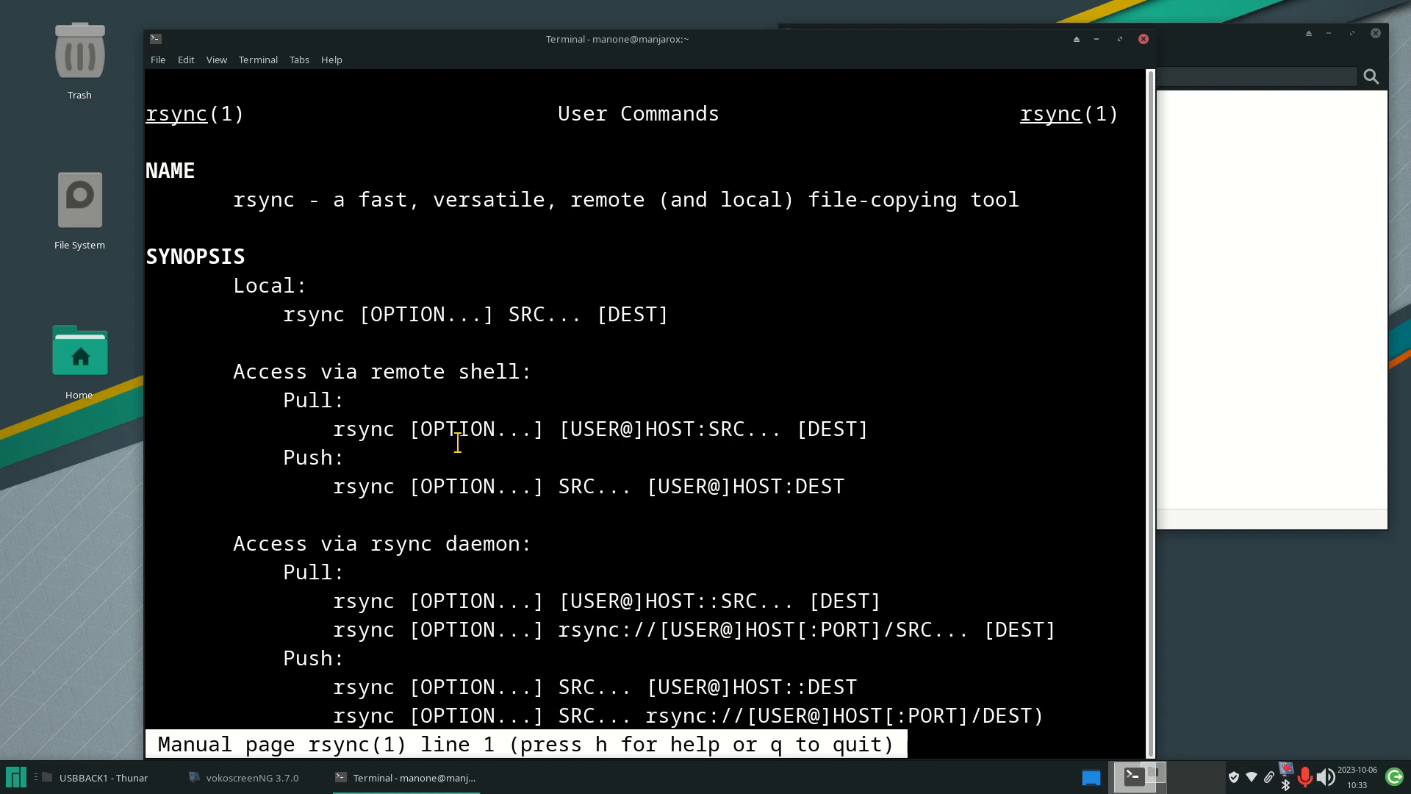
pyautogui.press('q')
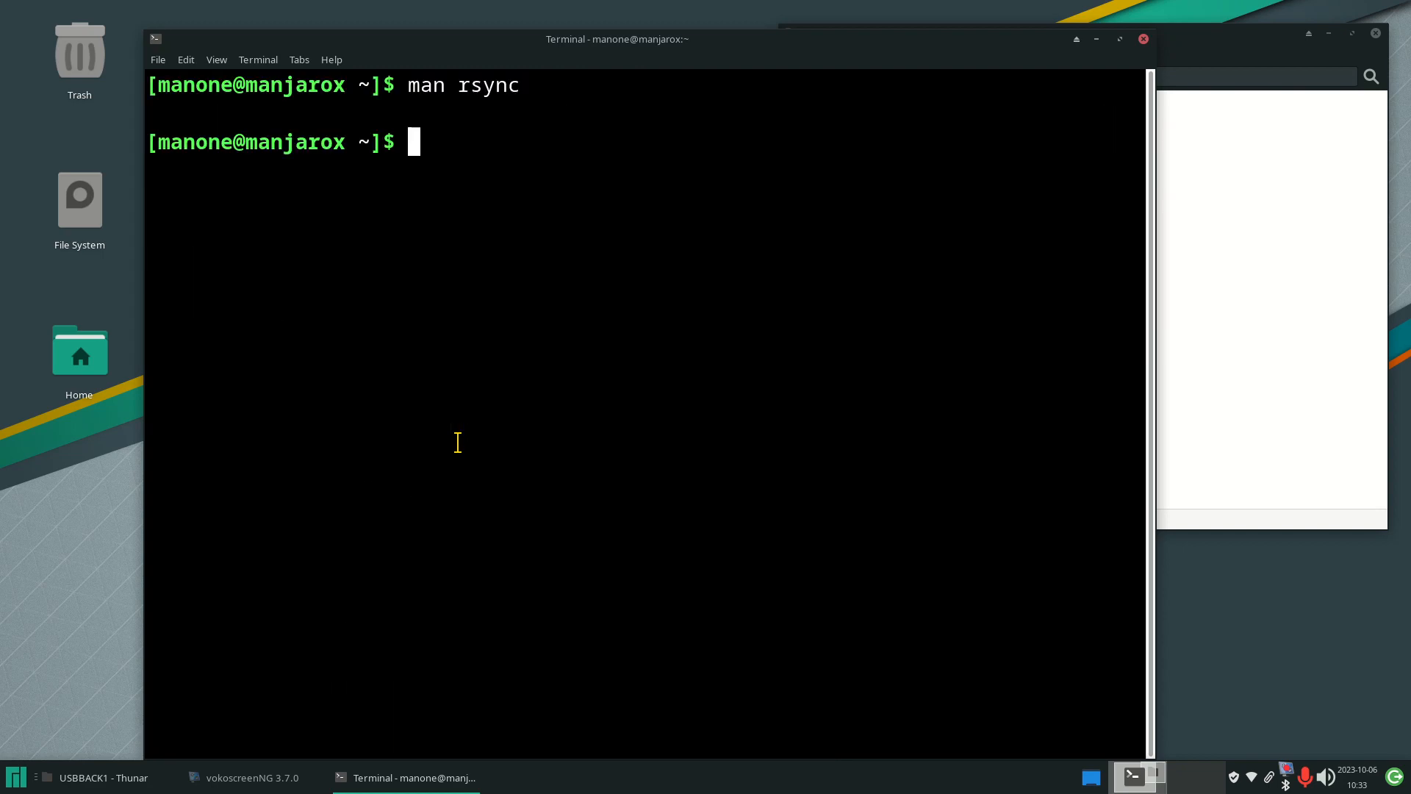
# List the command history, highlight "sudo pacman -S grsync" and "sudo pacman -S kate", and close the terminal.
pyautogui.write('history')
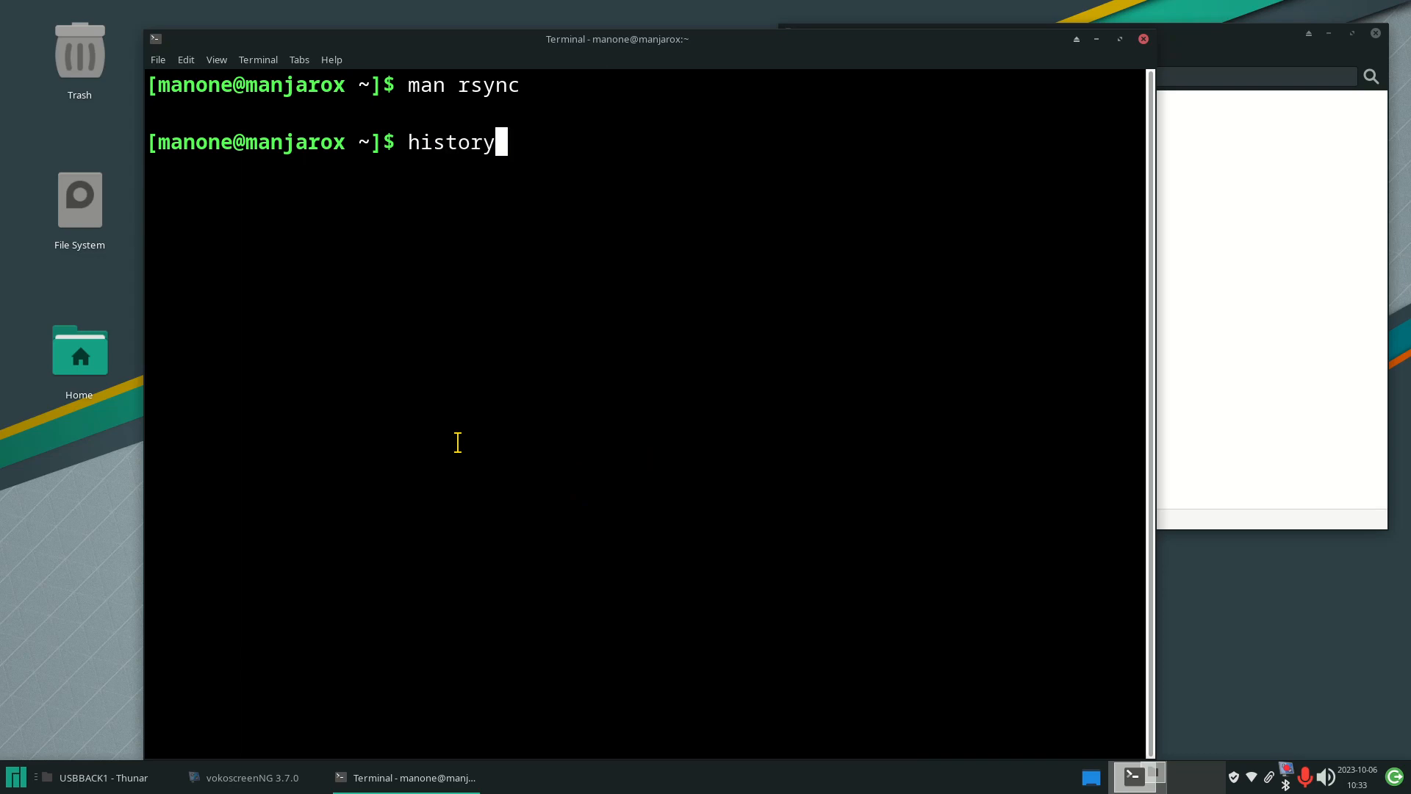
pyautogui.press('Return')
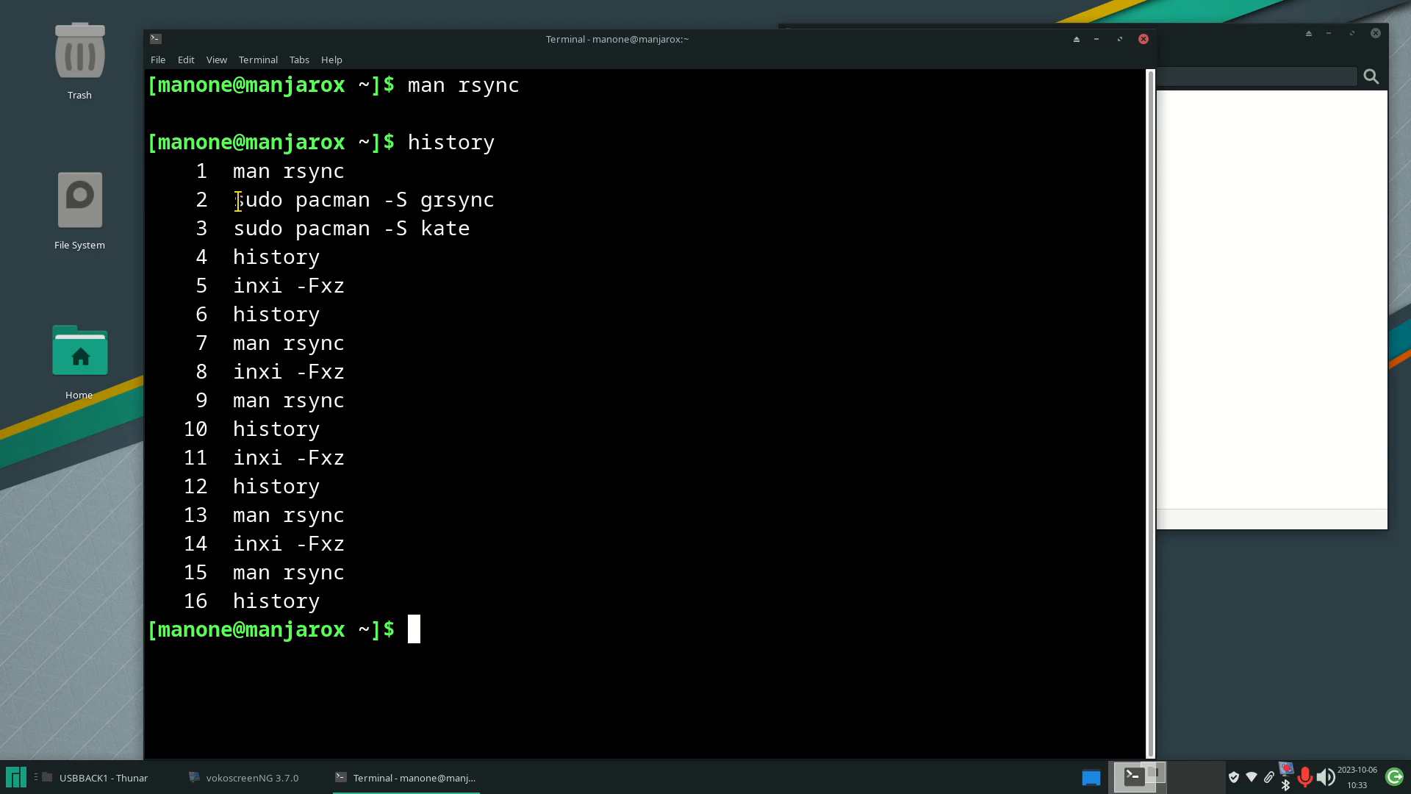
pyautogui.moveTo(231, 199); pyautogui.dragTo(536, 195)
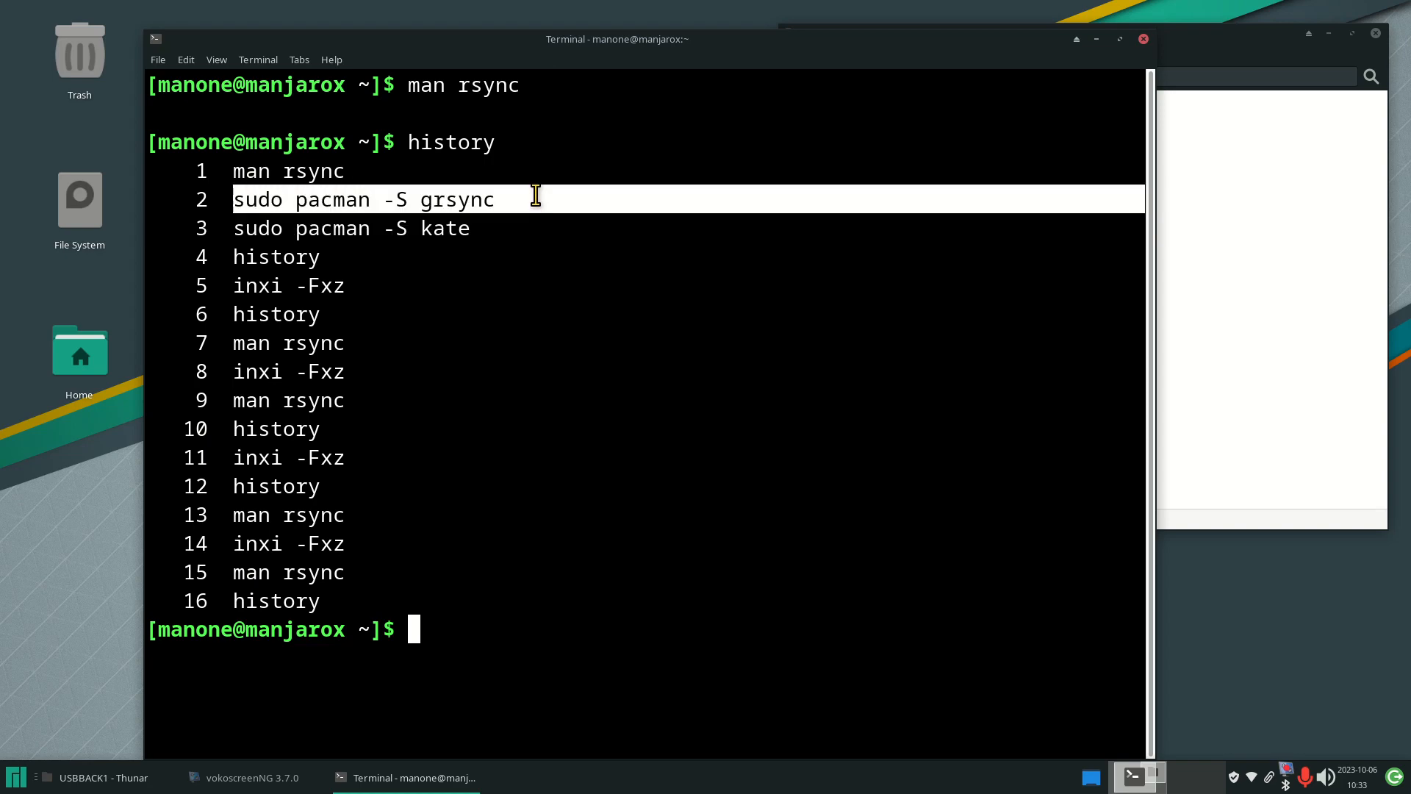
pyautogui.moveTo(233, 230); pyautogui.dragTo(660, 235)
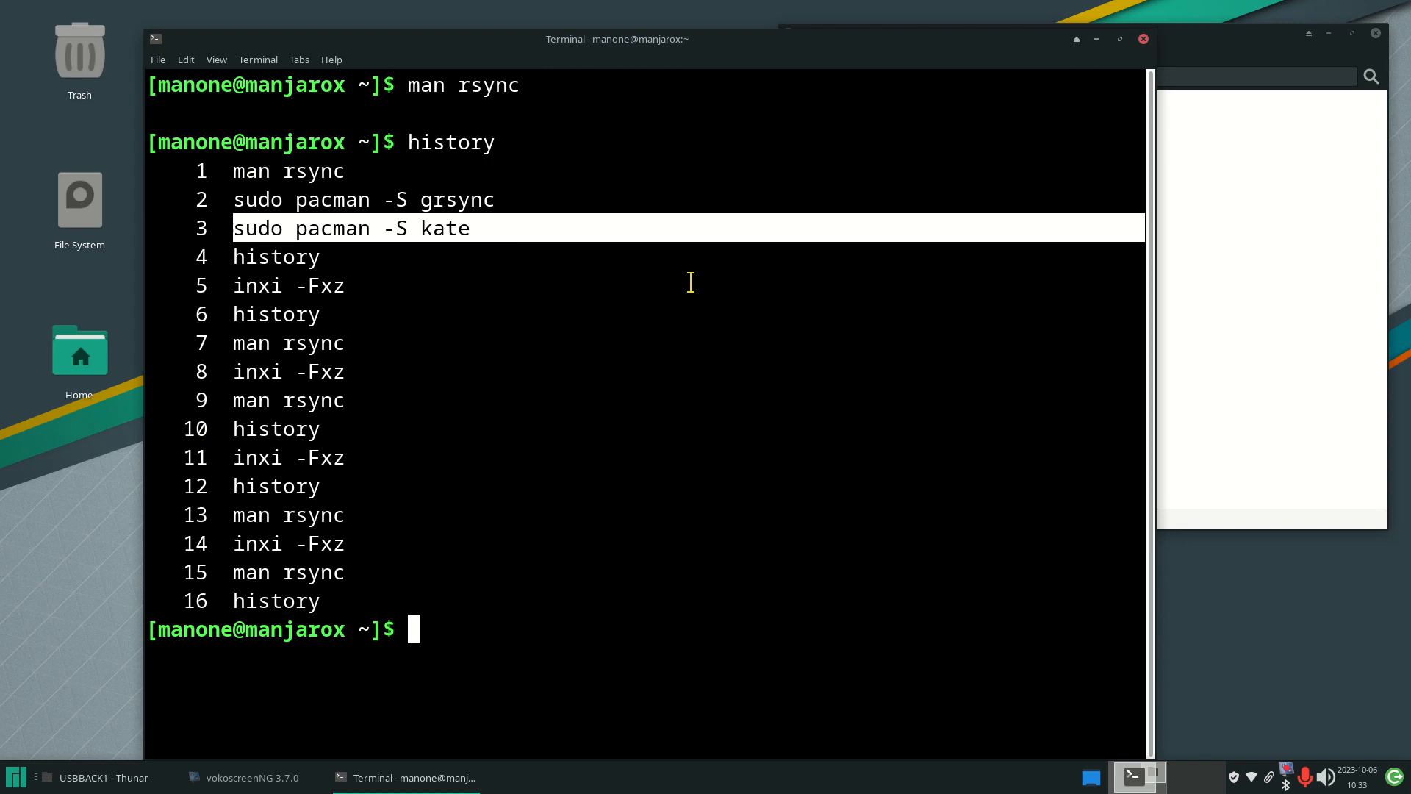
pyautogui.click(1143, 38)
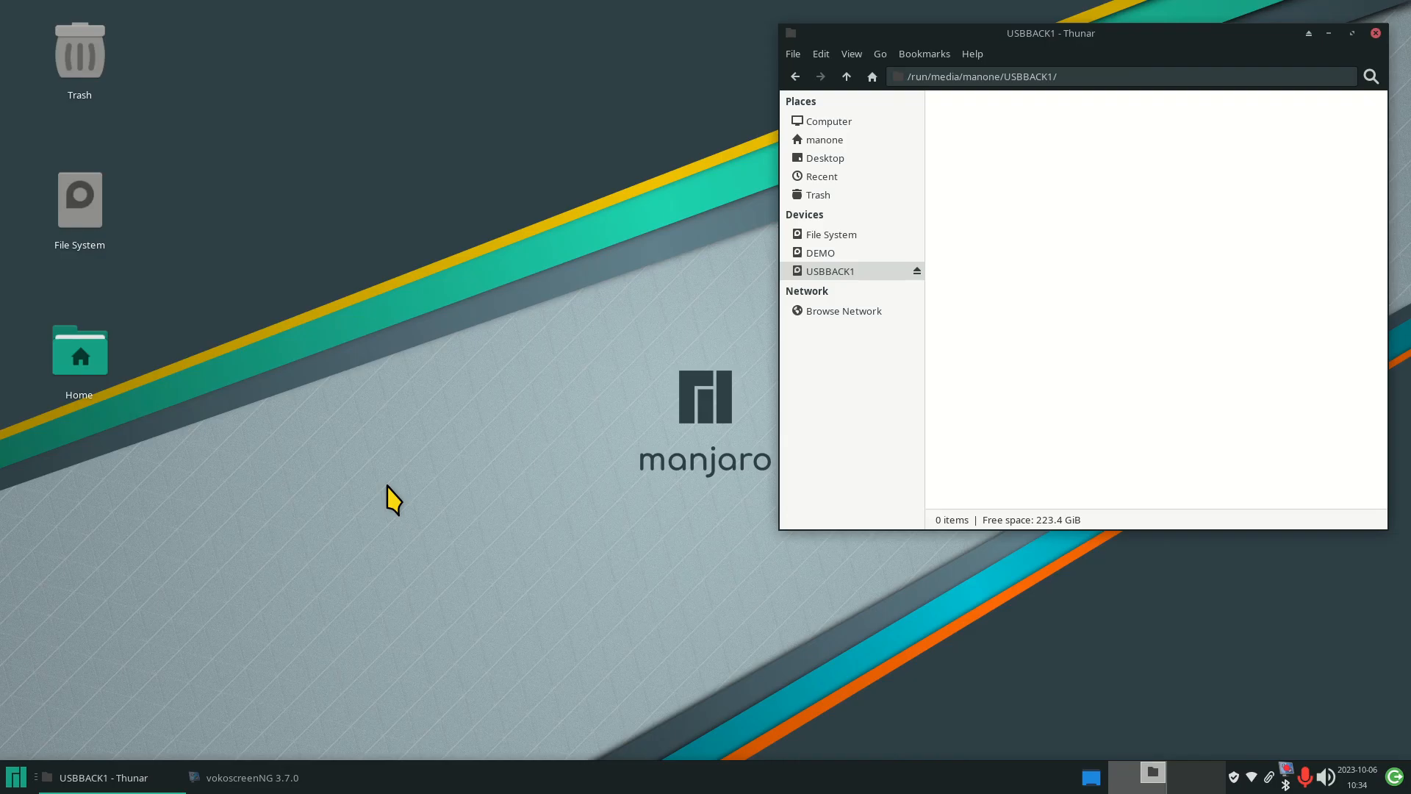
# Launch Grsync by searching the applications for "gr", and bring up and dismiss the prompt for adding a session.
pyautogui.click(16, 777)
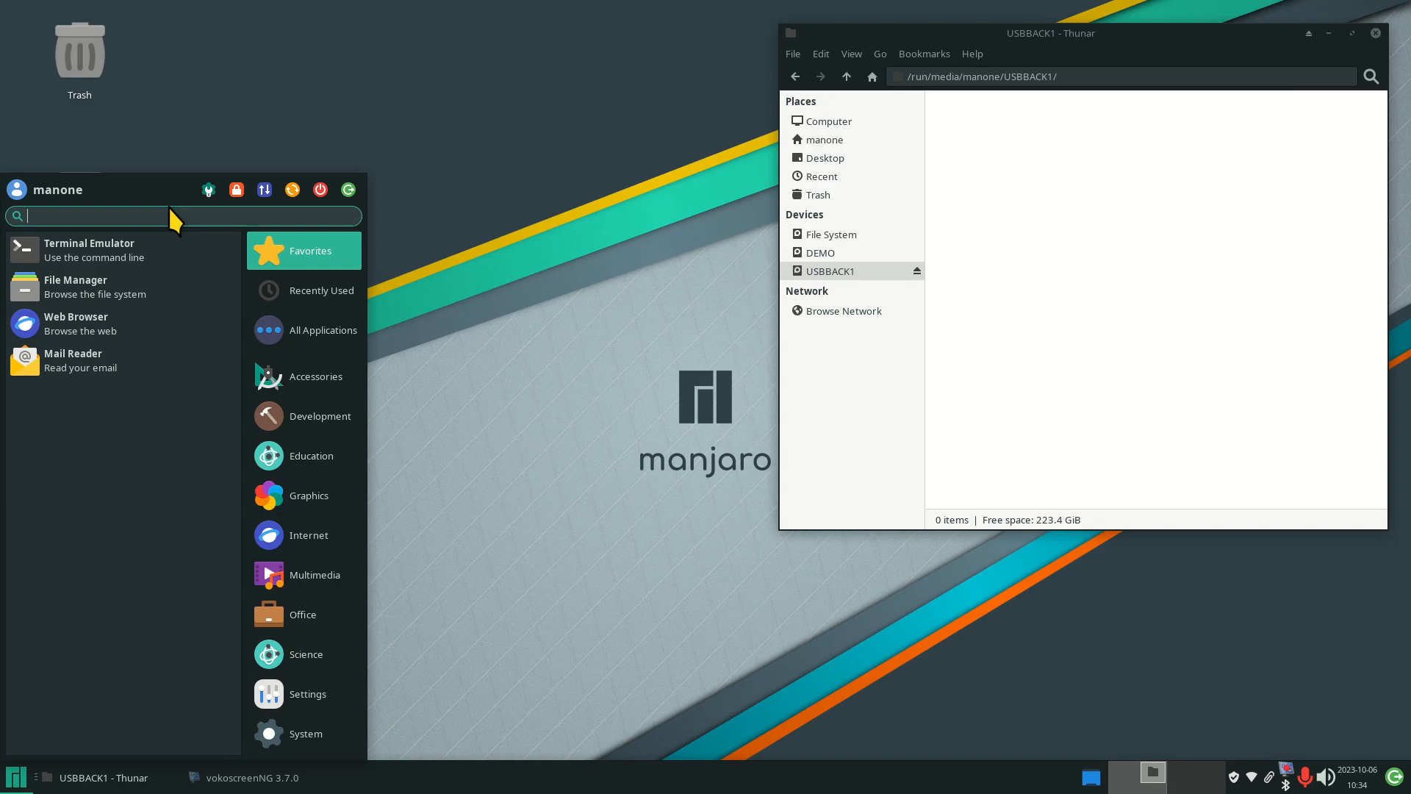
pyautogui.write('gr')
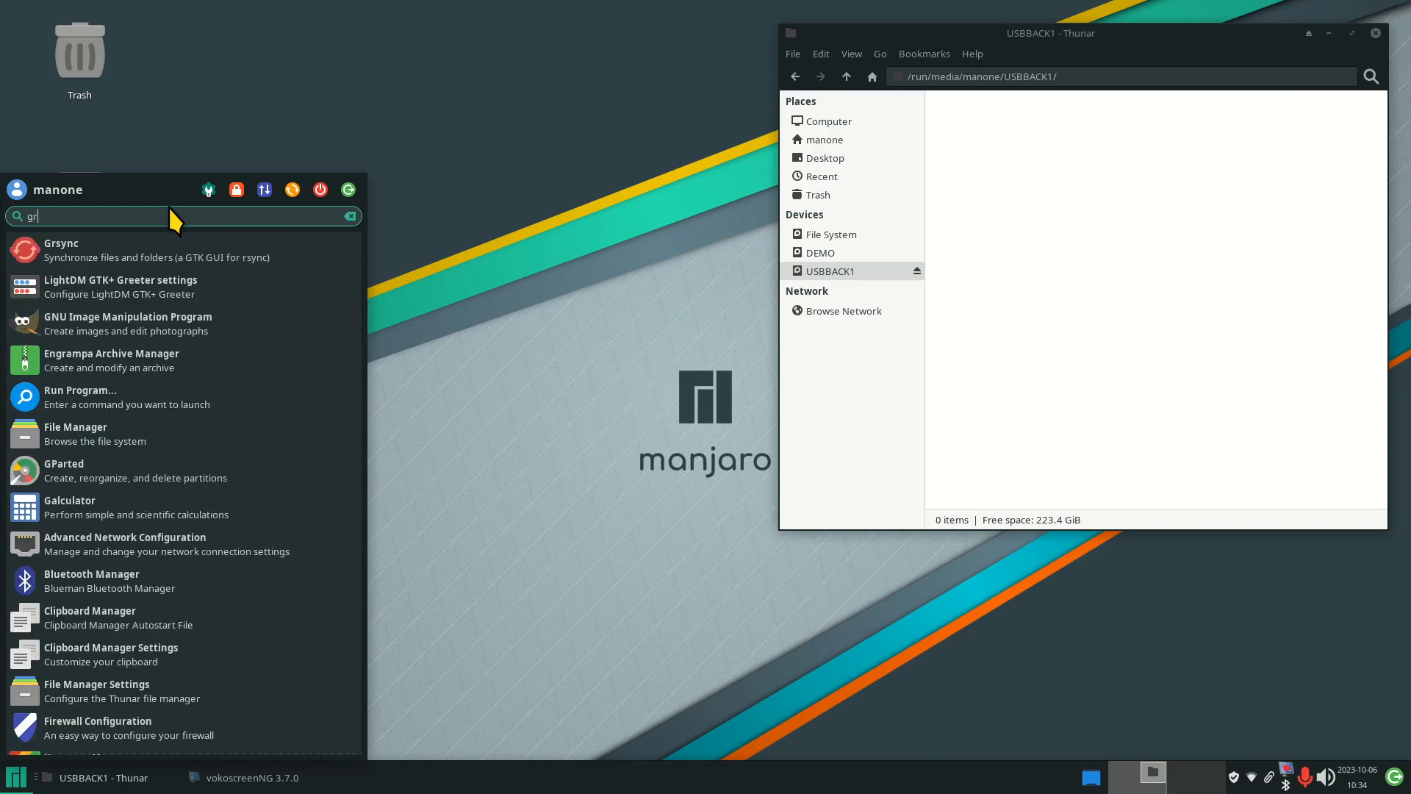
pyautogui.click(122, 253)
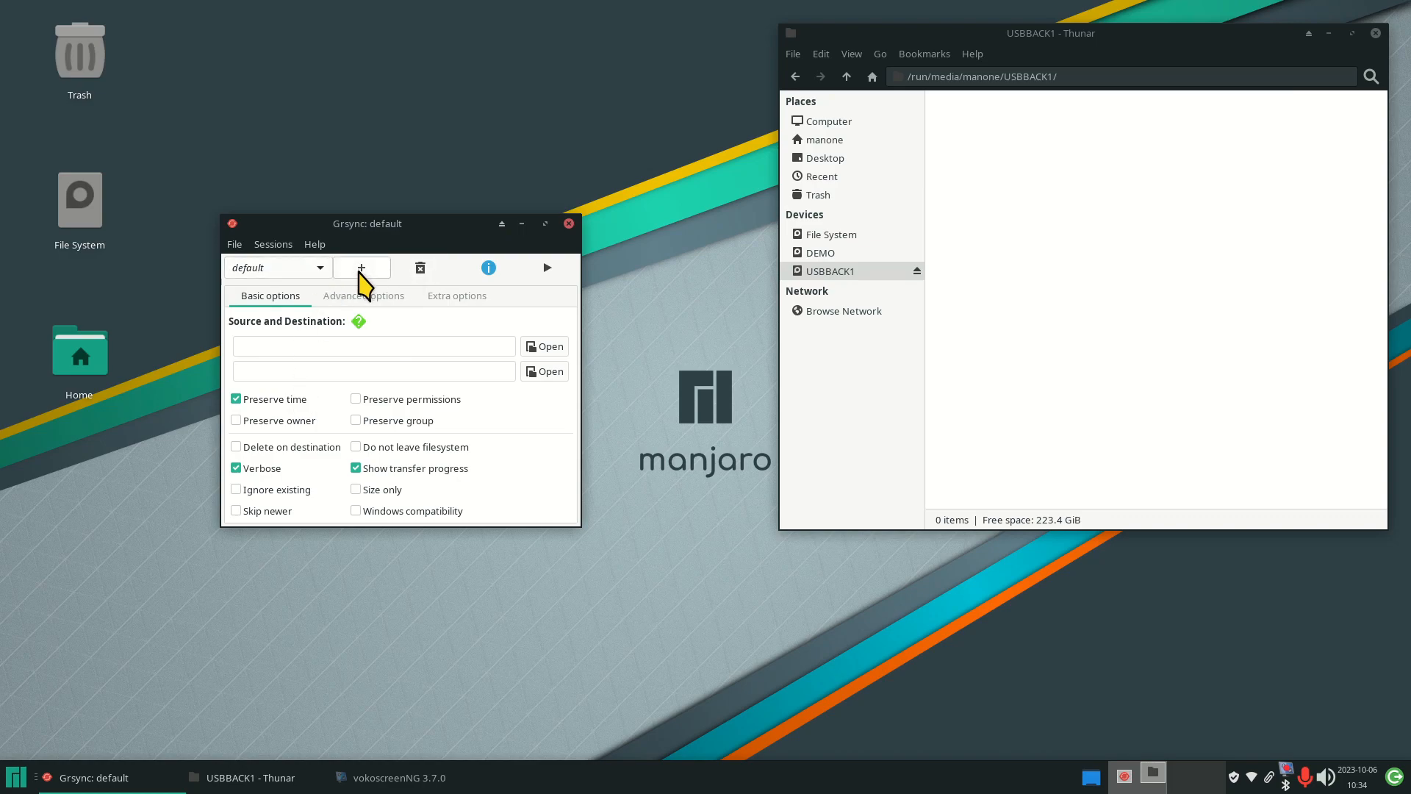
pyautogui.click(360, 269)
pyautogui.click(395, 438)
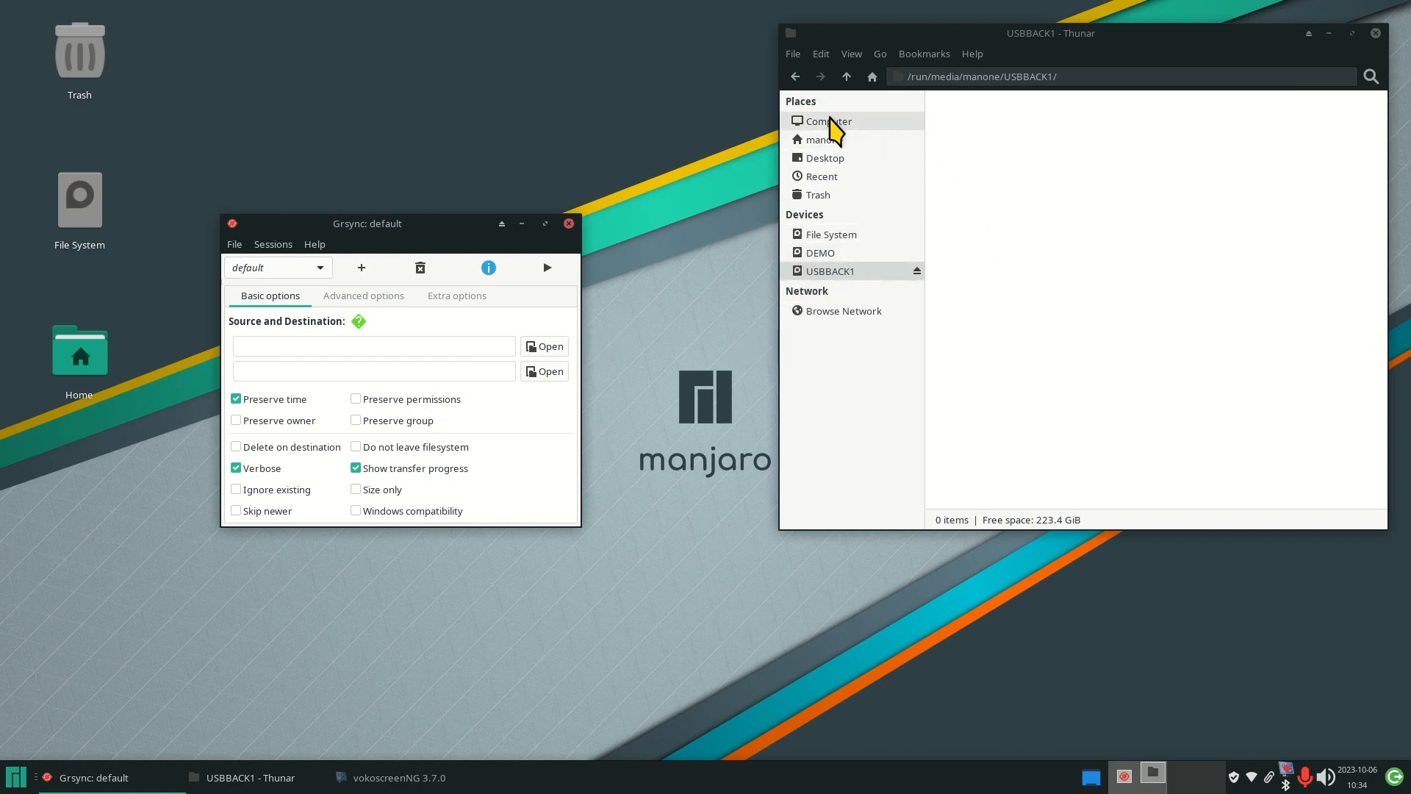
# Show the home folder's contents in the file manager beside the Grsync window.
pyautogui.click(826, 141)
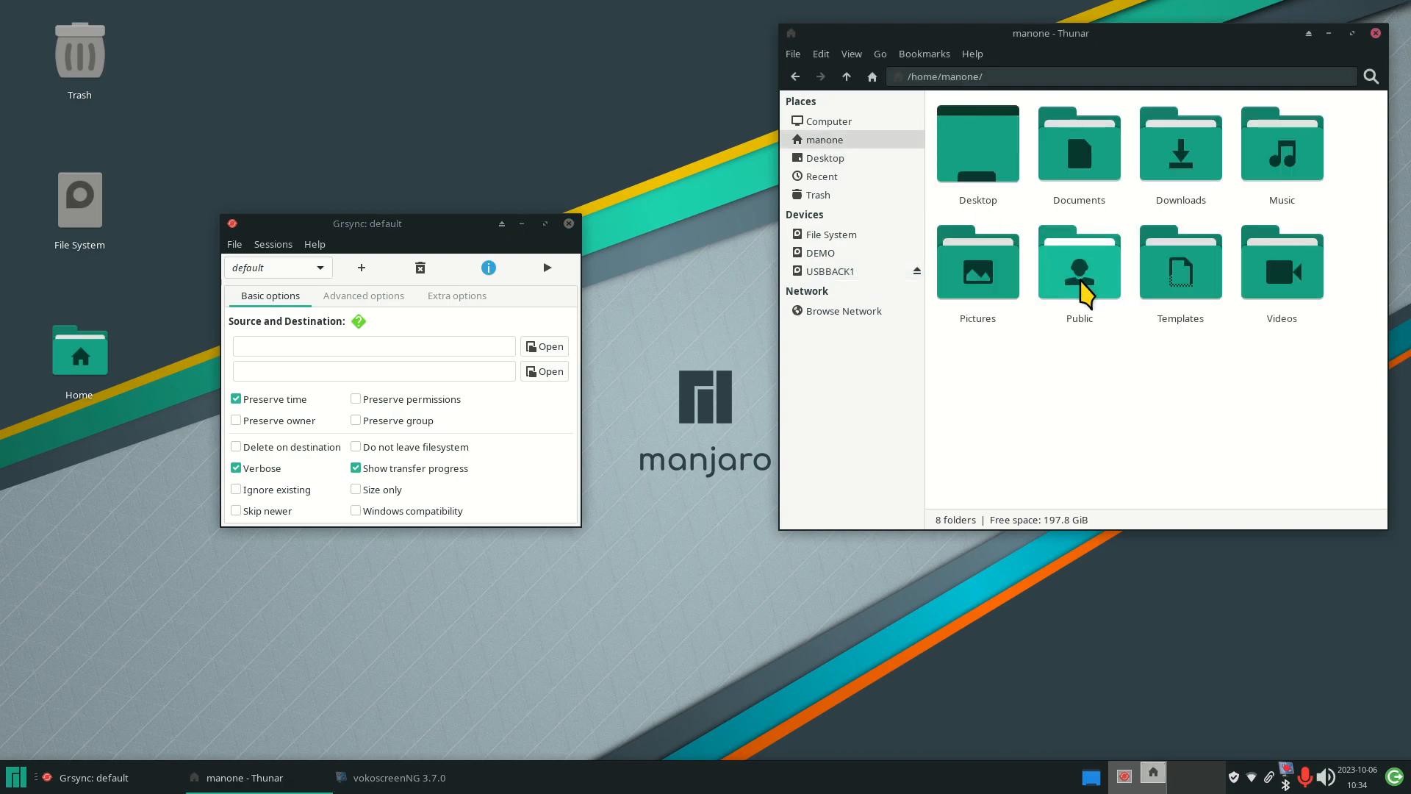
# Reveal the hidden files in the home folder, look through them with smaller icons, and hide them again.
pyautogui.moveTo(1129, 42); pyautogui.dragTo(991, 122)
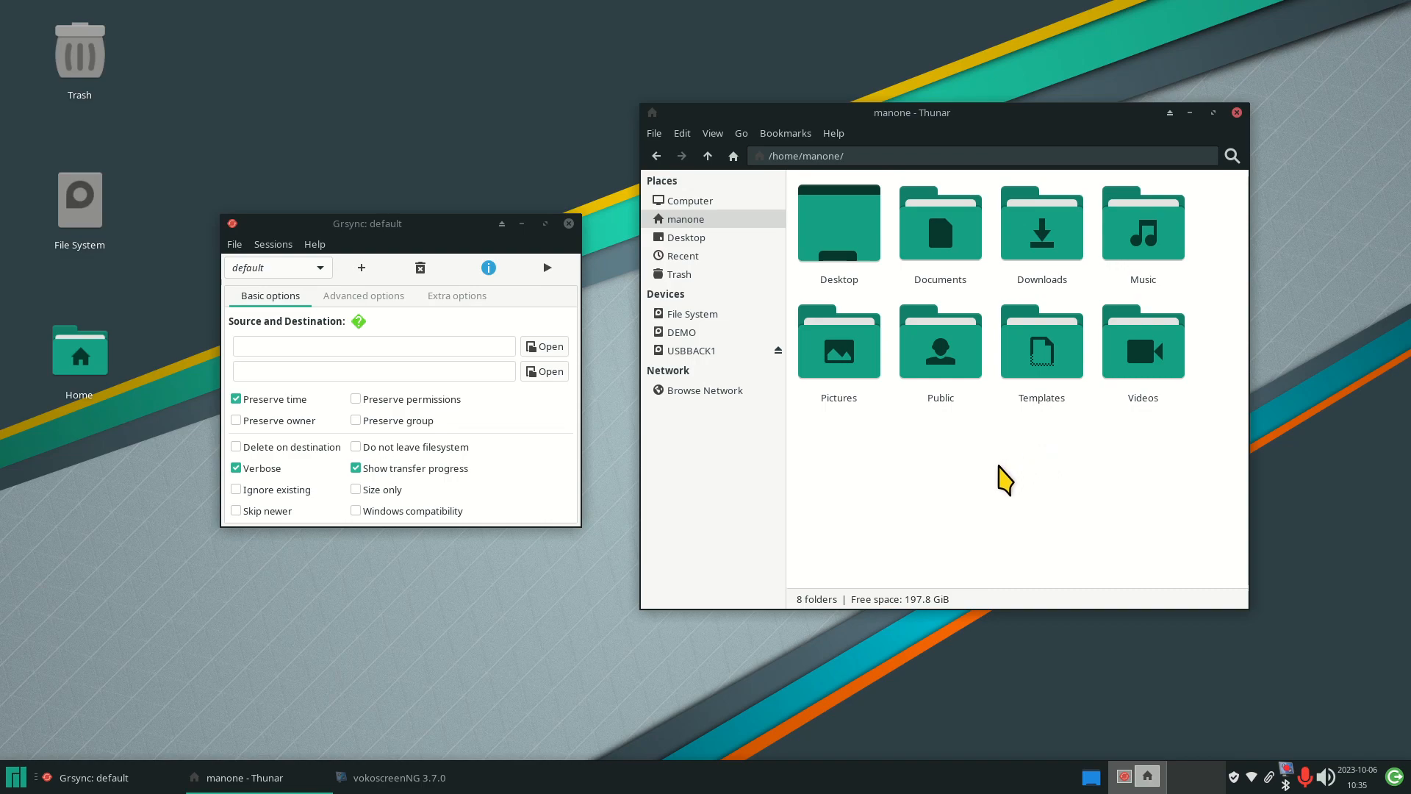
pyautogui.hotkey('ctrl', 'h')
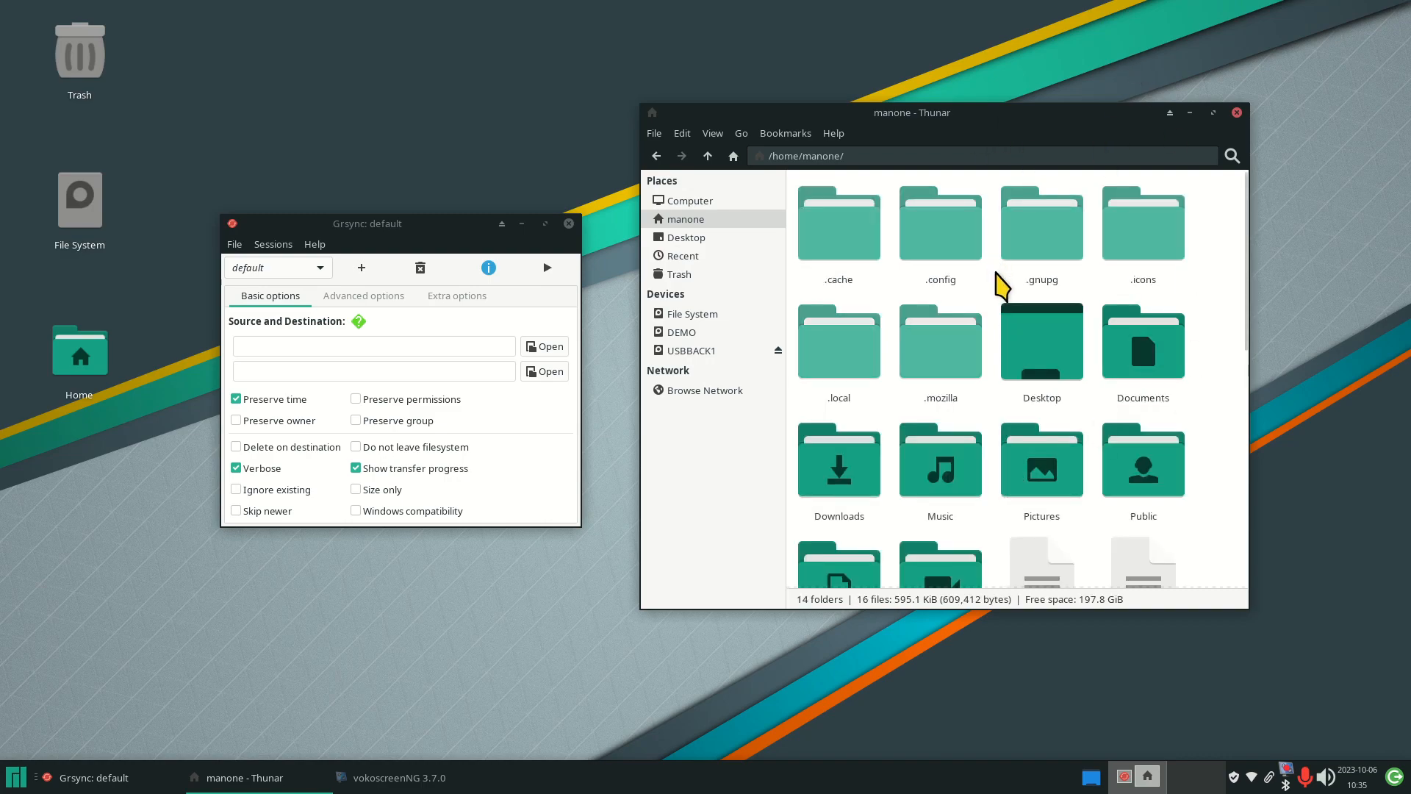
pyautogui.scroll(-2, 1005, 298)
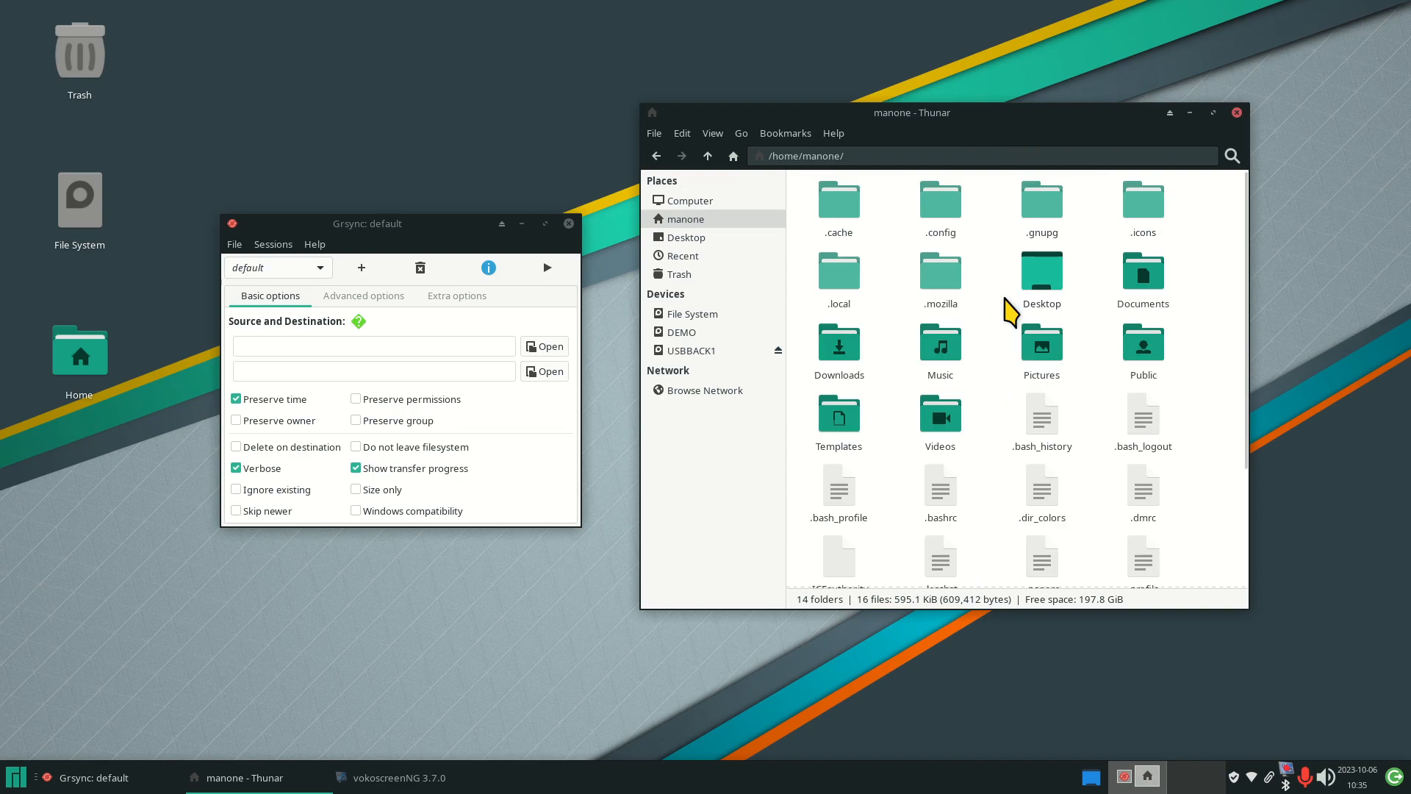
pyautogui.scroll(-1, 1008, 307)
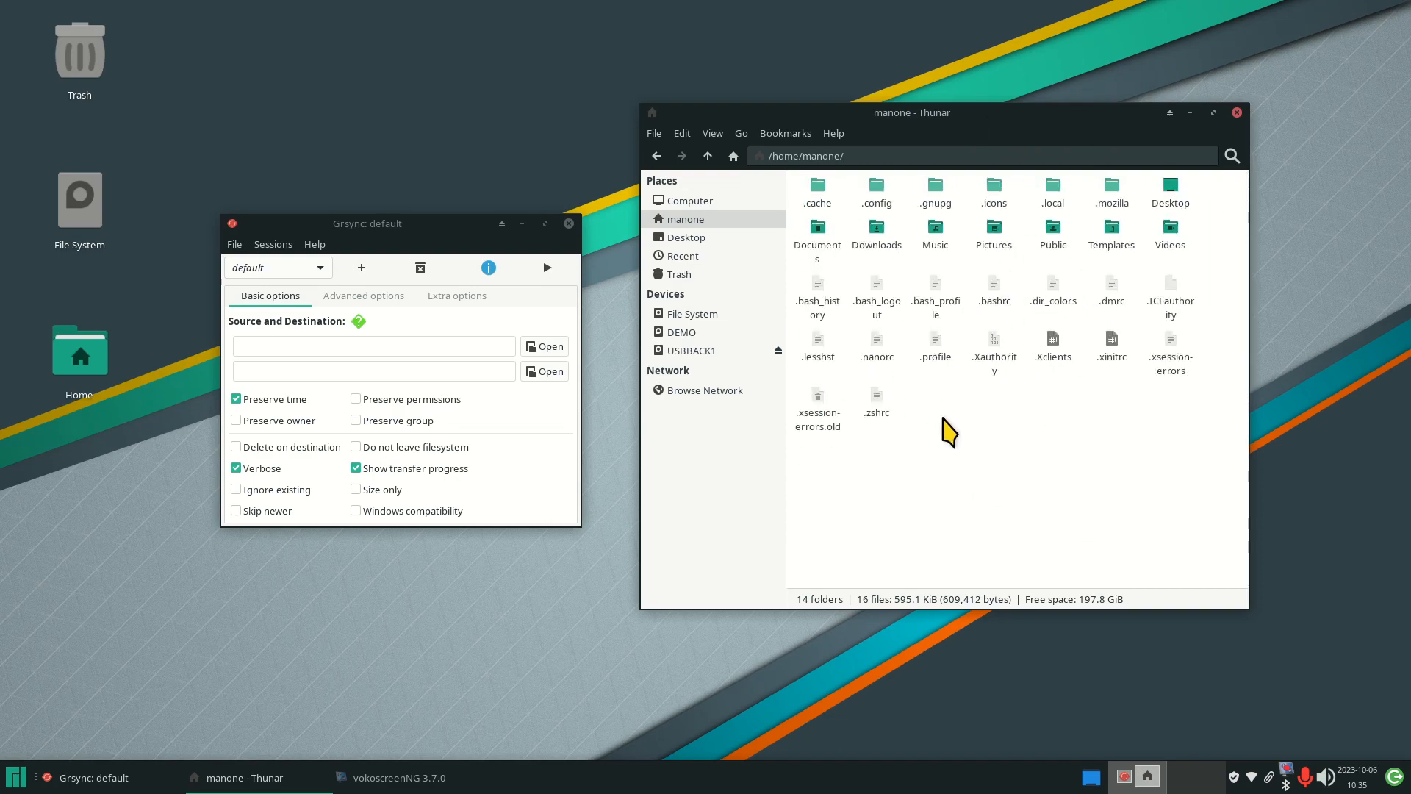
pyautogui.scroll(2, 950, 435)
pyautogui.scroll(1, 953, 443)
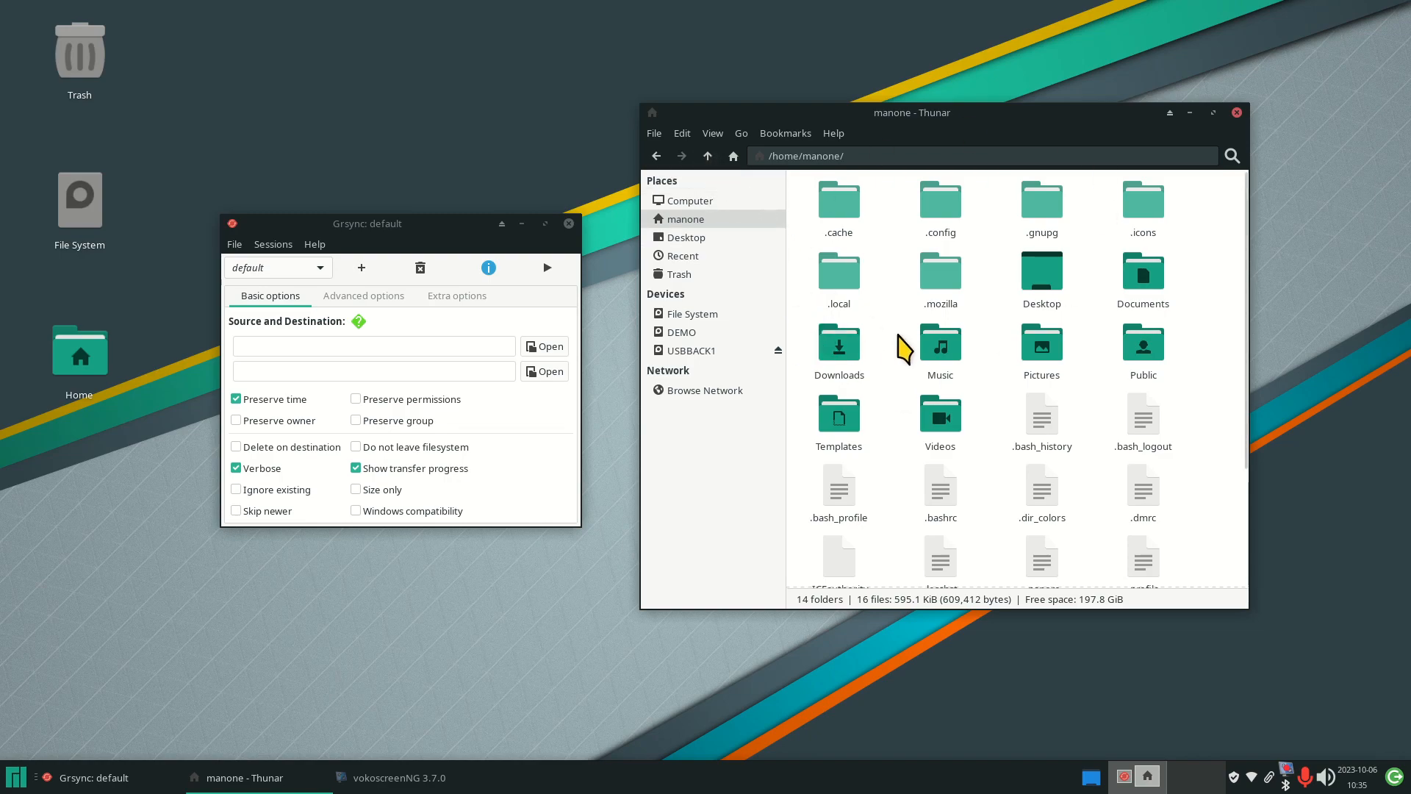
pyautogui.hotkey('ctrl', 'h')
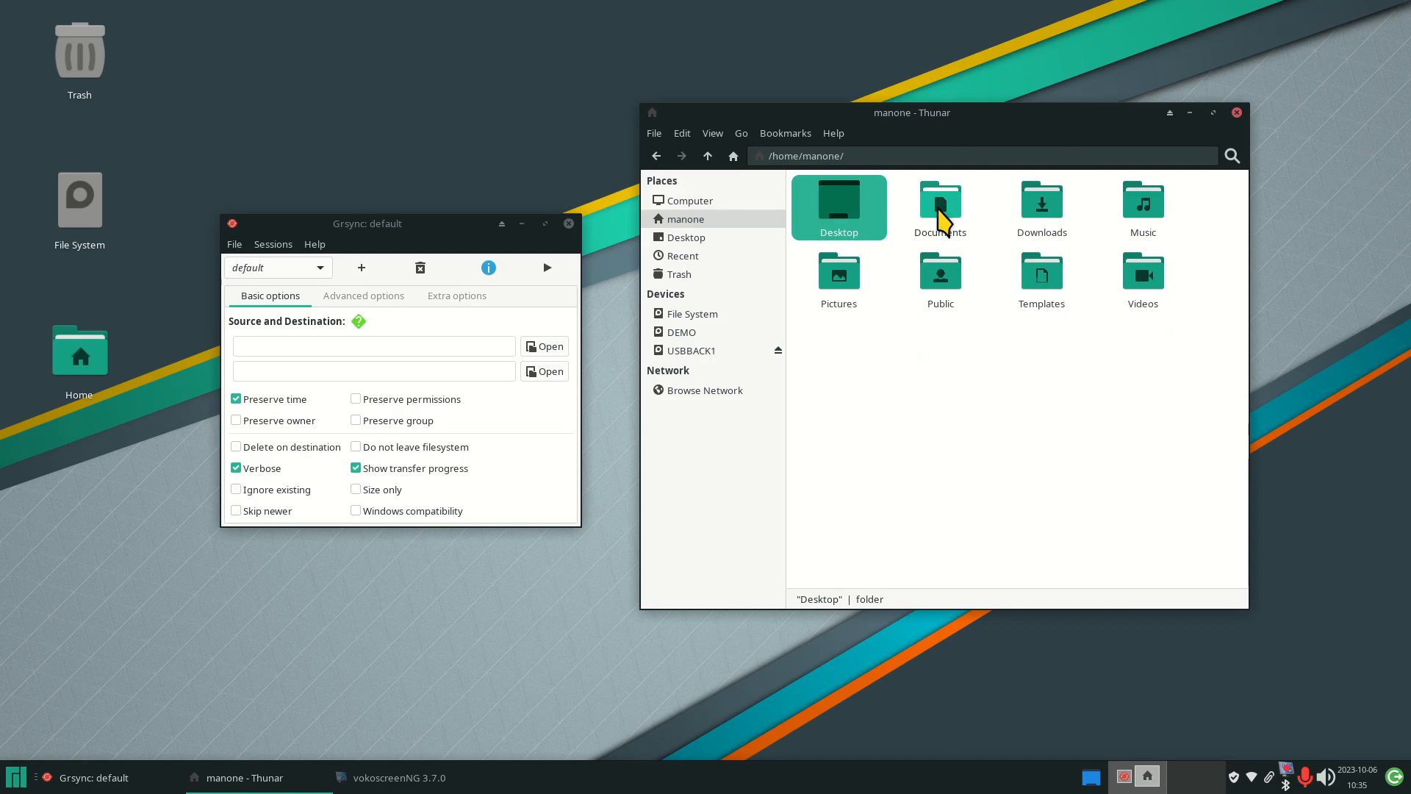
# Point out the Documents, Music and Pictures folders, and look at the contents of Documents, including its mouse pointers folder.
pyautogui.click(939, 212)
pyautogui.click(1126, 214)
pyautogui.click(842, 291)
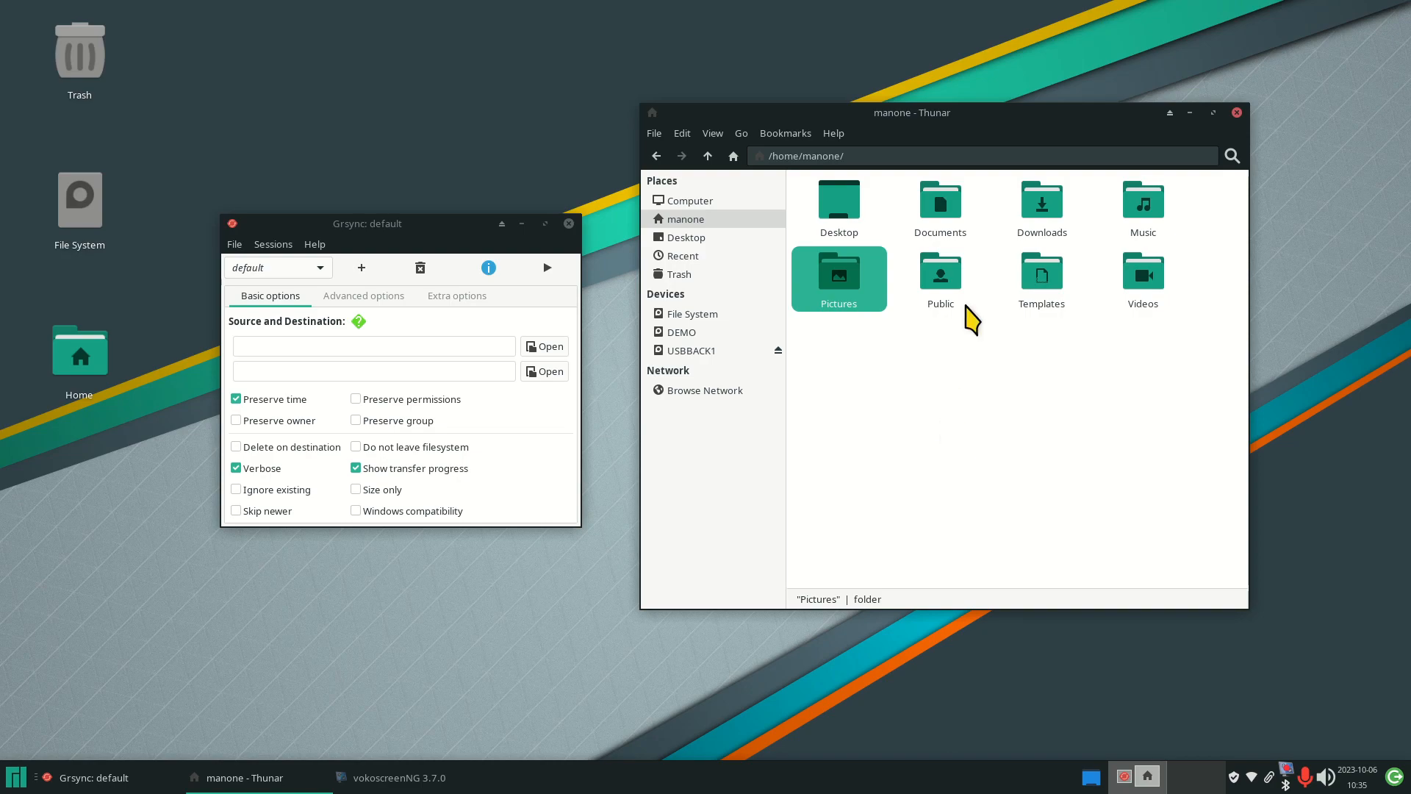
pyautogui.doubleClick(940, 205)
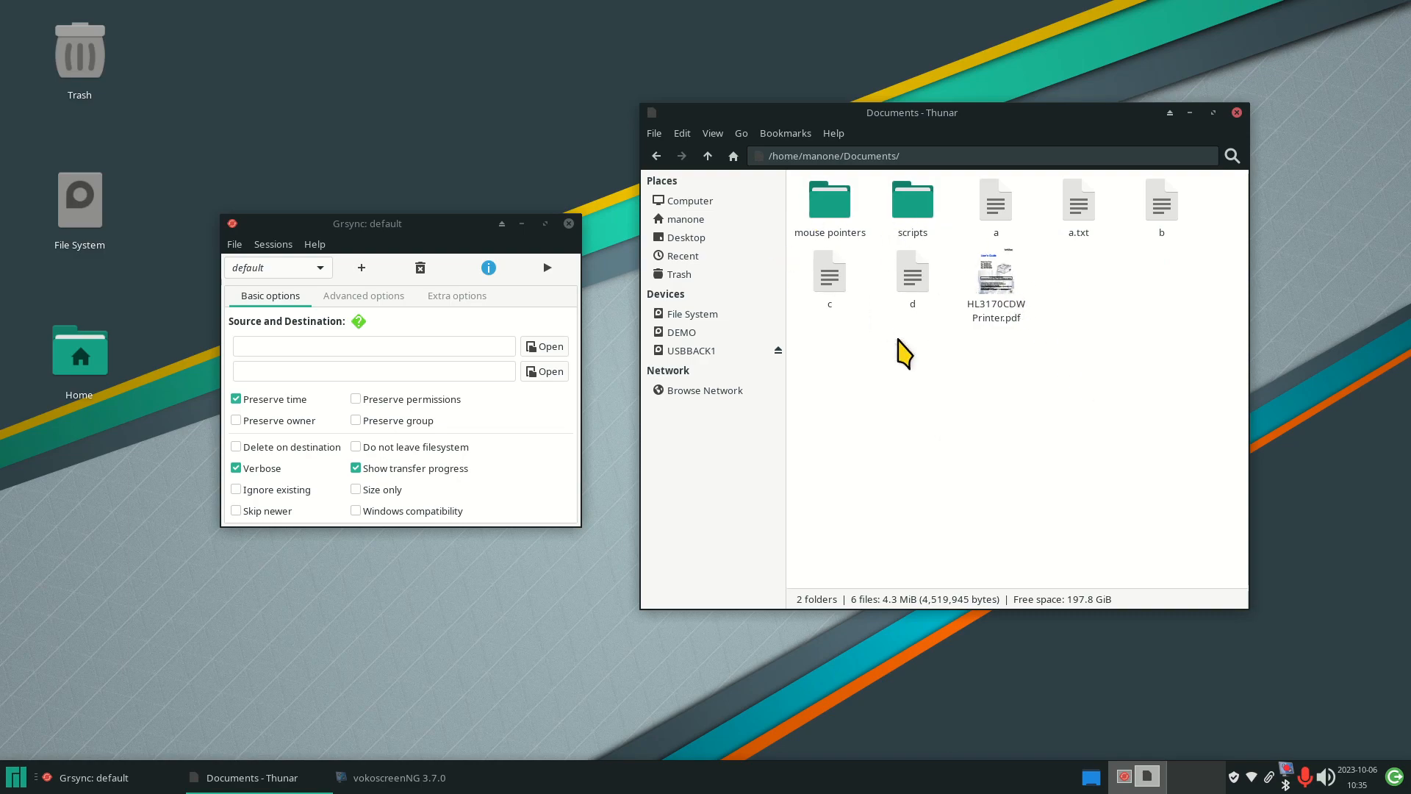
pyautogui.doubleClick(833, 200)
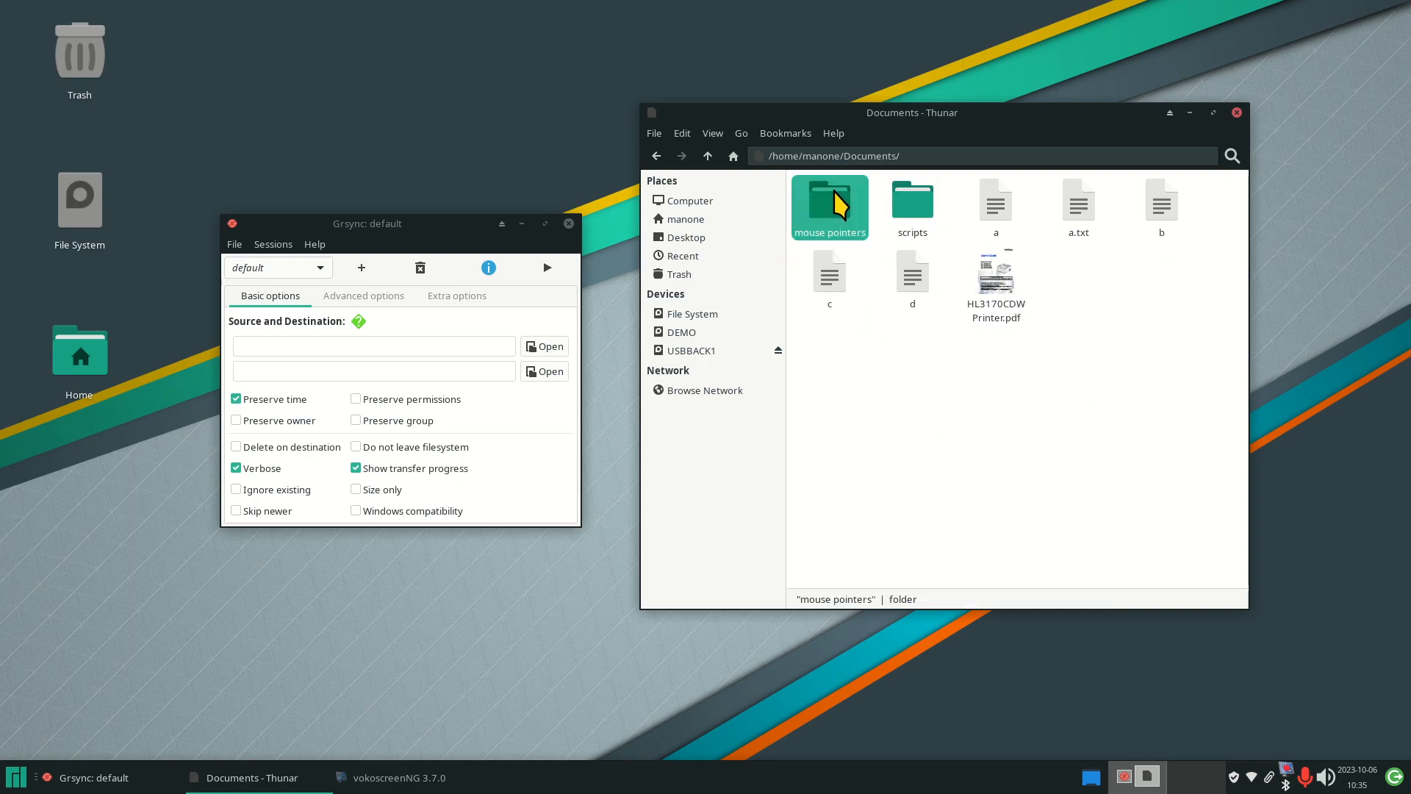
pyautogui.click(708, 157)
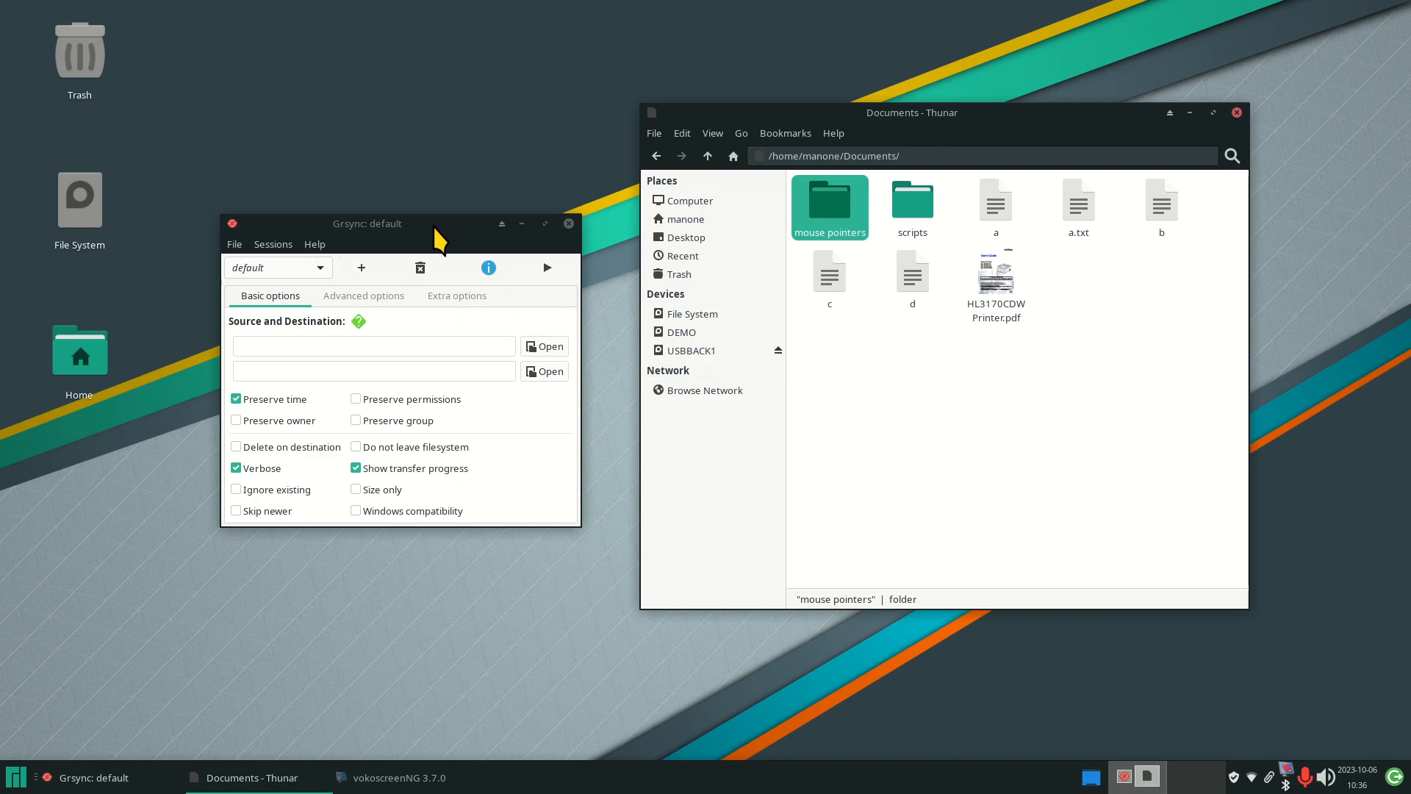
# Set the home Documents folder as the Grsync source and the USBBACK1 drive as the destination.
pyautogui.click(541, 347)
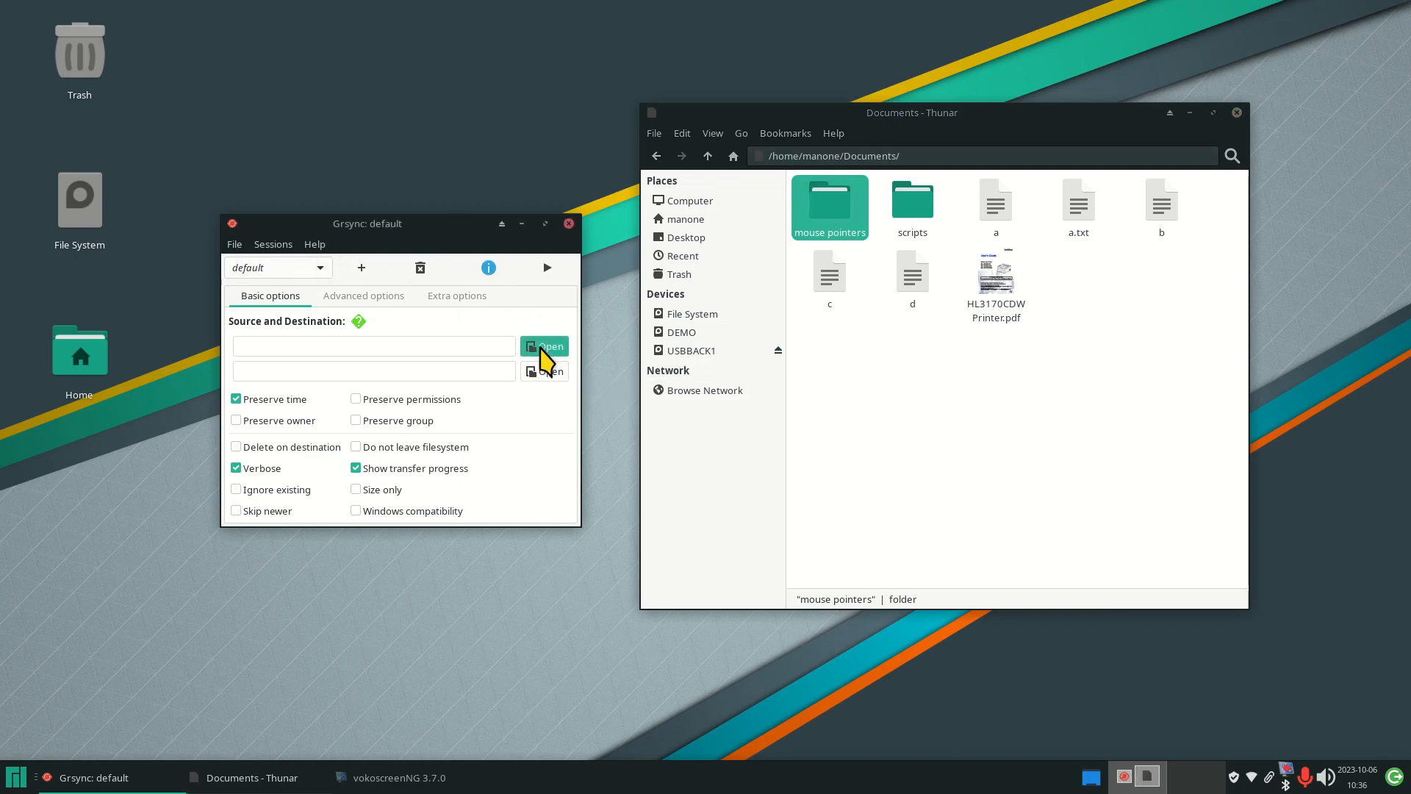
pyautogui.click(53, 168)
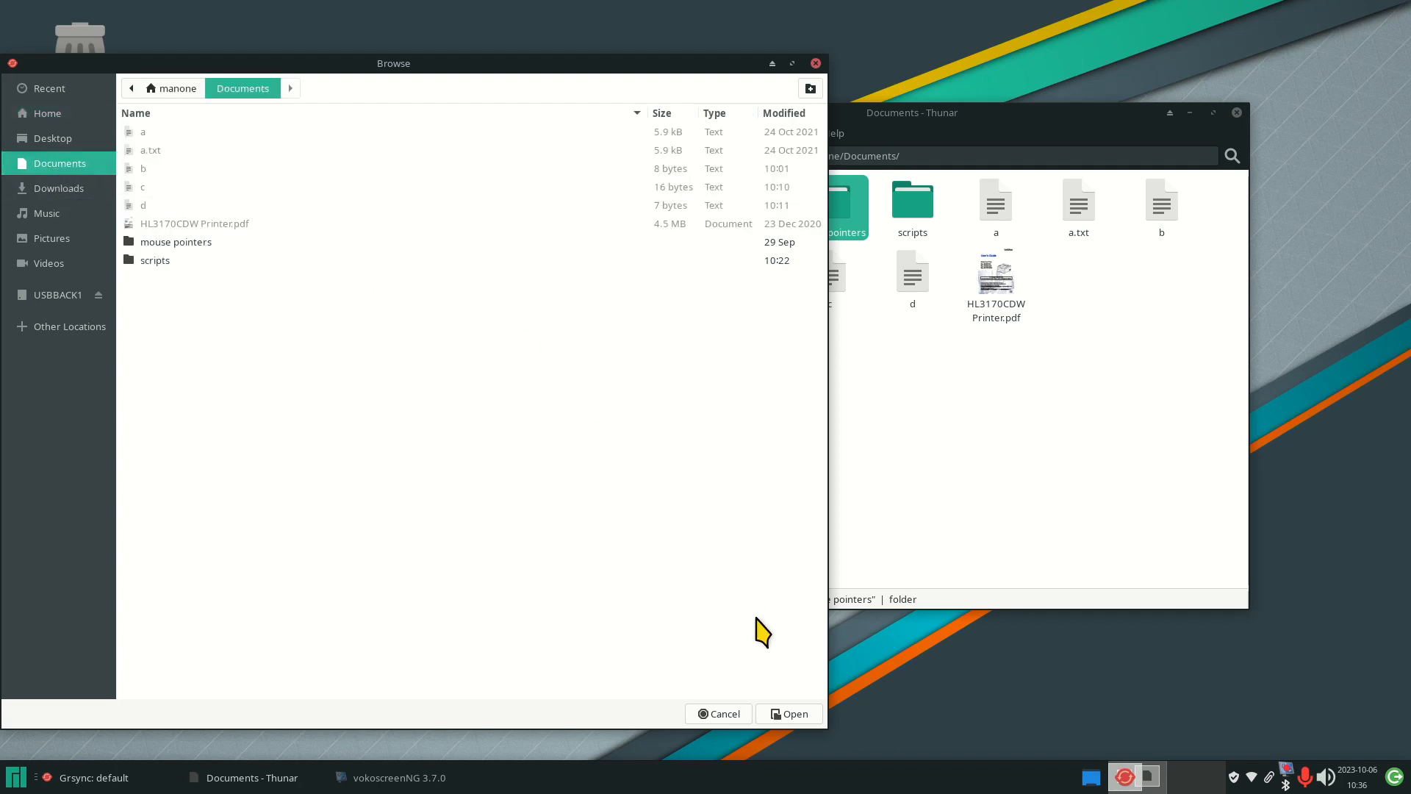
pyautogui.click(790, 714)
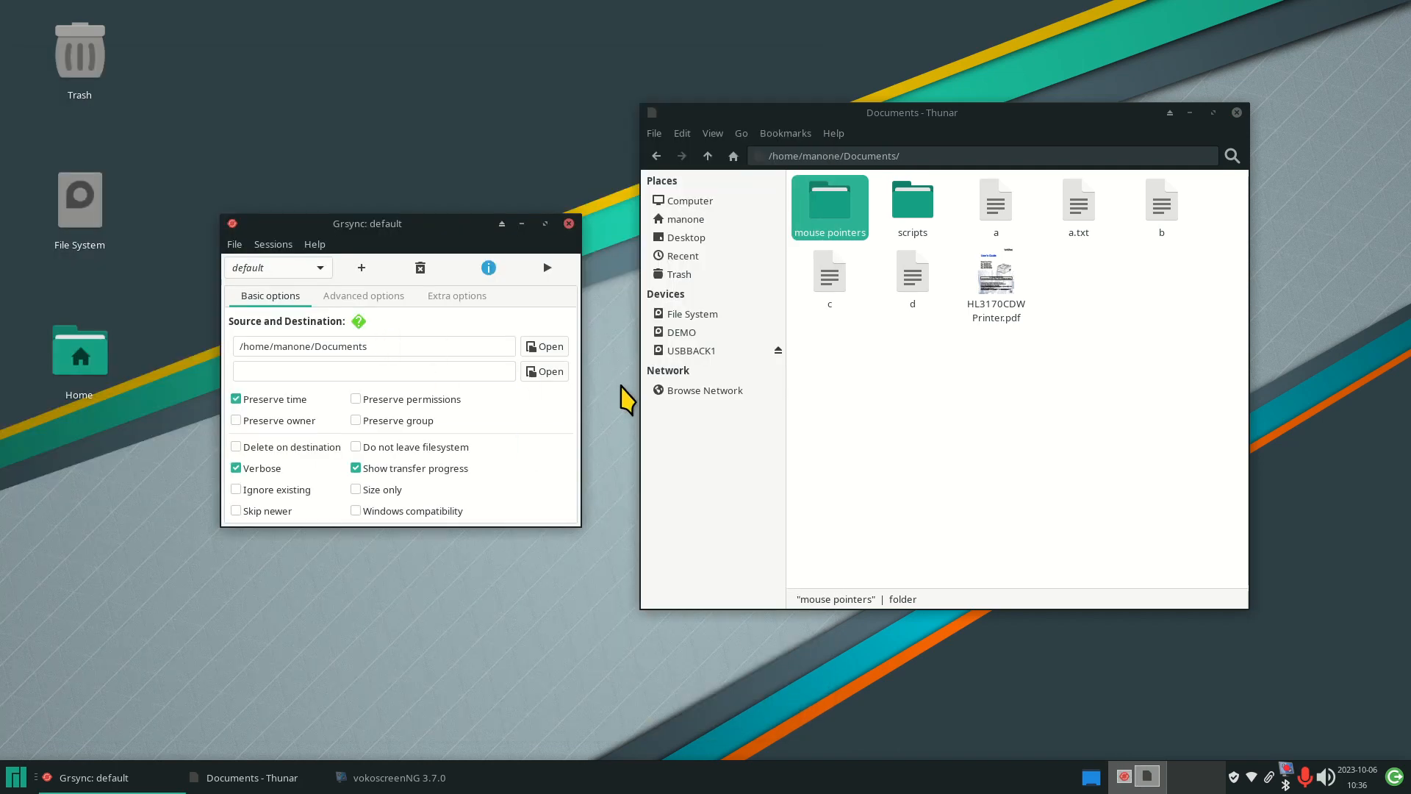
pyautogui.click(548, 373)
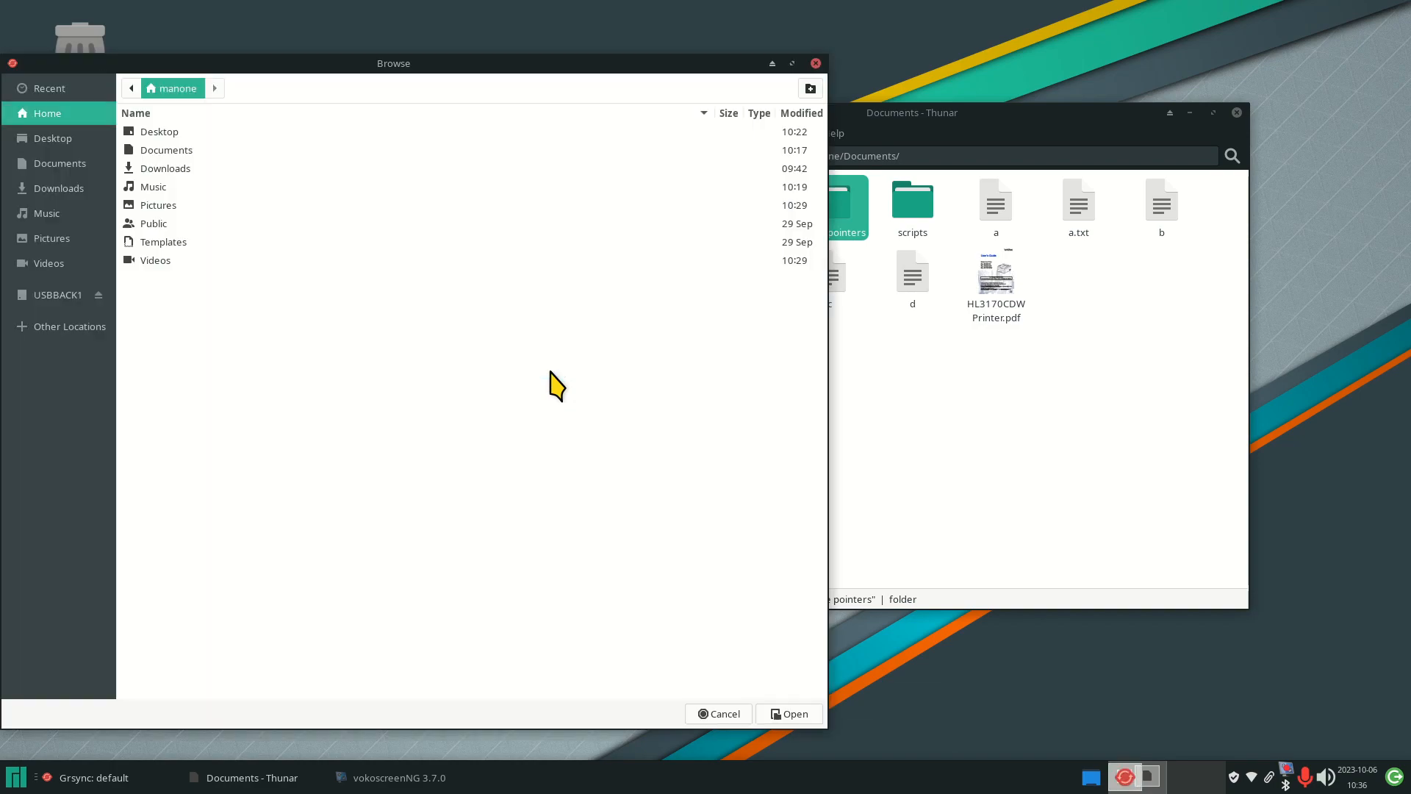
pyautogui.click(41, 298)
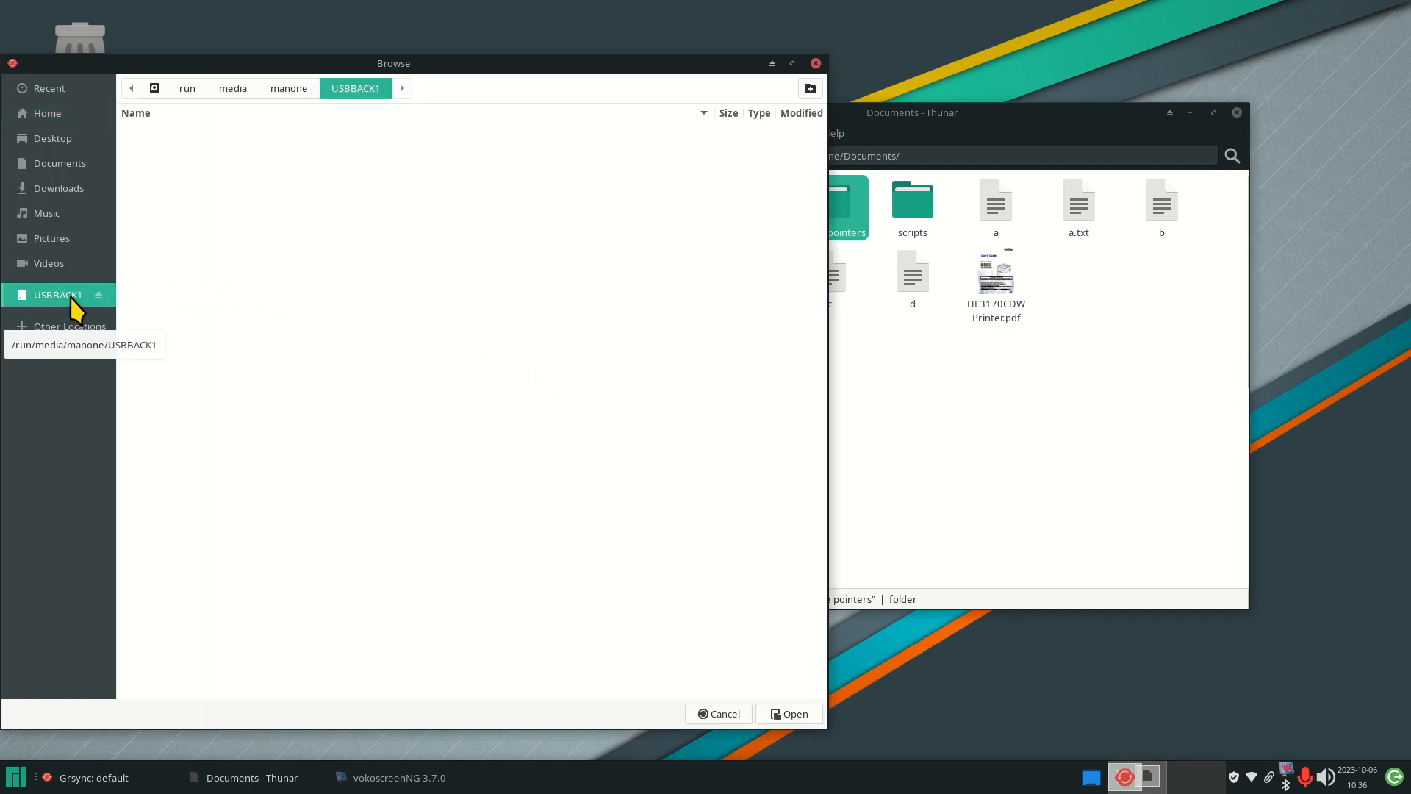
pyautogui.click(807, 714)
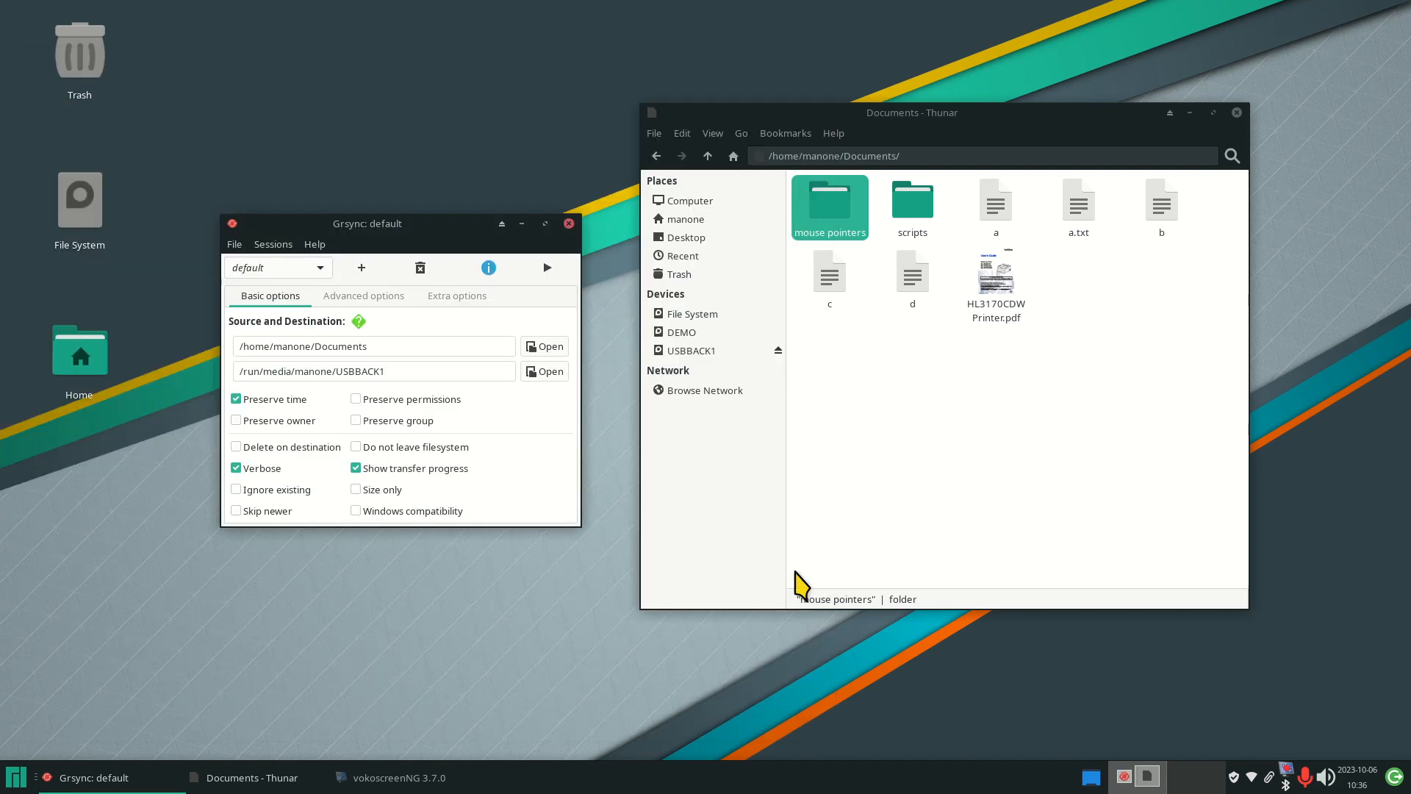
# Run the Documents backup with the USBBACK1 drive displayed in the file manager, and dismiss the progress dialog.
pyautogui.click(728, 352)
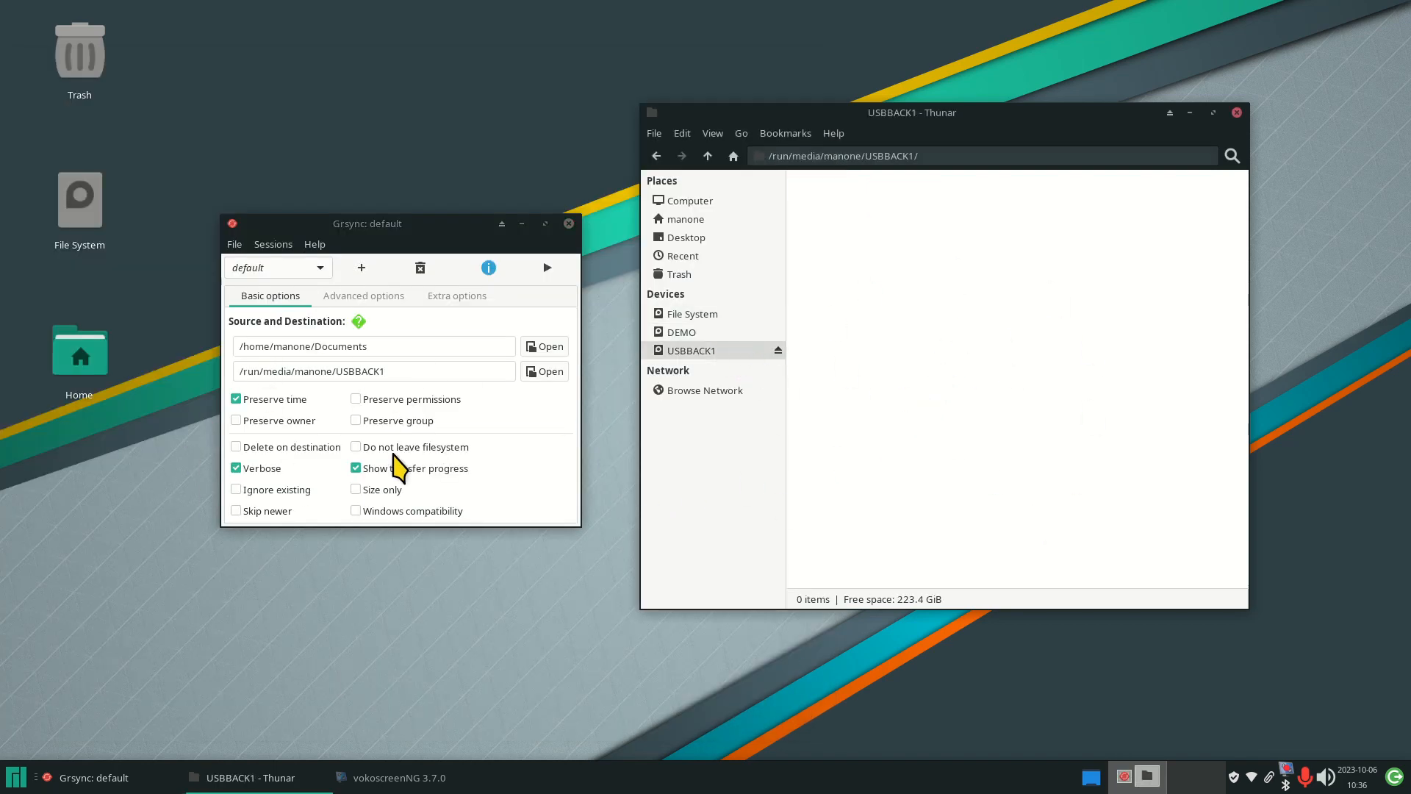
pyautogui.click(548, 268)
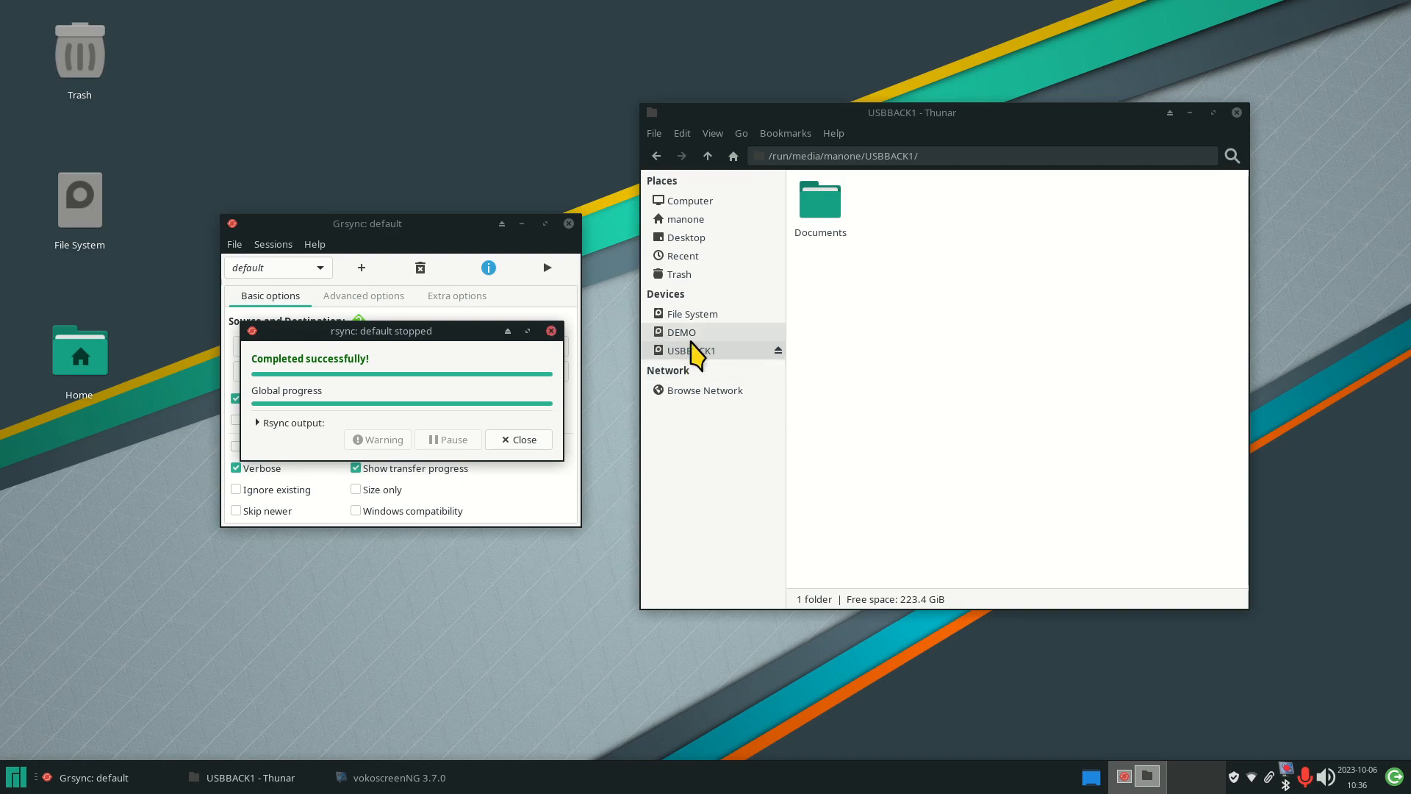
pyautogui.moveTo(695, 356)
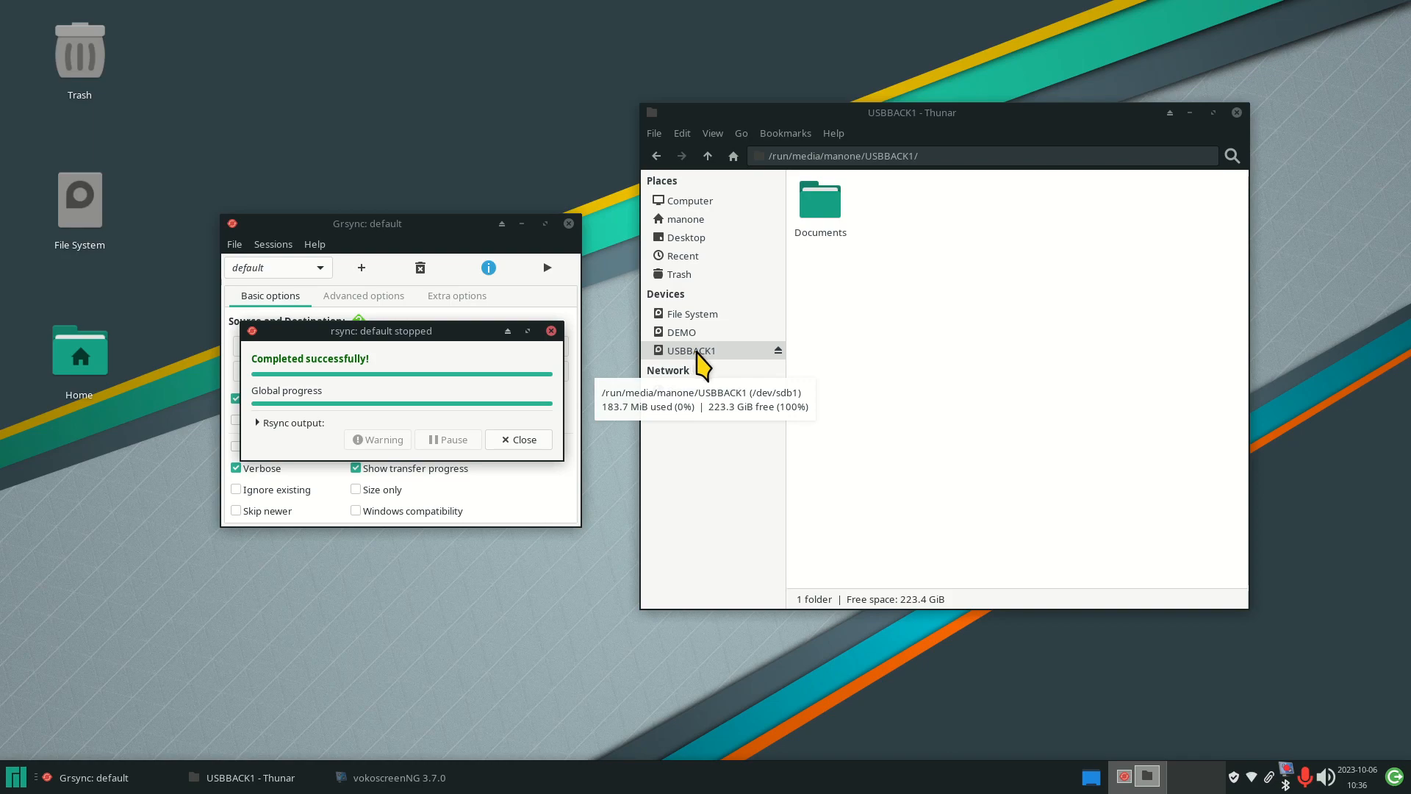
pyautogui.moveTo(694, 330)
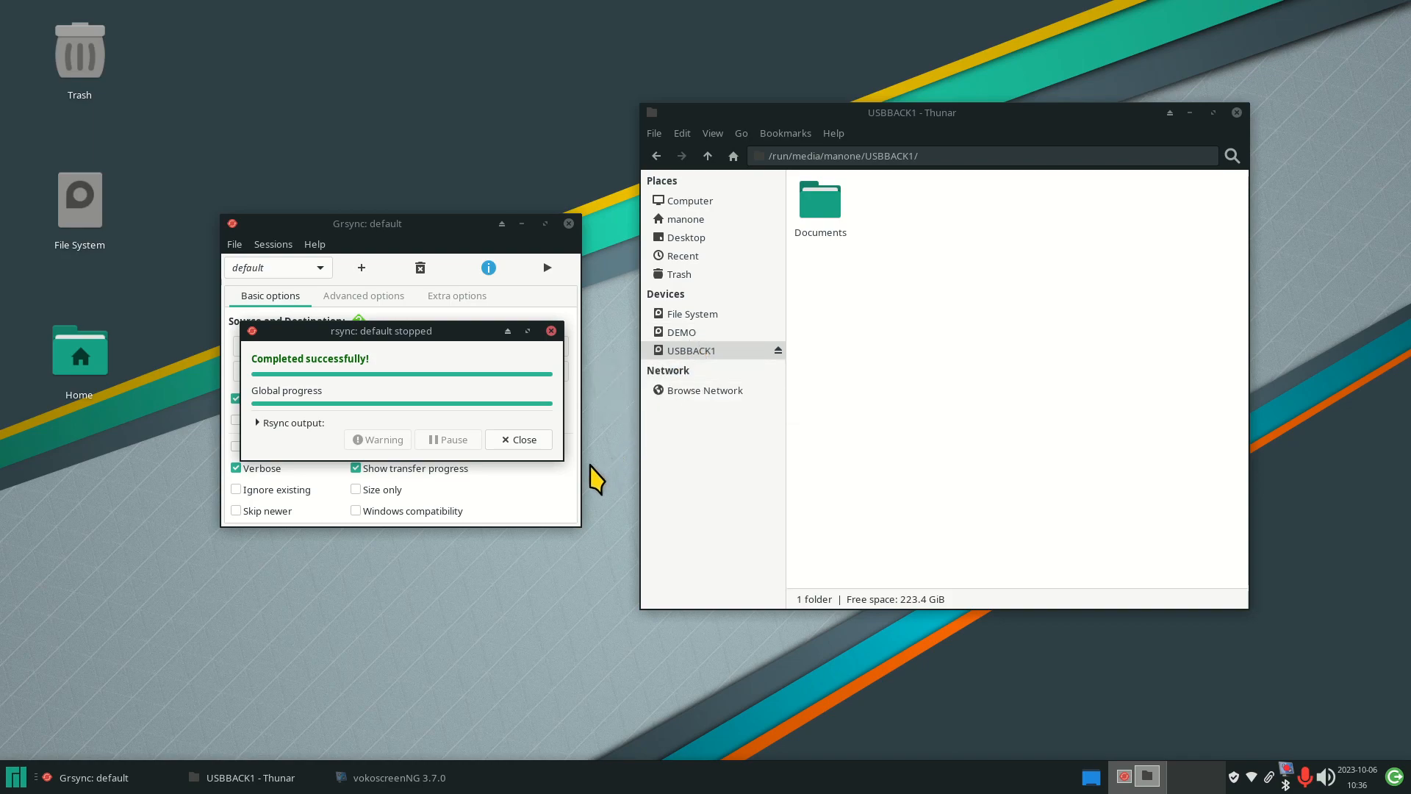
pyautogui.click(552, 331)
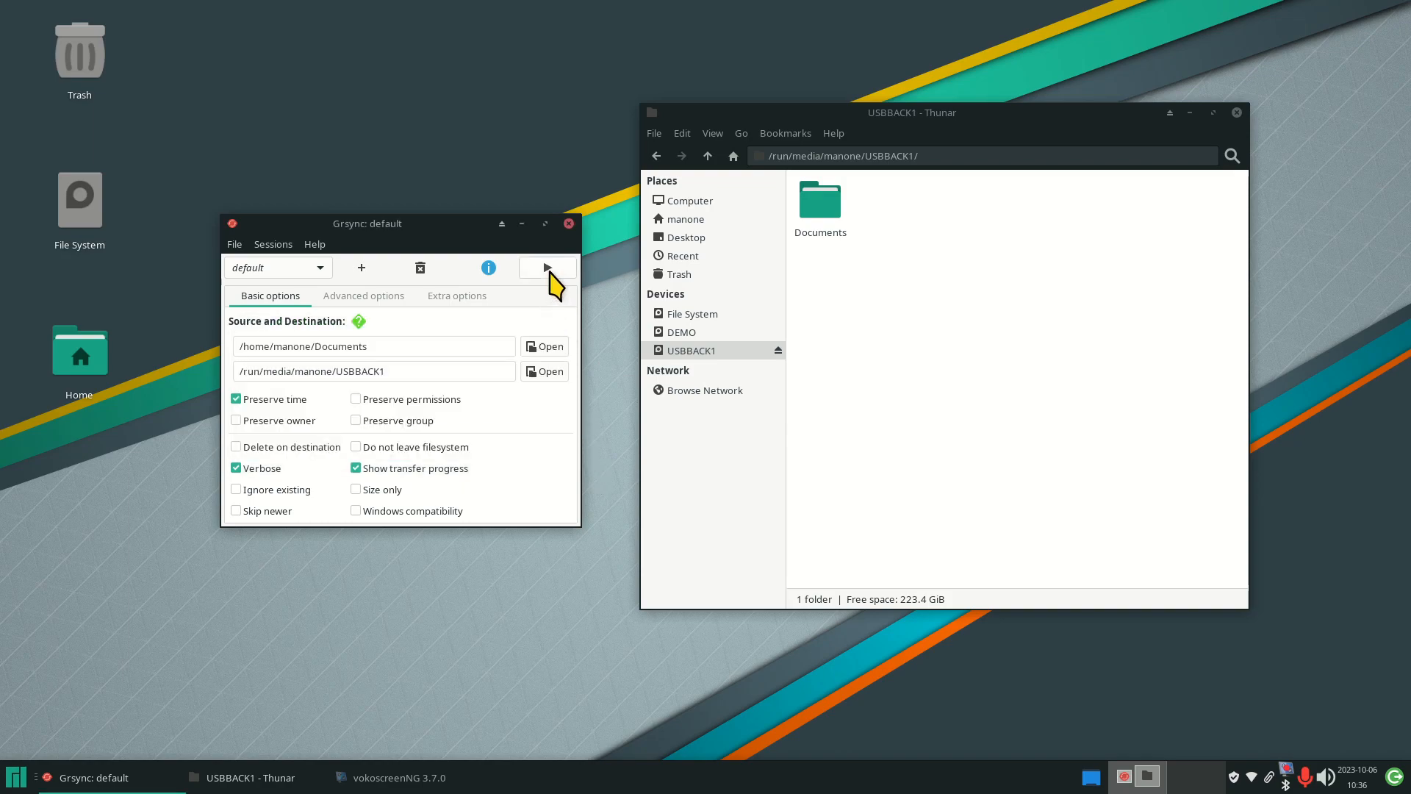
# Run the backup again, and compare the Documents folder on USBBACK1 with the one in the home folder.
pyautogui.click(548, 270)
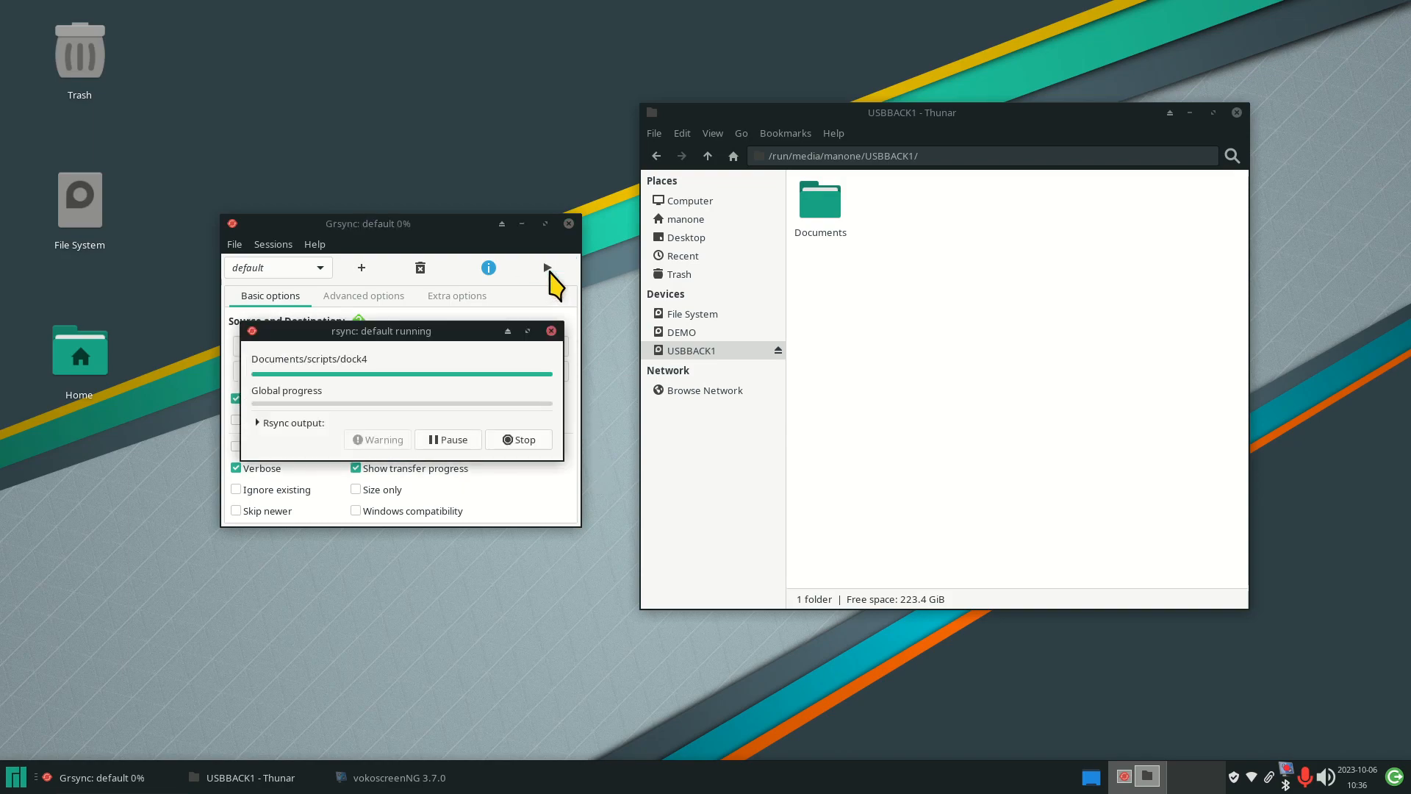
pyautogui.doubleClick(812, 206)
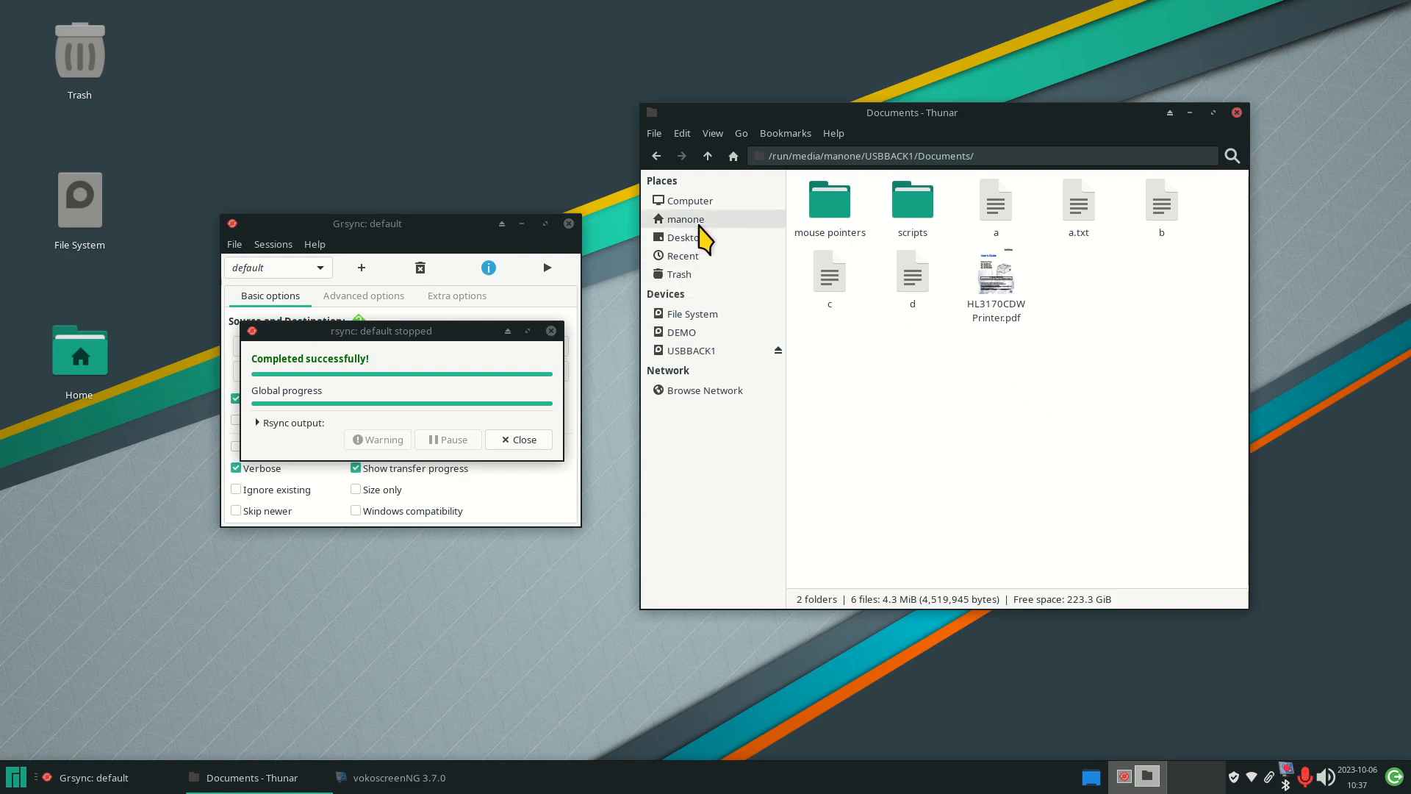
pyautogui.click(699, 223)
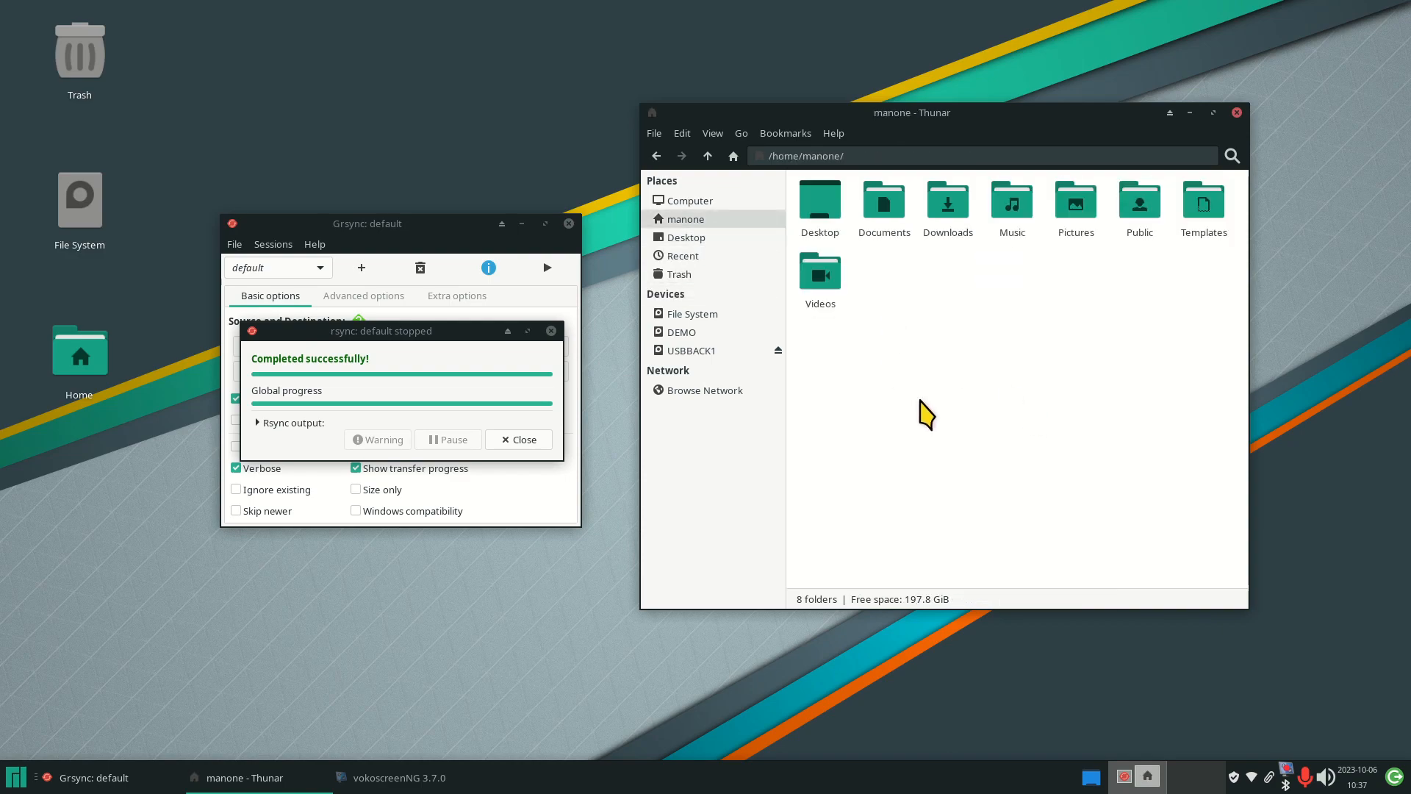
pyautogui.doubleClick(904, 213)
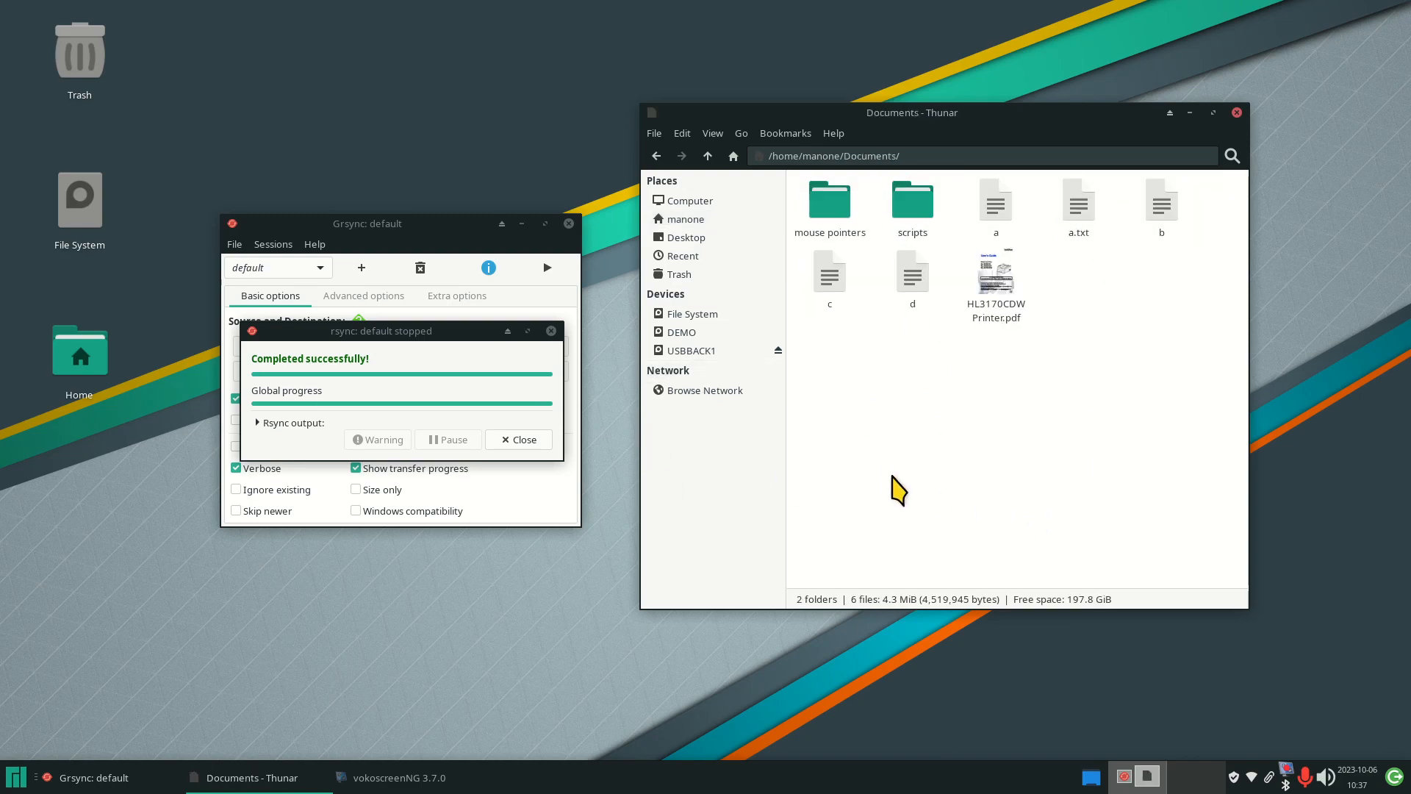
pyautogui.click(544, 439)
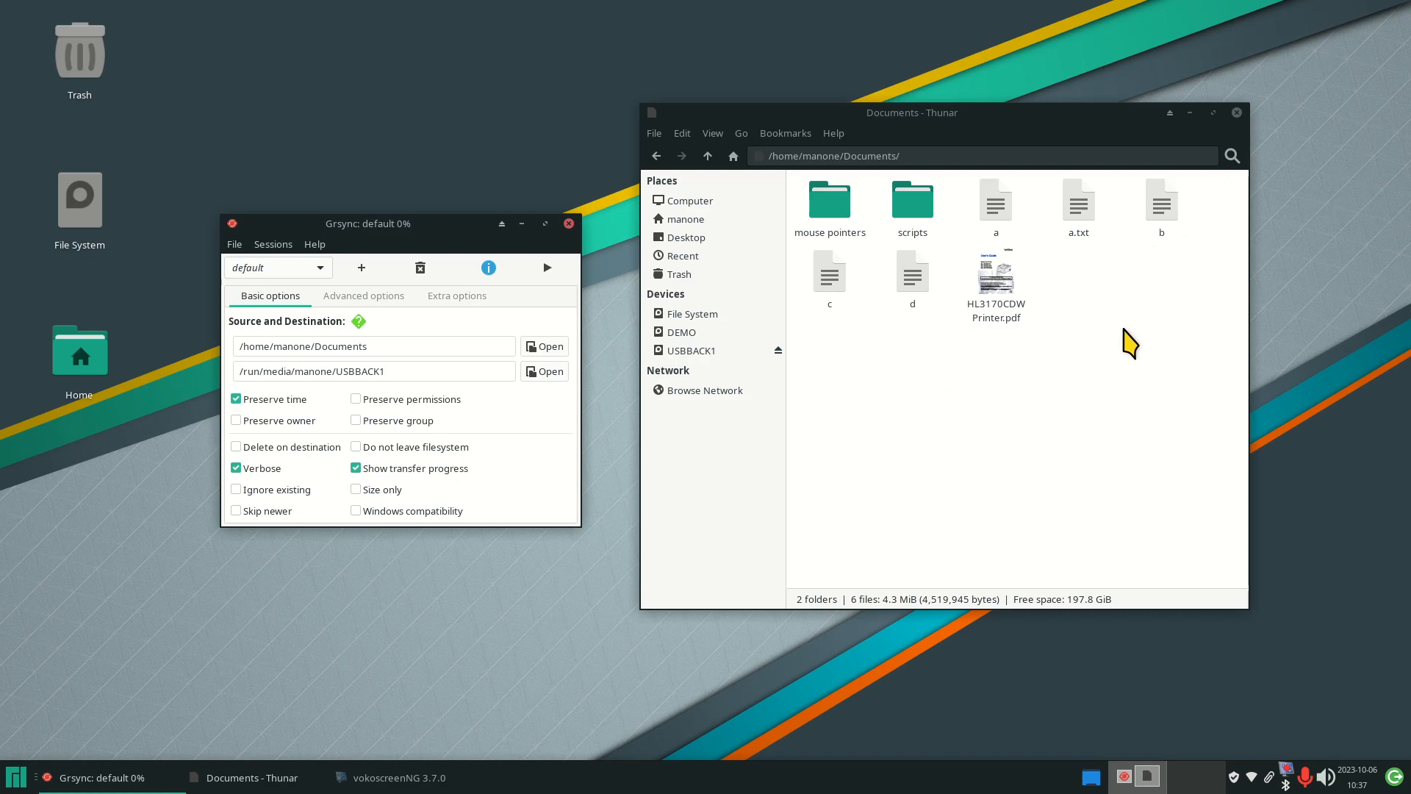
# Open the file b from the home Documents folder in Kate, and view the editor's About information.
pyautogui.doubleClick(1154, 208)
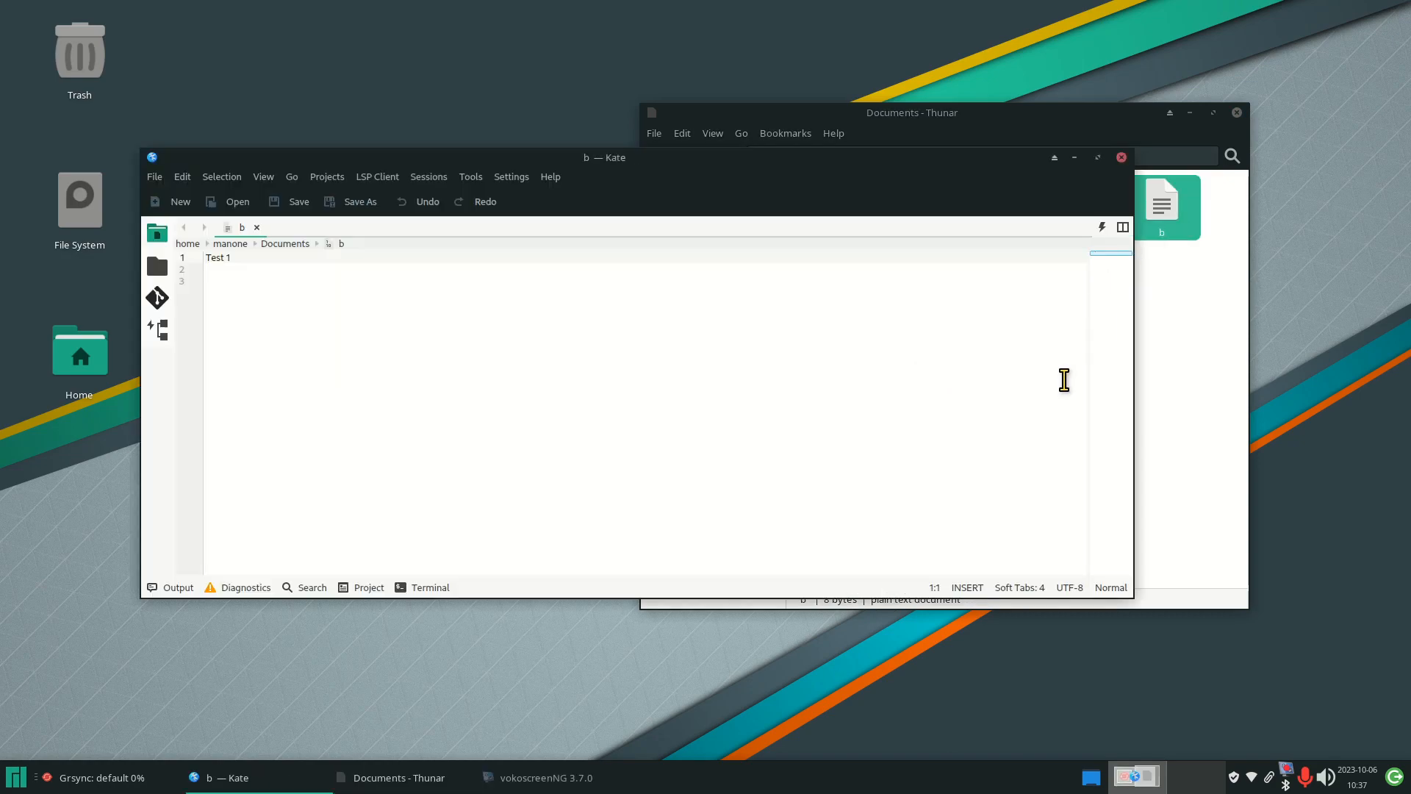
pyautogui.click(551, 177)
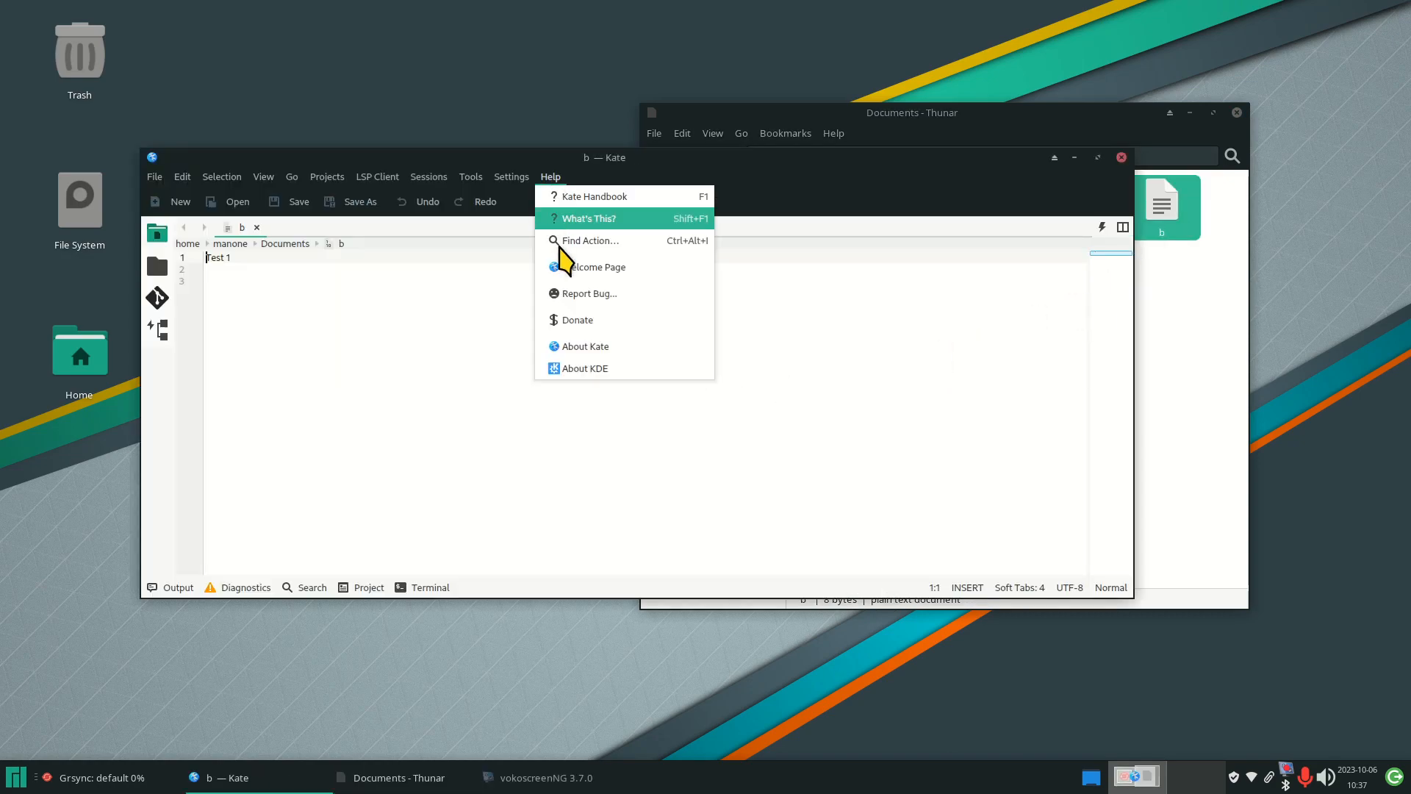
pyautogui.click(592, 349)
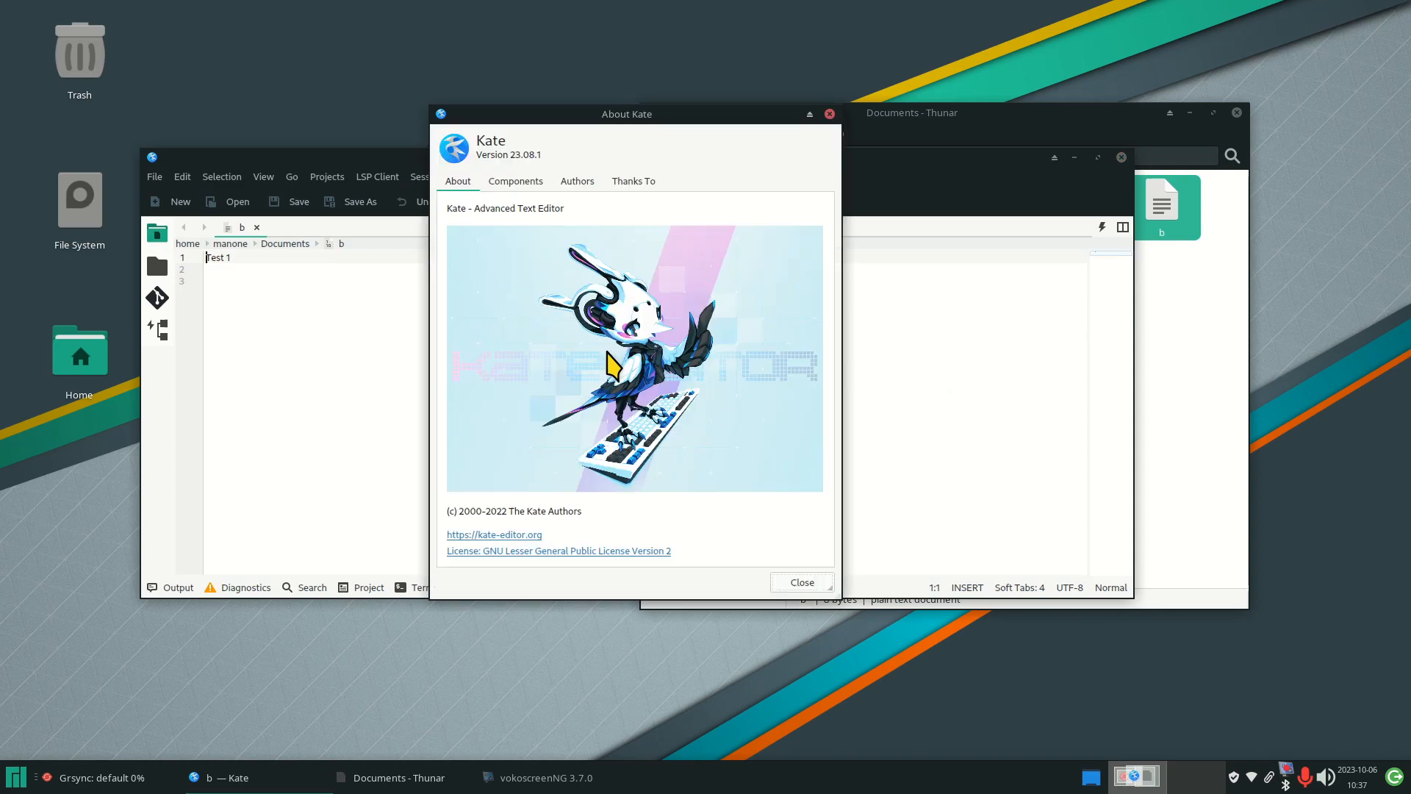
pyautogui.click(828, 114)
# Replace the text Test 1 in the home Documents file b with ABCD, and close the editor saving the changes.
pyautogui.scroll(10, 603, 474)
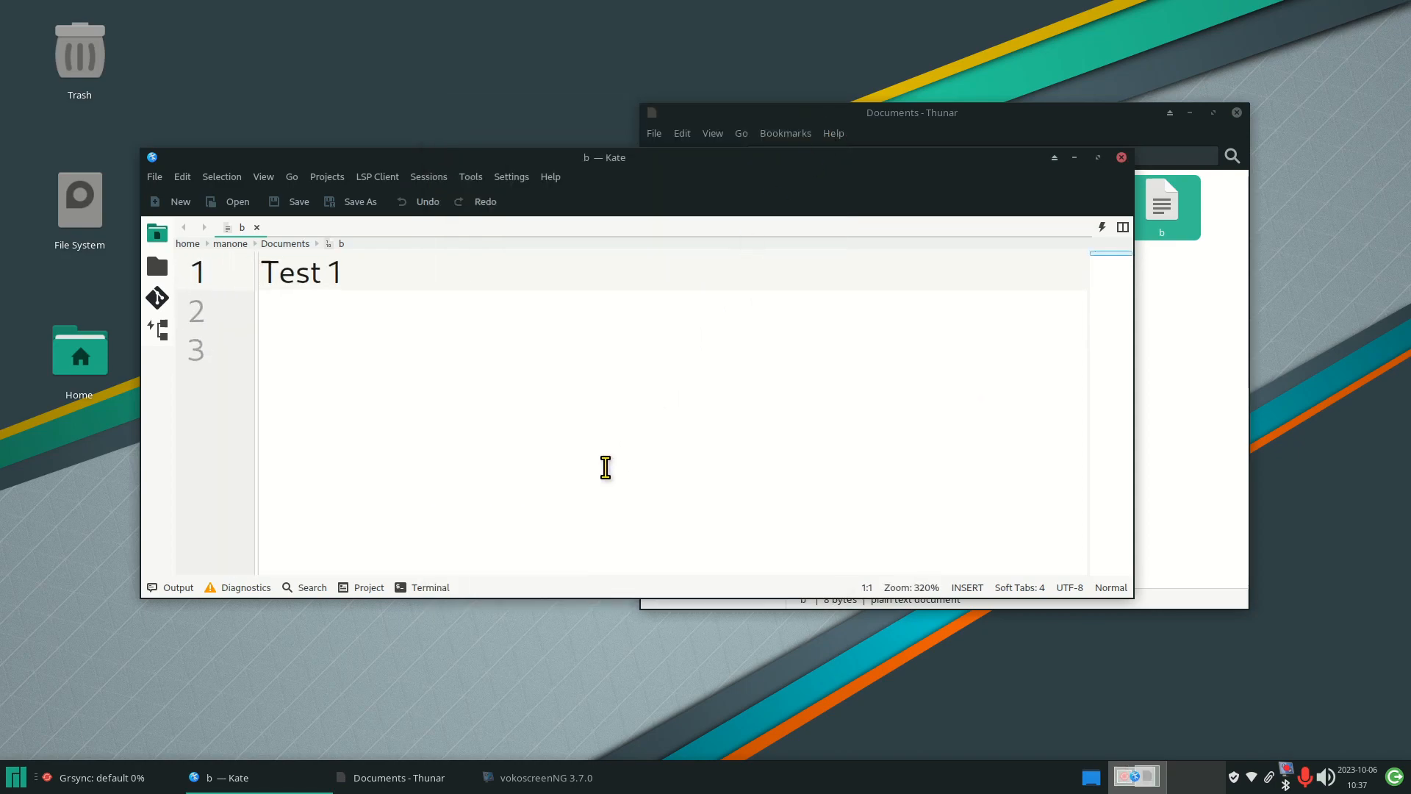
pyautogui.scroll(3, 605, 468)
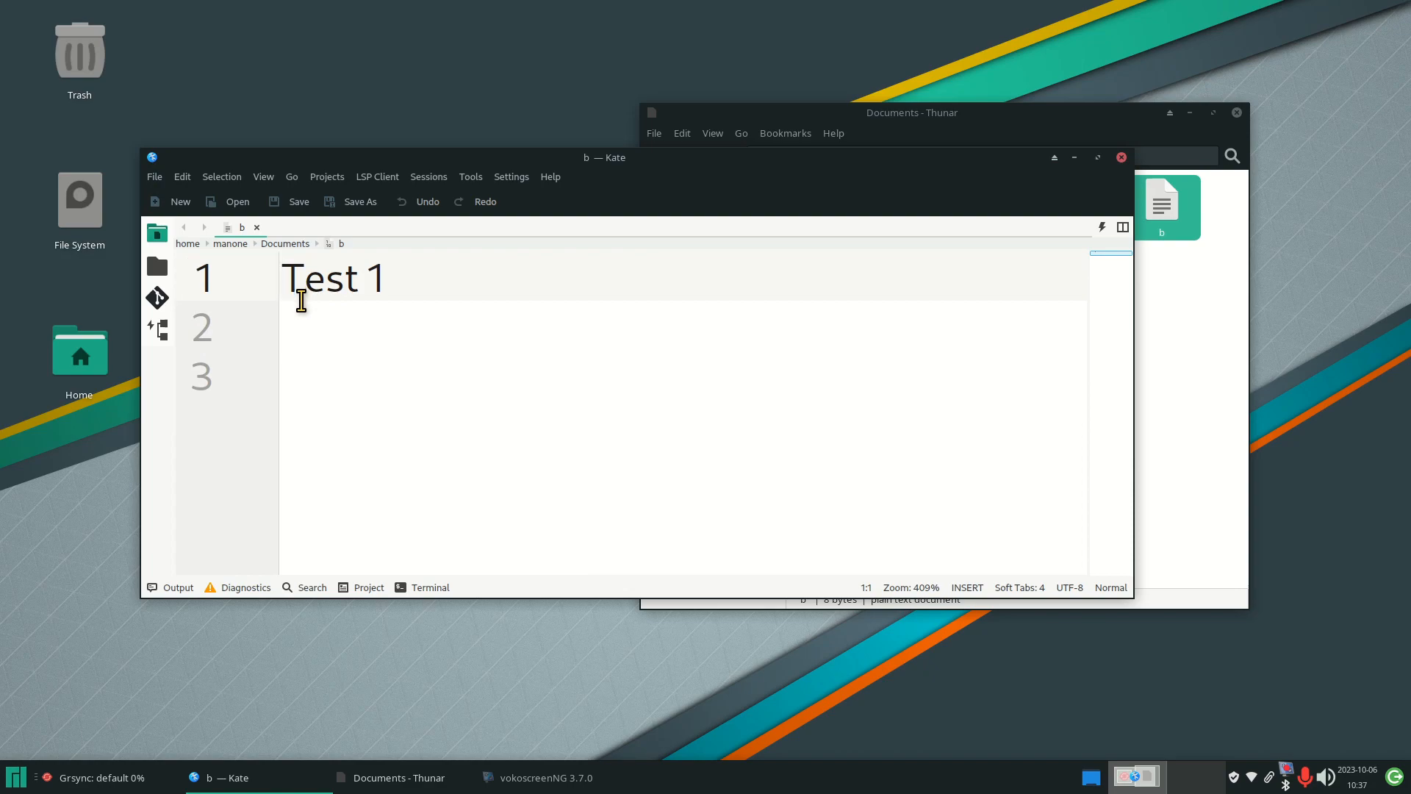
pyautogui.moveTo(283, 277); pyautogui.dragTo(491, 303)
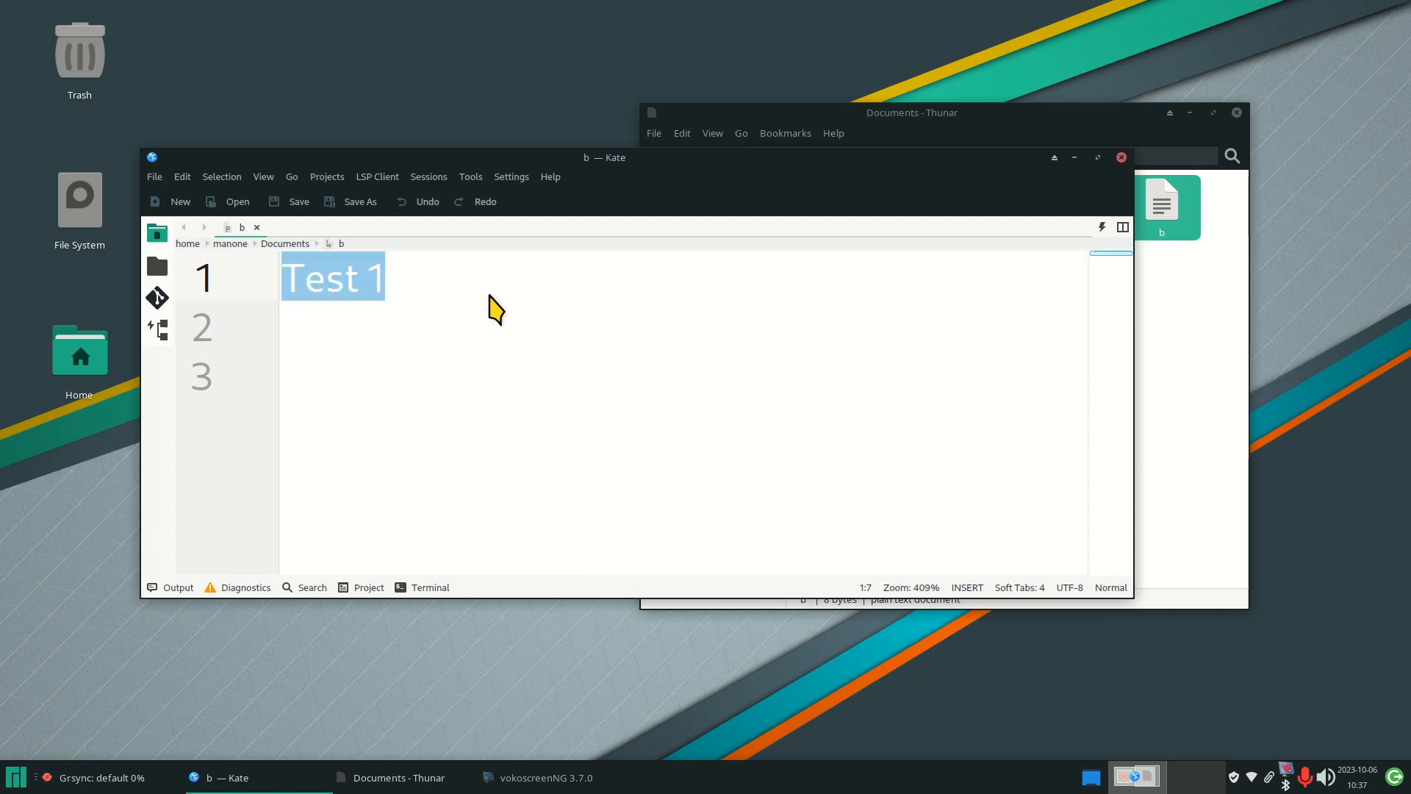
pyautogui.write('A')
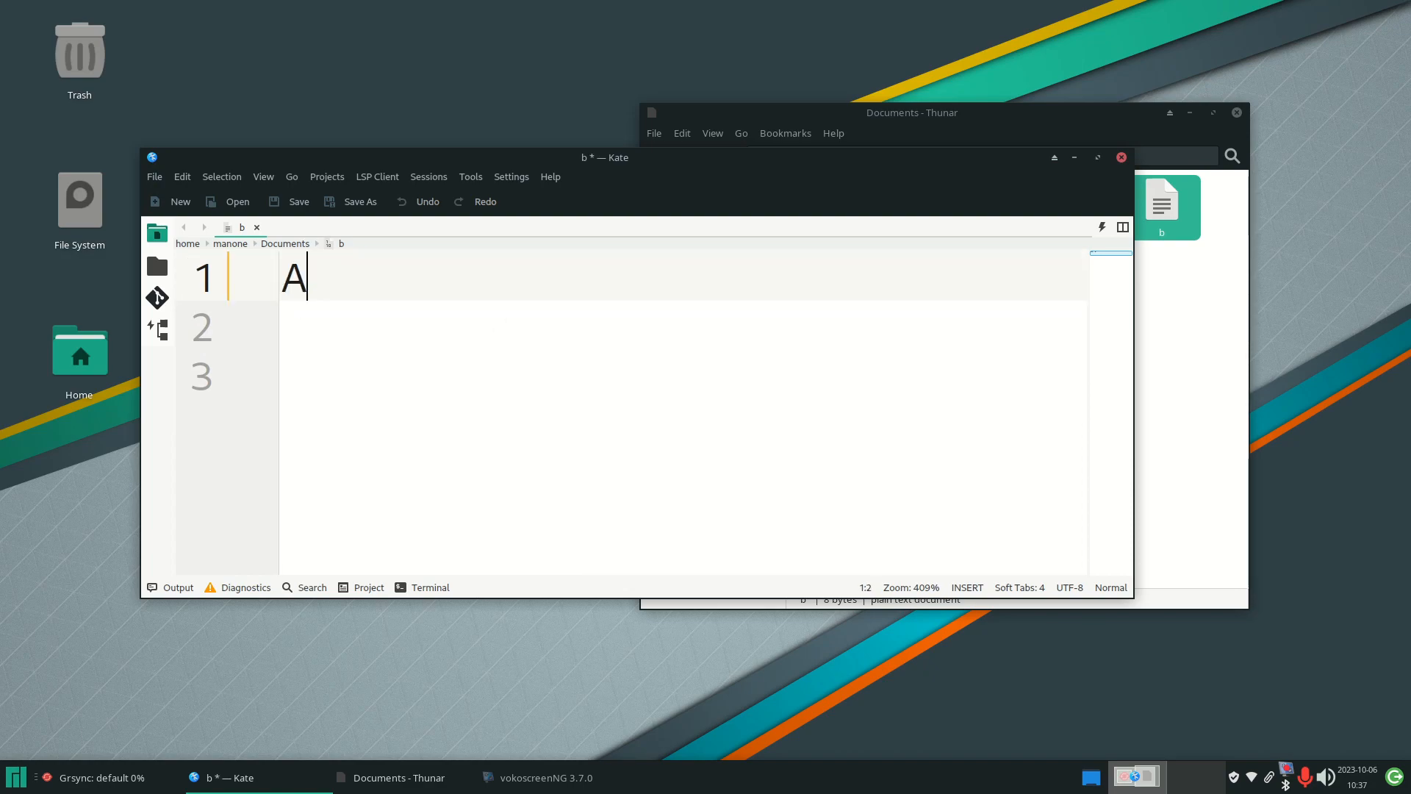
pyautogui.write('BCD')
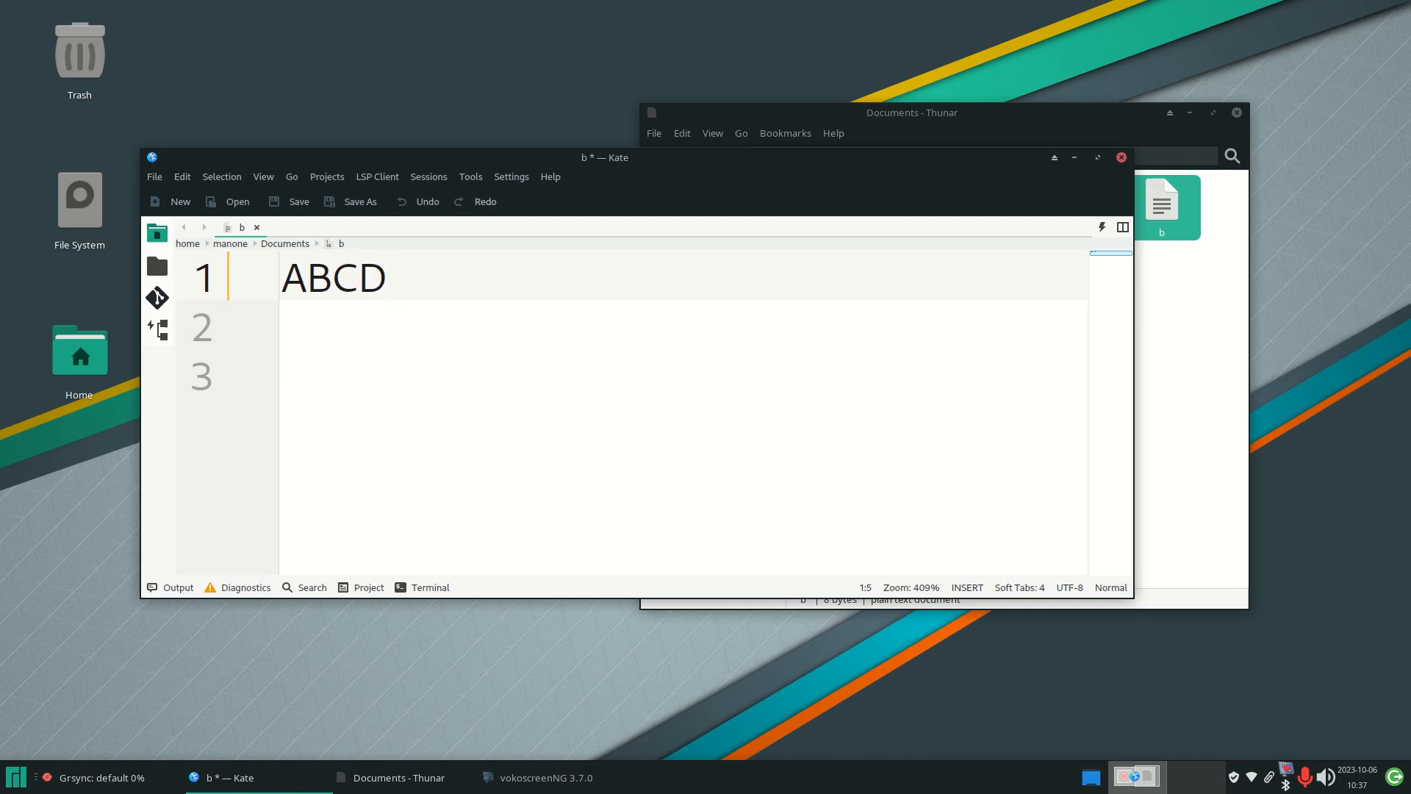
pyautogui.click(1121, 157)
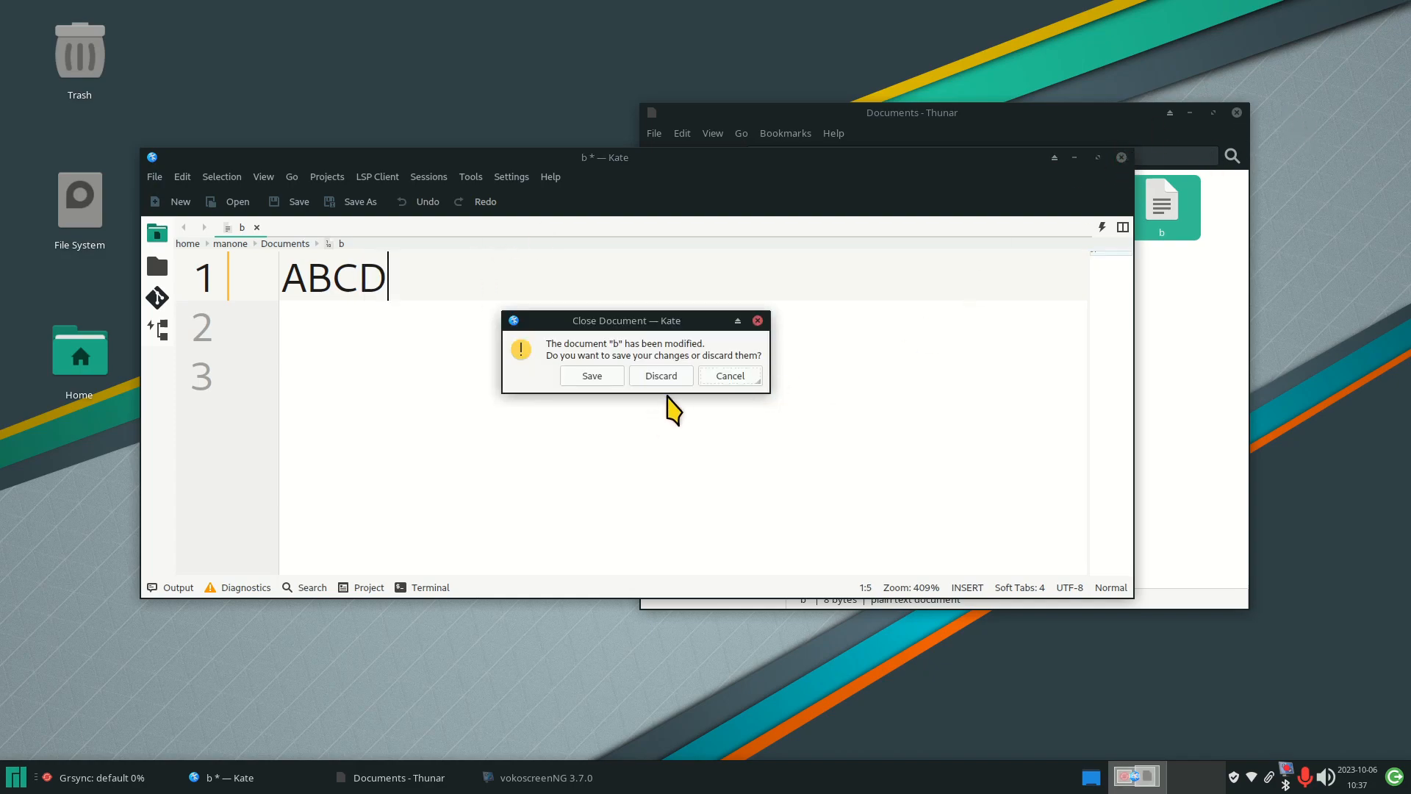
pyautogui.click(581, 374)
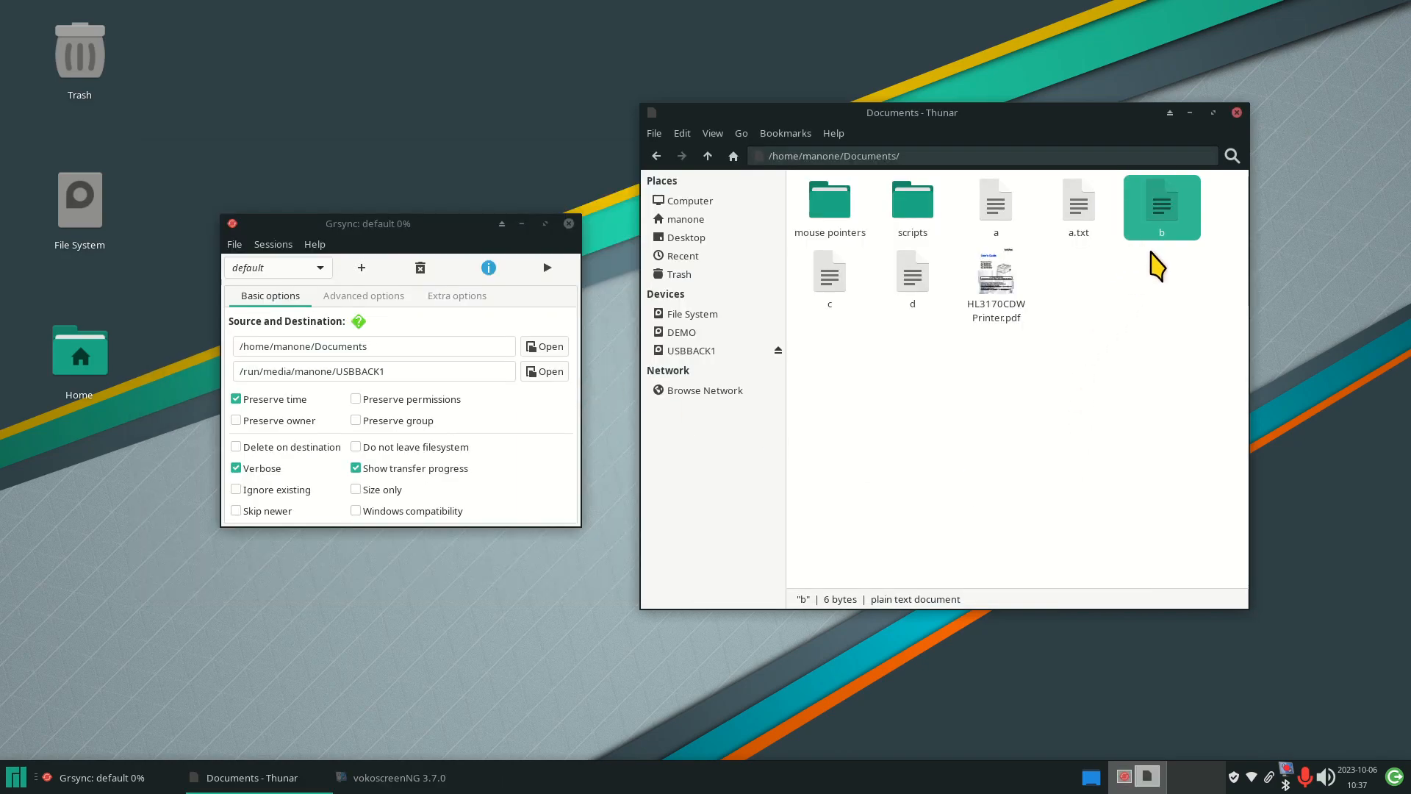
# Open the backup copy of b from the Documents folder on USBBACK1 to view its text, and close the editor.
pyautogui.click(687, 351)
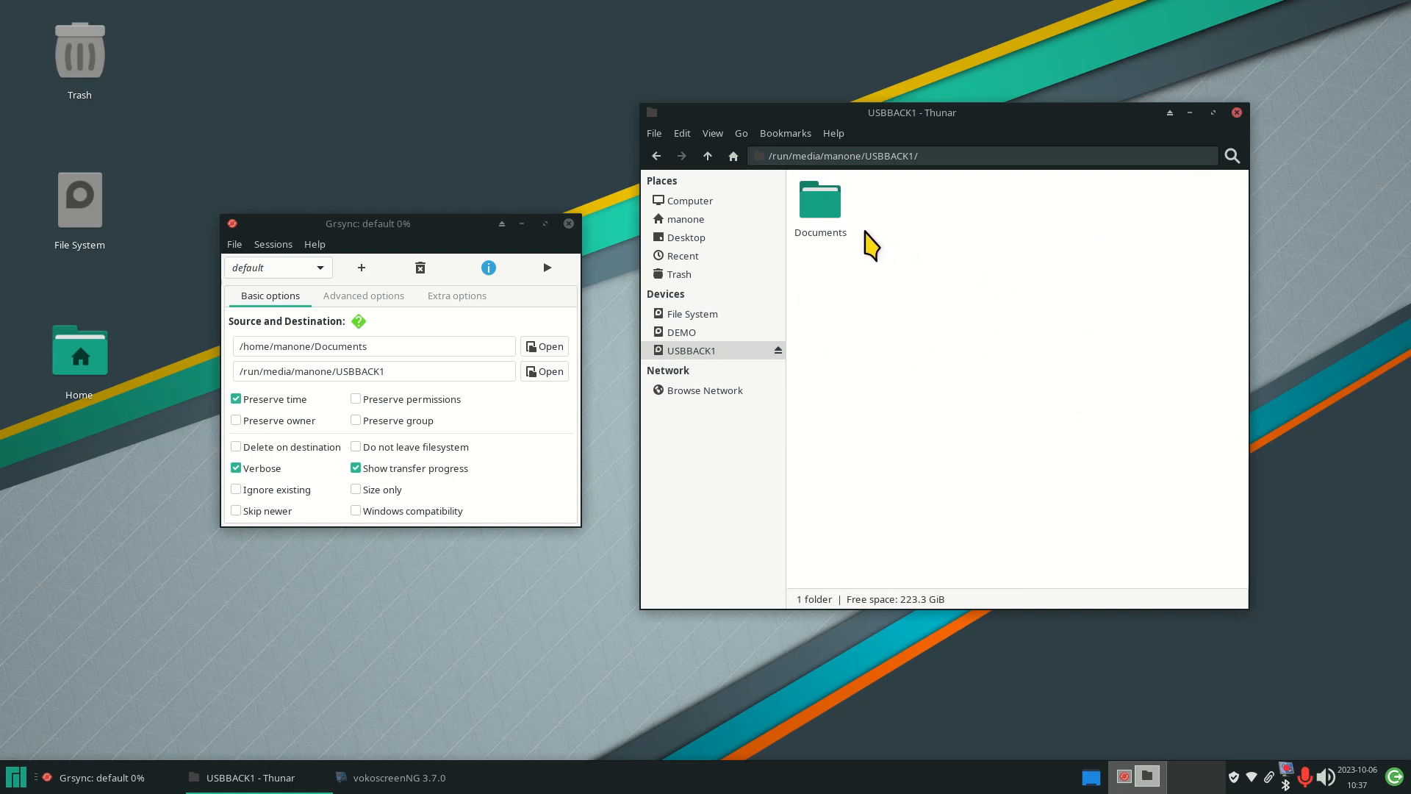
pyautogui.doubleClick(827, 209)
pyautogui.doubleClick(1163, 208)
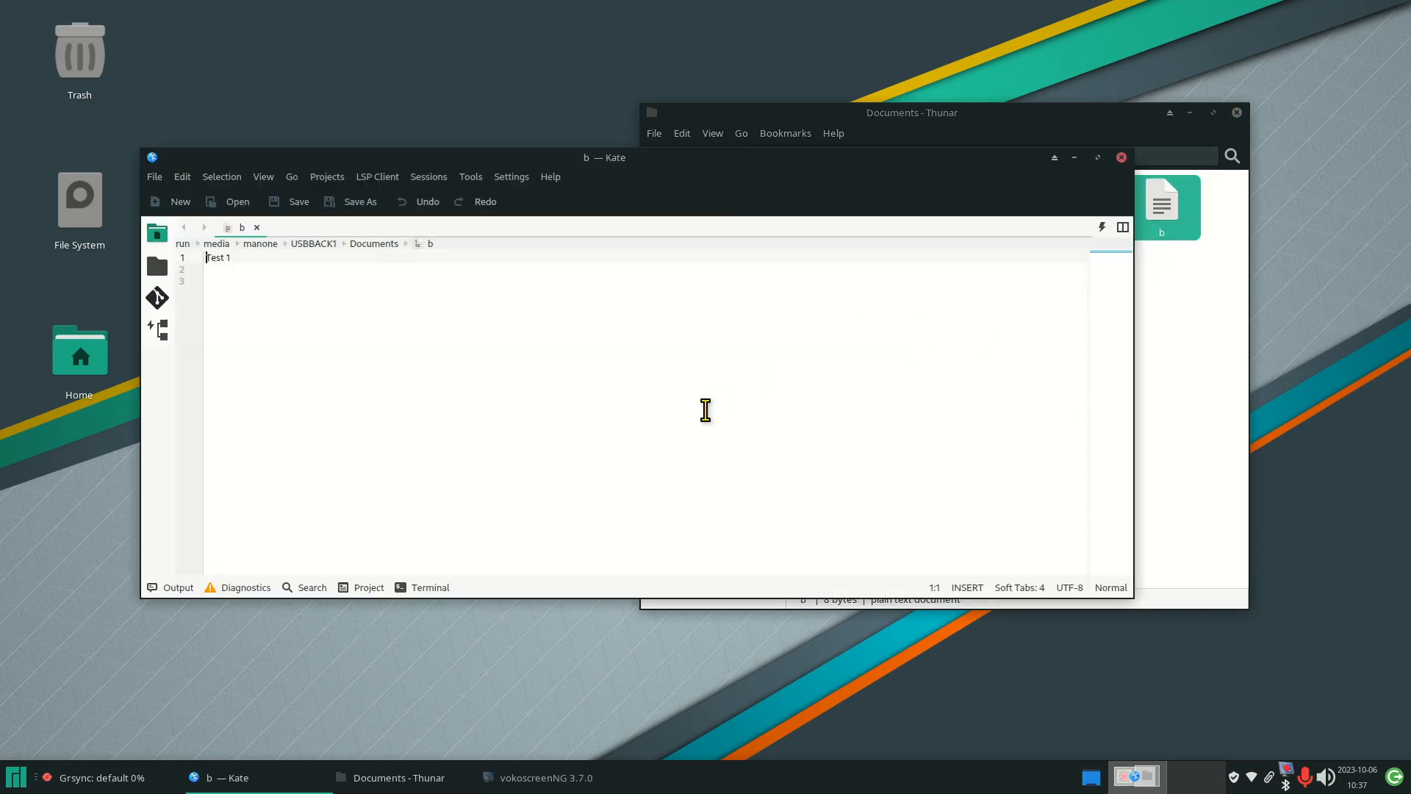
pyautogui.click(1121, 158)
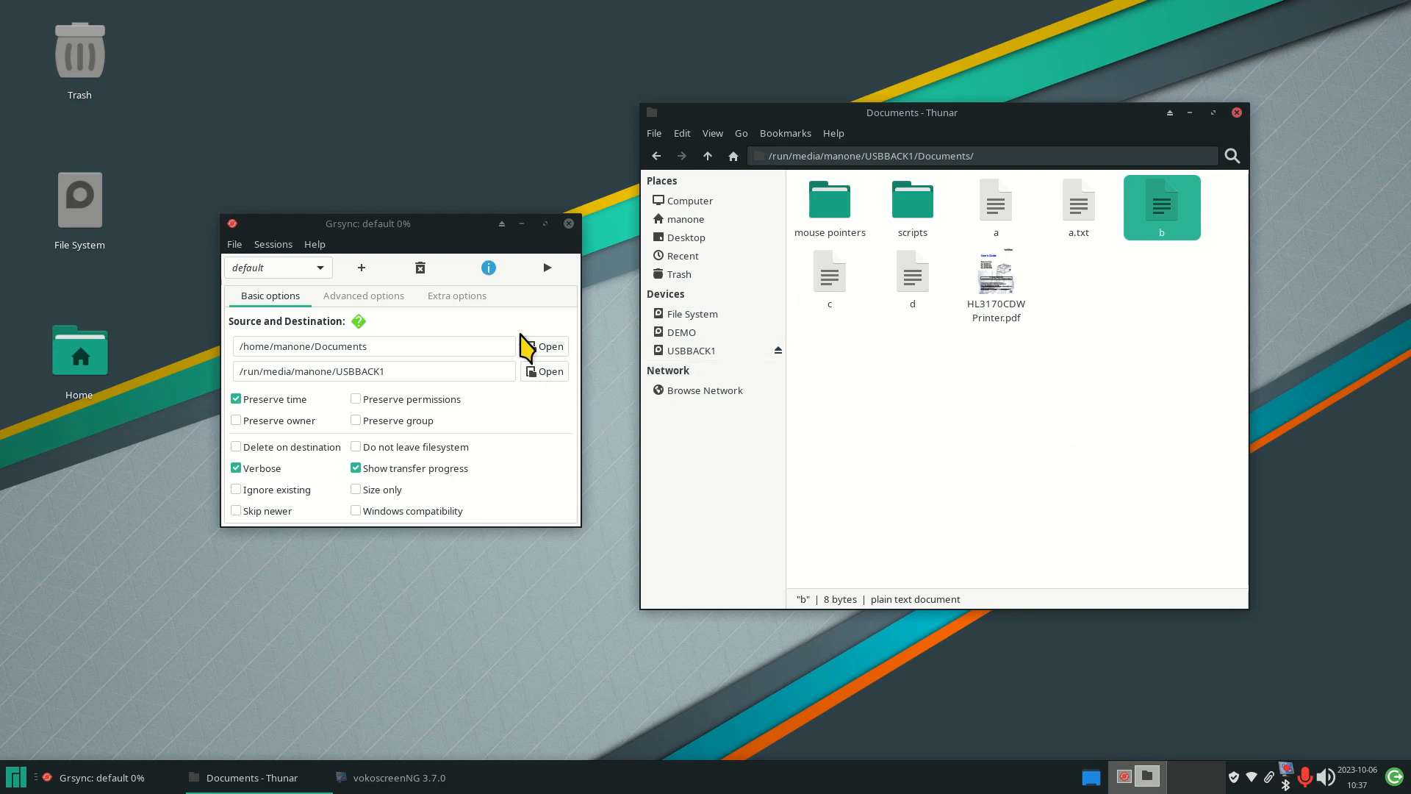
# Run the backup in Grsync, and check the text of the file b in Documents on USBBACK1.
pyautogui.click(547, 268)
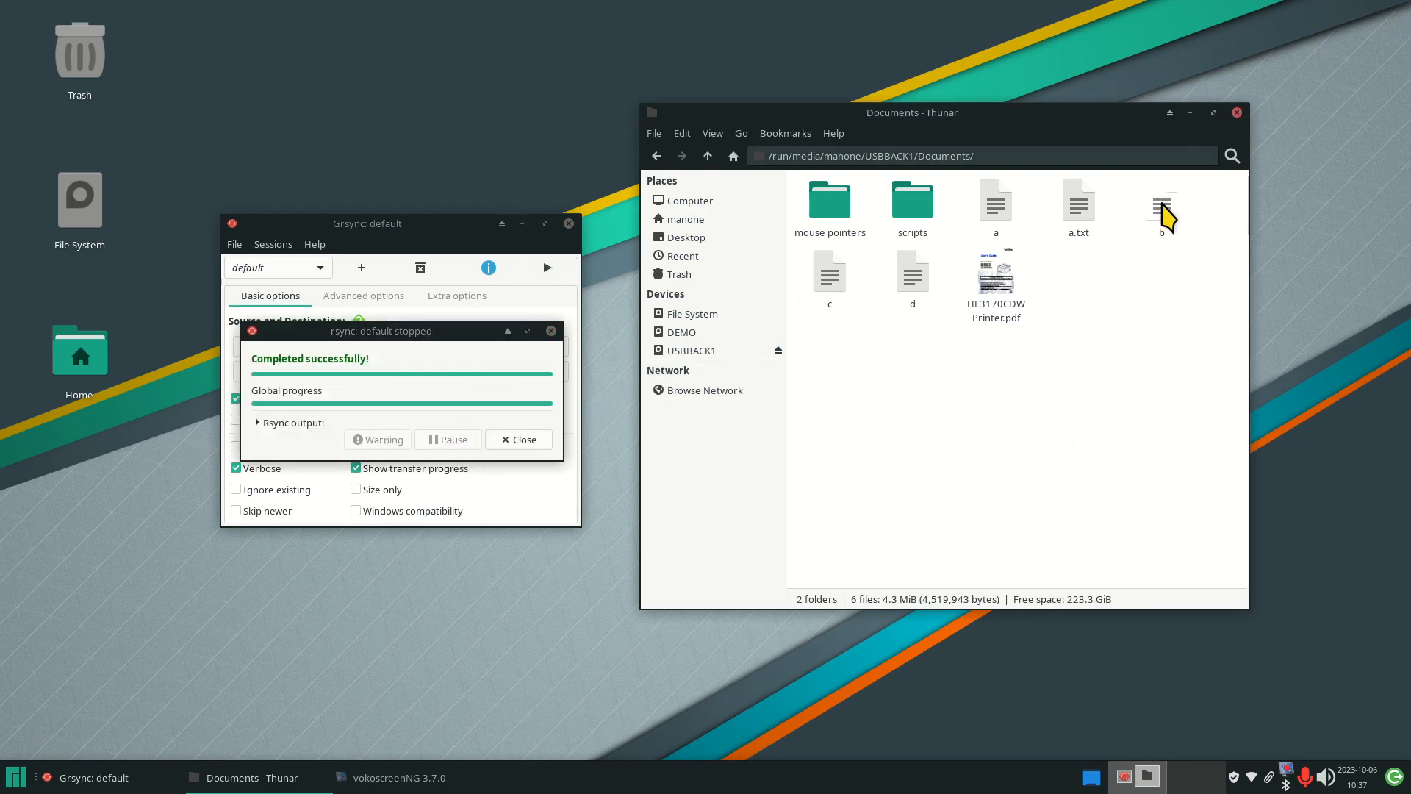
pyautogui.doubleClick(1163, 208)
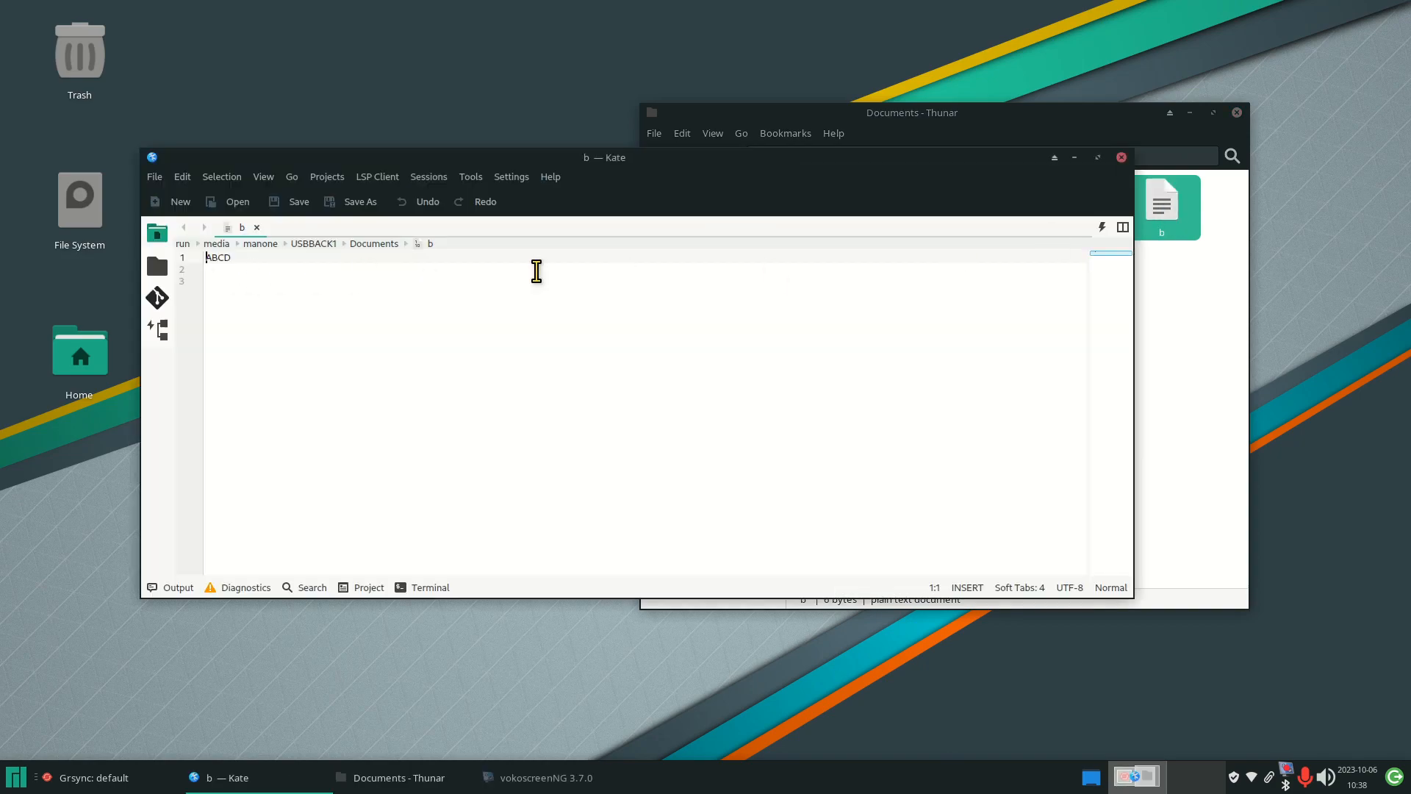
pyautogui.click(1121, 158)
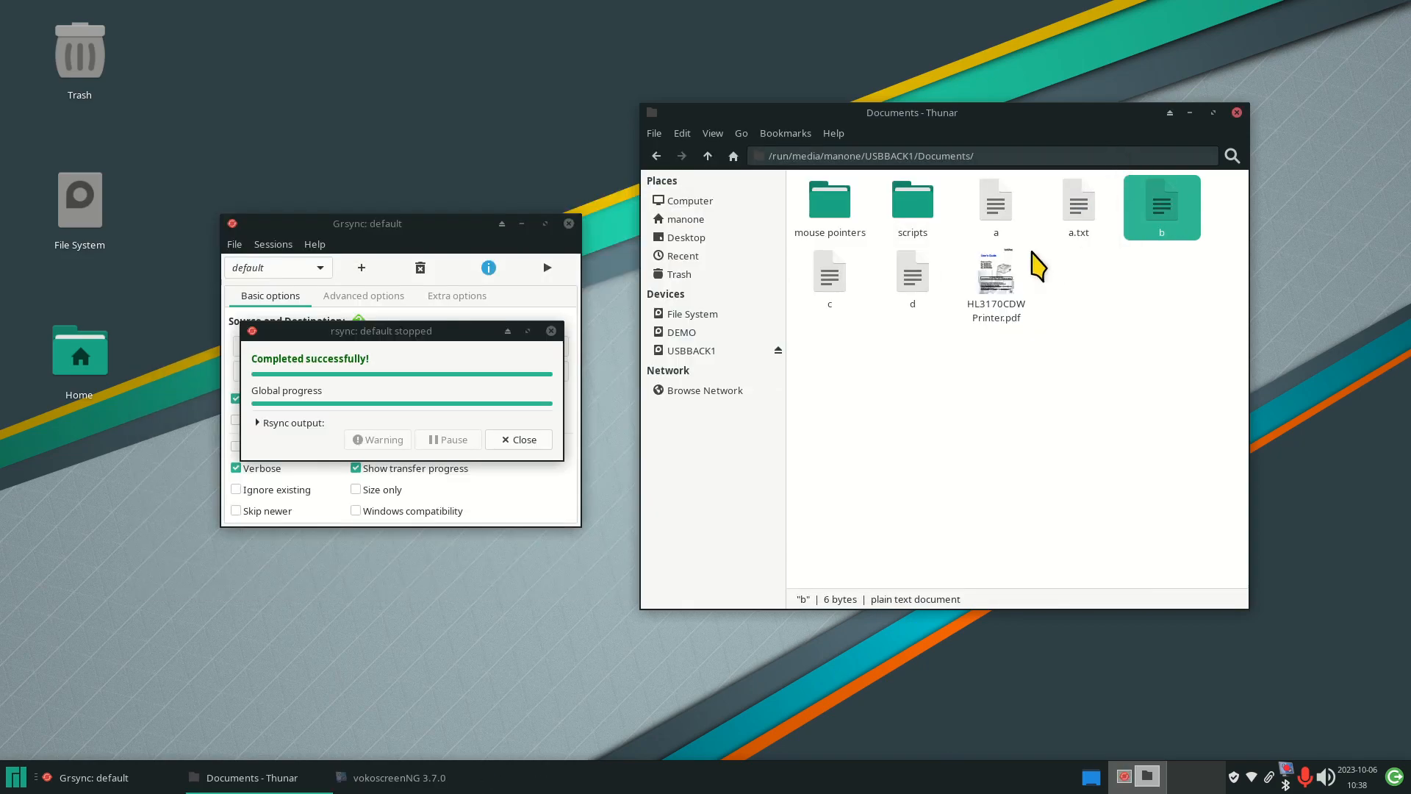
# Create a new folder named Test123 in the home Documents folder.
pyautogui.click(722, 221)
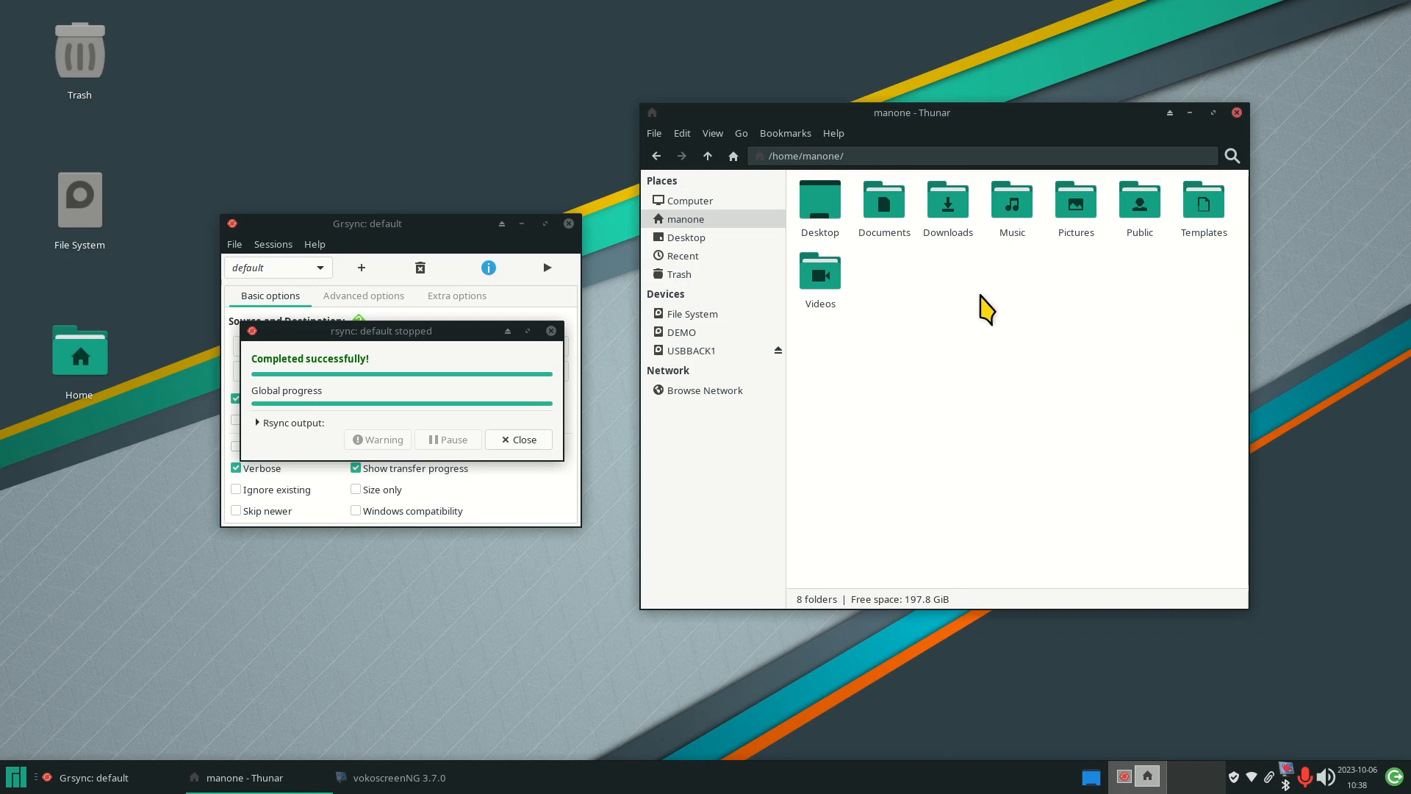
pyautogui.doubleClick(876, 205)
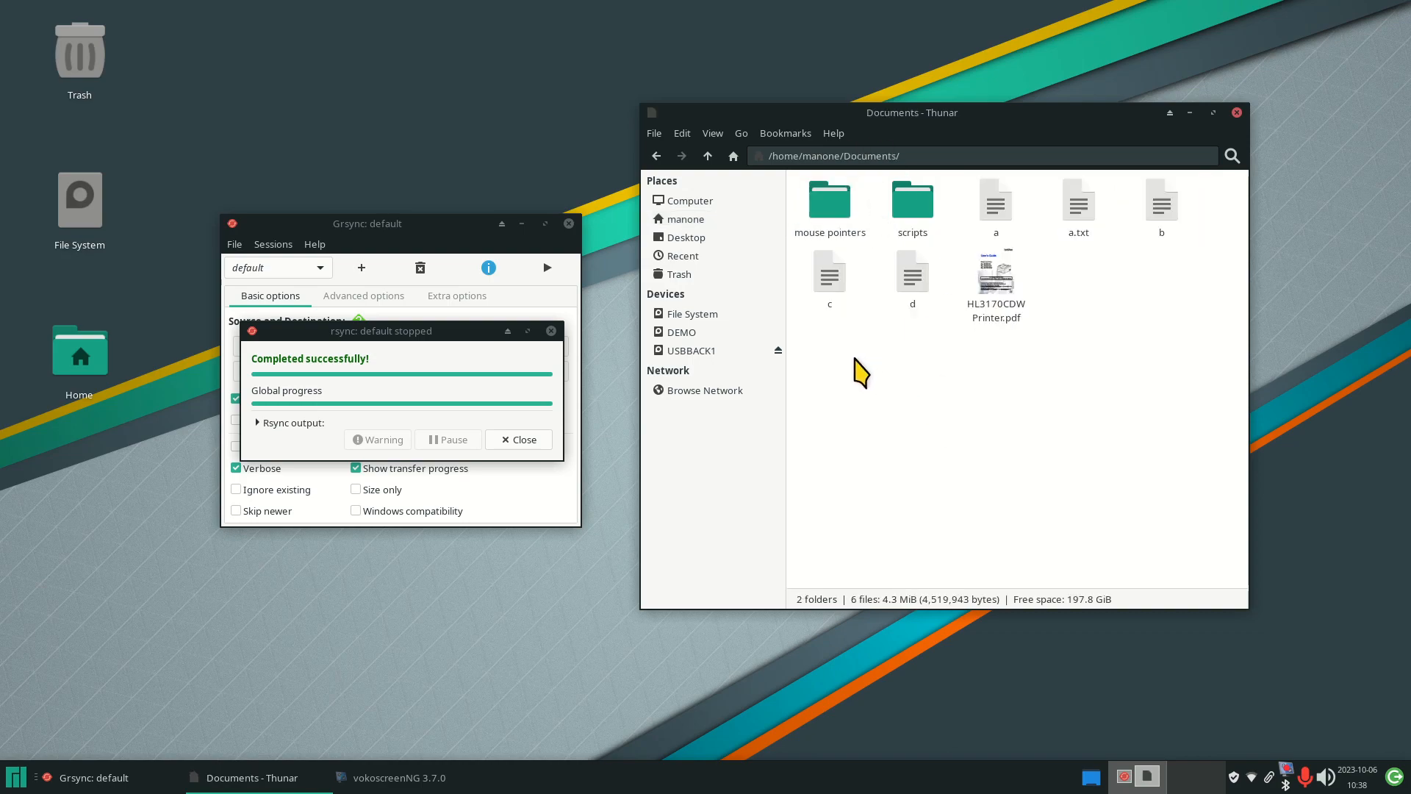
pyautogui.rightClick(856, 382)
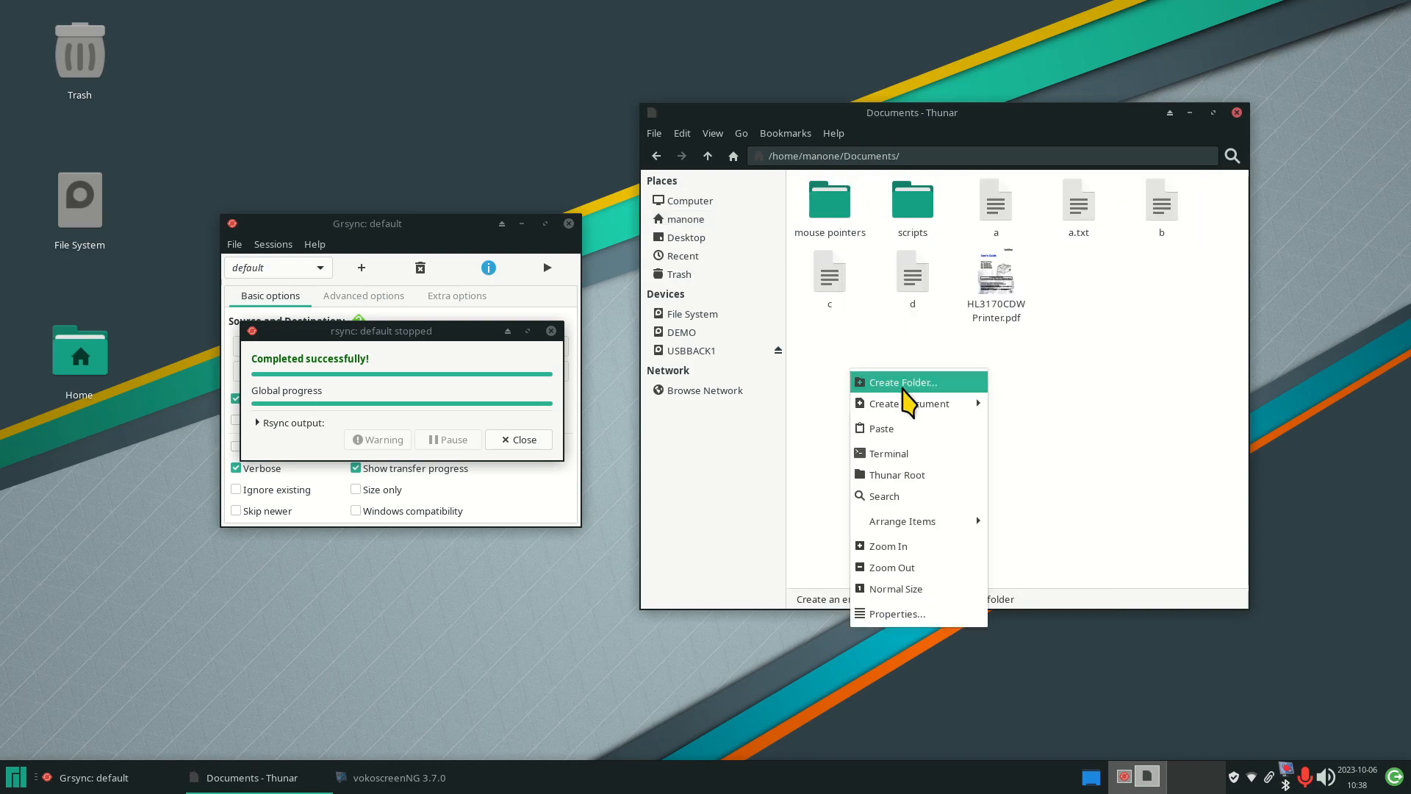
pyautogui.click(904, 385)
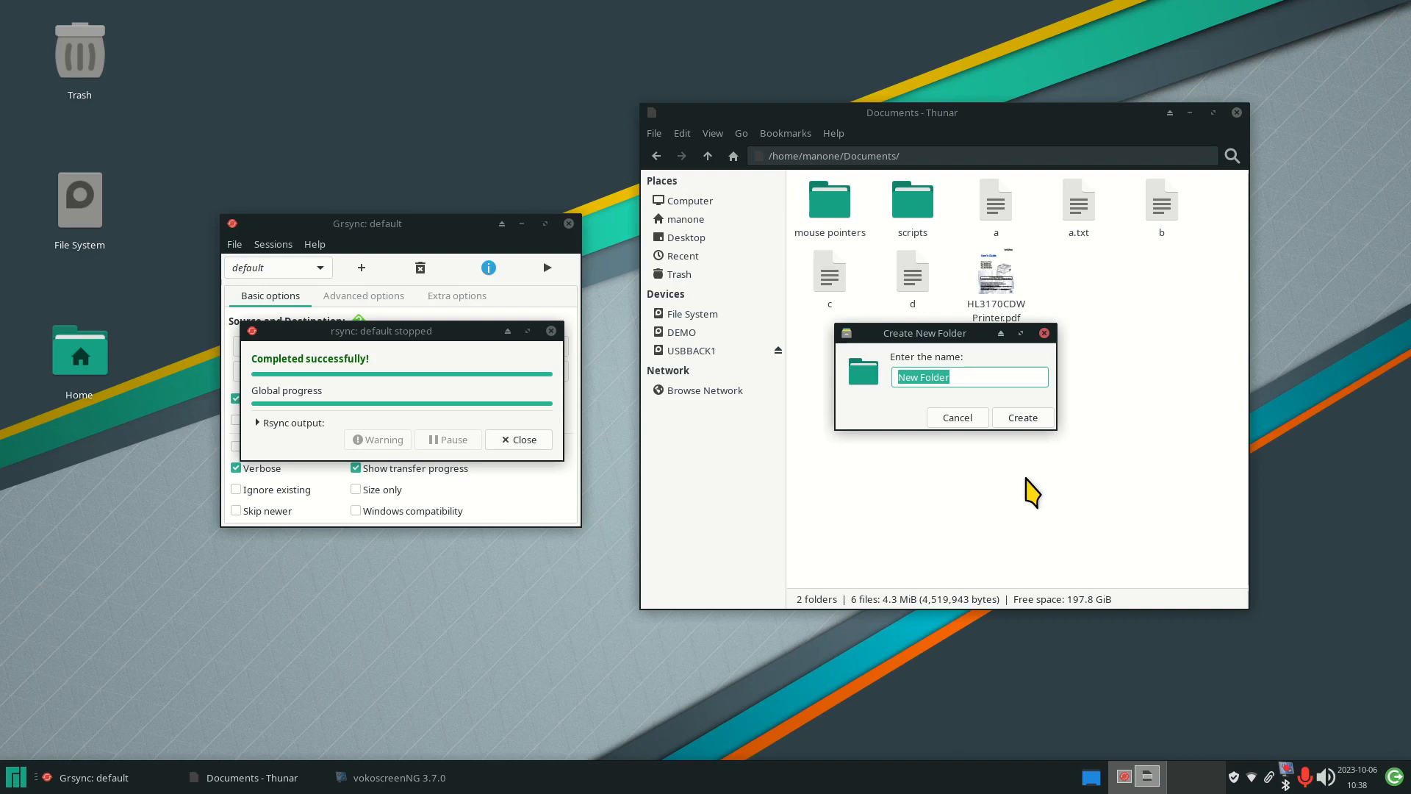
pyautogui.write('Test123')
pyautogui.press('Return')
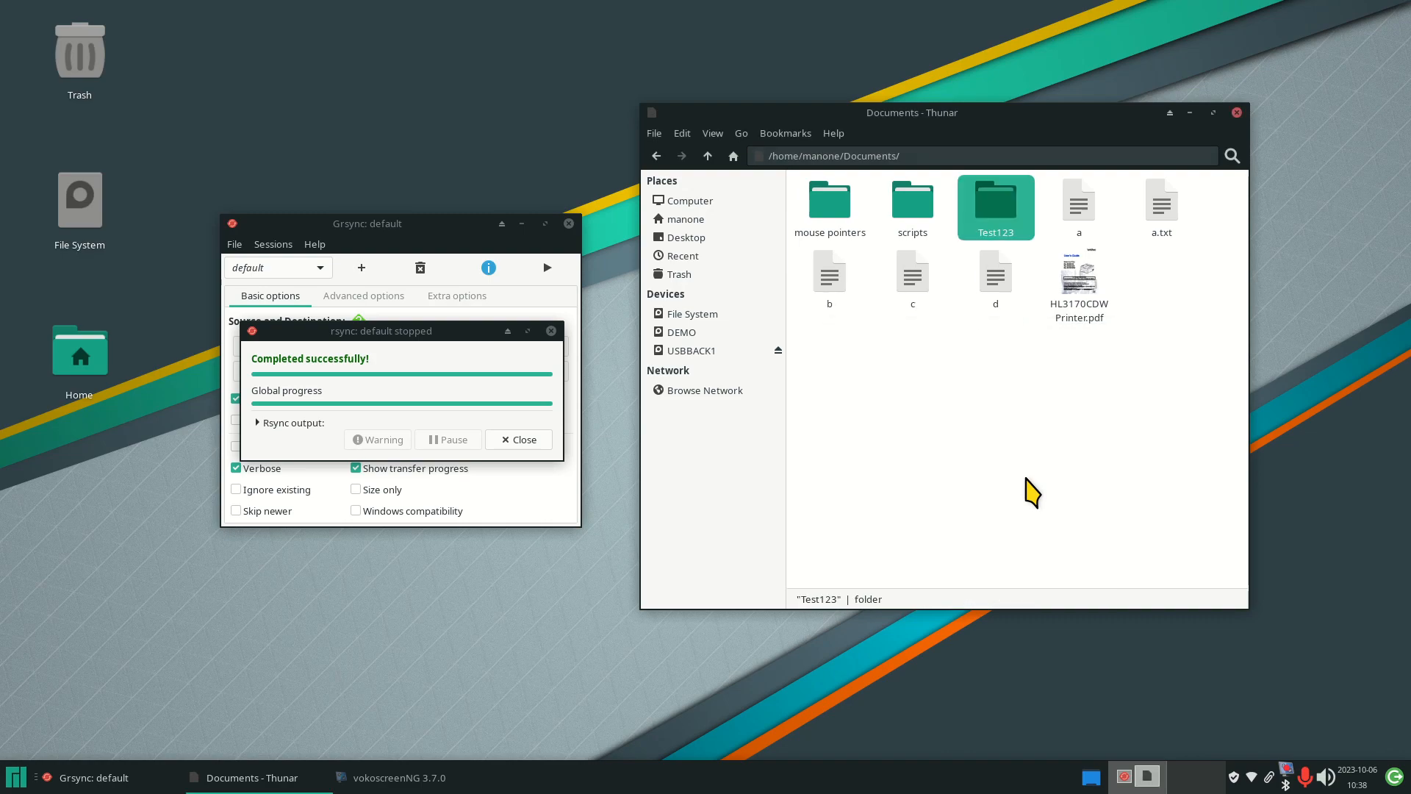
pyautogui.click(977, 503)
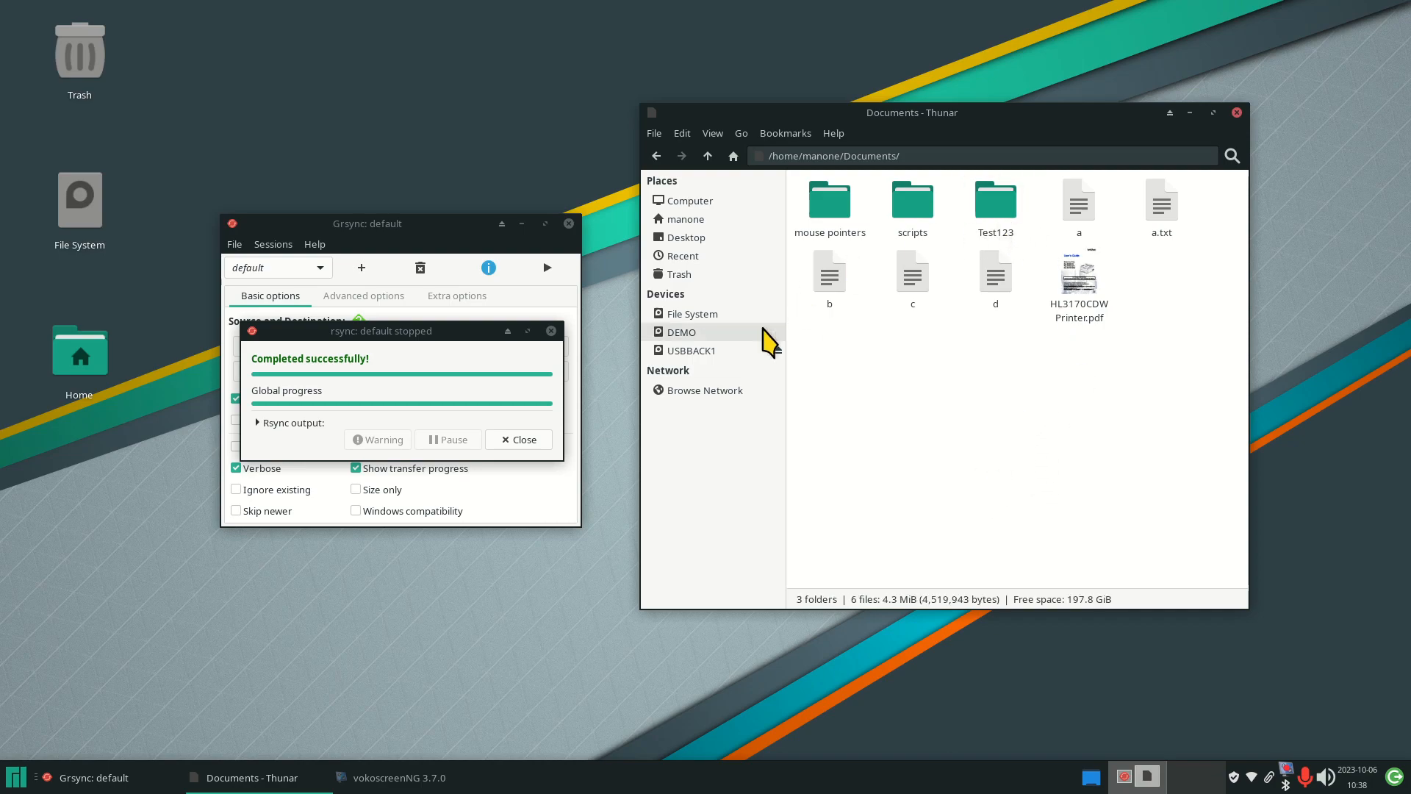
# Display the Documents folder on USBBACK1, run the Grsync backup again, and dismiss the progress dialog.
pyautogui.click(744, 351)
pyautogui.click(823, 209)
pyautogui.doubleClick(828, 214)
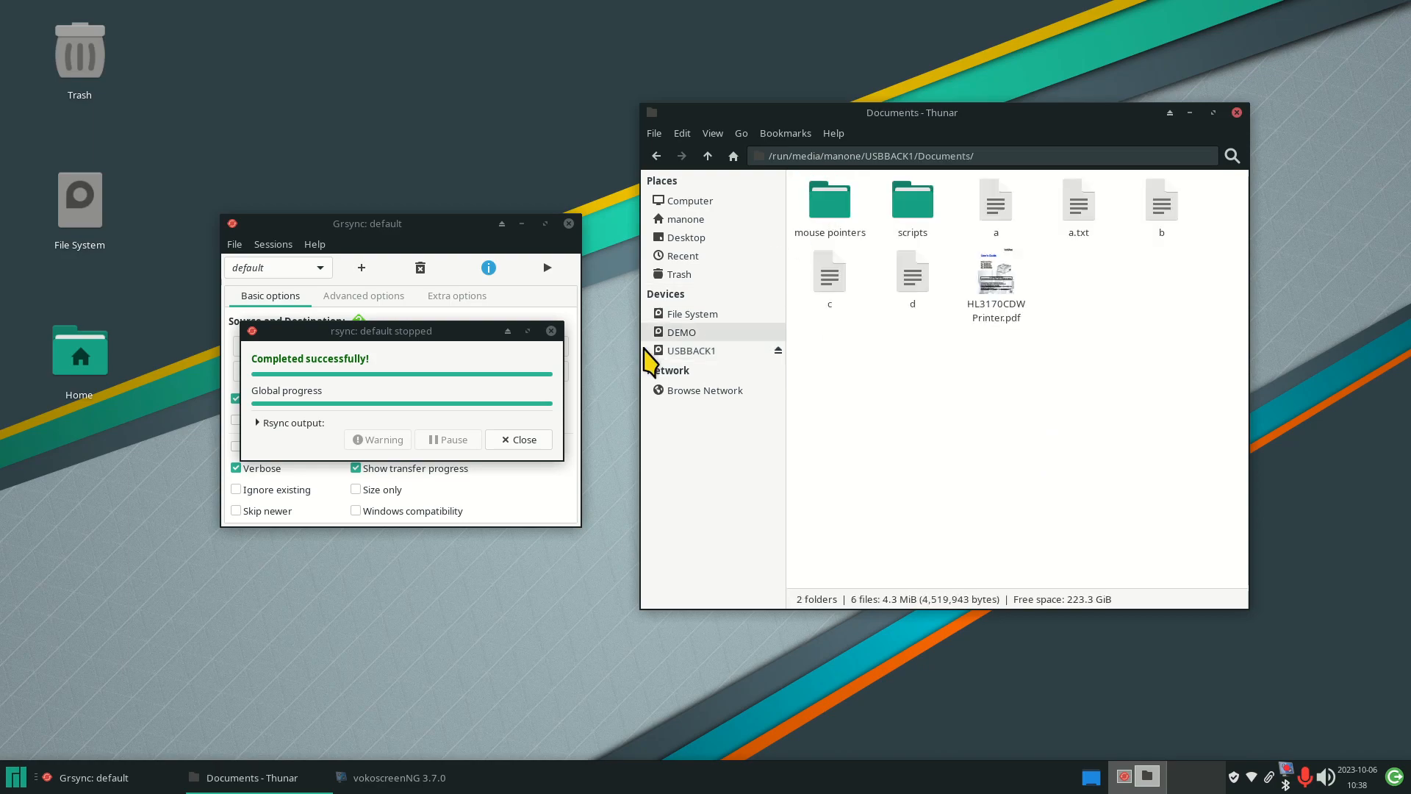
pyautogui.click(519, 441)
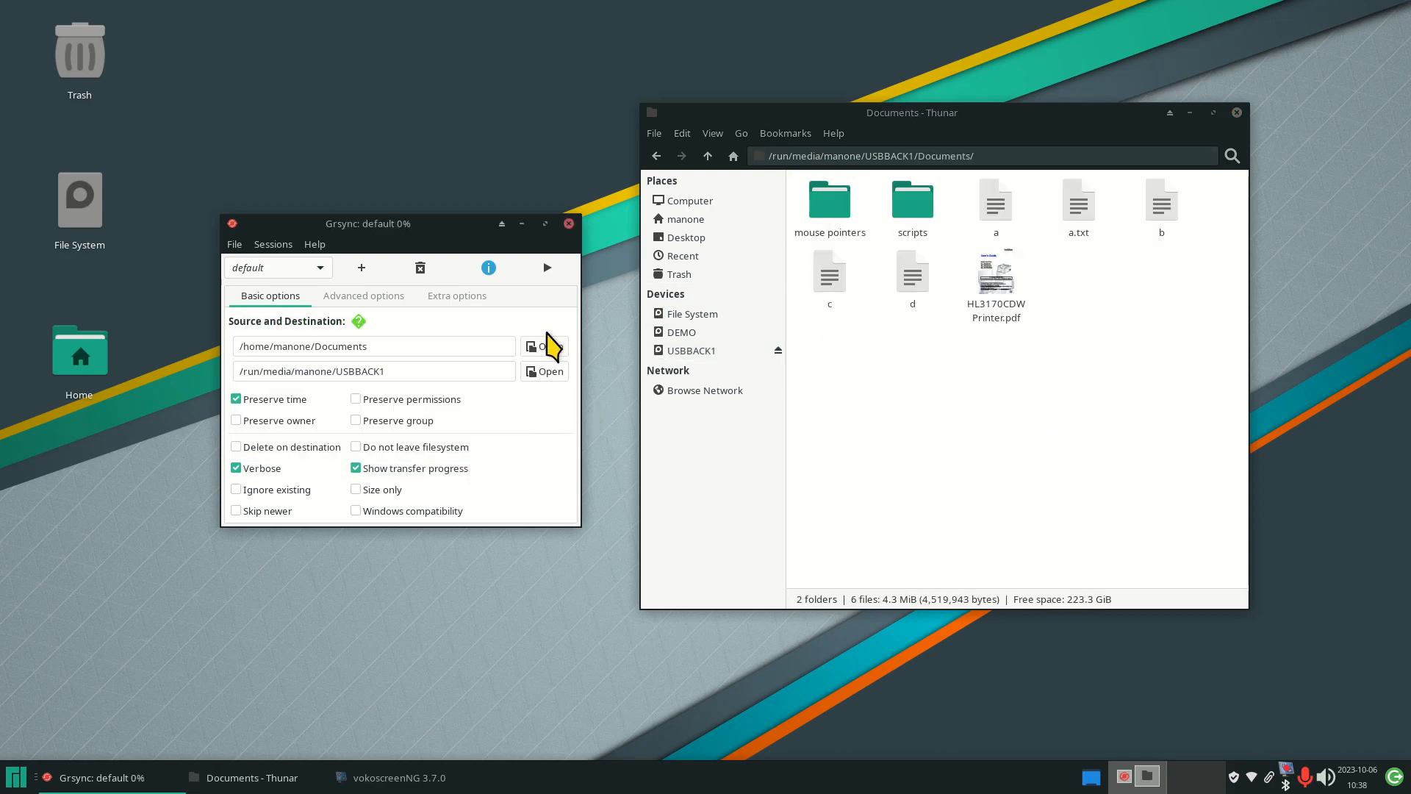
pyautogui.click(548, 268)
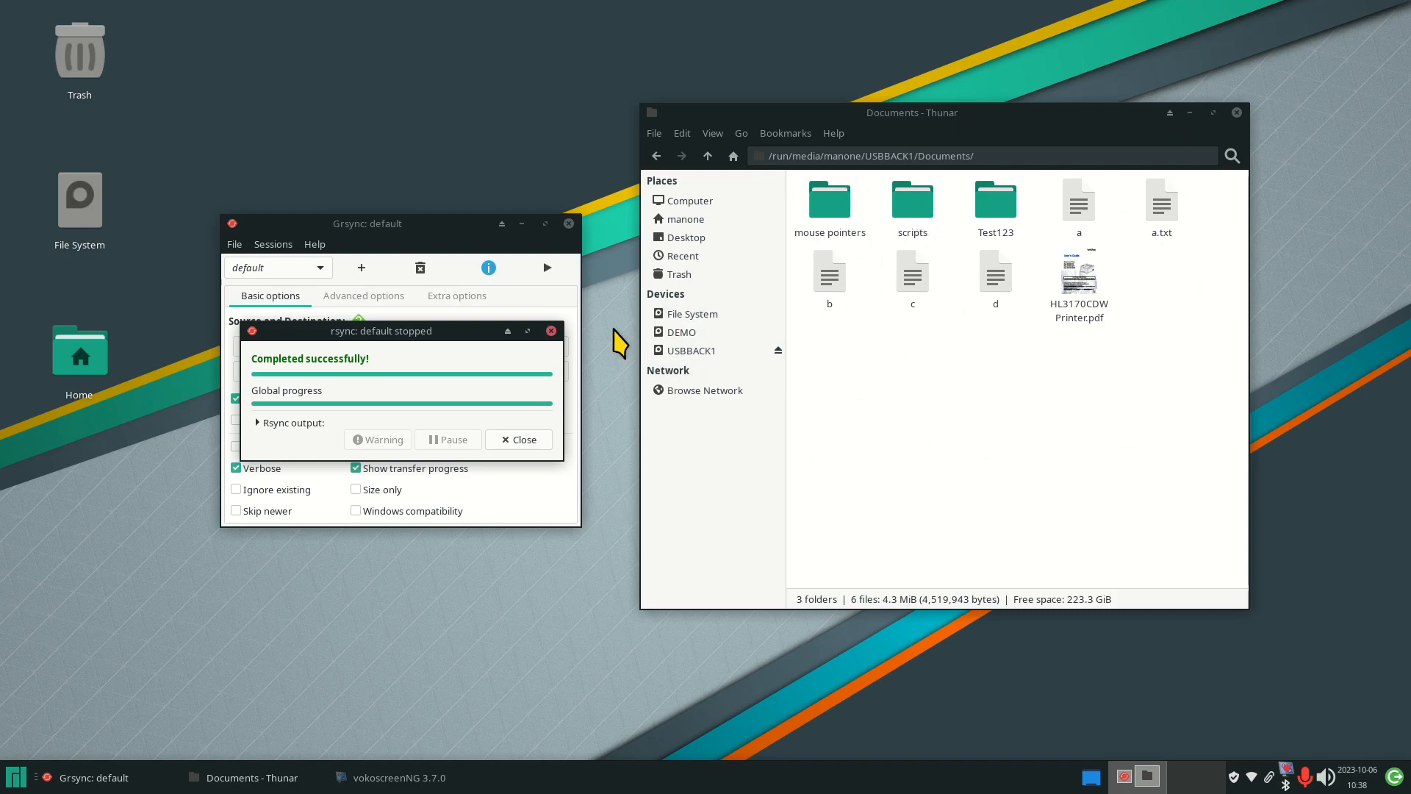
pyautogui.click(551, 330)
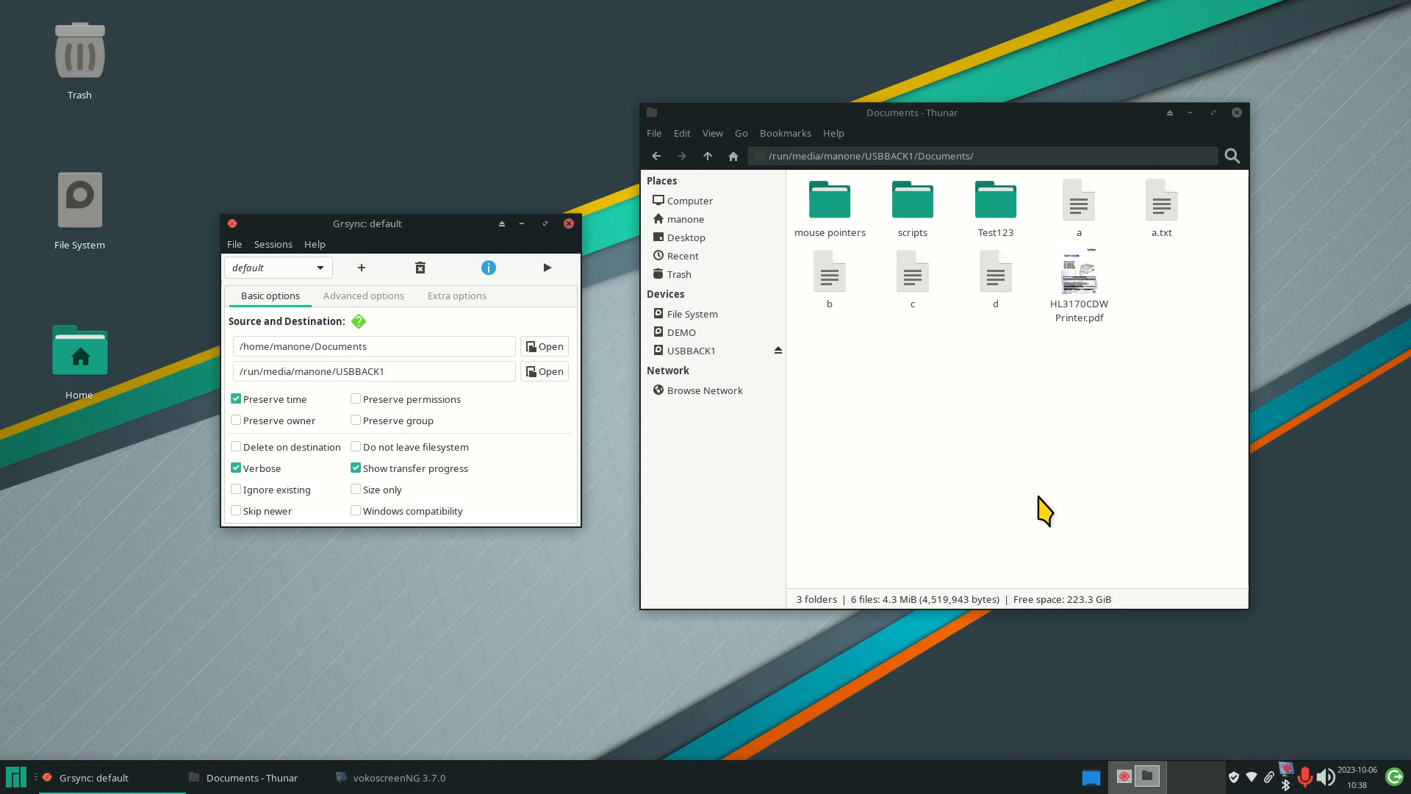
# Compare the contents of the Documents folder on USBBACK1 with the Documents folder in the home directory.
pyautogui.click(702, 221)
pyautogui.click(882, 206)
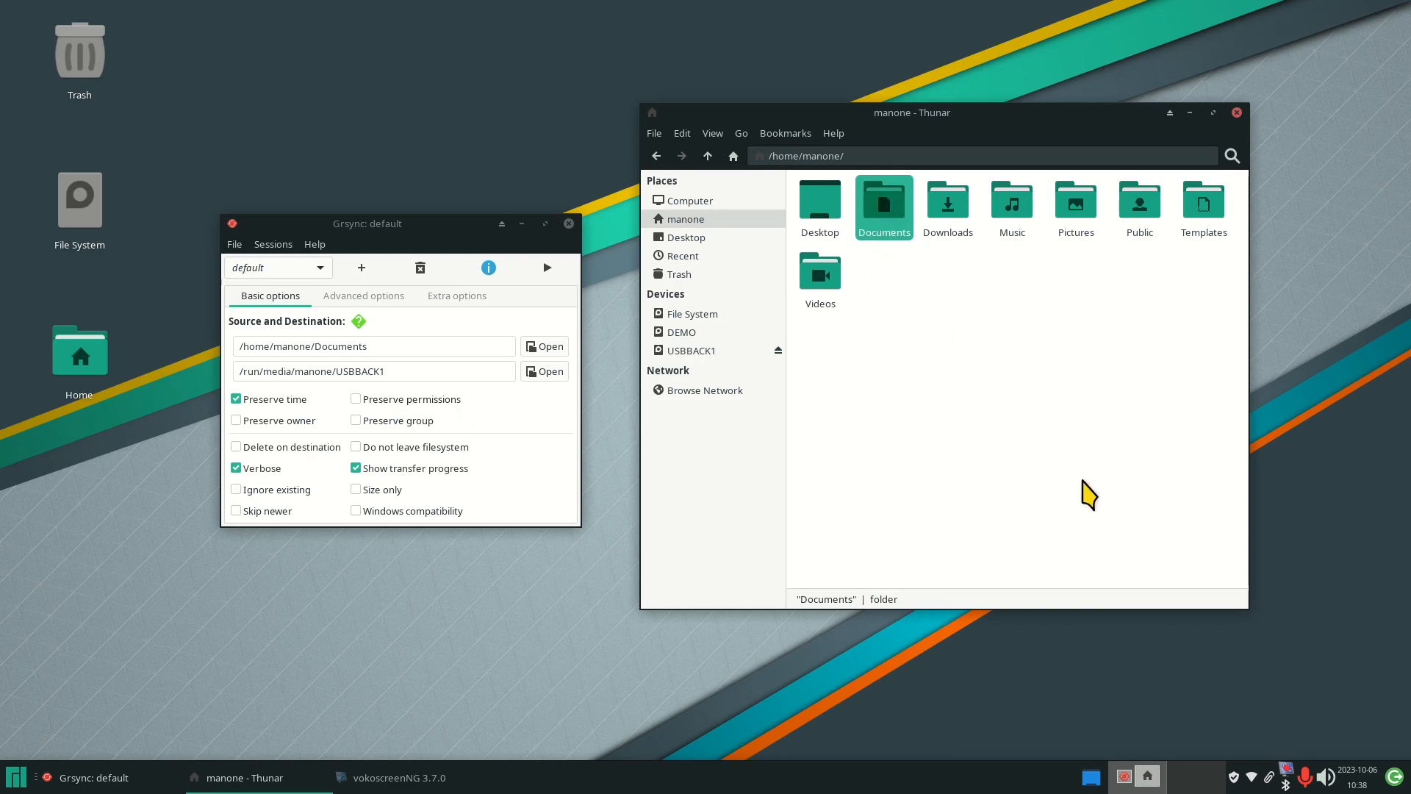
pyautogui.moveTo(728, 356)
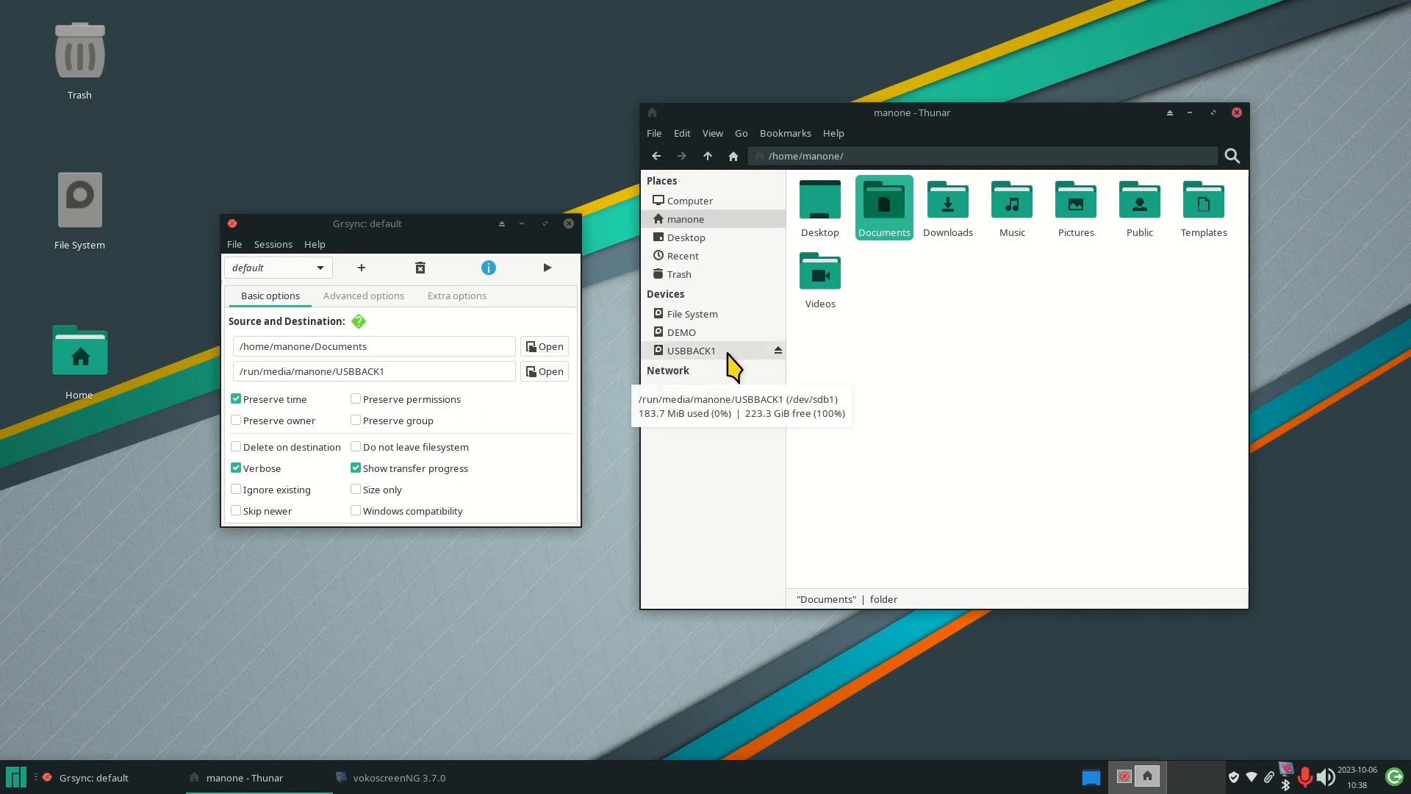
pyautogui.click(730, 352)
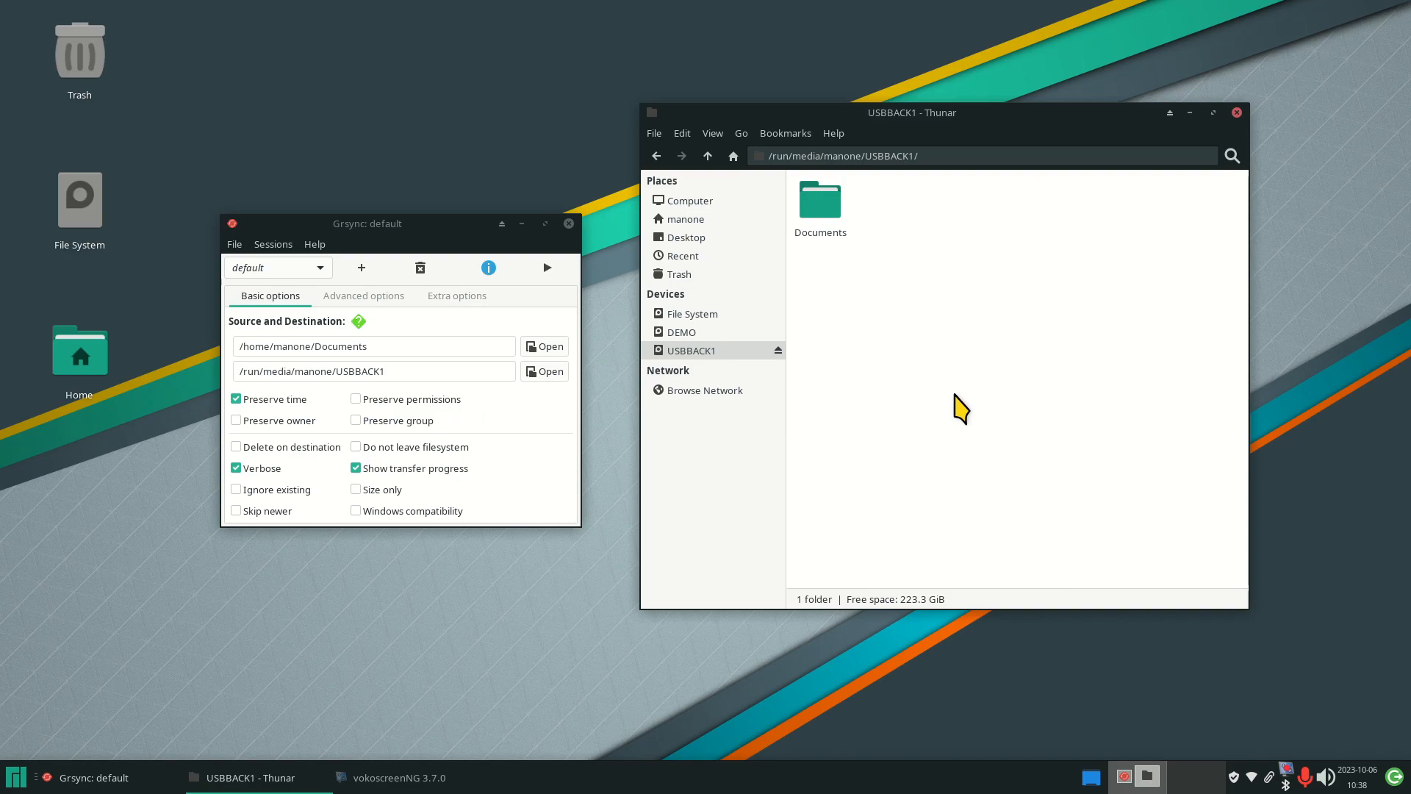
pyautogui.doubleClick(822, 204)
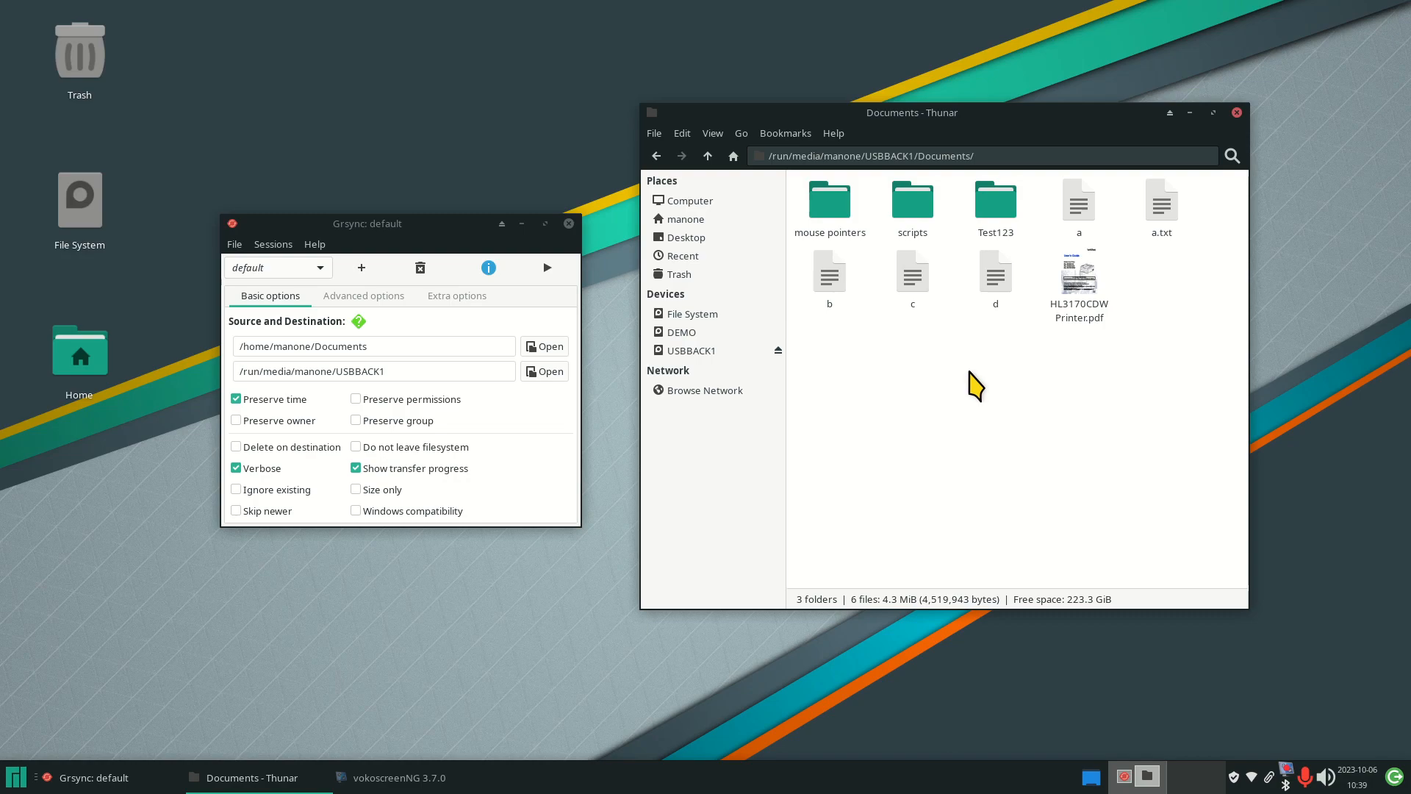
pyautogui.click(691, 351)
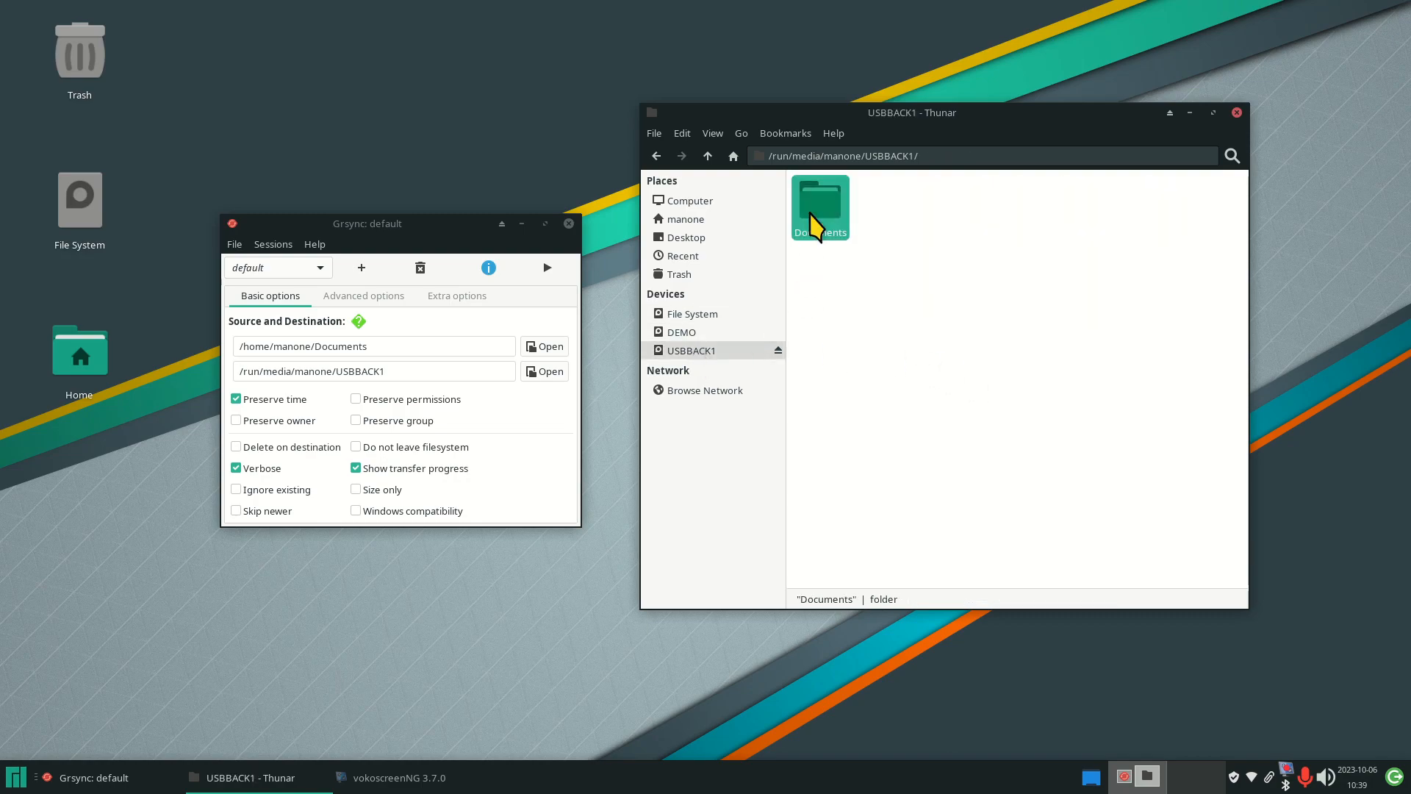
pyautogui.doubleClick(823, 211)
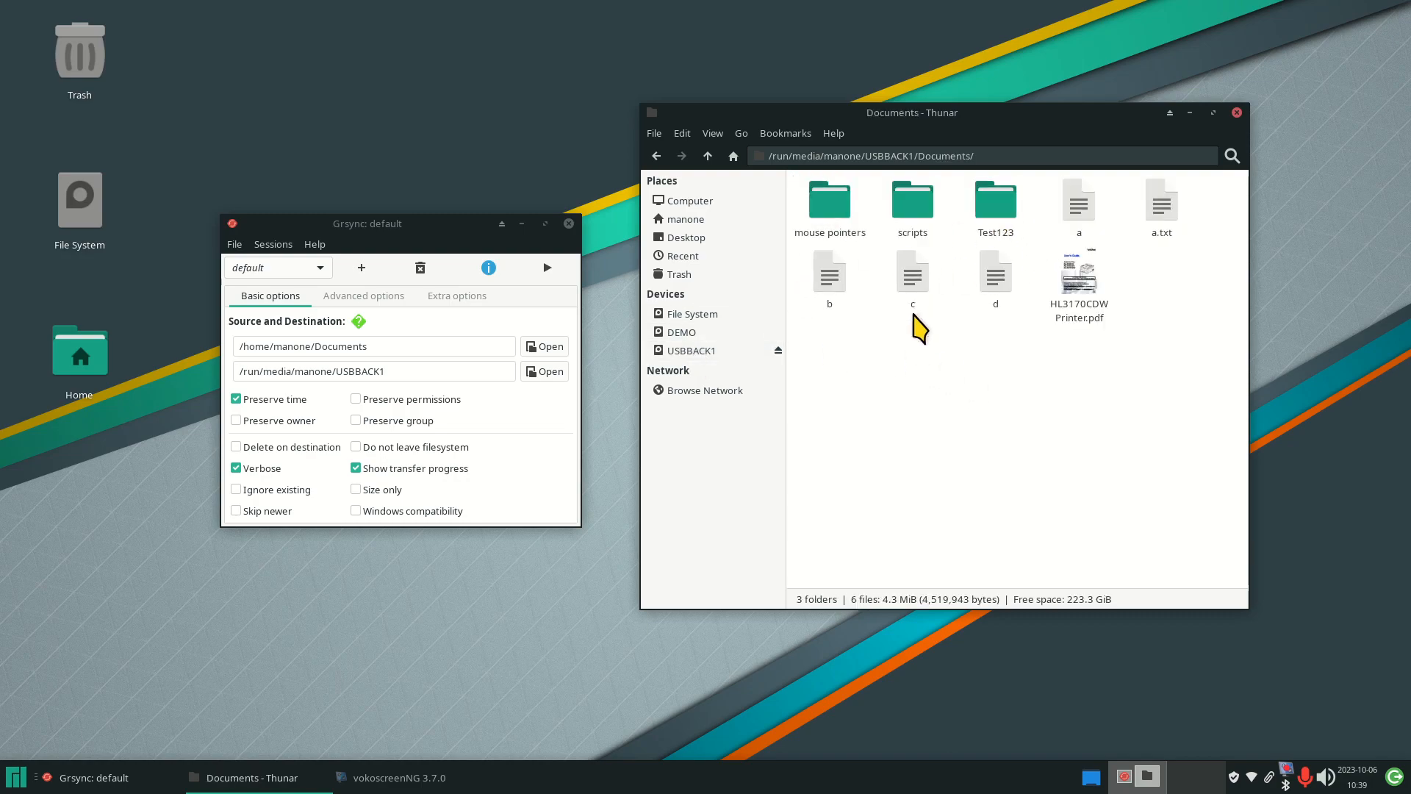
pyautogui.click(688, 219)
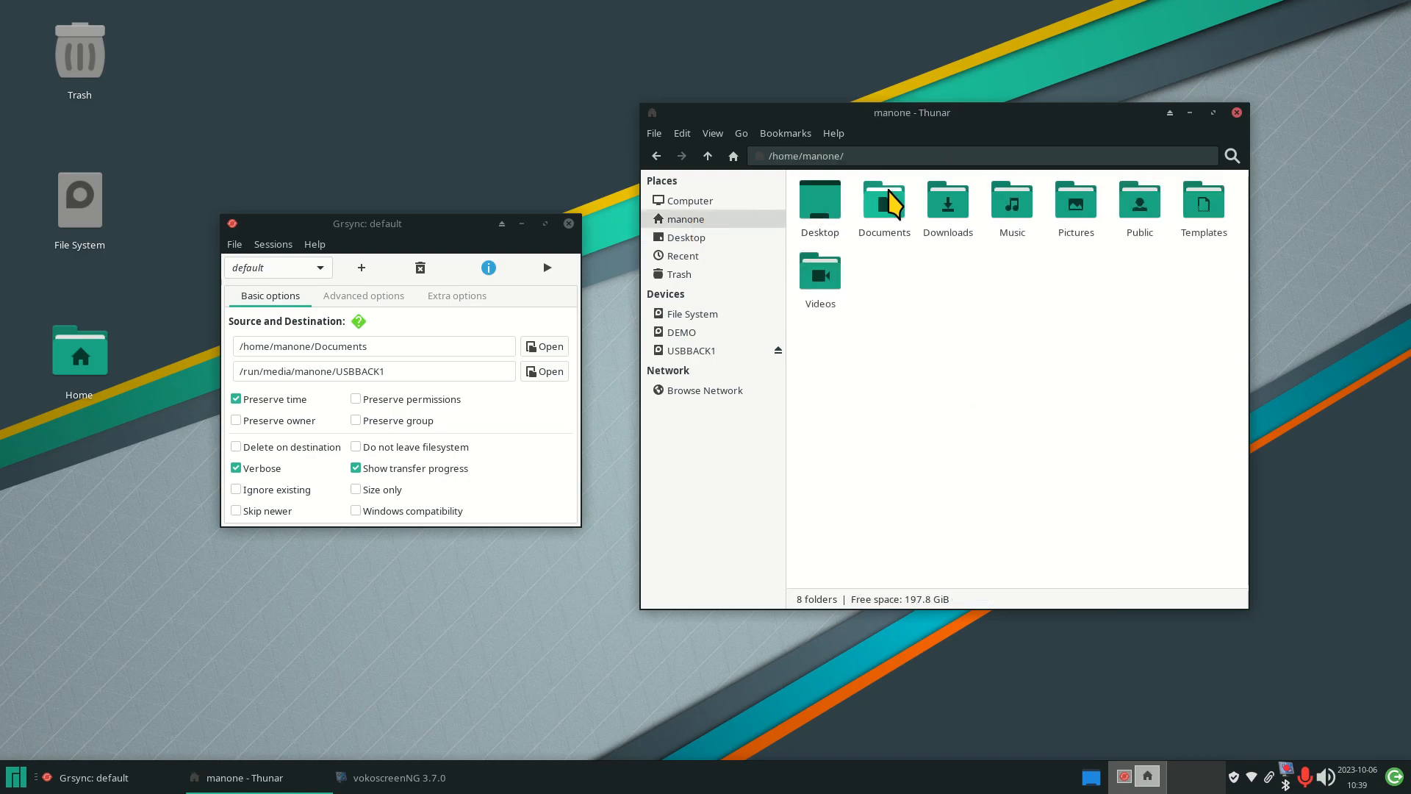
pyautogui.doubleClick(885, 207)
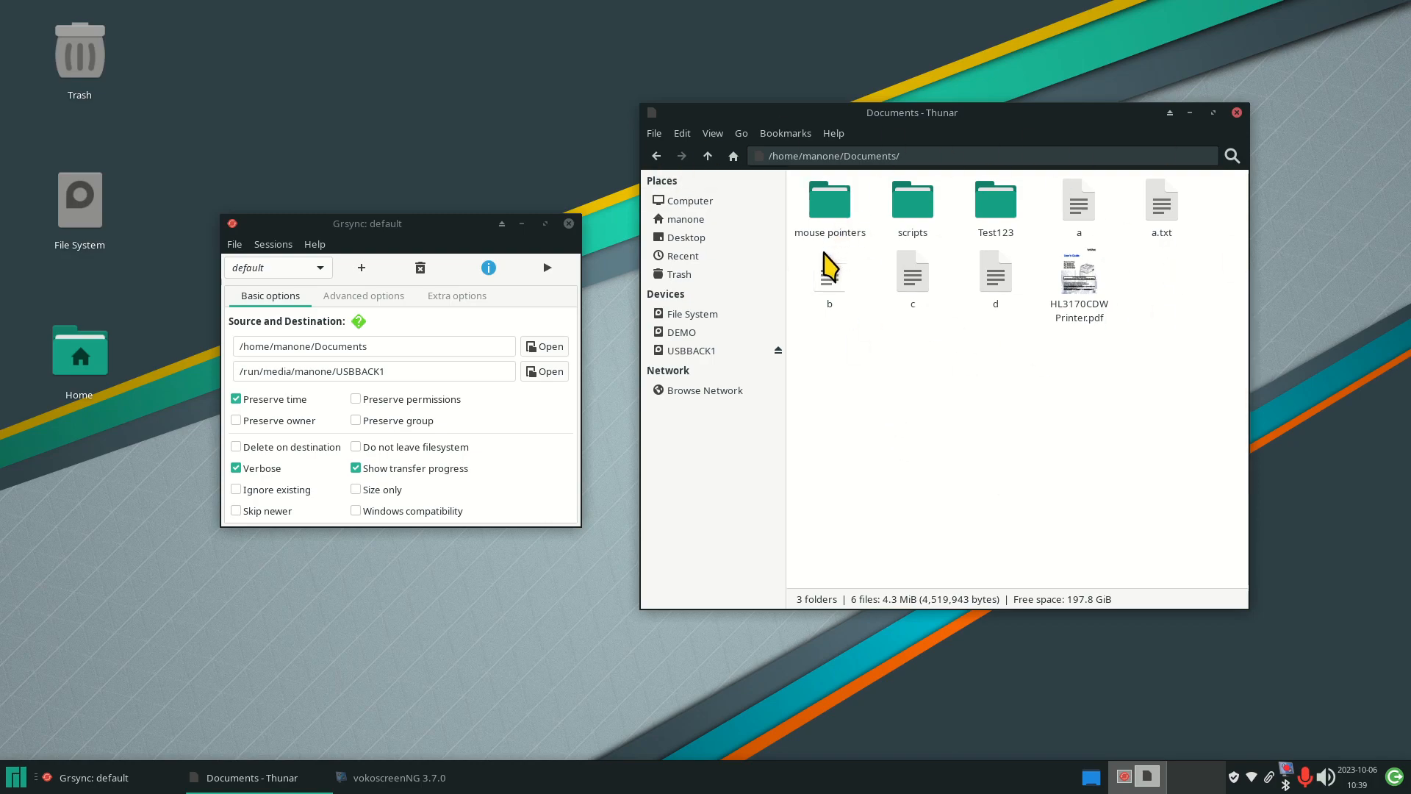
# Select the file b in the home Documents folder, and open its backup copy from Documents on USBBACK1.
pyautogui.click(833, 287)
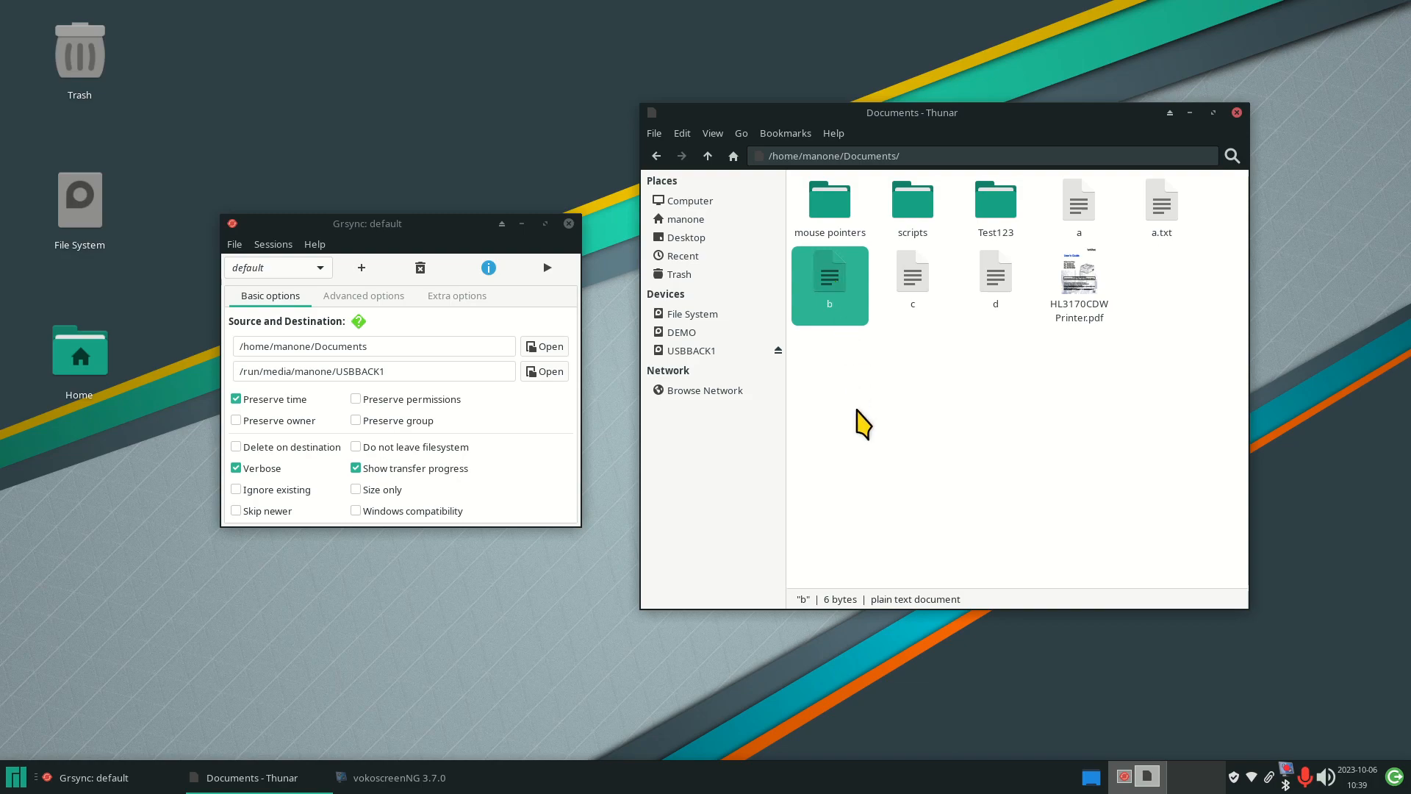
pyautogui.click(724, 353)
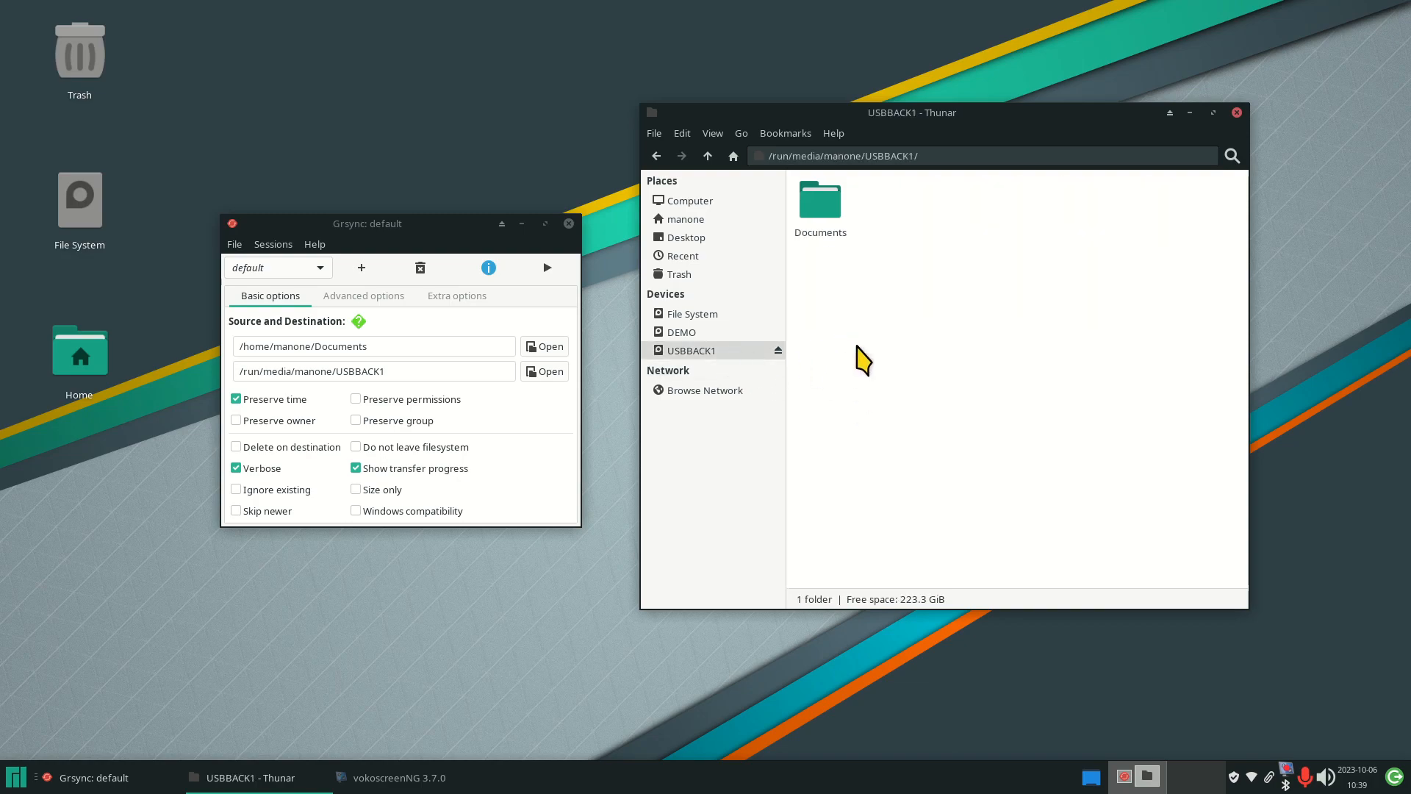
pyautogui.doubleClick(838, 210)
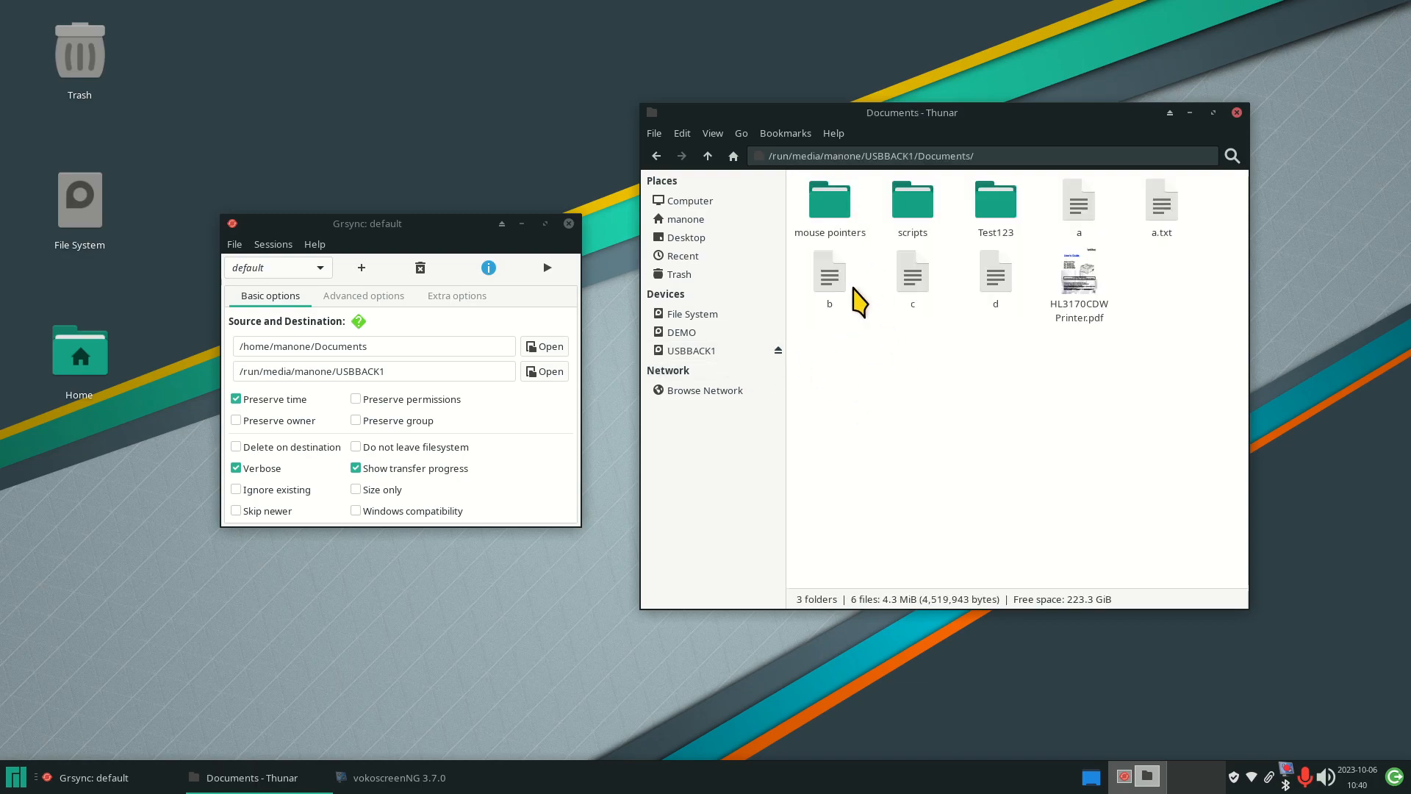
pyautogui.doubleClick(831, 283)
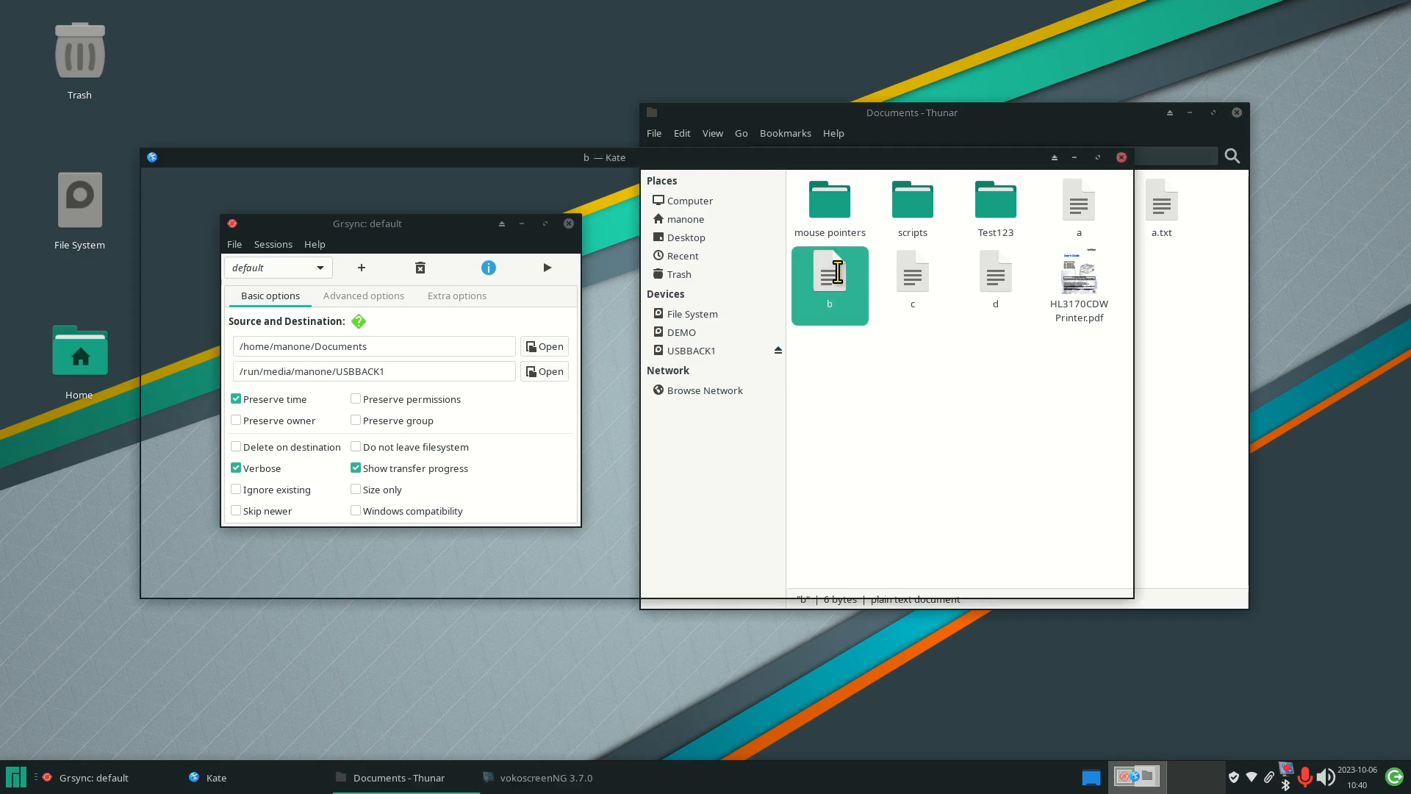
# Close the backup copy of b, and delete the file b from the Documents folder in the home directory.
pyautogui.click(1121, 158)
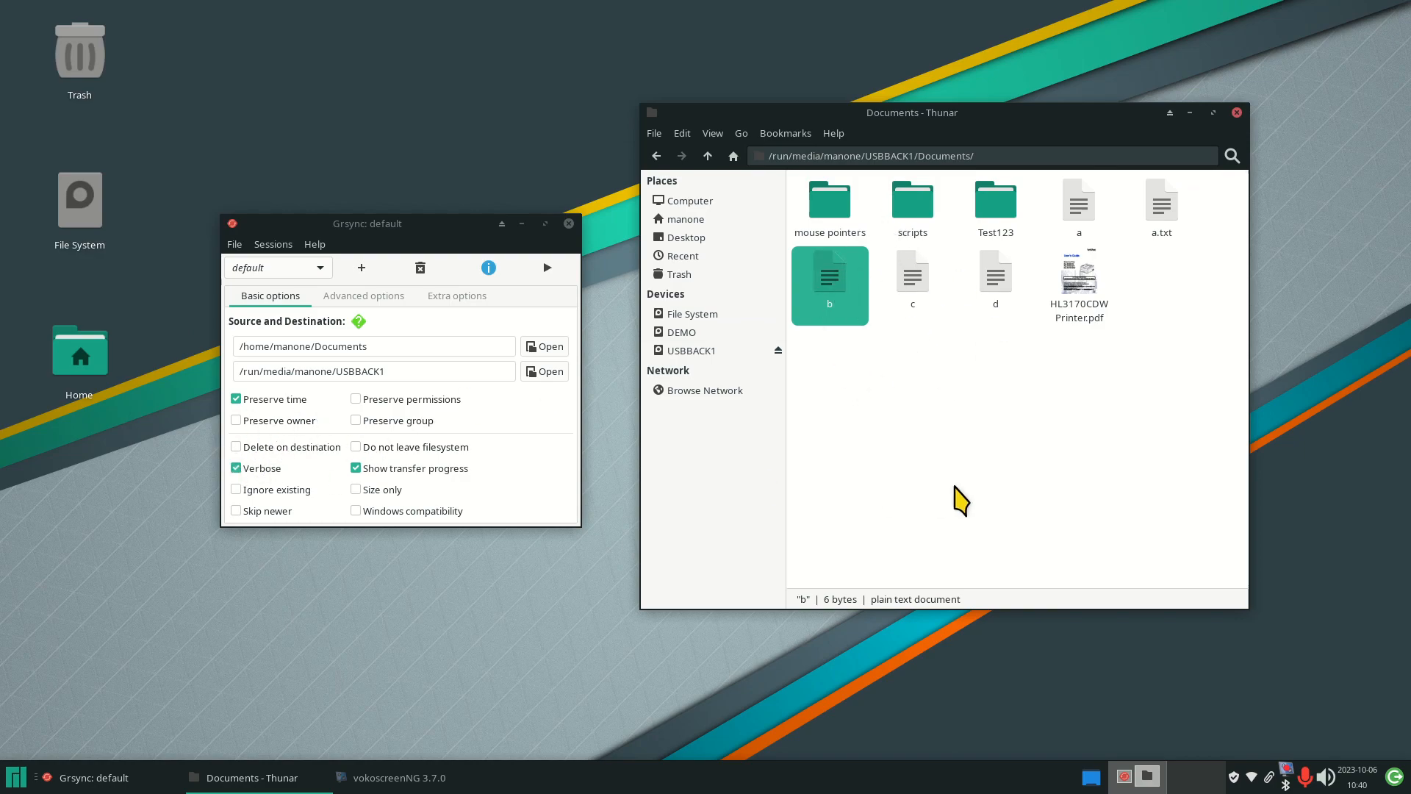
pyautogui.click(723, 220)
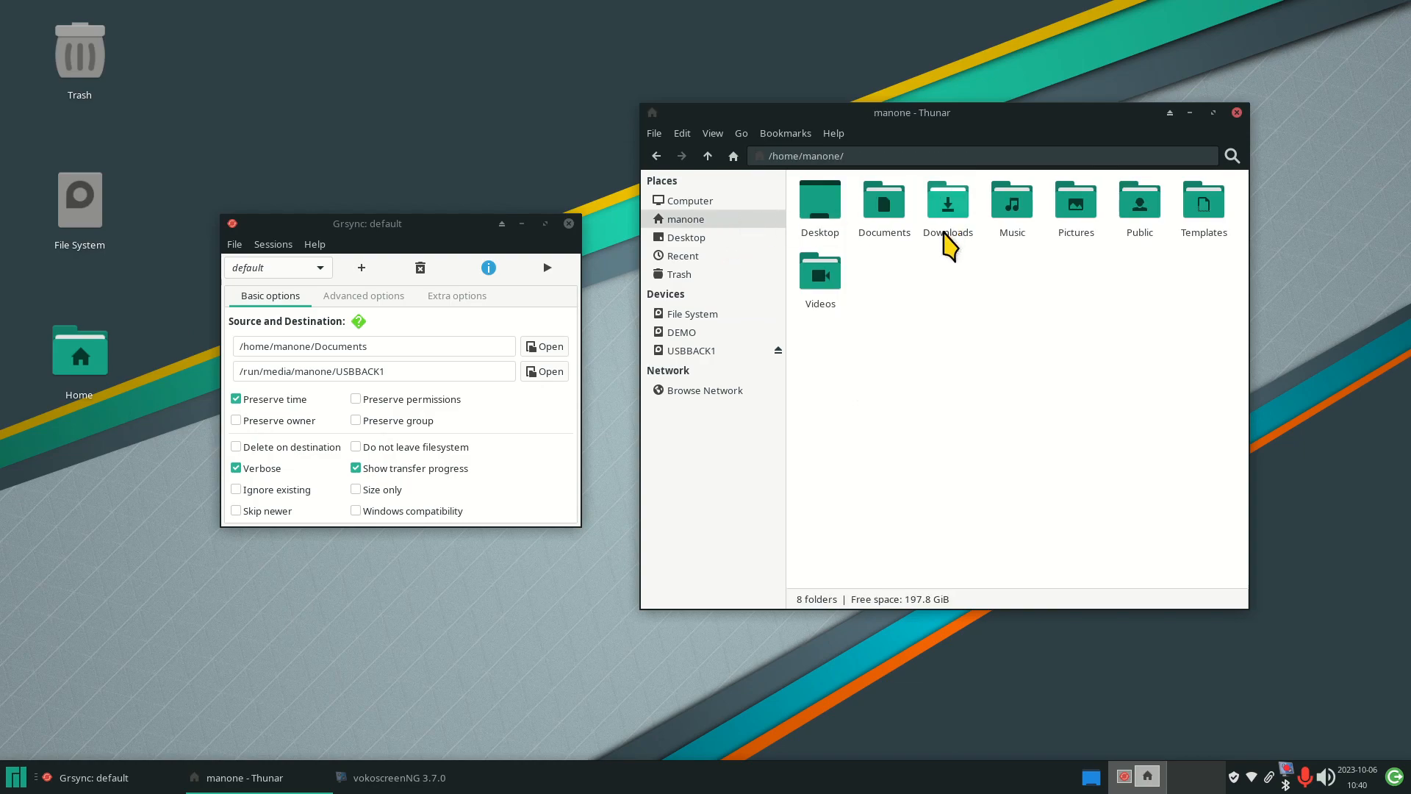
pyautogui.doubleClick(884, 210)
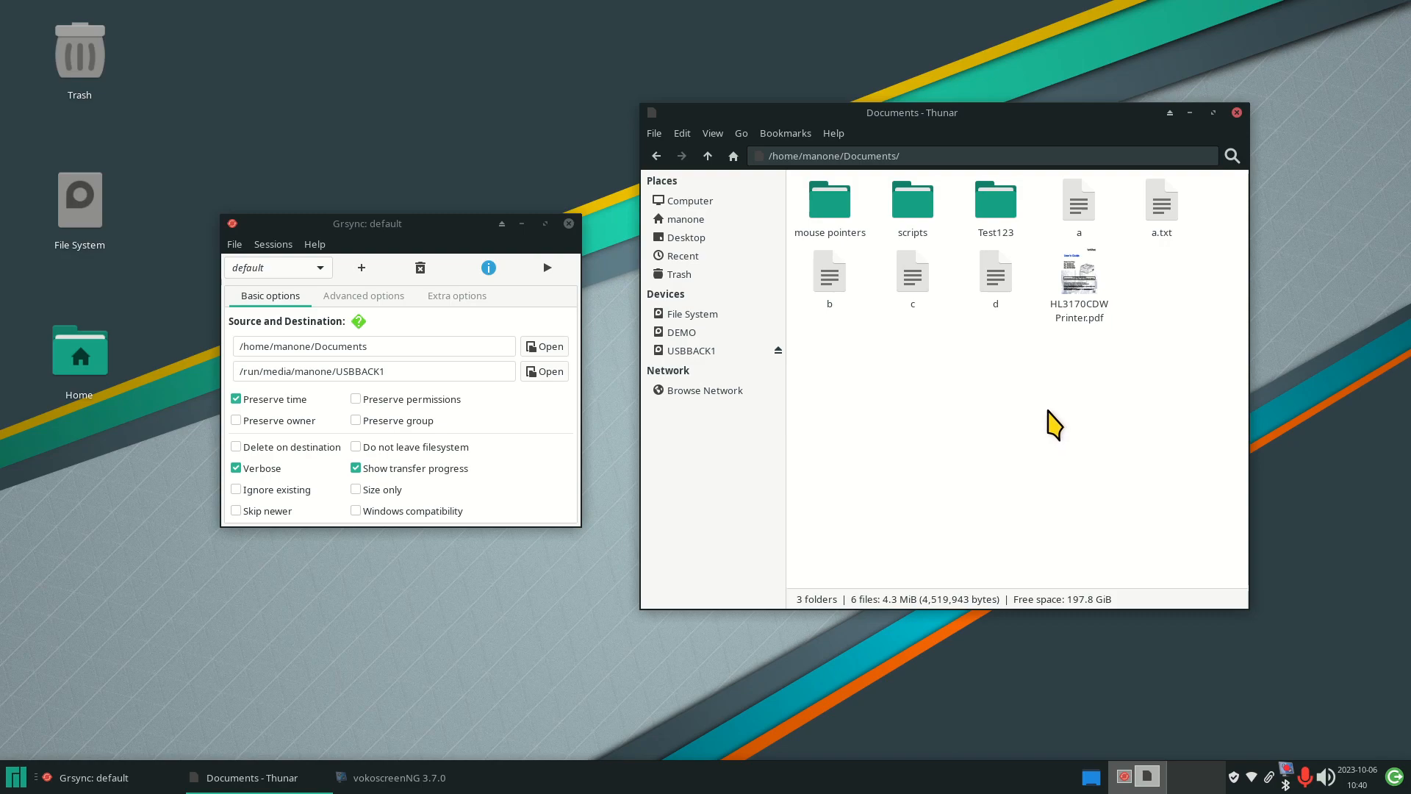
pyautogui.click(739, 215)
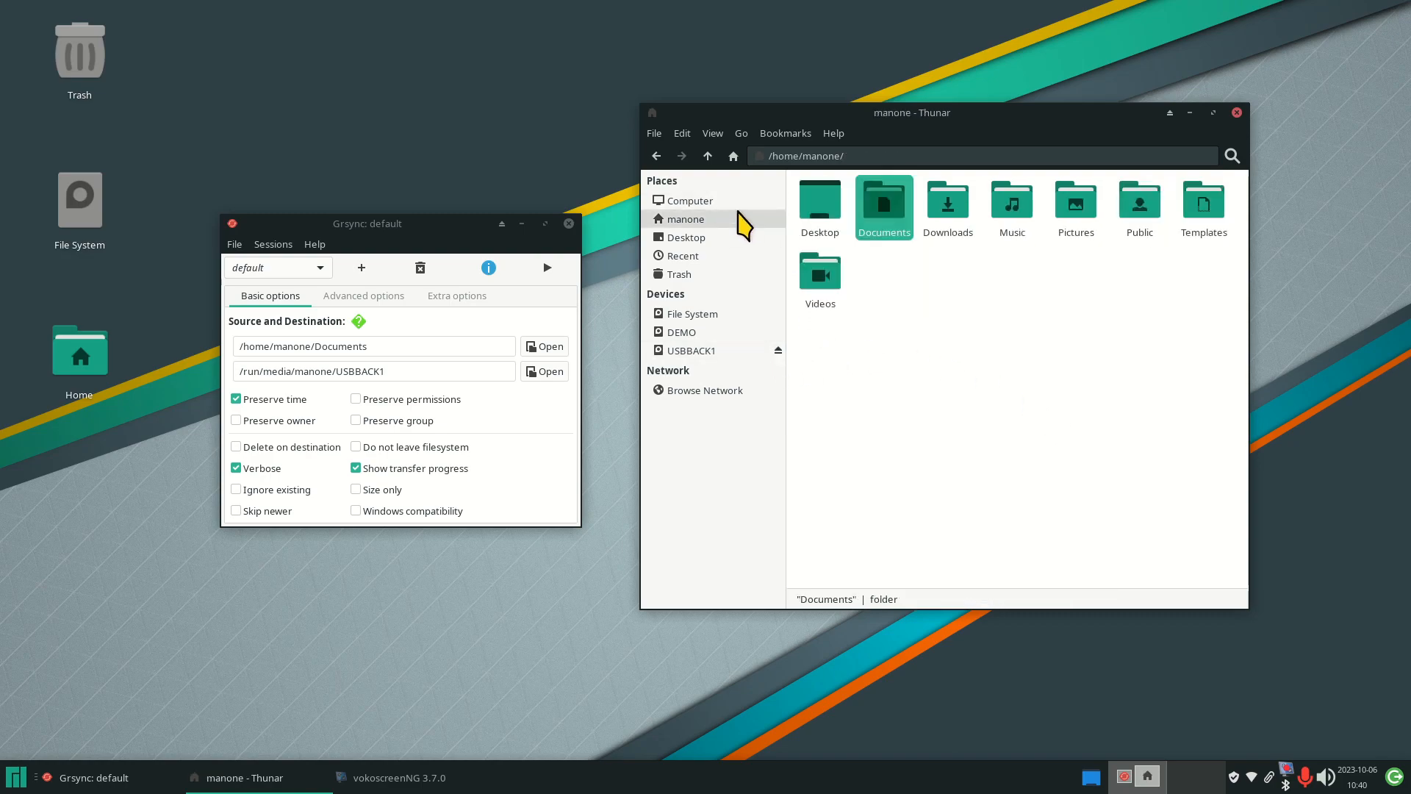
pyautogui.doubleClick(886, 206)
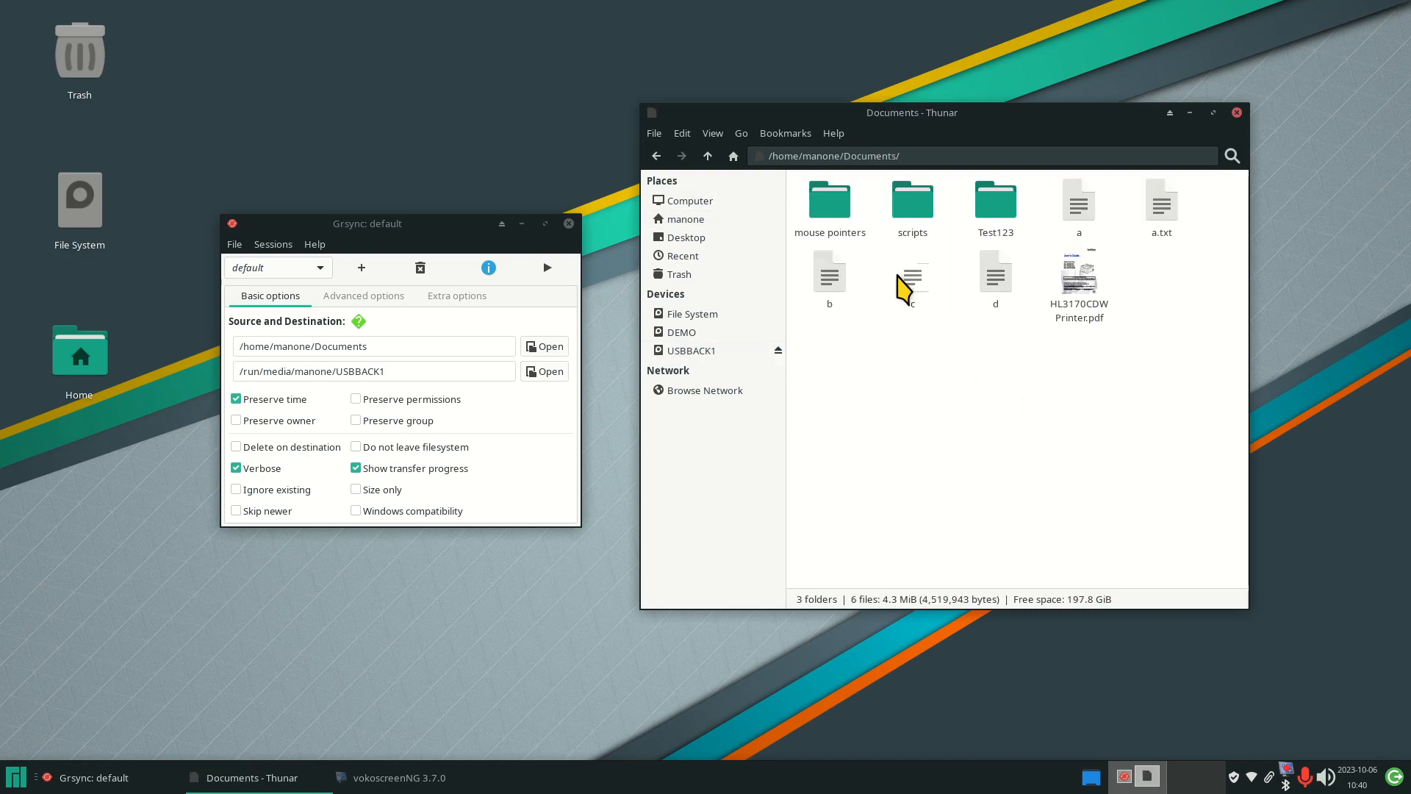
pyautogui.click(835, 287)
pyautogui.press('Delete')
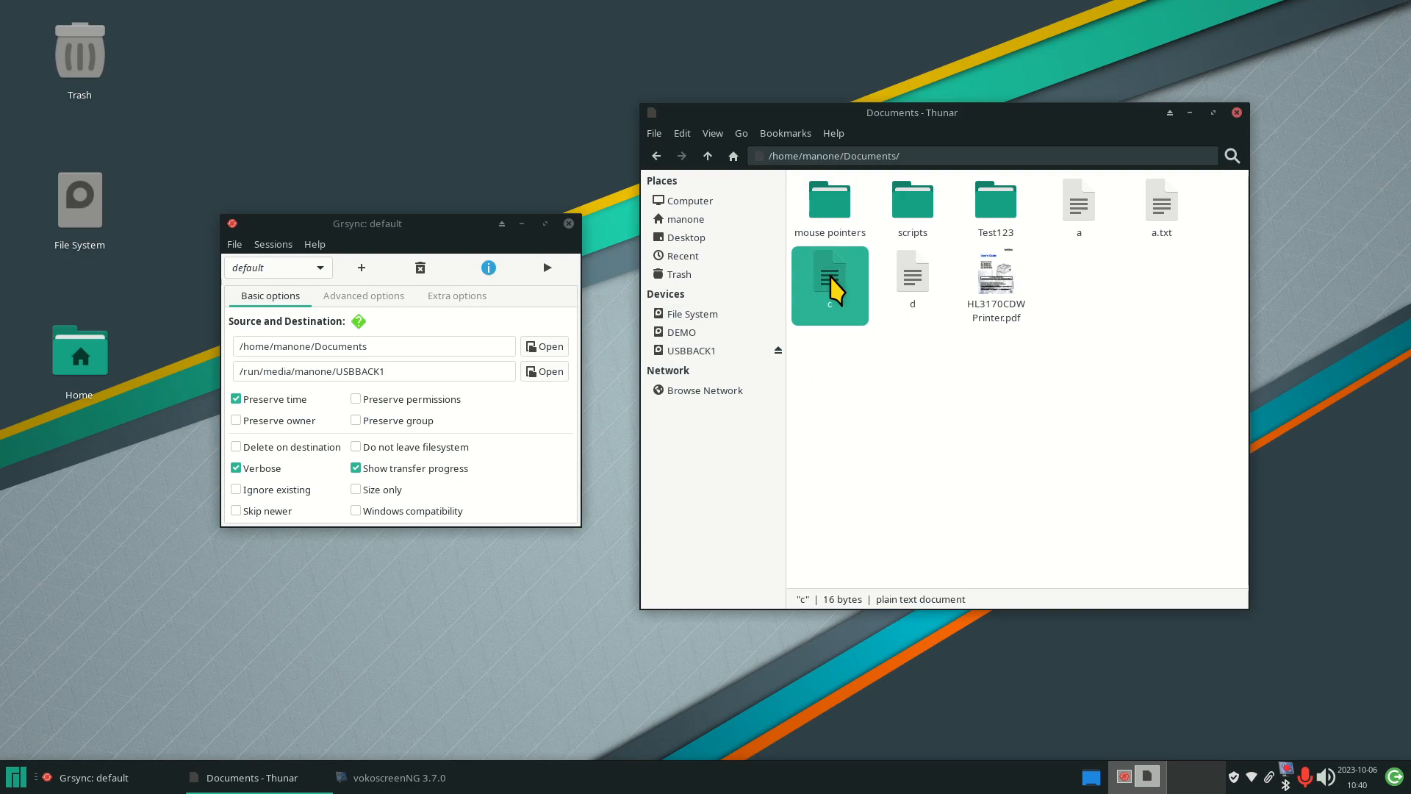
pyautogui.click(876, 441)
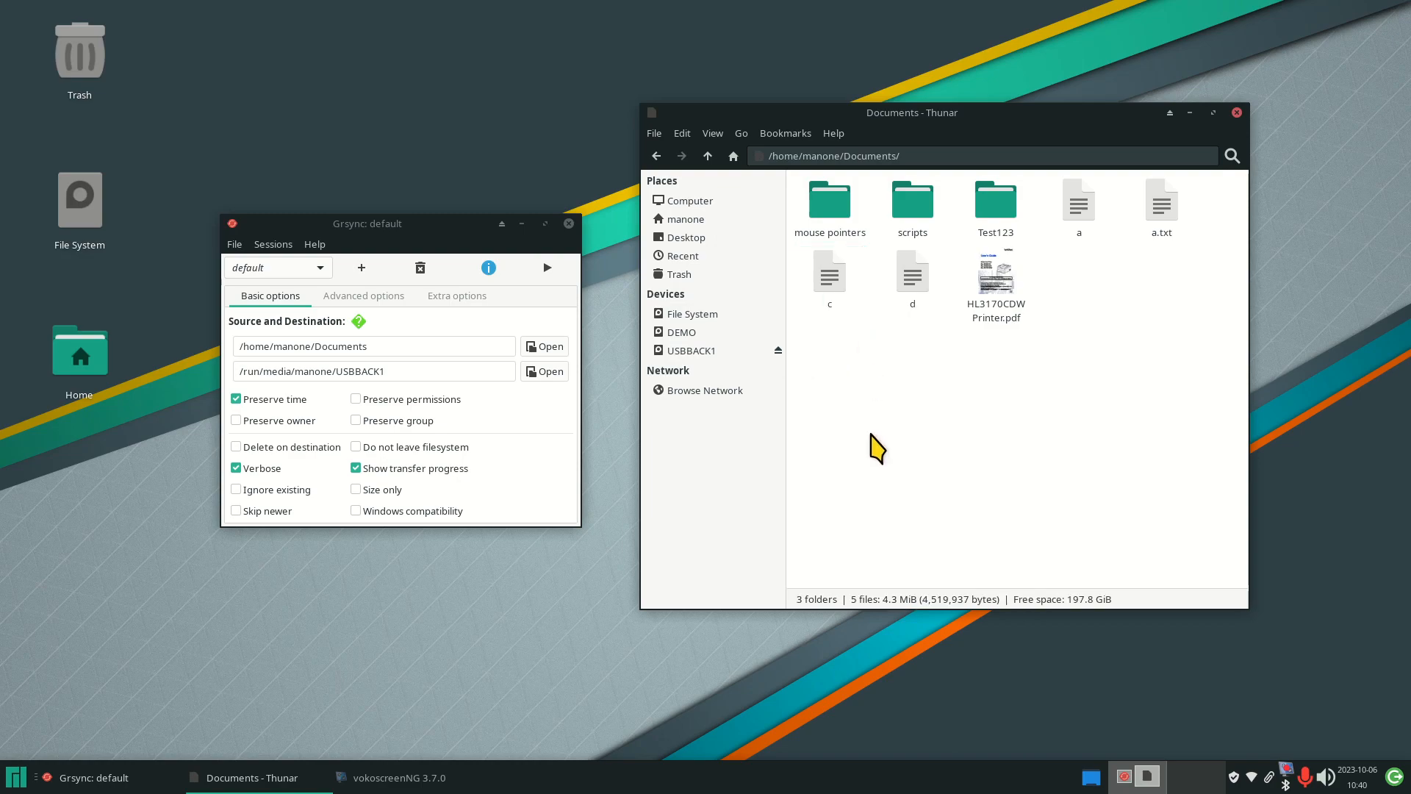
# Display the Documents folder on USBBACK1, and enable Delete on destination in Grsync.
pyautogui.click(765, 350)
pyautogui.doubleClick(821, 200)
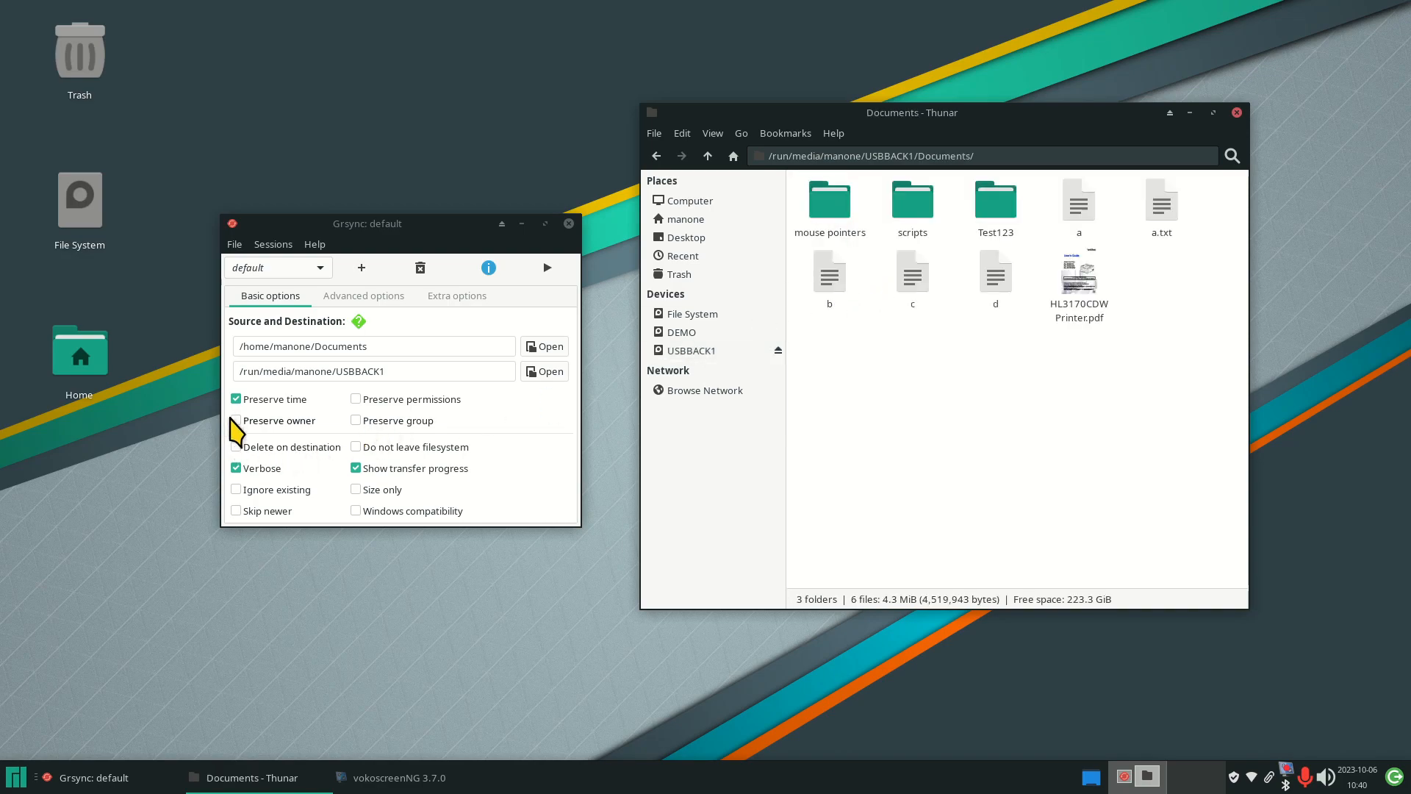
pyautogui.click(235, 447)
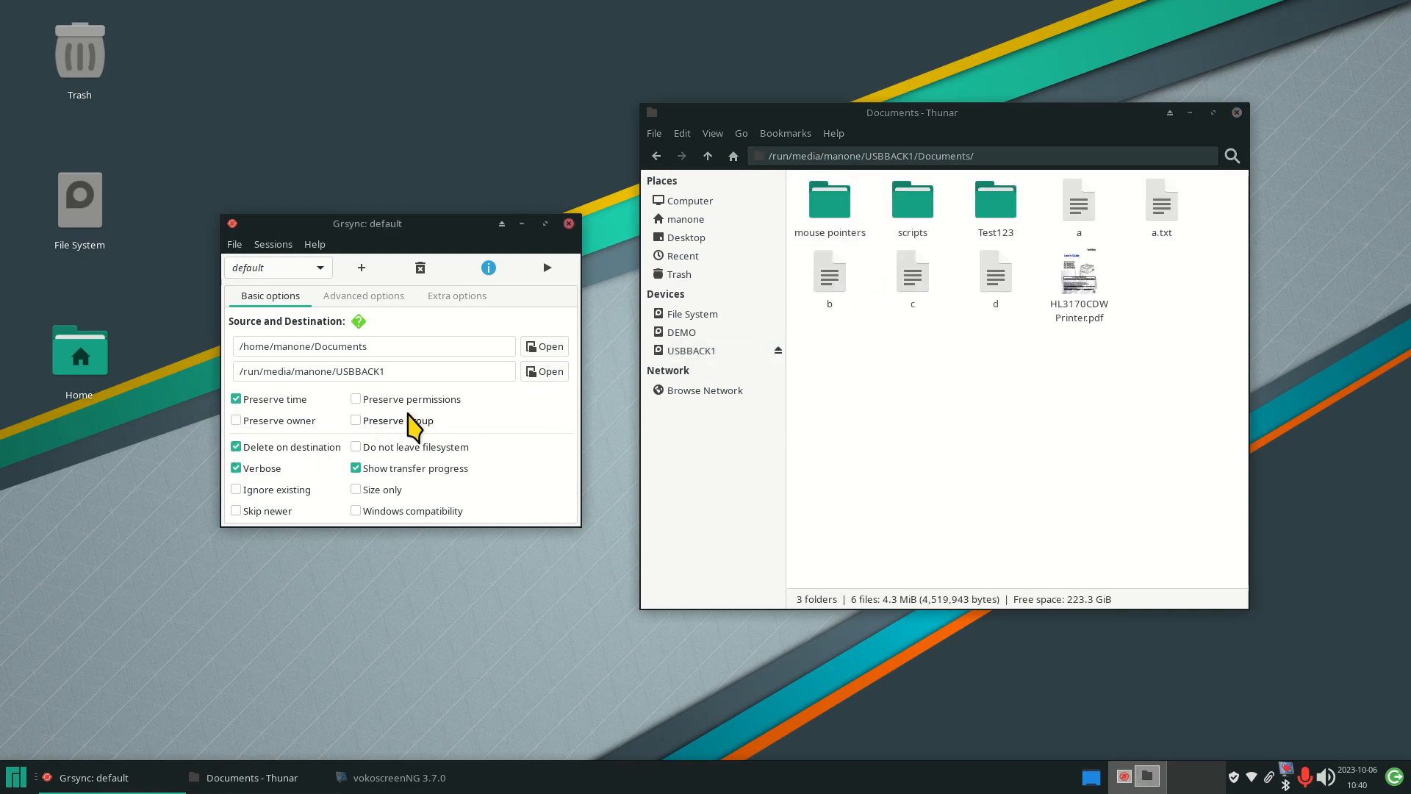
# View Grsync's advanced options, and read its About information.
pyautogui.click(350, 296)
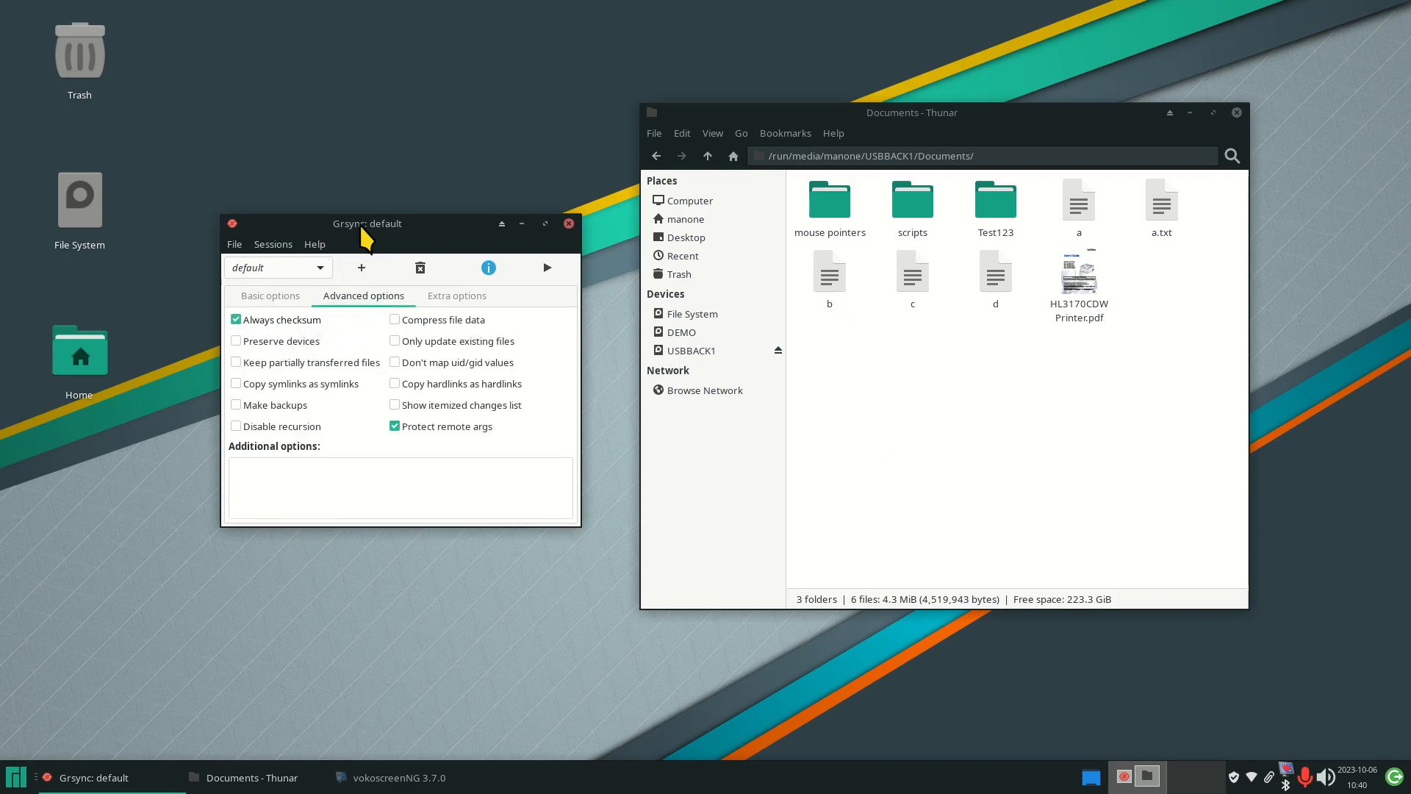
pyautogui.click(315, 244)
pyautogui.click(334, 268)
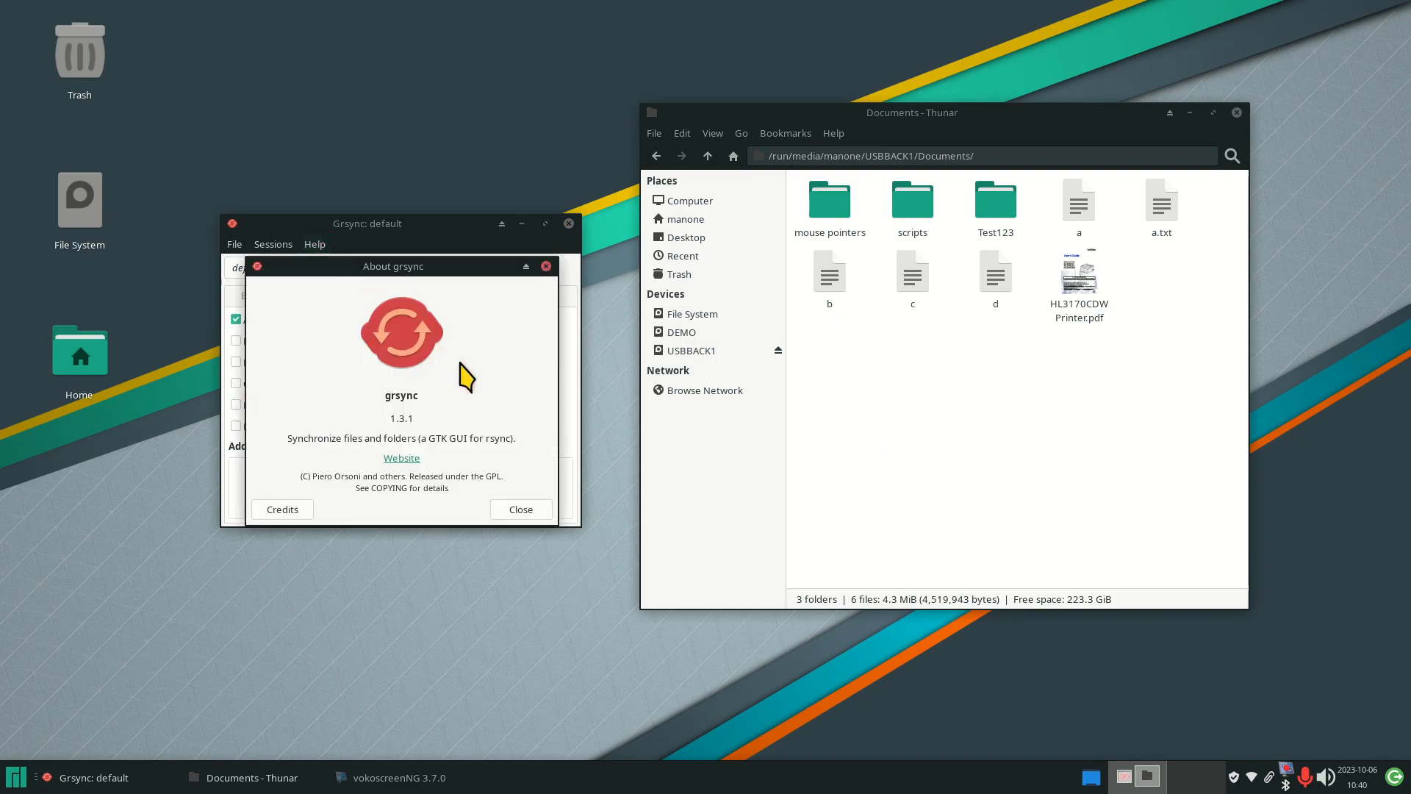
pyautogui.moveTo(384, 397); pyautogui.dragTo(405, 397)
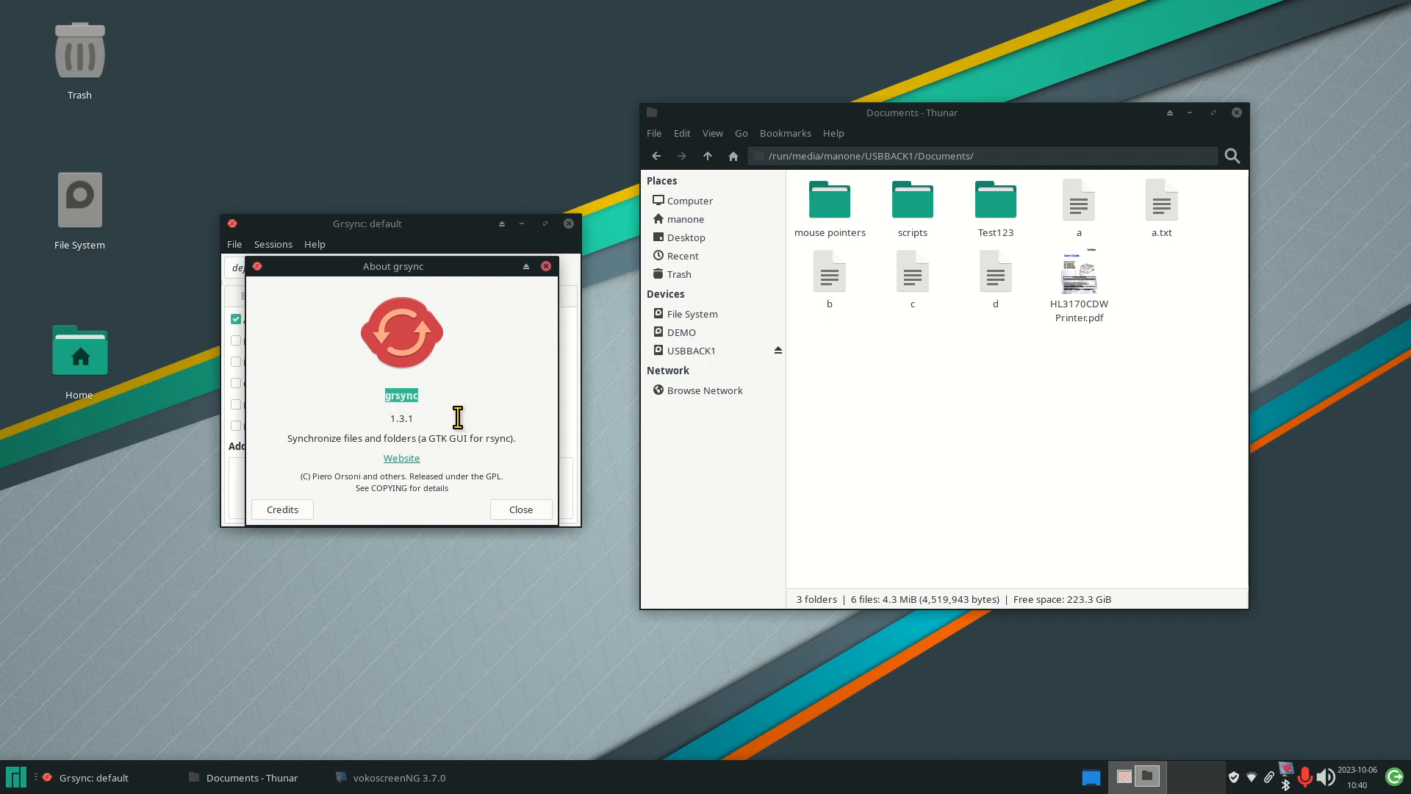
pyautogui.click(515, 508)
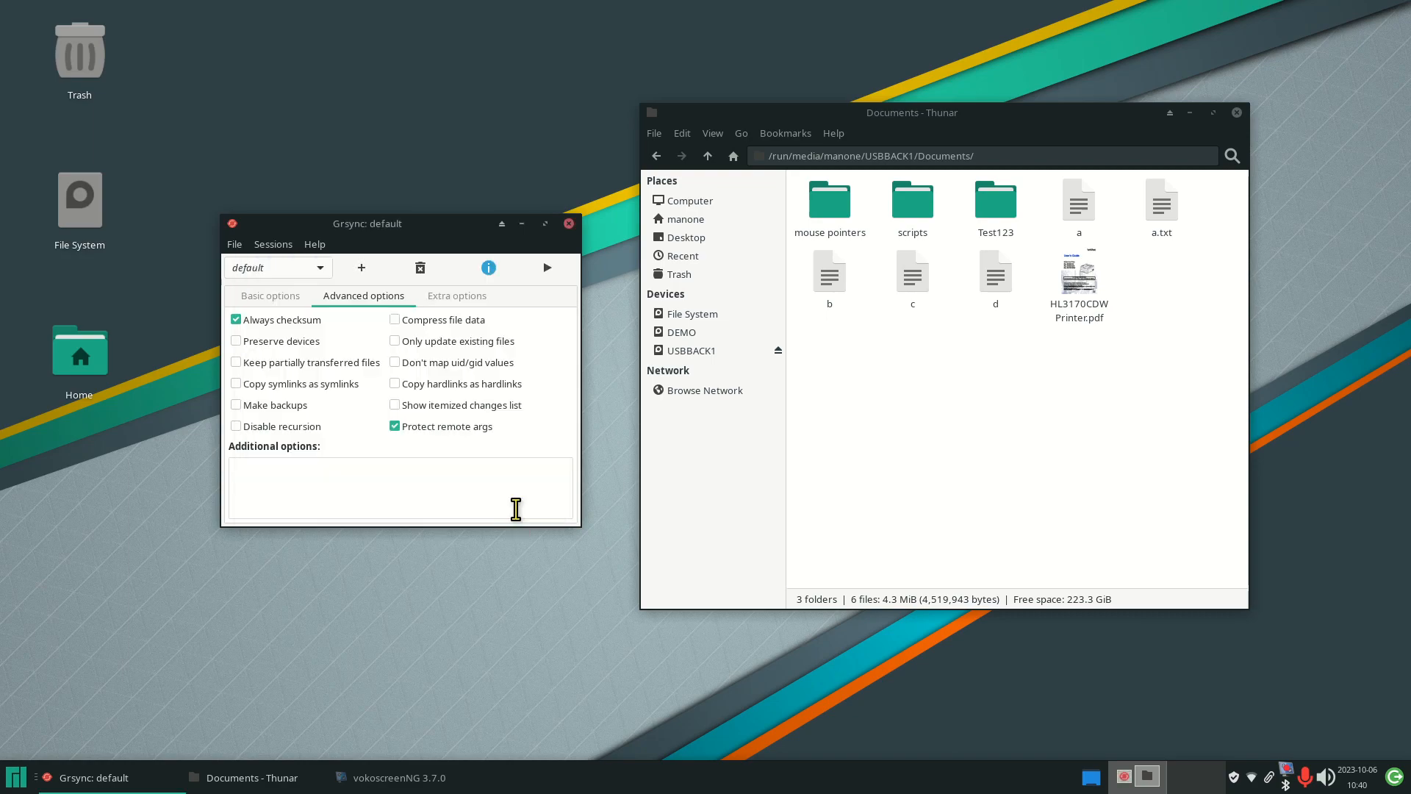
# Return to the basic options, and run the Grsync backup with Delete on destination enabled.
pyautogui.click(284, 294)
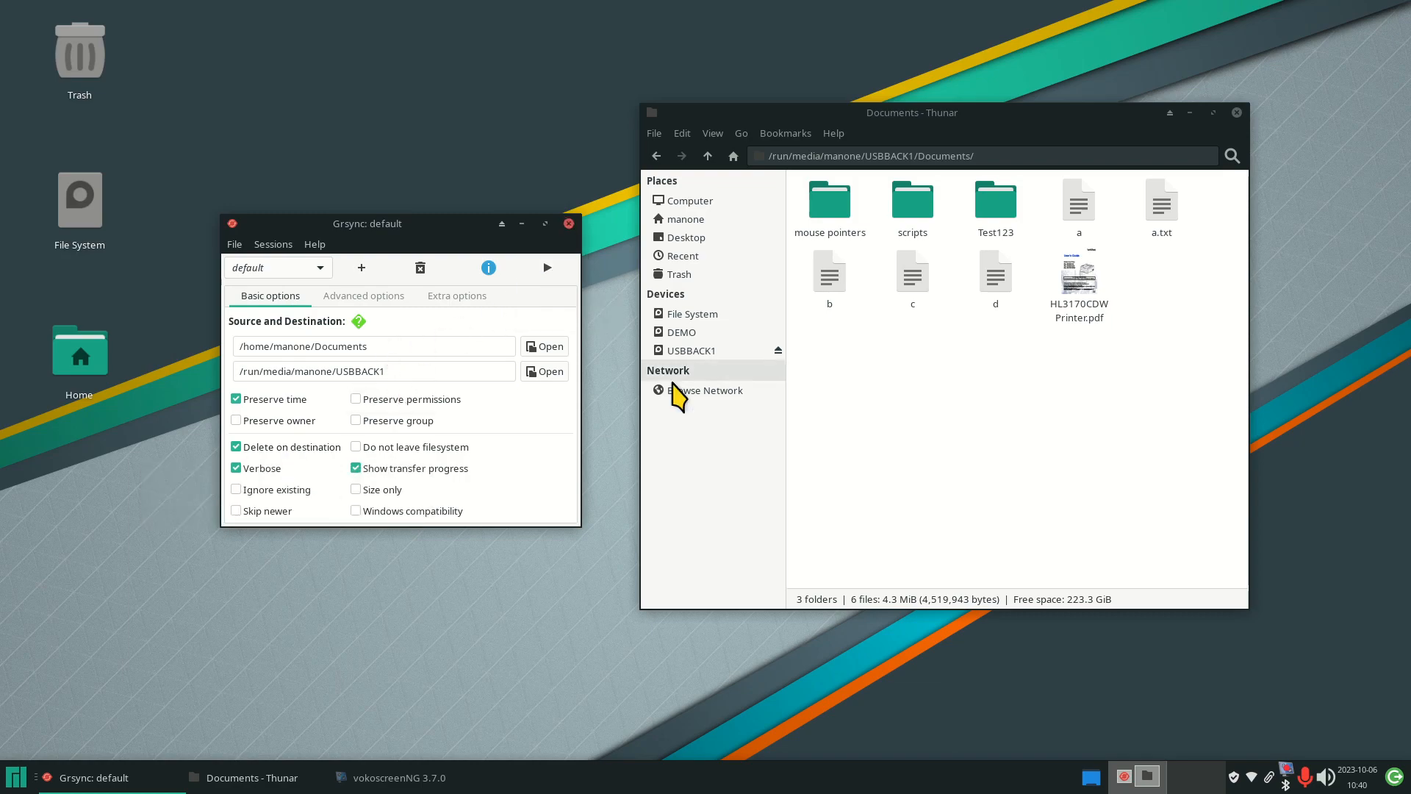
pyautogui.click(846, 295)
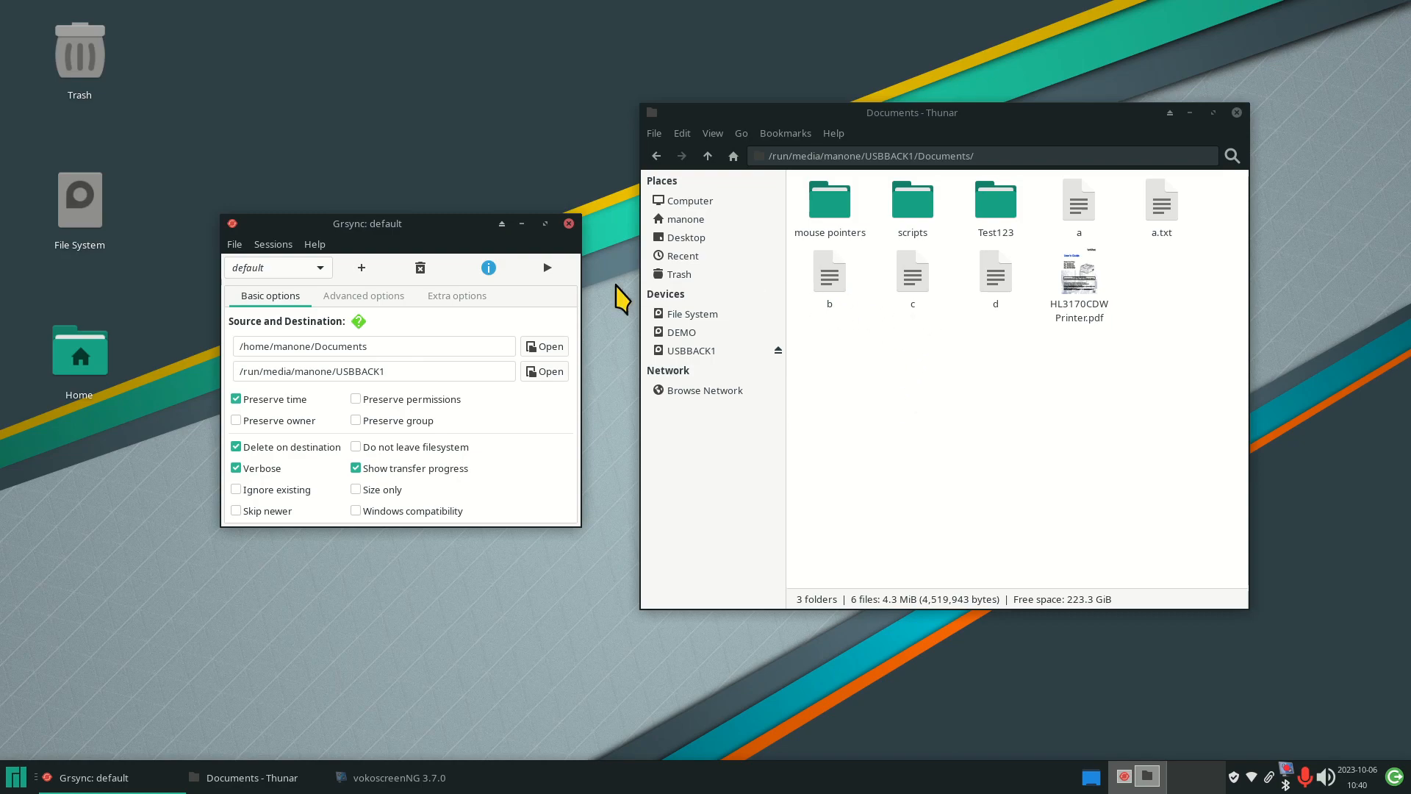
pyautogui.click(548, 269)
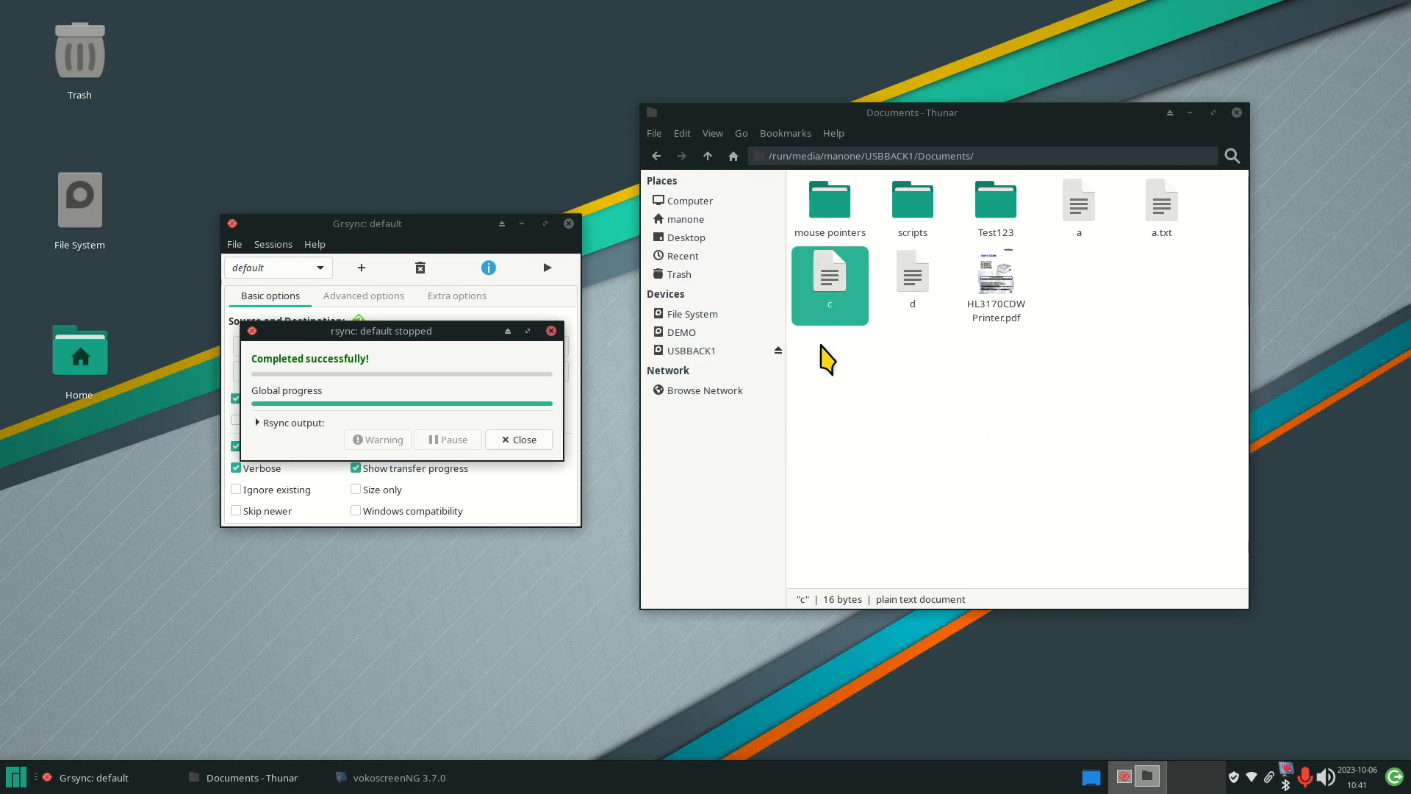
# Compare the home Documents folder with its backup on USBBACK1 to check for the deleted file b.
pyautogui.click(719, 219)
pyautogui.doubleClick(894, 205)
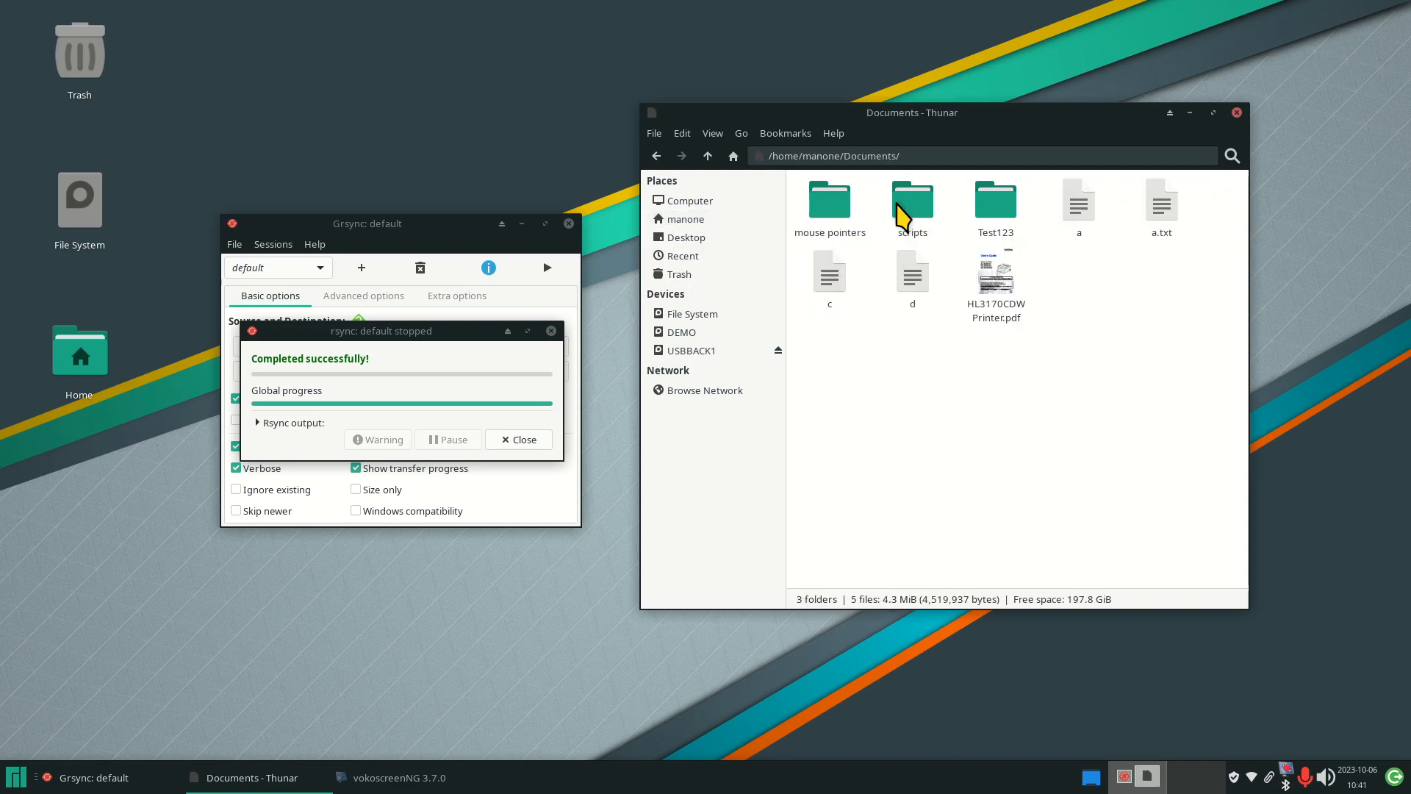
pyautogui.click(757, 351)
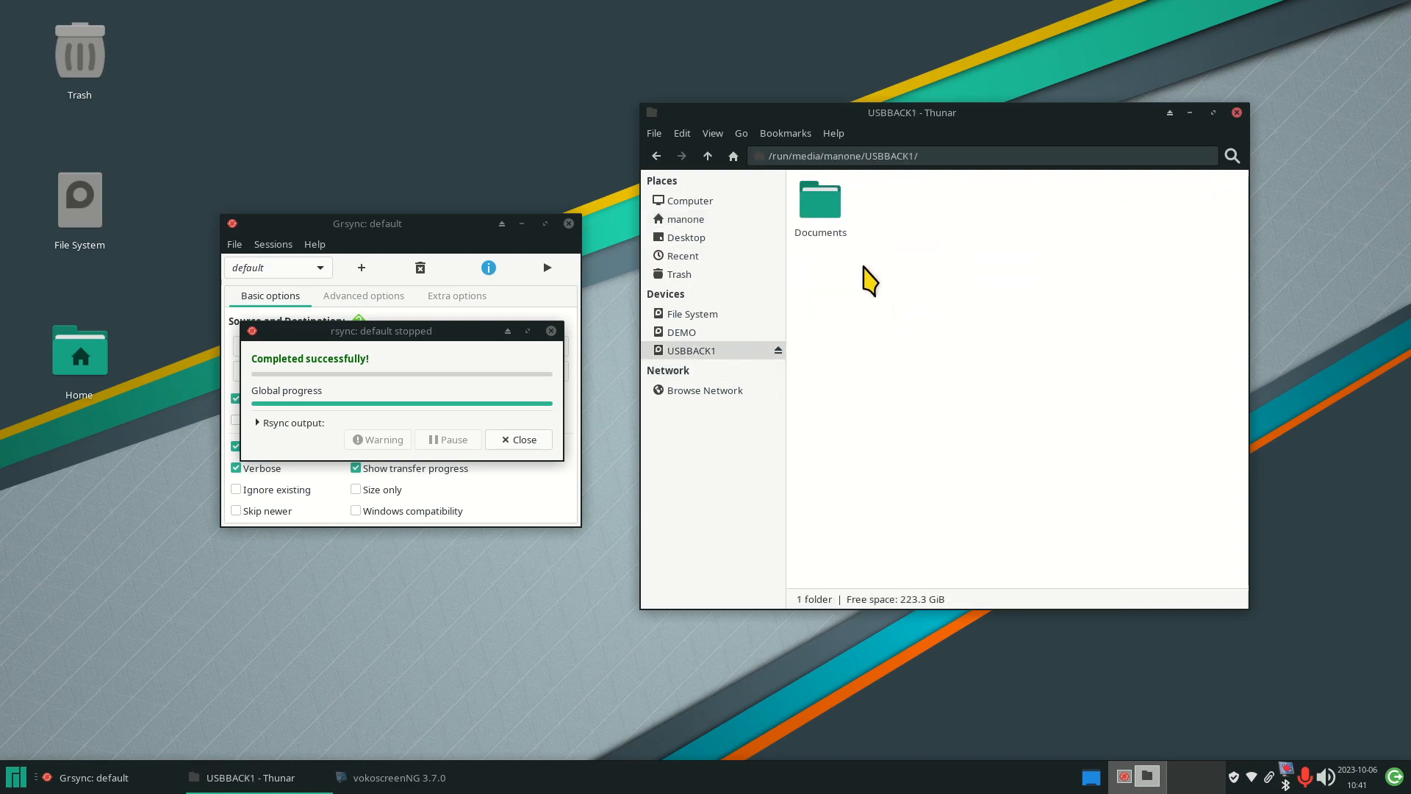
pyautogui.click(823, 209)
pyautogui.doubleClick(826, 200)
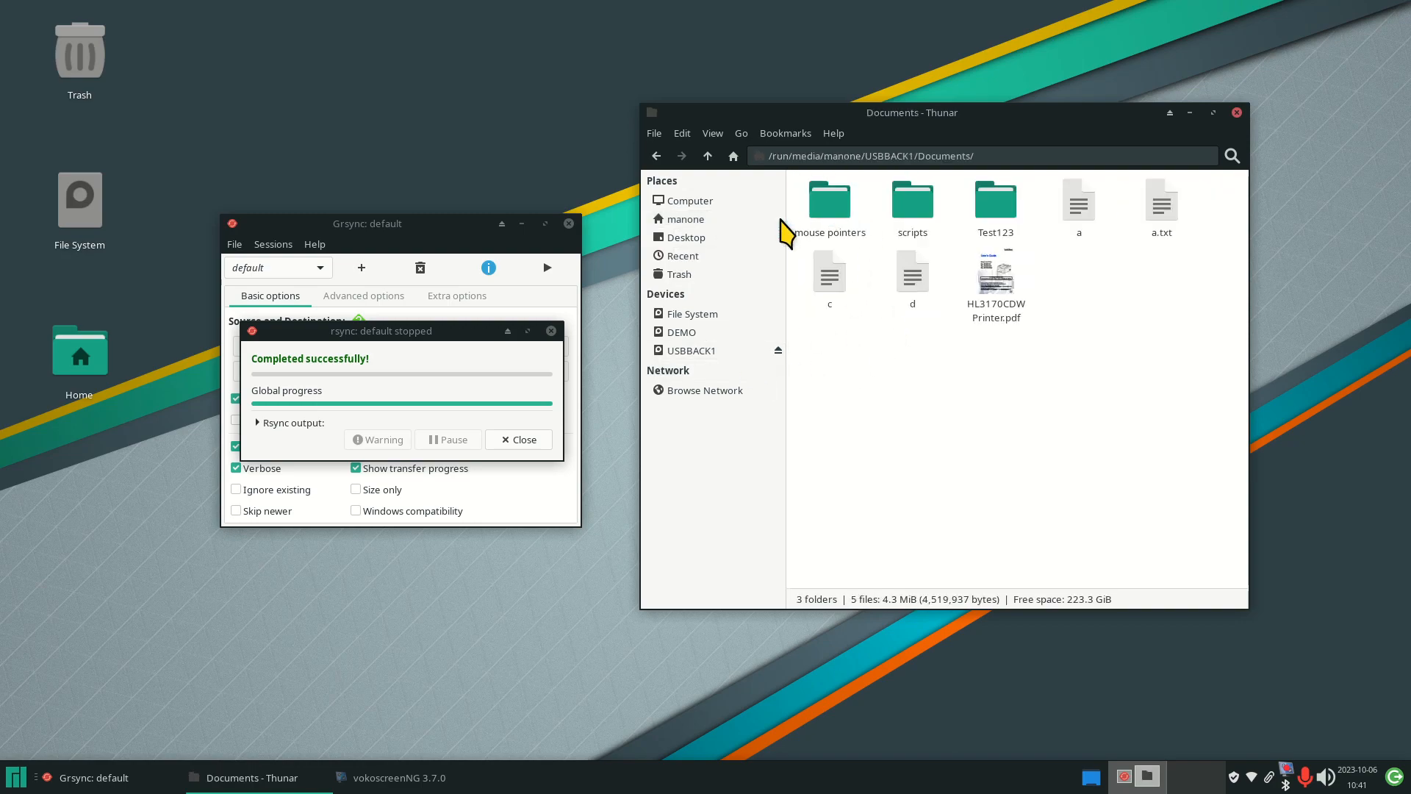
# Restore the deleted file b from the Trash to the home Documents folder.
pyautogui.click(679, 276)
pyautogui.click(1051, 276)
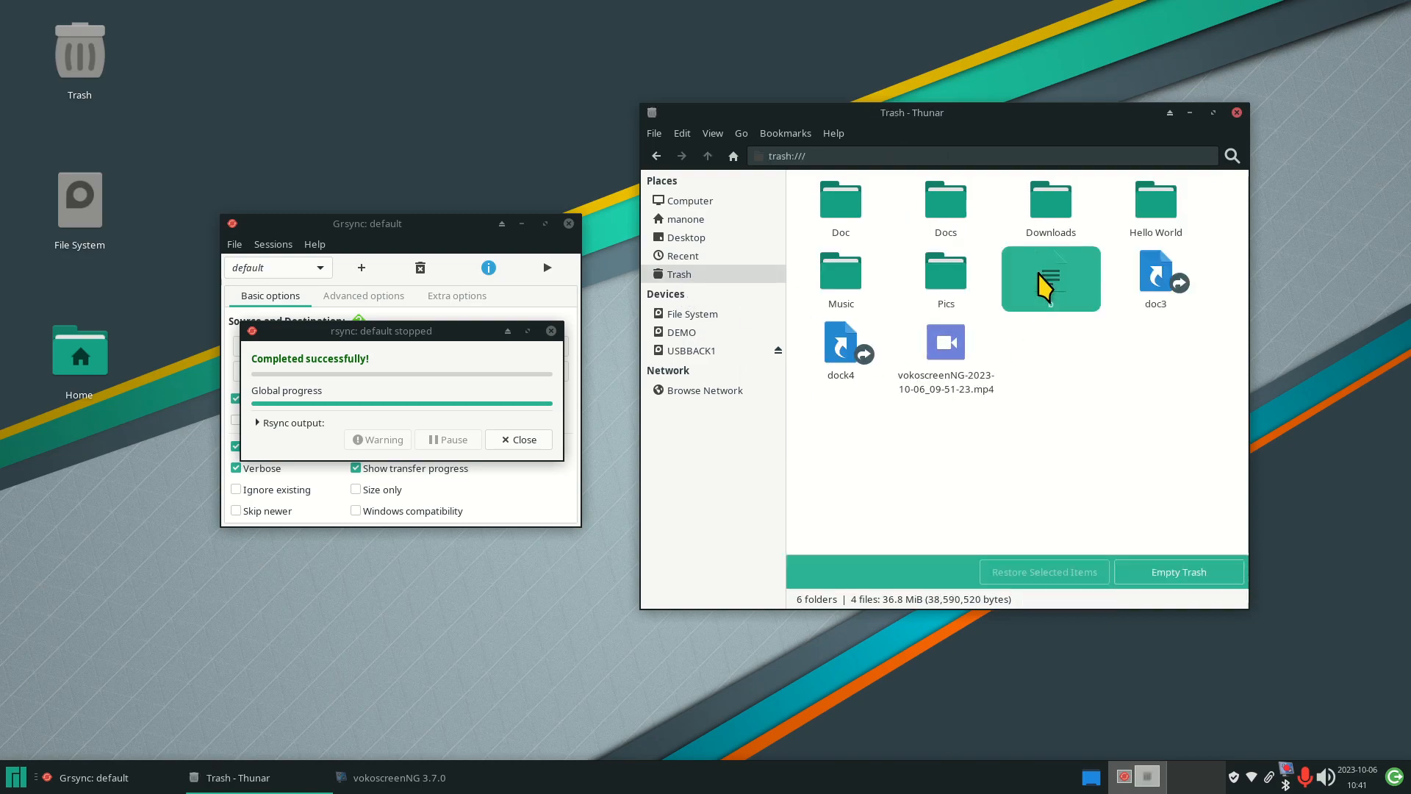
pyautogui.rightClick(1039, 275)
pyautogui.click(1100, 451)
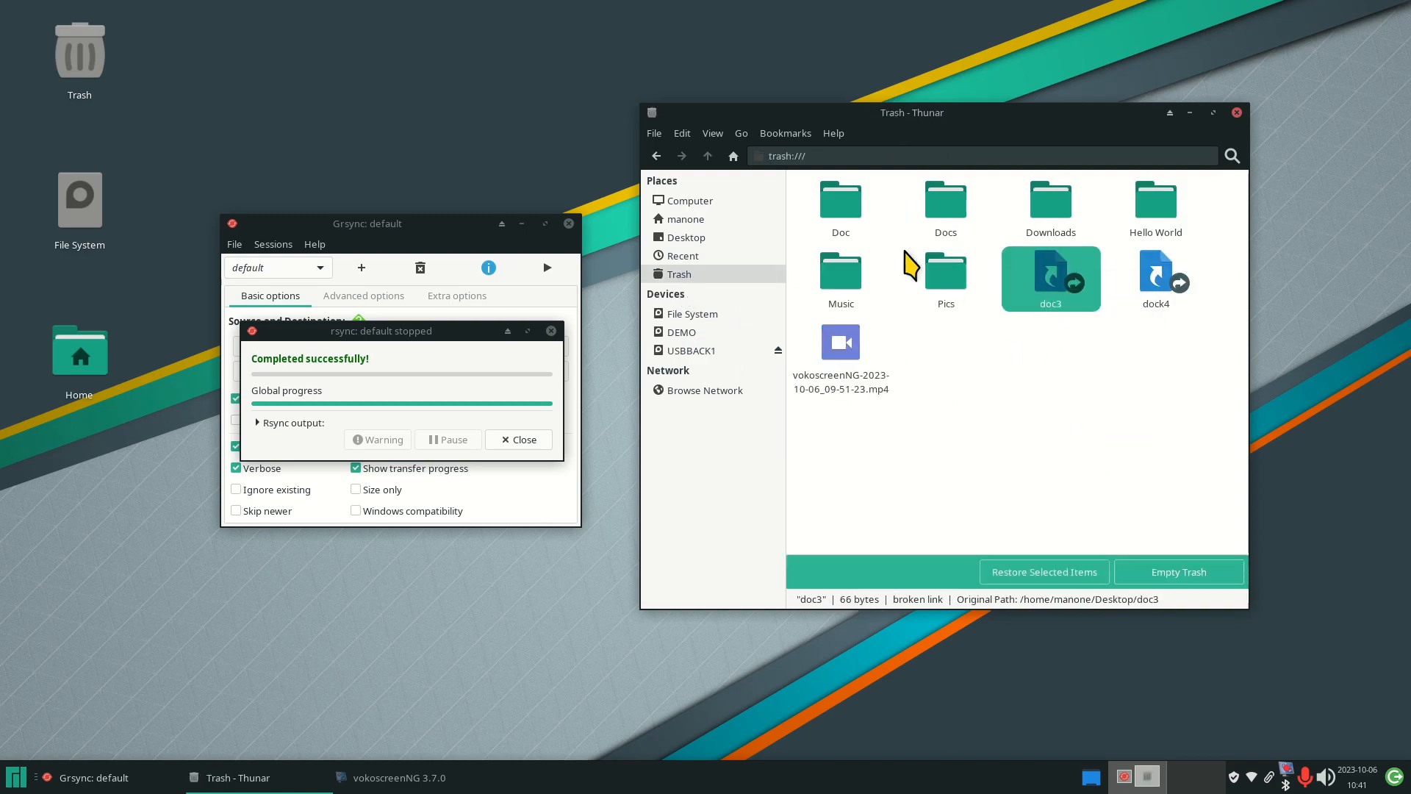
# Dismiss the finished progress dialog, run the backup again while displaying Documents on USBBACK1, and dismiss the new dialog.
pyautogui.click(518, 440)
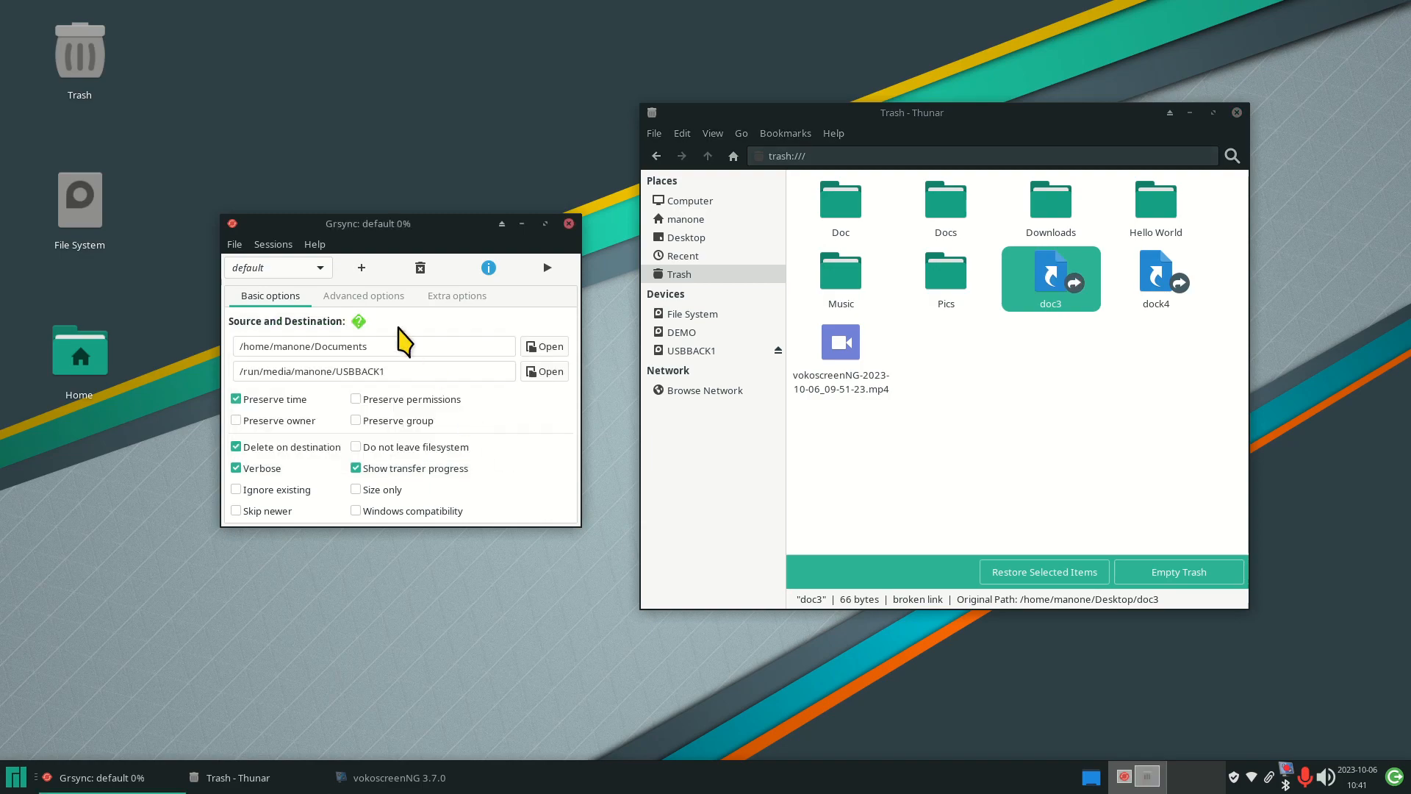
pyautogui.click(741, 351)
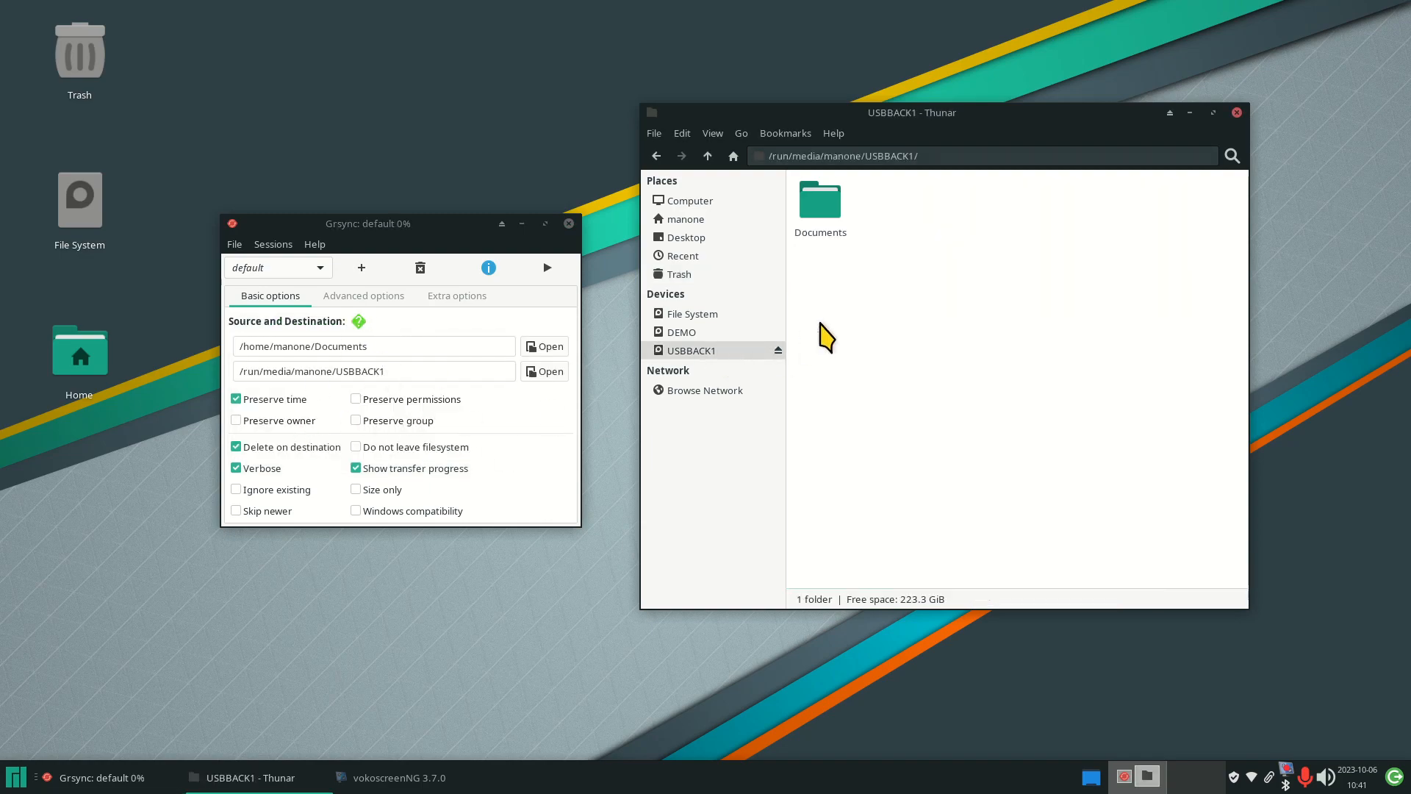
pyautogui.doubleClick(818, 210)
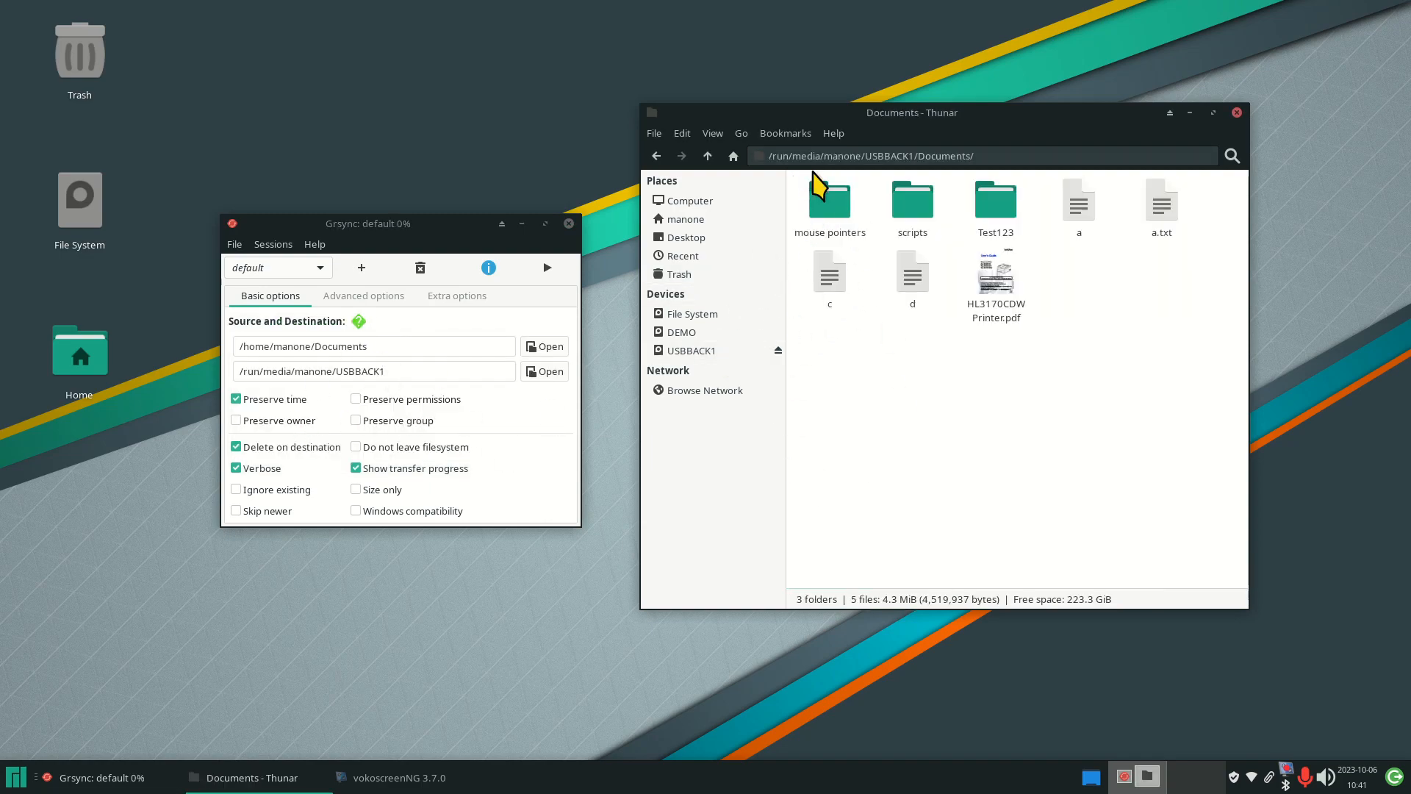
pyautogui.click(548, 268)
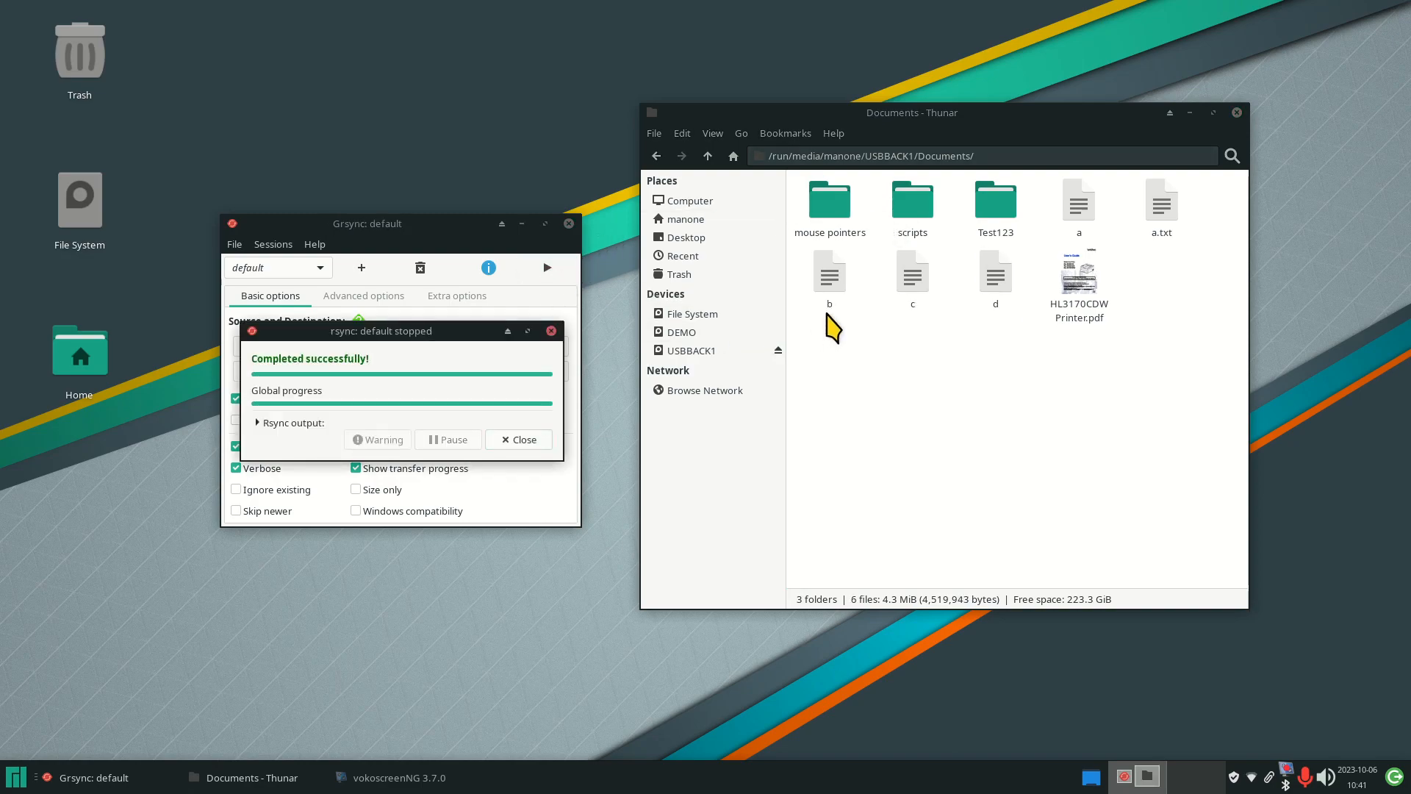
pyautogui.click(552, 331)
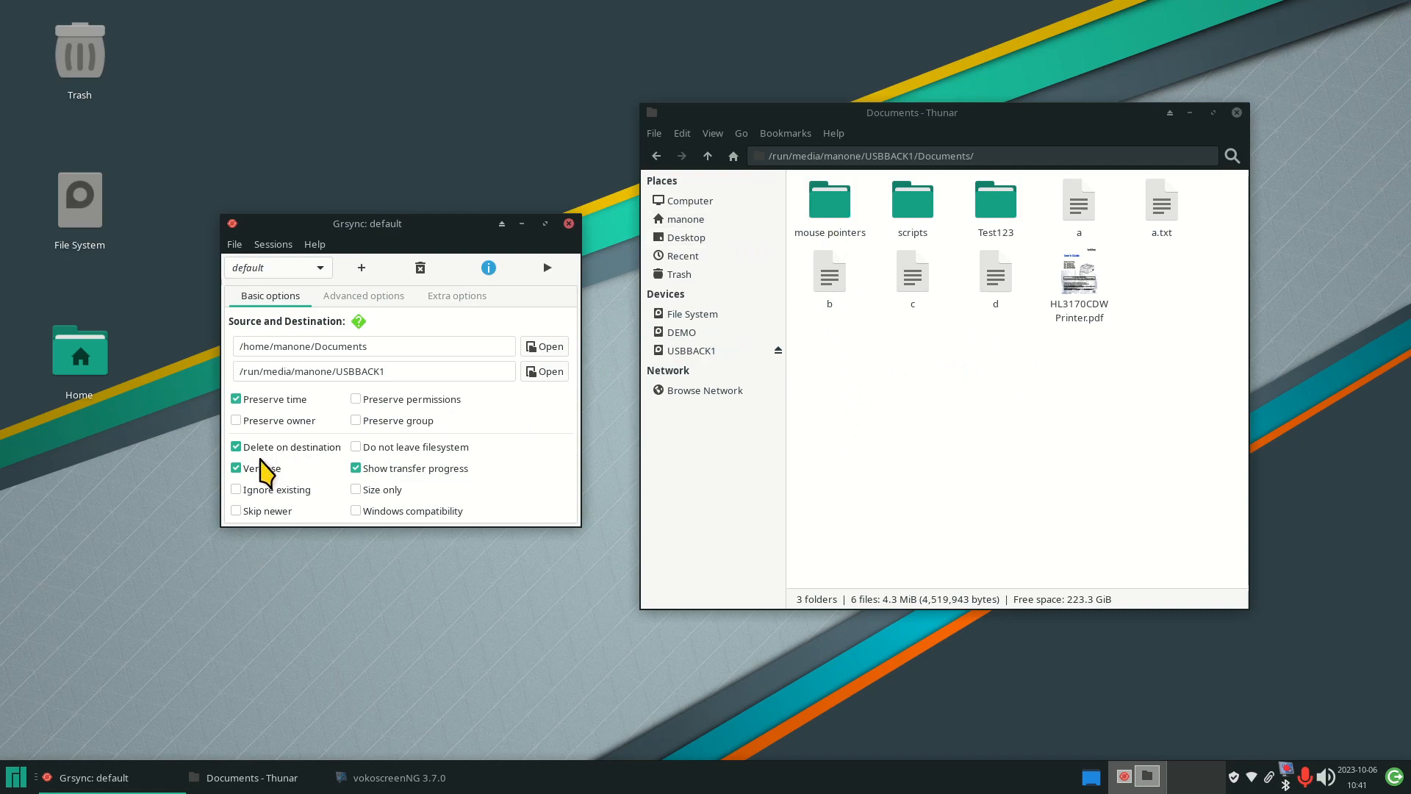
# Read the description of the Delete on destination option, and look over the advanced options in Grsync.
pyautogui.moveTo(259, 463)
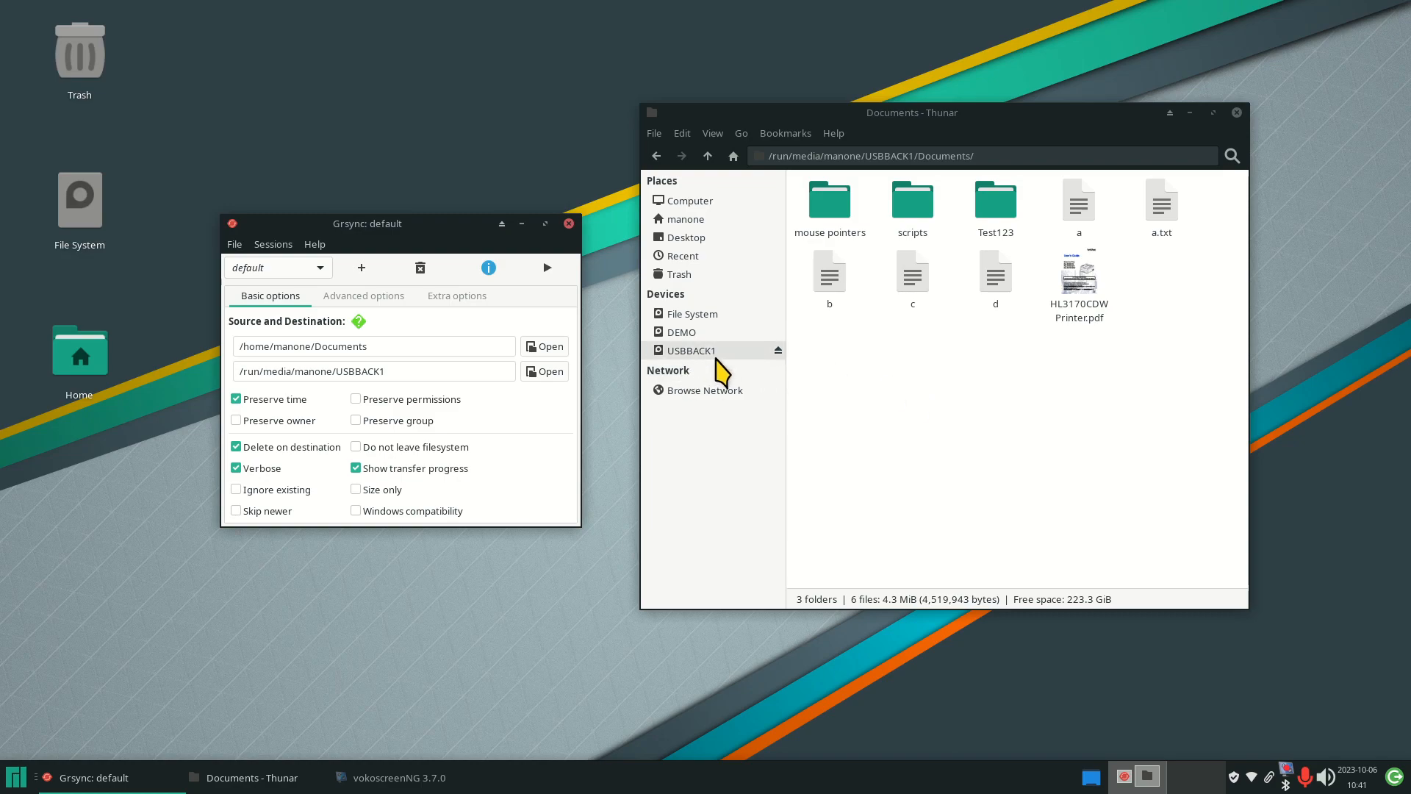
pyautogui.moveTo(718, 353)
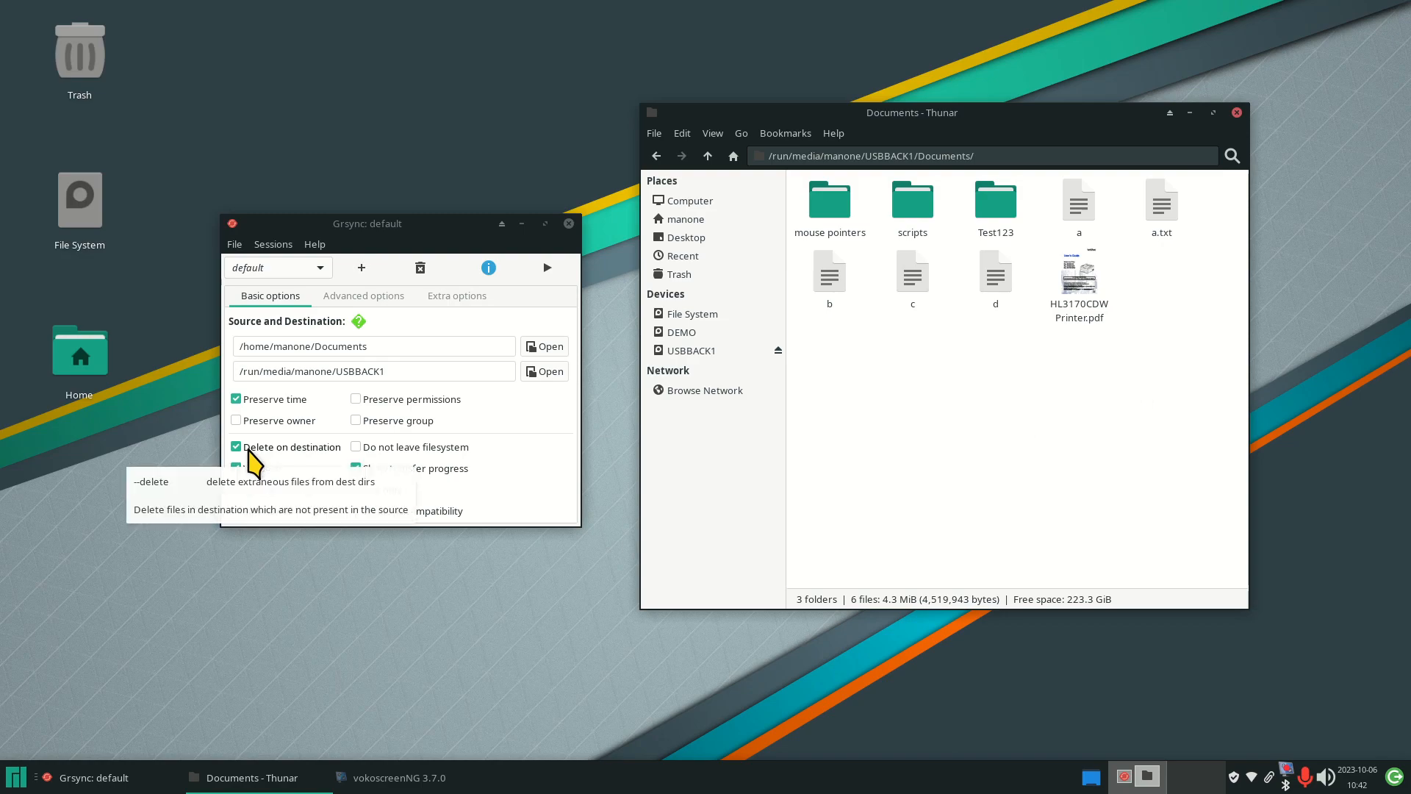
pyautogui.click(367, 300)
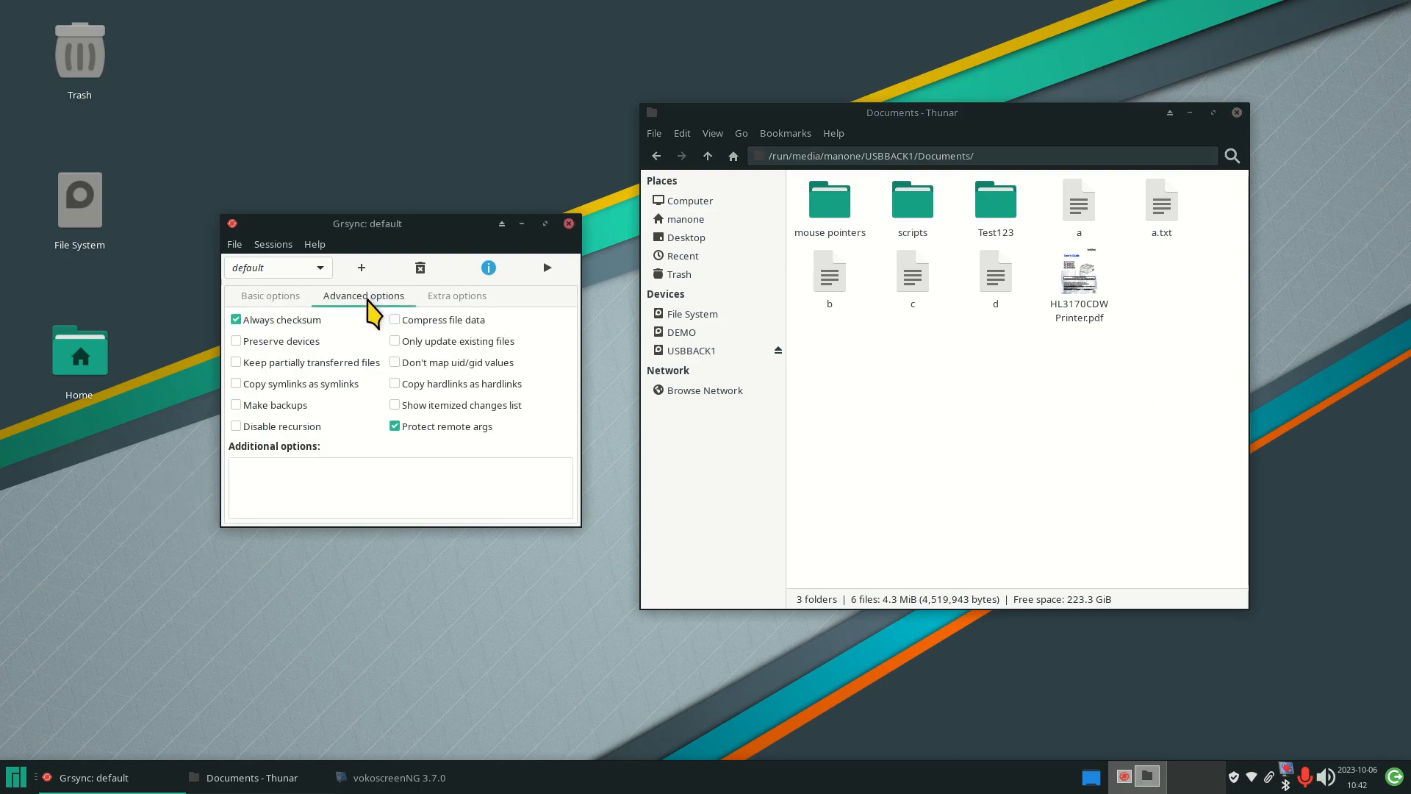
pyautogui.click(279, 298)
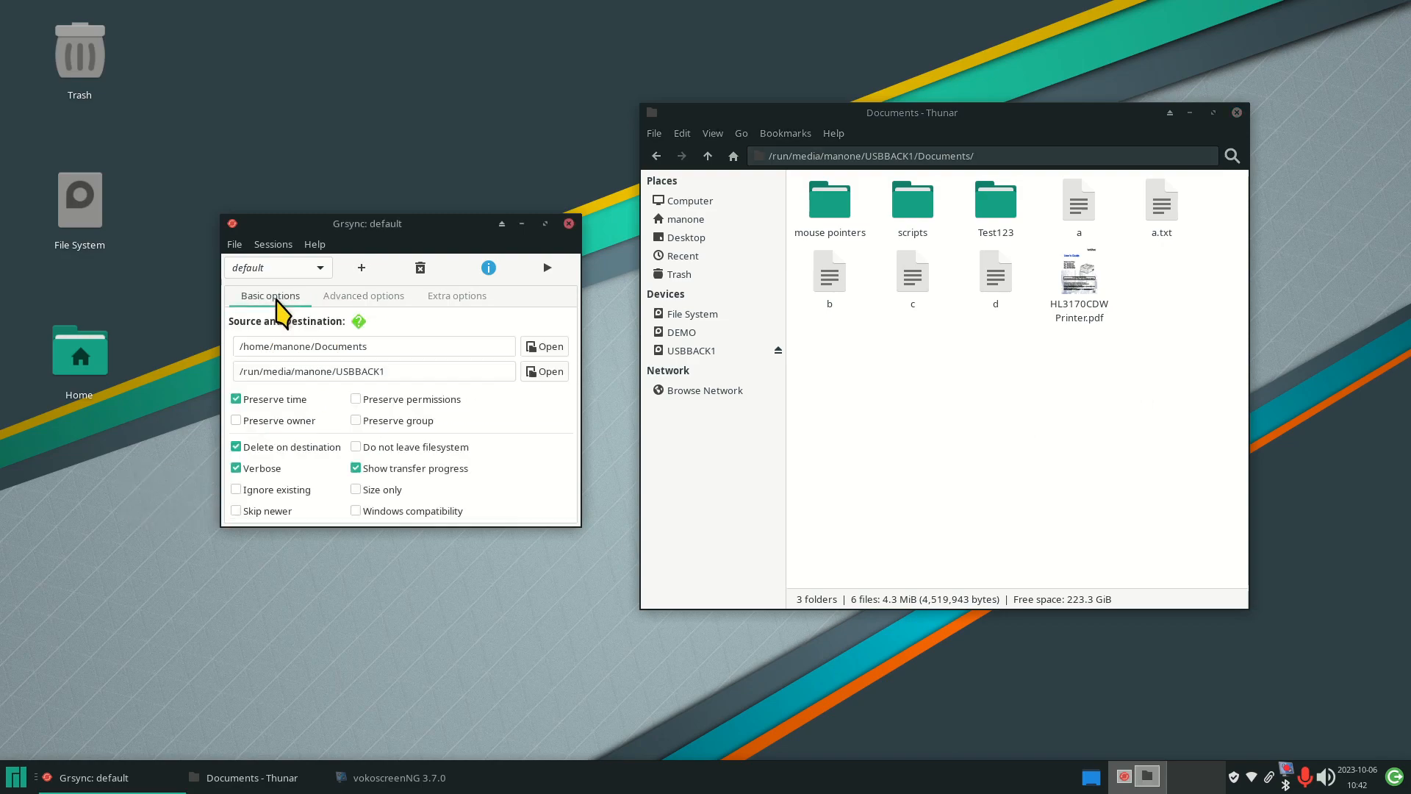
# Close Grsync, and move the file manager window toward the upper-right corner of the desktop.
pyautogui.click(569, 224)
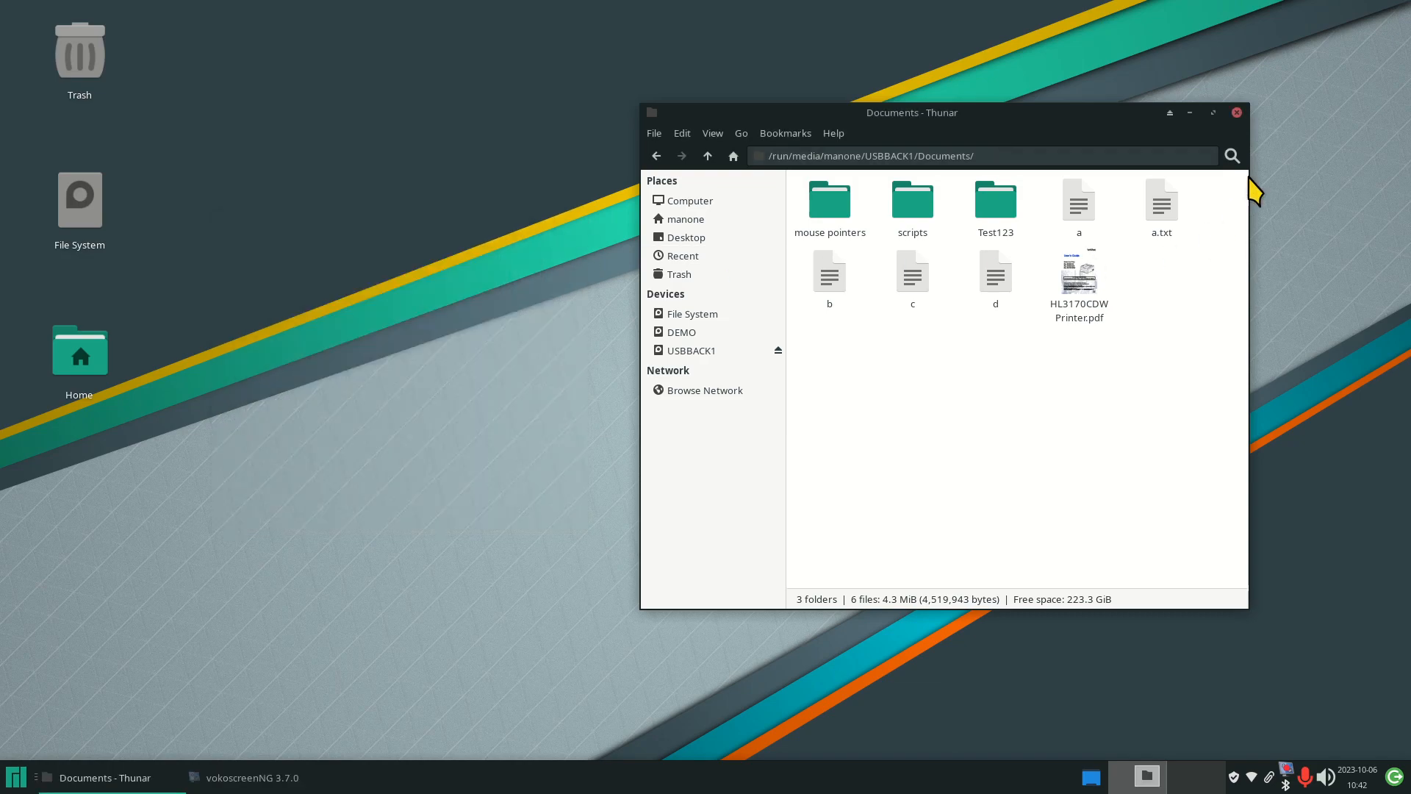
pyautogui.moveTo(1108, 118); pyautogui.dragTo(1237, 41)
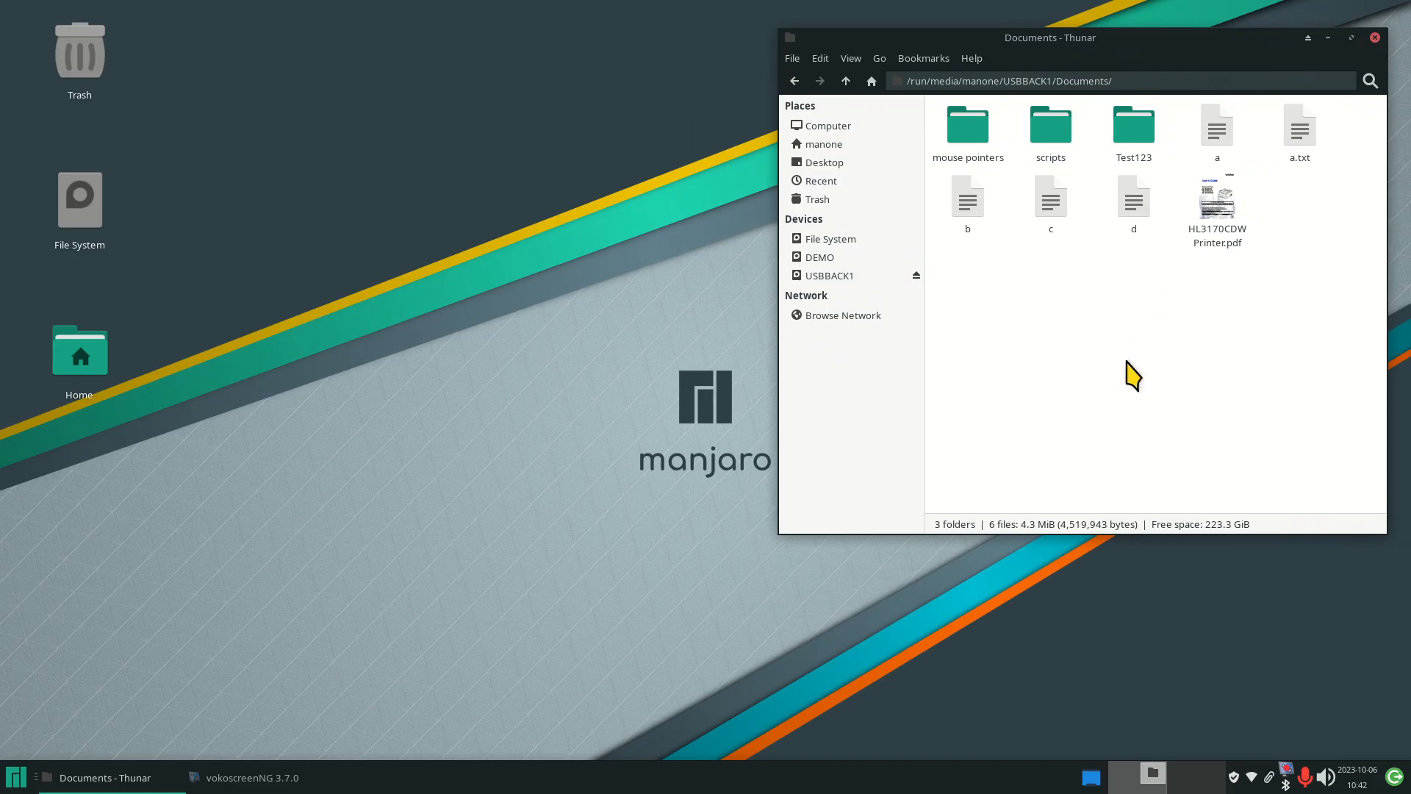
# Delete the Documents folder from the root of USBBACK1.
pyautogui.click(876, 277)
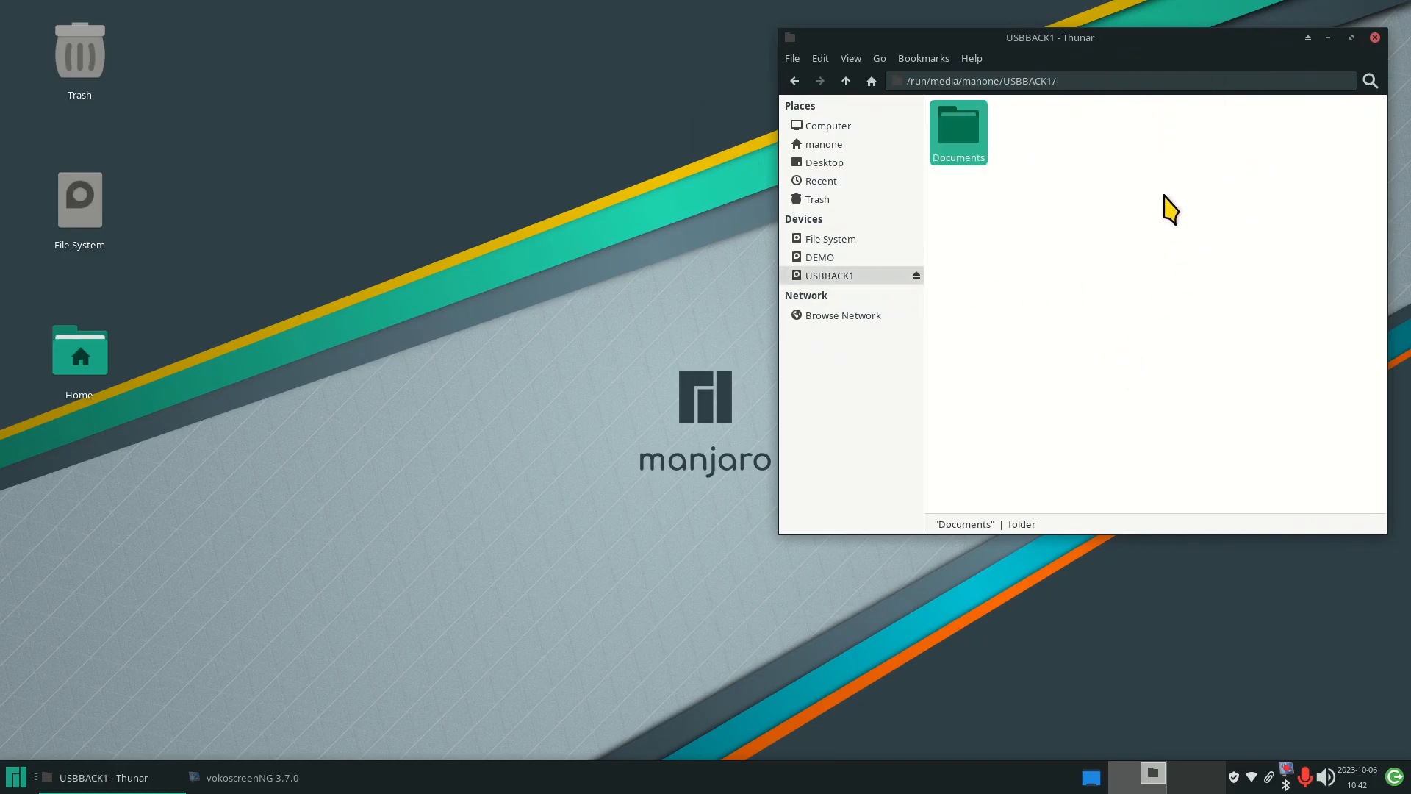
pyautogui.click(1094, 138)
pyautogui.moveTo(959, 131); pyautogui.dragTo(924, 213)
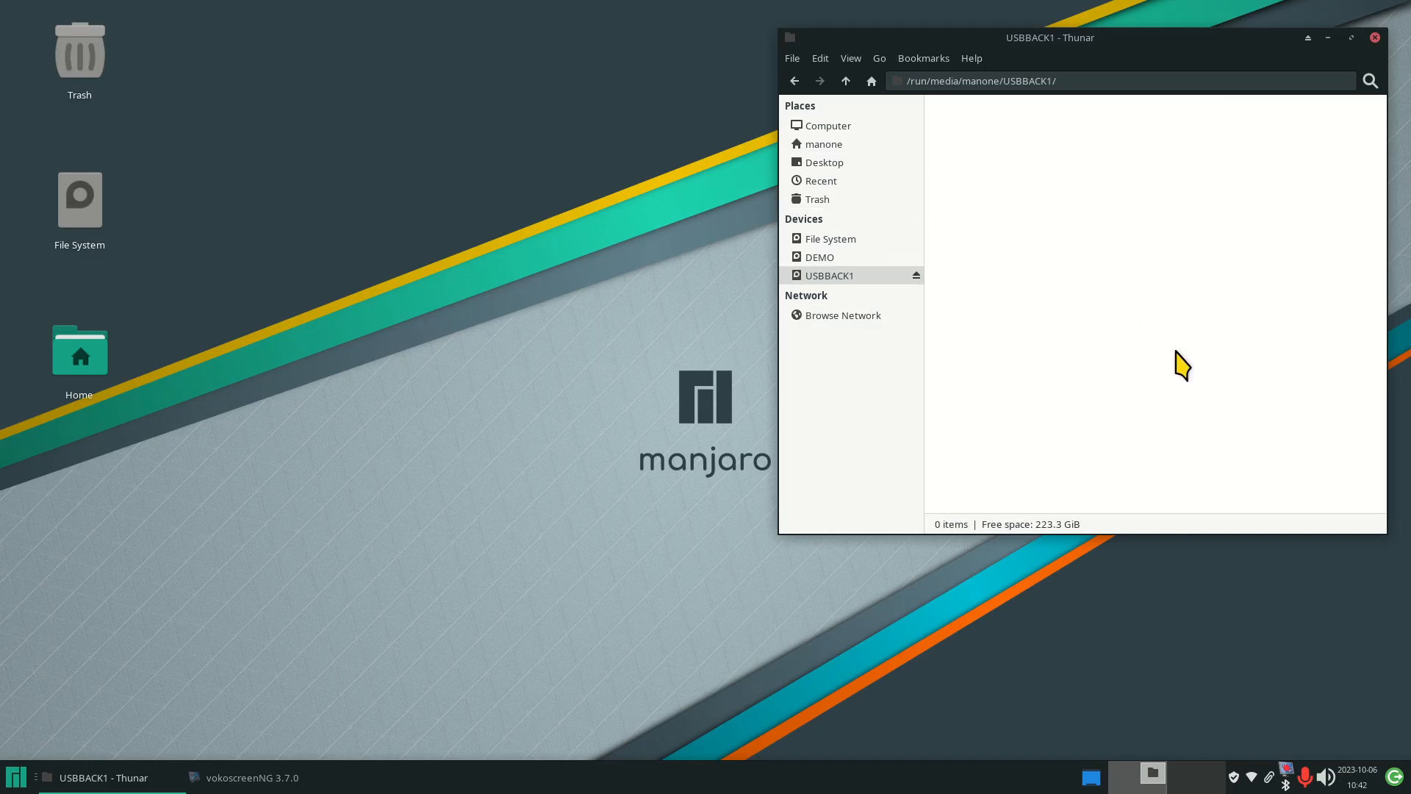
# Open a second file manager window beside the USBBACK1 one and display the scripts folder inside the home Documents folder.
pyautogui.hotkey('ctrl', 'n')
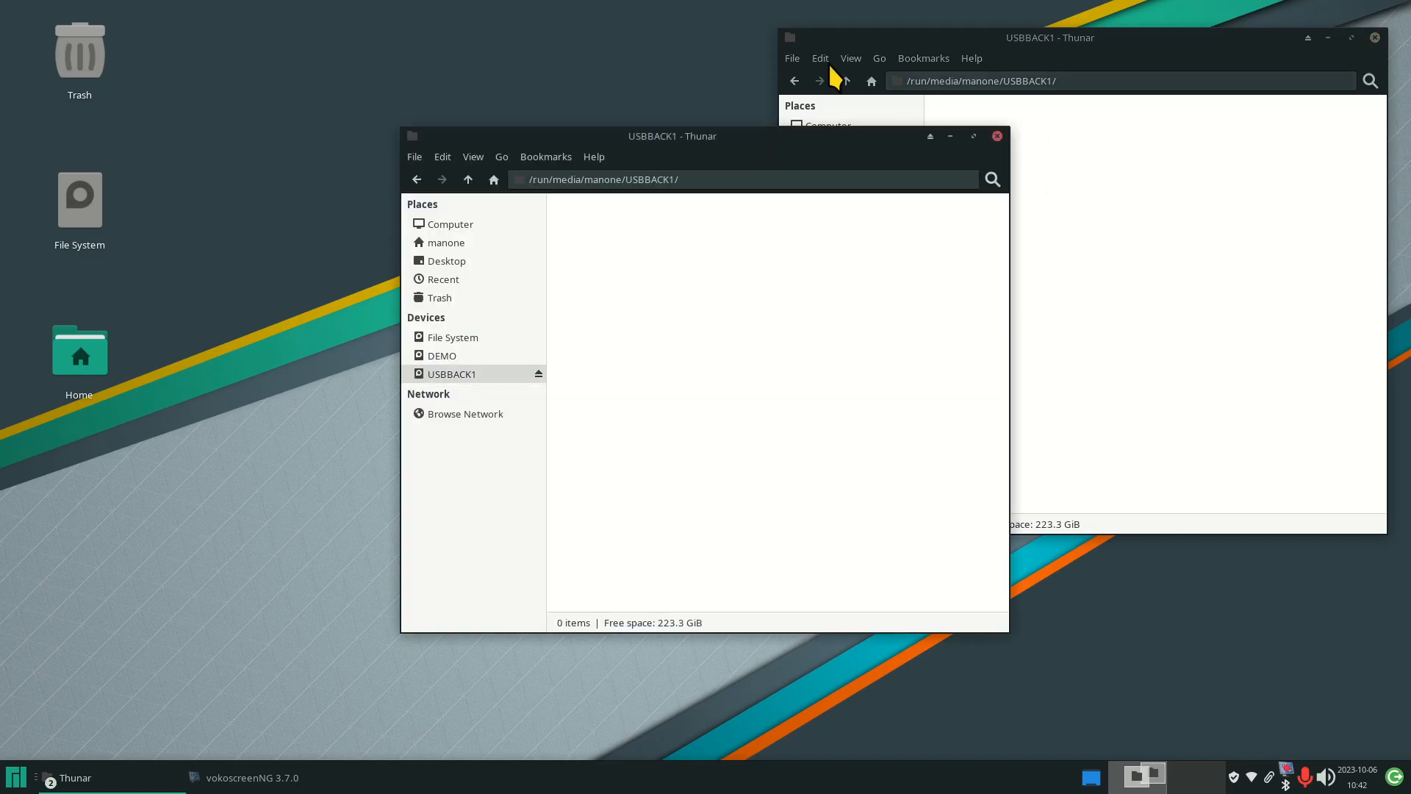
pyautogui.moveTo(780, 141); pyautogui.dragTo(529, 210)
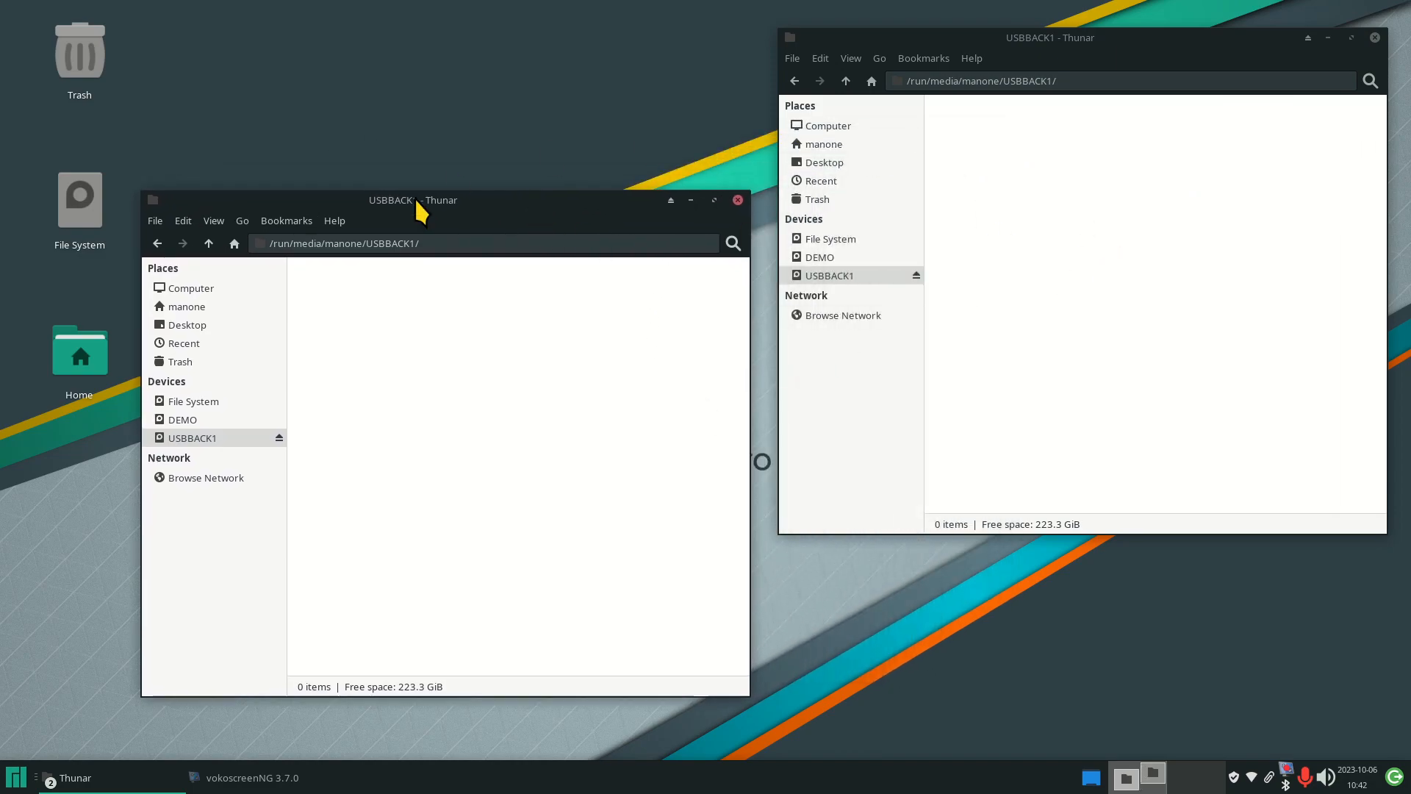
pyautogui.click(186, 307)
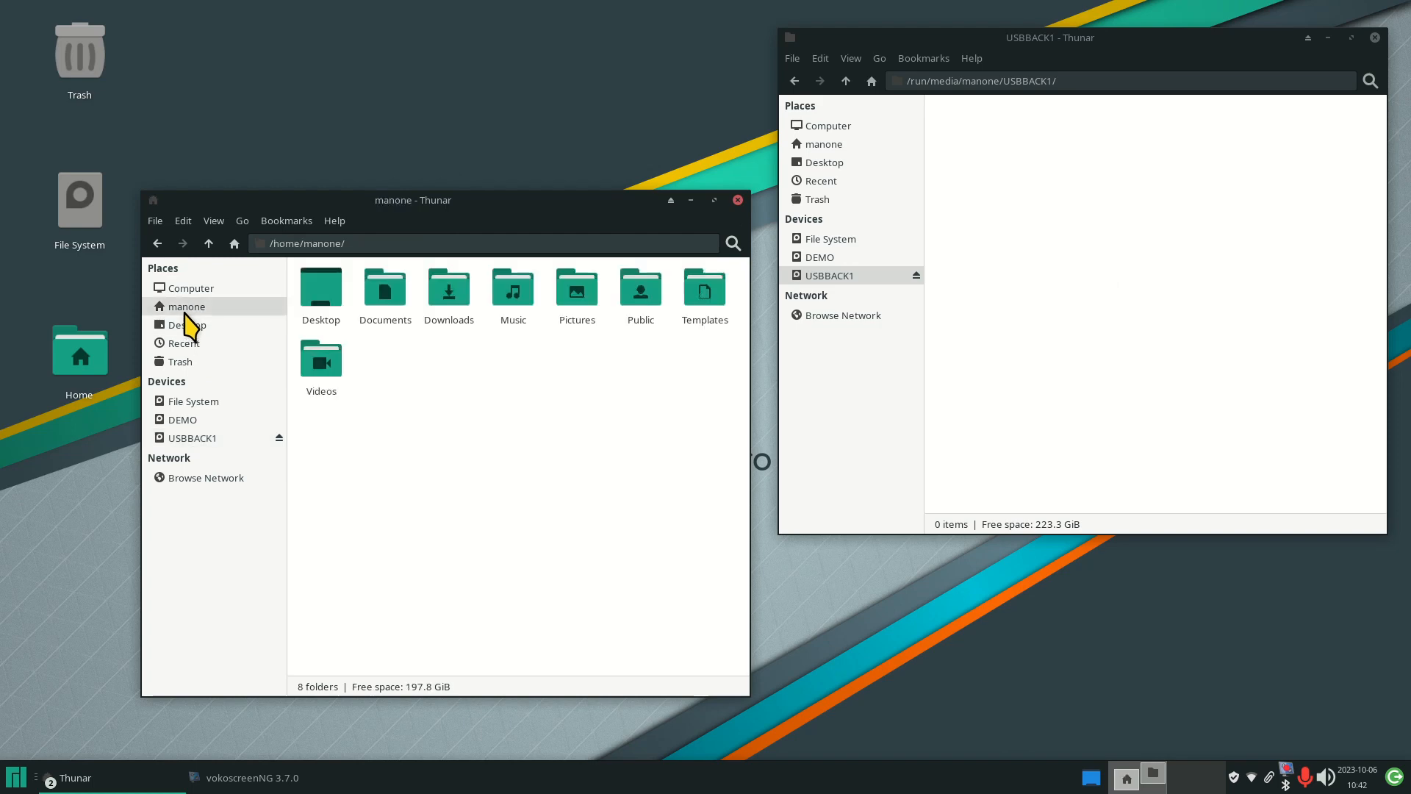
pyautogui.doubleClick(384, 297)
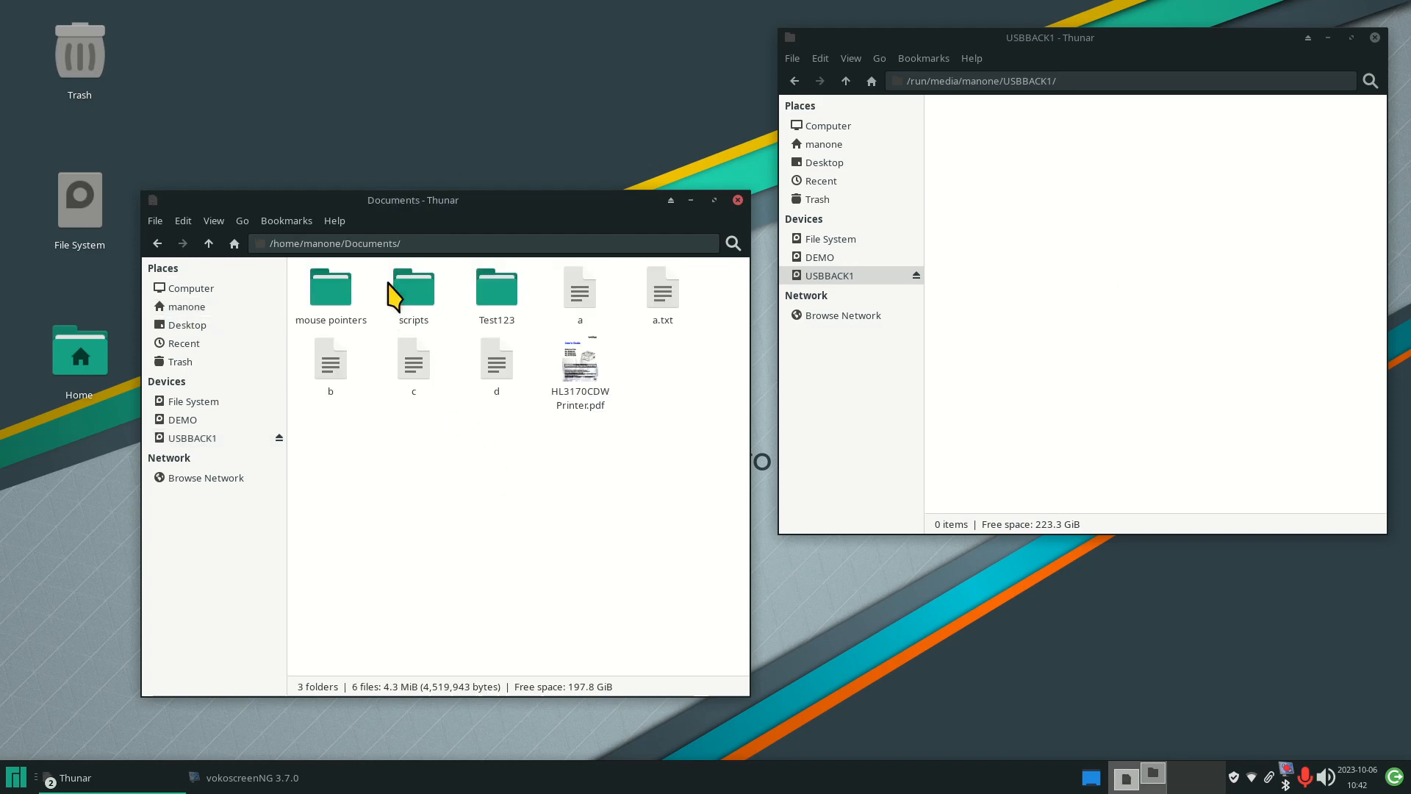
pyautogui.doubleClick(397, 294)
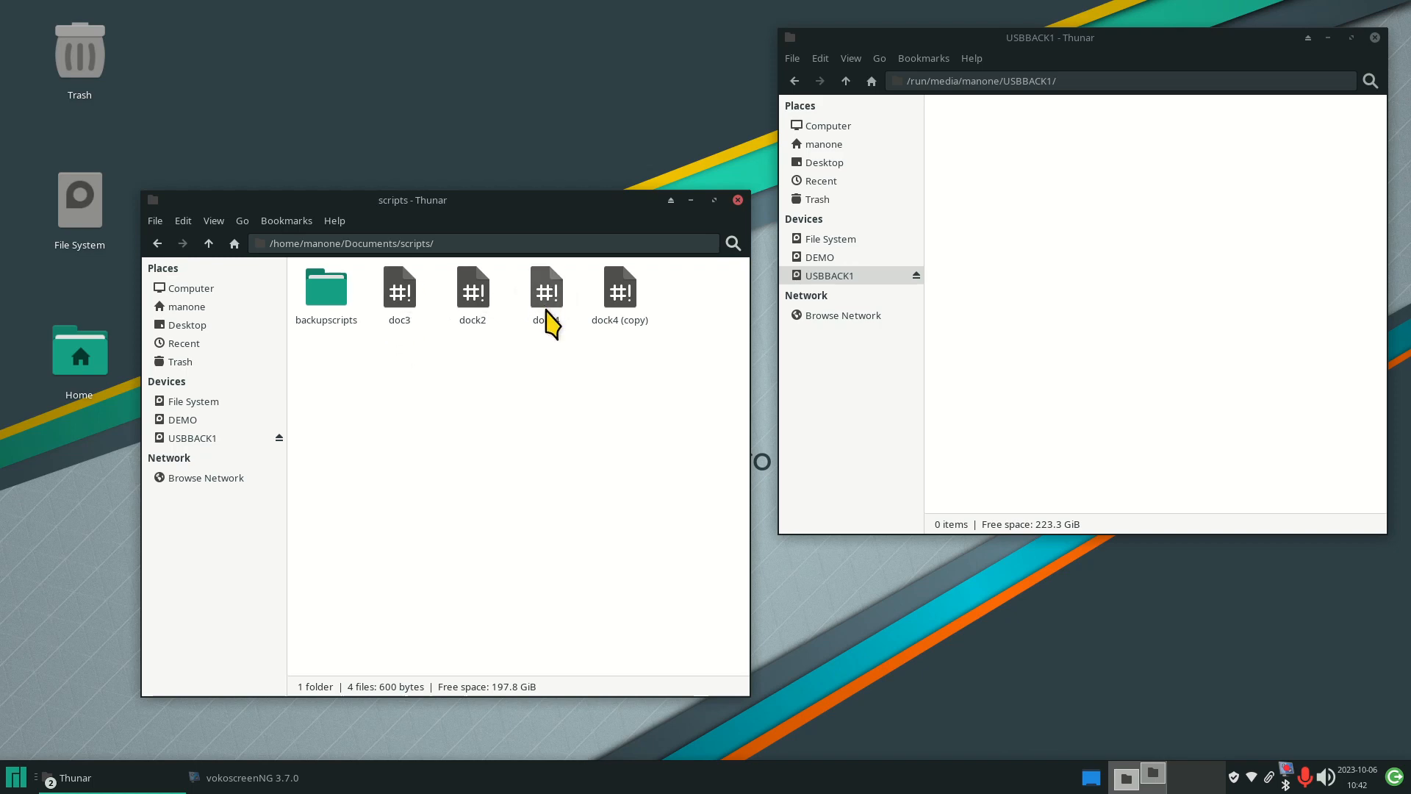
# Open the doc3 and dock4 scripts in the Kate text editor for a brief look, closing each one.
pyautogui.doubleClick(403, 290)
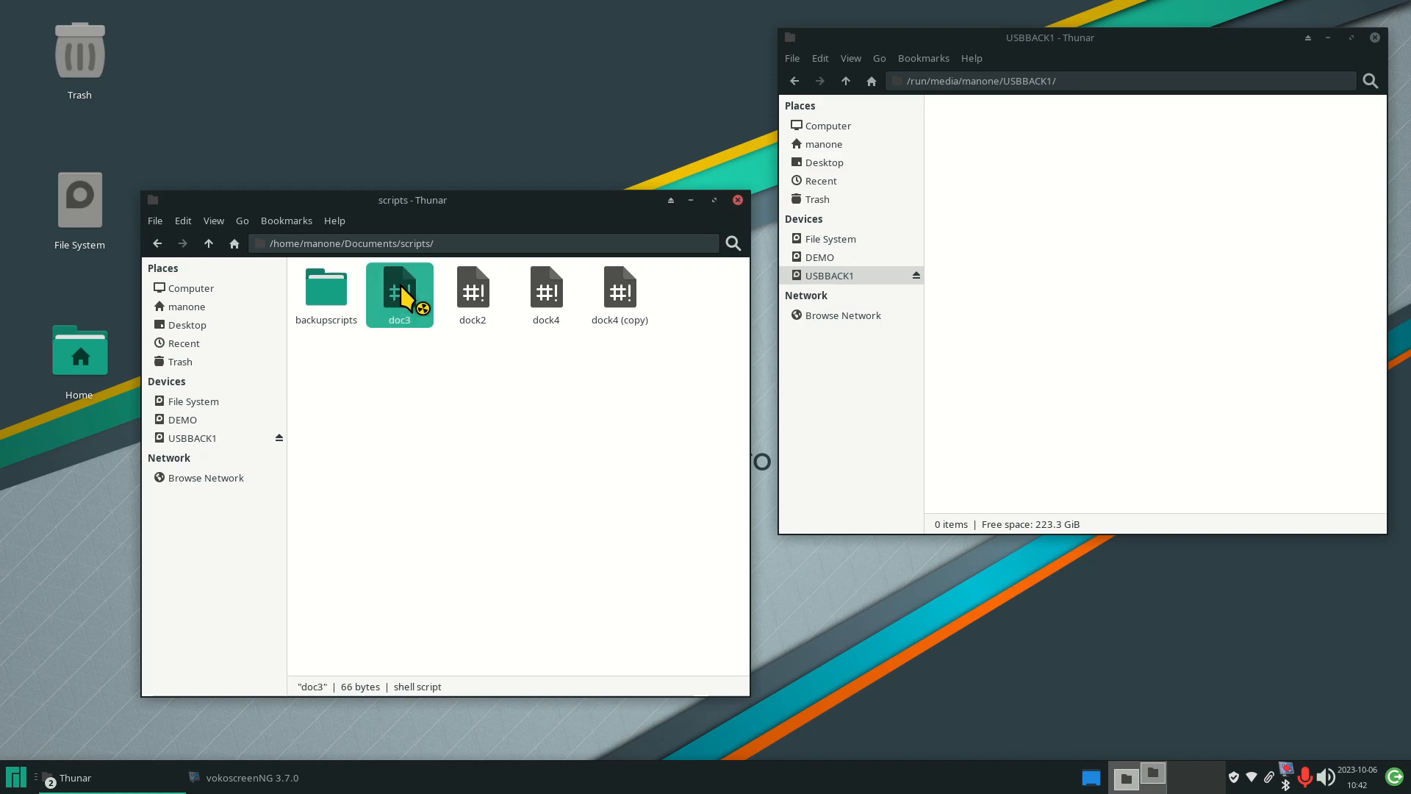
pyautogui.click(1121, 157)
pyautogui.doubleClick(548, 297)
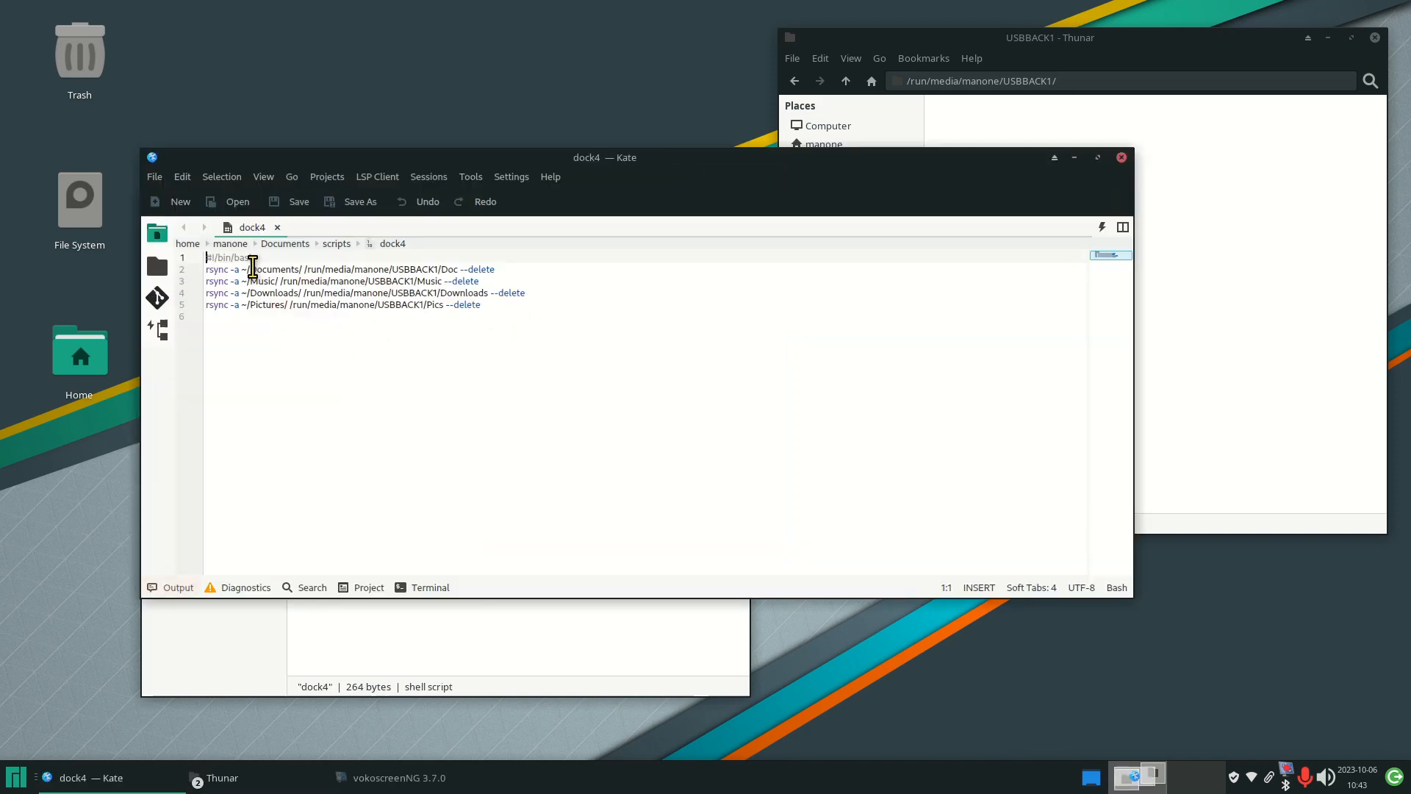
pyautogui.click(1121, 157)
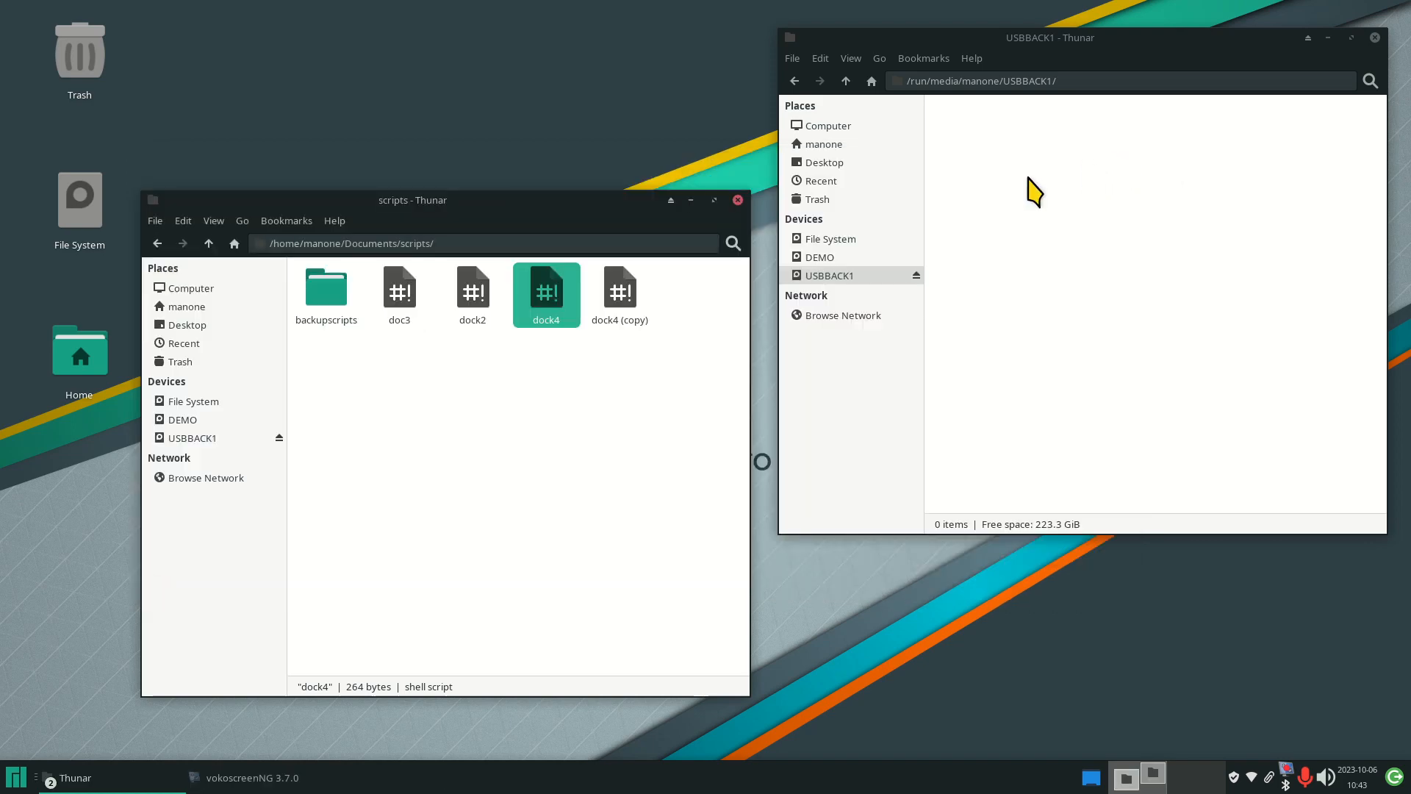
# Reopen the doc3 script in Kate with its text enlarged to 300%, and highlight #!/bin/bash and rsync -a in it.
pyautogui.doubleClick(399, 298)
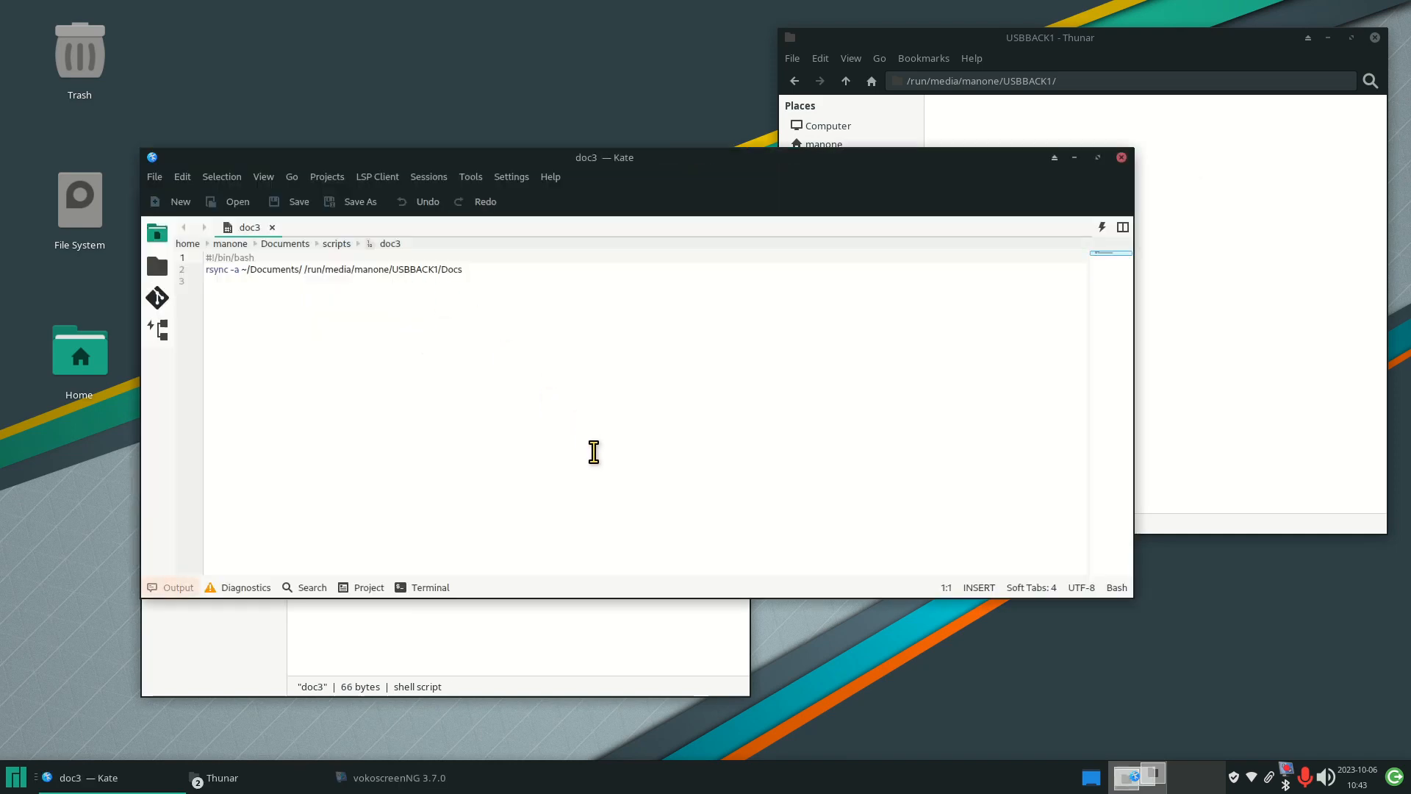
pyautogui.scroll(10, 612, 483)
pyautogui.scroll(3, 612, 483)
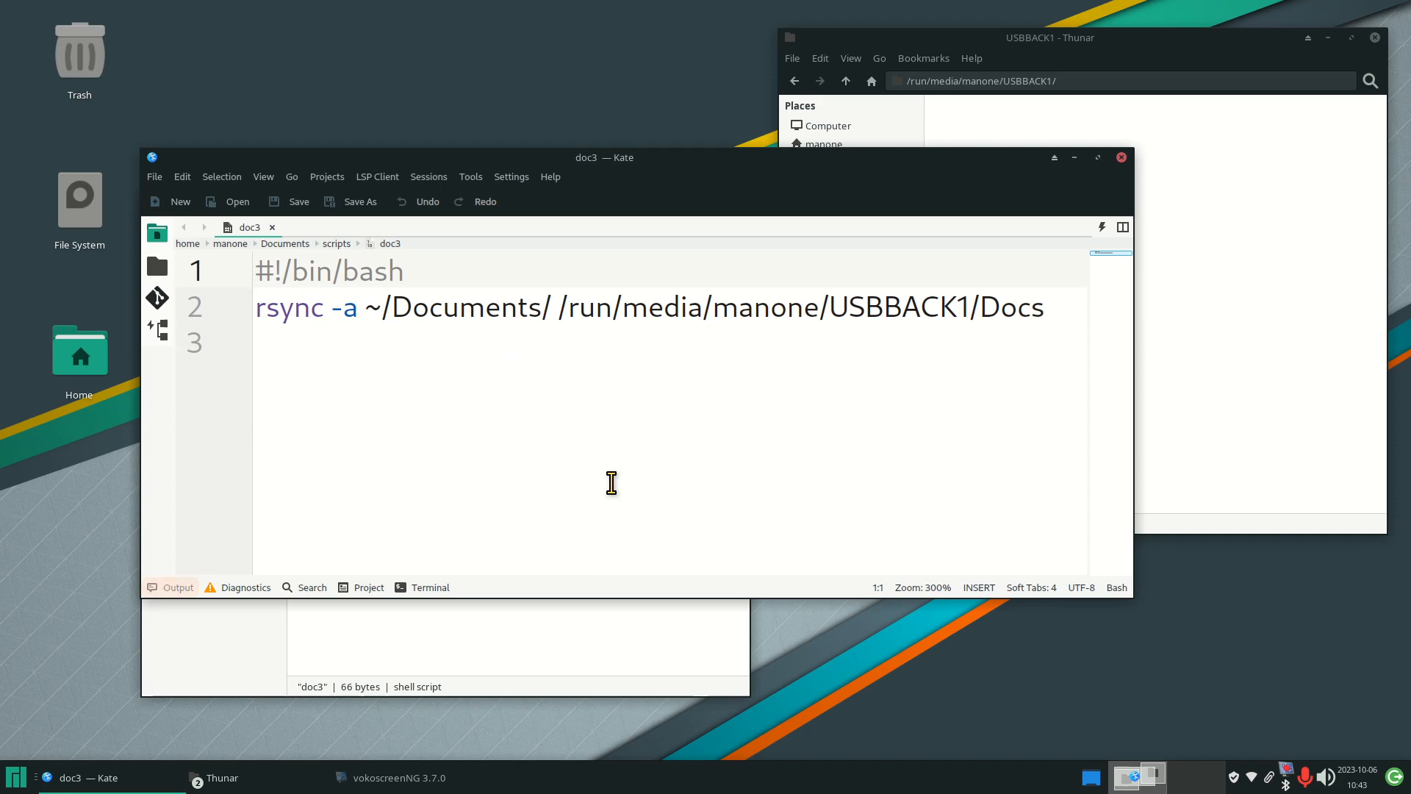
pyautogui.moveTo(423, 272); pyautogui.dragTo(252, 277)
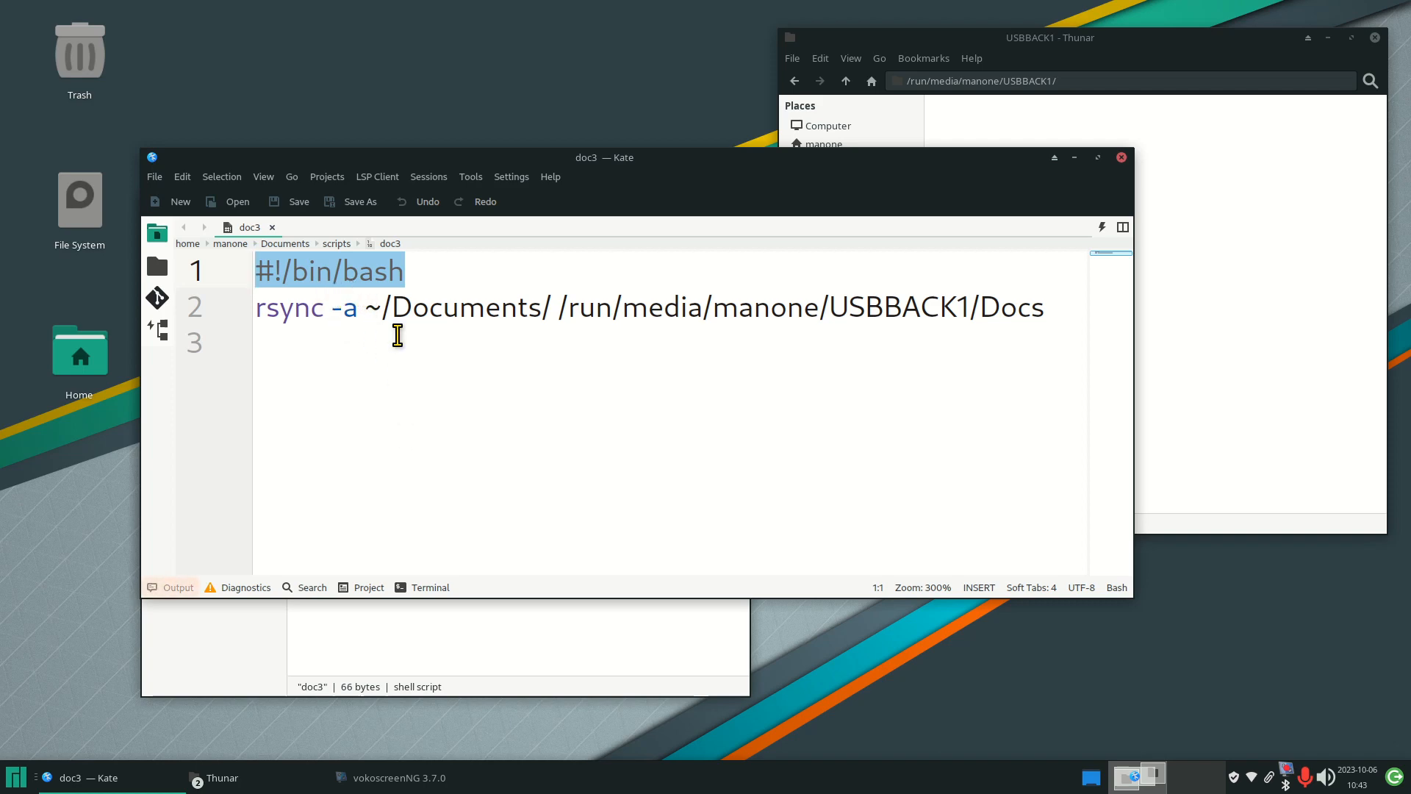
pyautogui.click(403, 413)
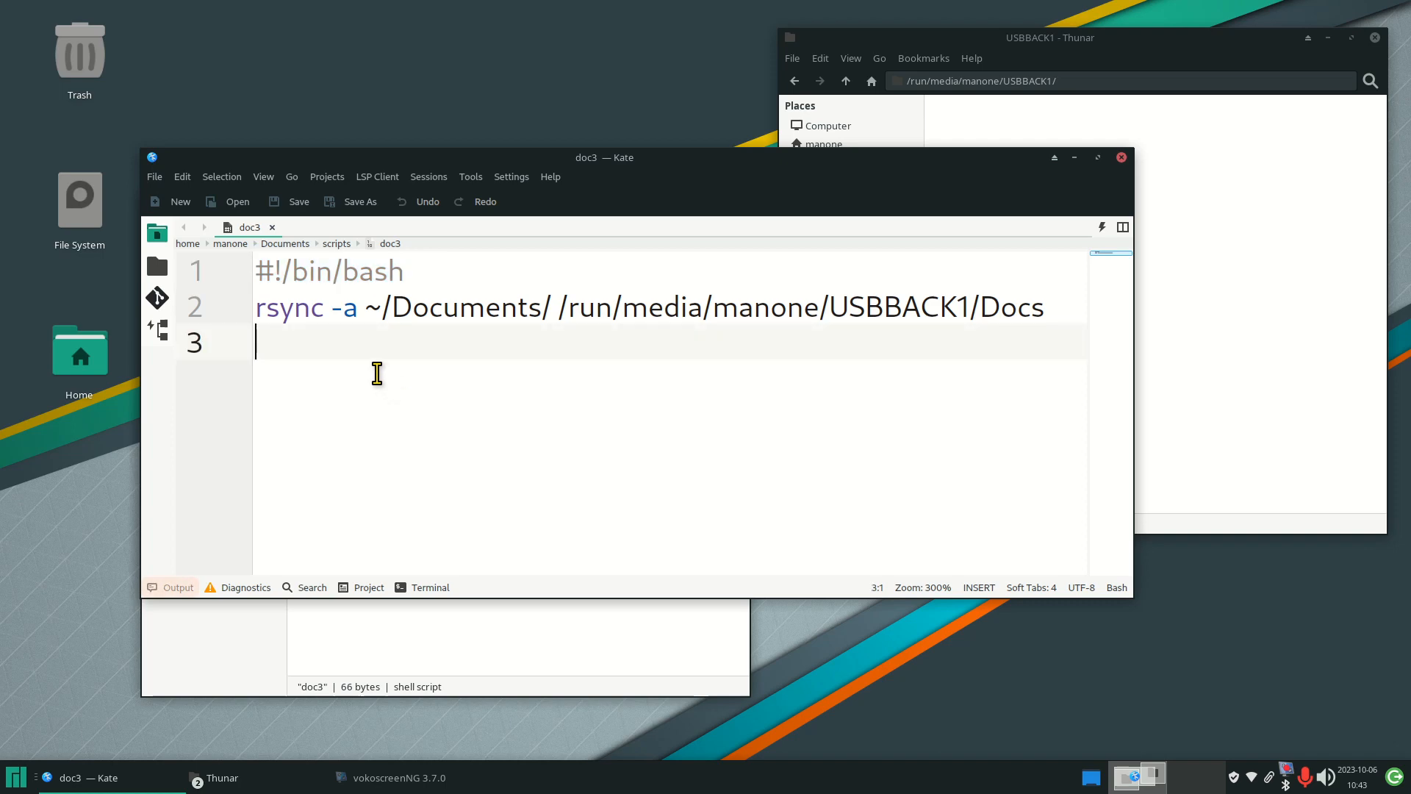
pyautogui.moveTo(260, 314); pyautogui.dragTo(357, 305)
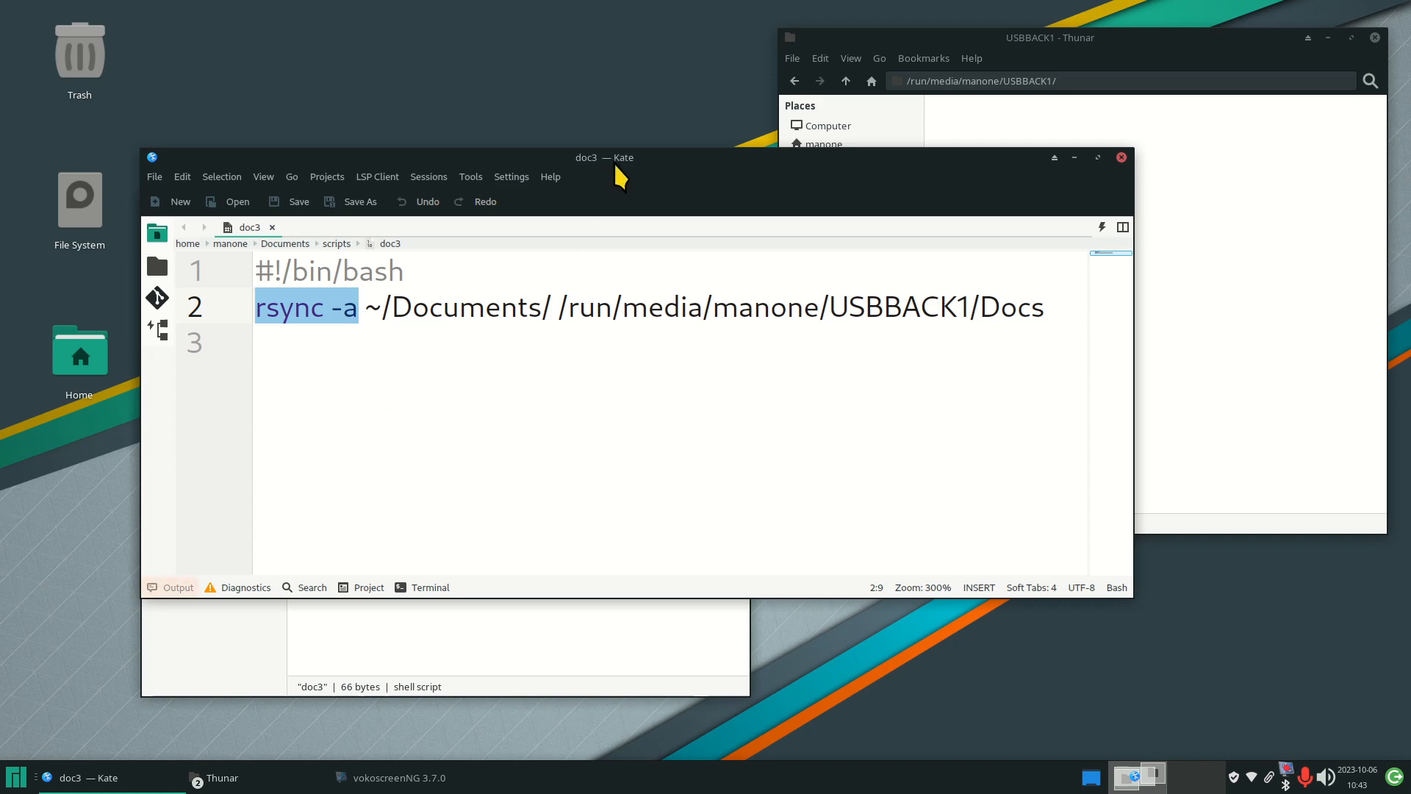
# Move the Kate window lower on the desktop, and highlight the source path ~/Documents/ and the USBBACK1 destination path in doc3.
pyautogui.moveTo(615, 162); pyautogui.dragTo(619, 369)
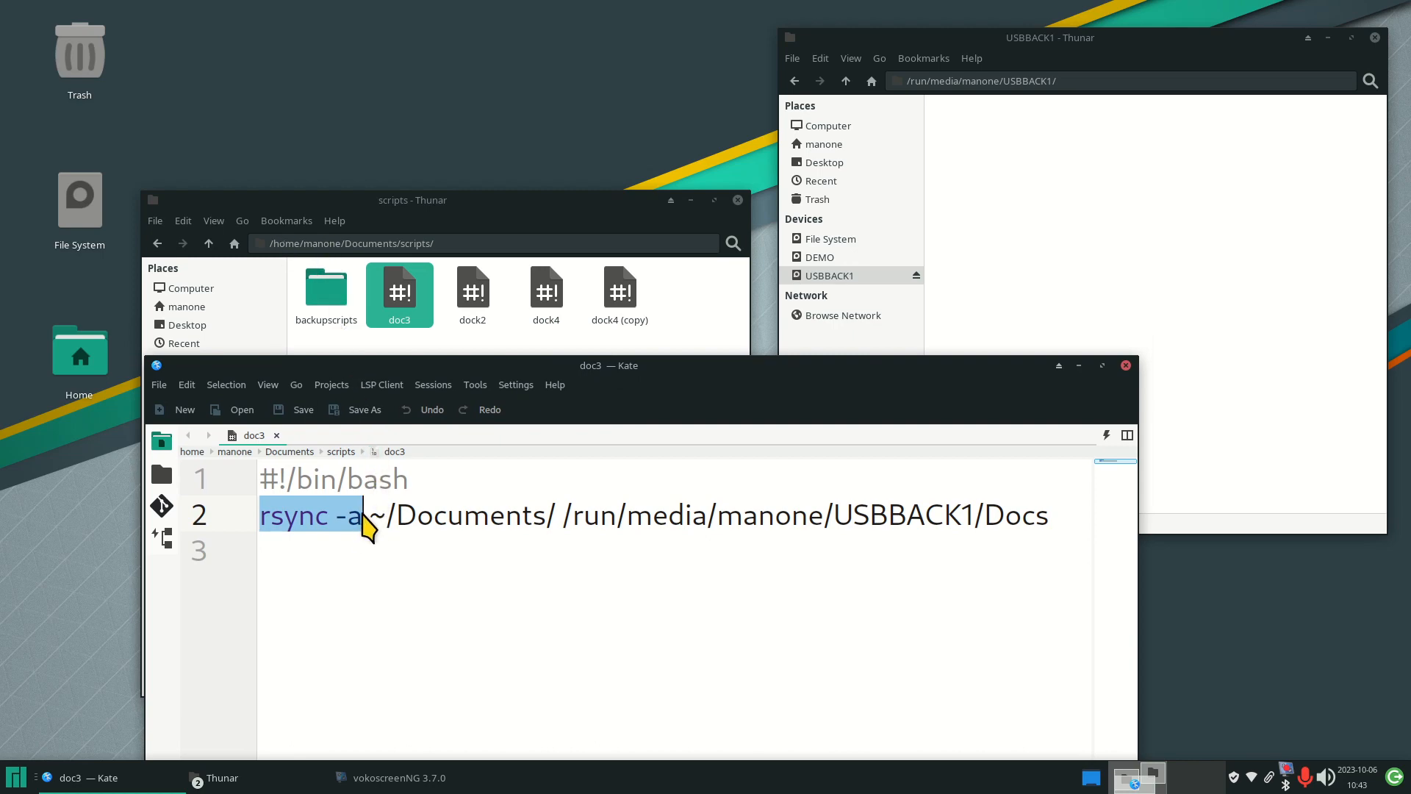
pyautogui.moveTo(370, 515); pyautogui.dragTo(394, 519)
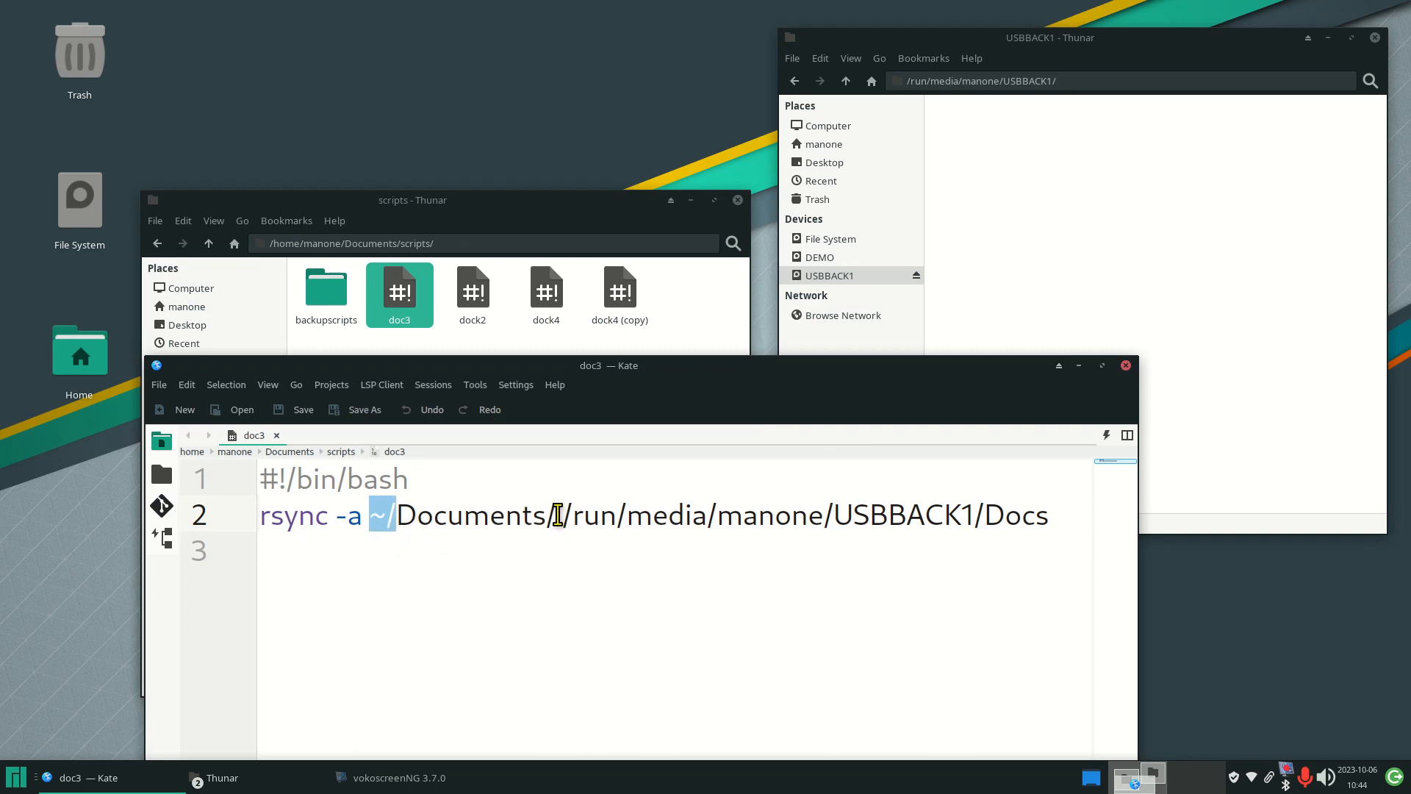
pyautogui.moveTo(558, 514); pyautogui.dragTo(544, 515)
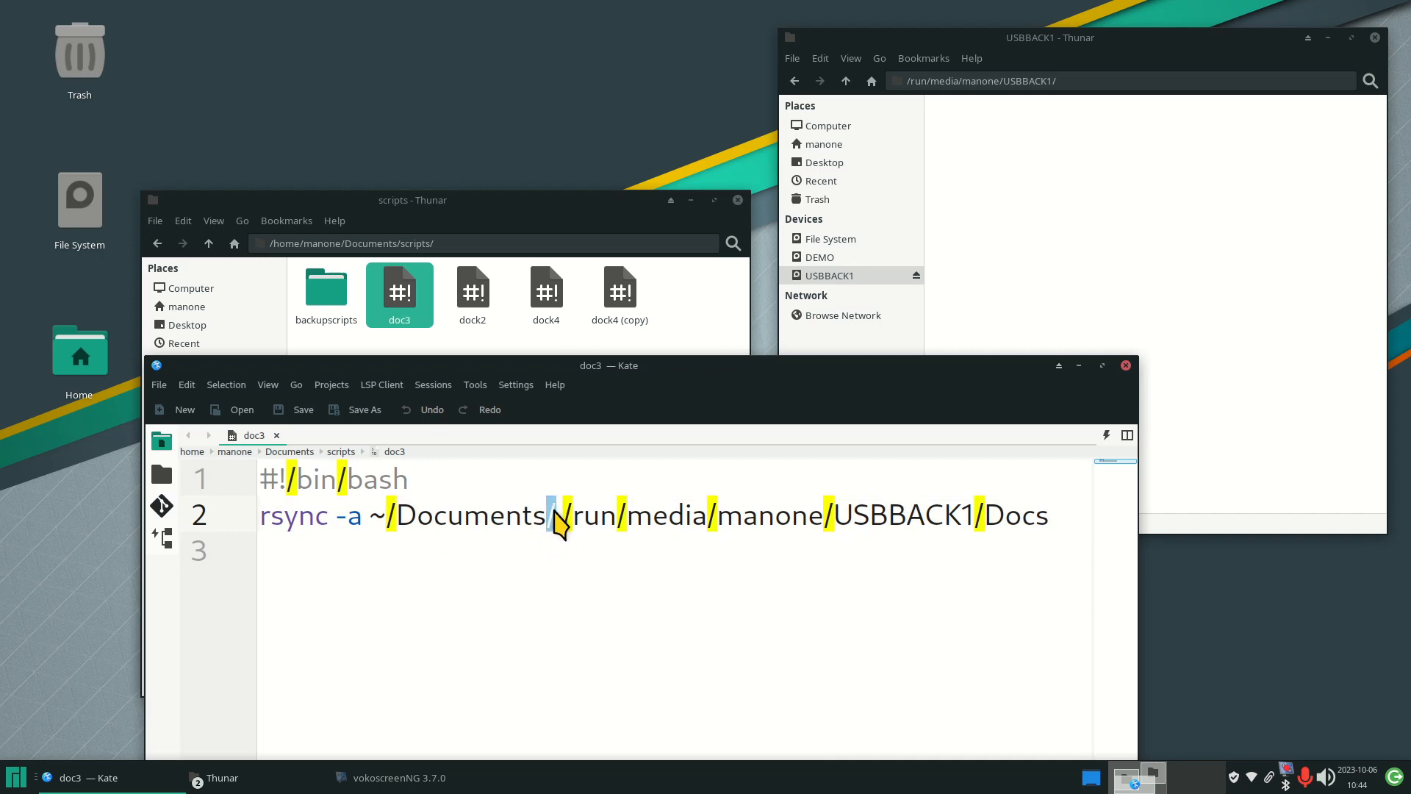
pyautogui.click(557, 511)
pyautogui.moveTo(555, 507); pyautogui.dragTo(369, 516)
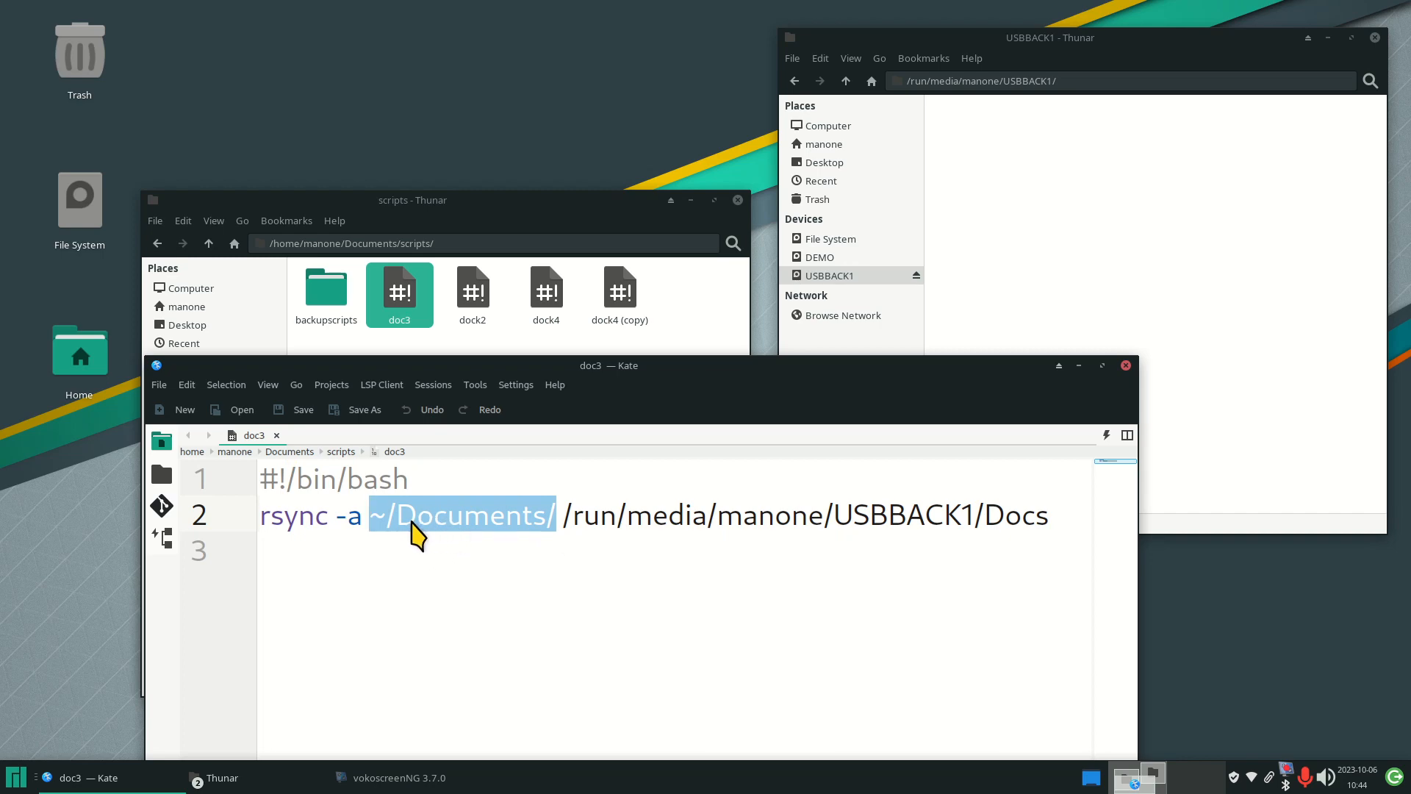
pyautogui.click(586, 563)
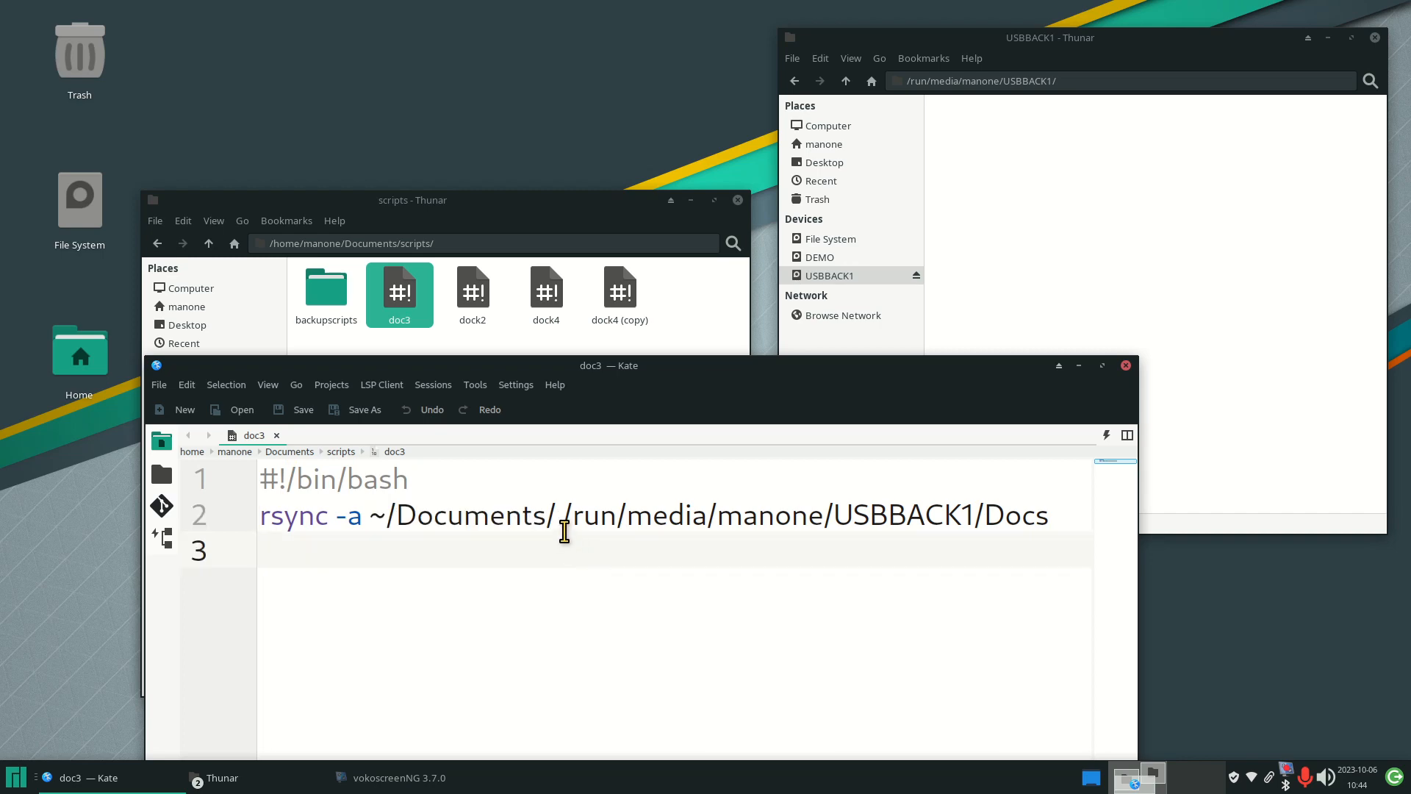
pyautogui.moveTo(565, 516); pyautogui.dragTo(1040, 516)
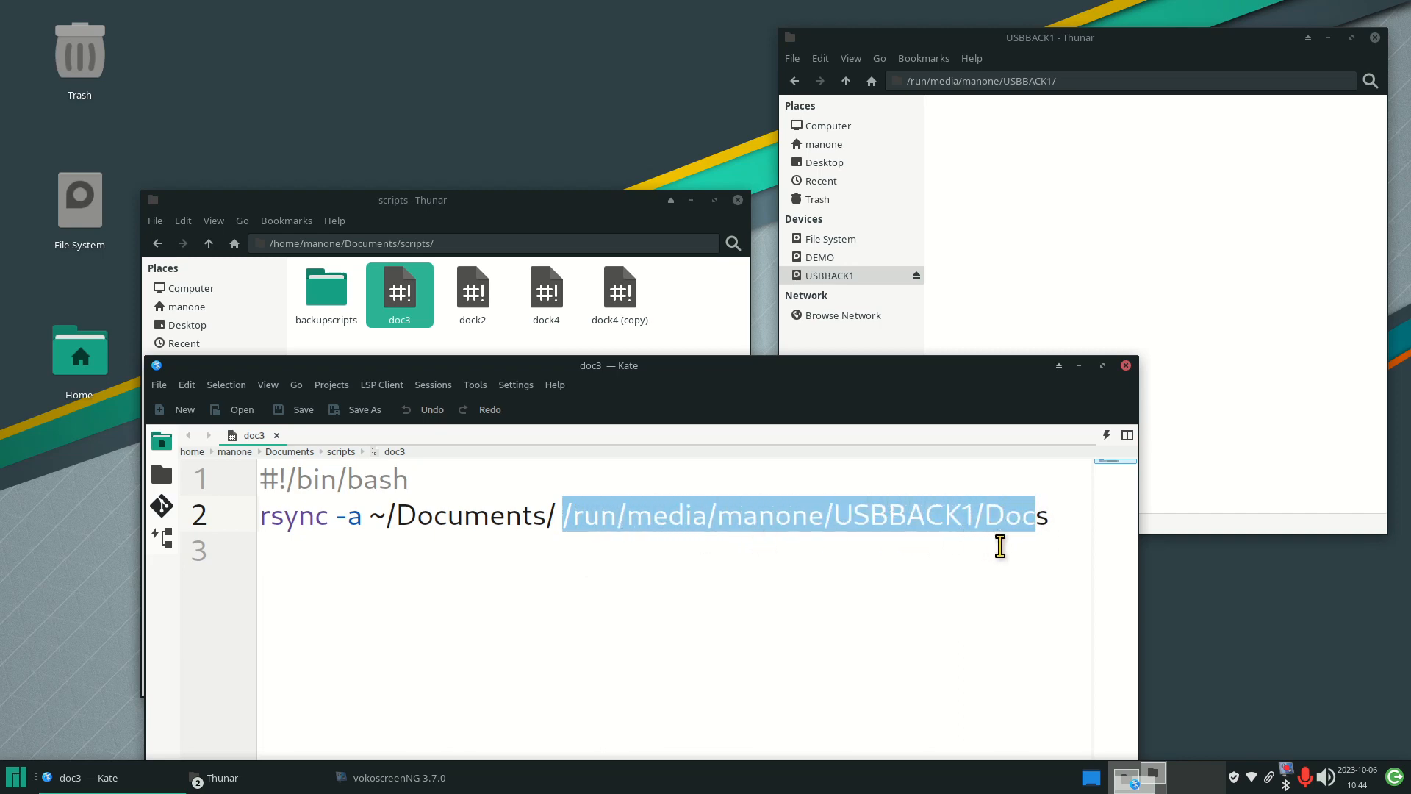
pyautogui.click(561, 514)
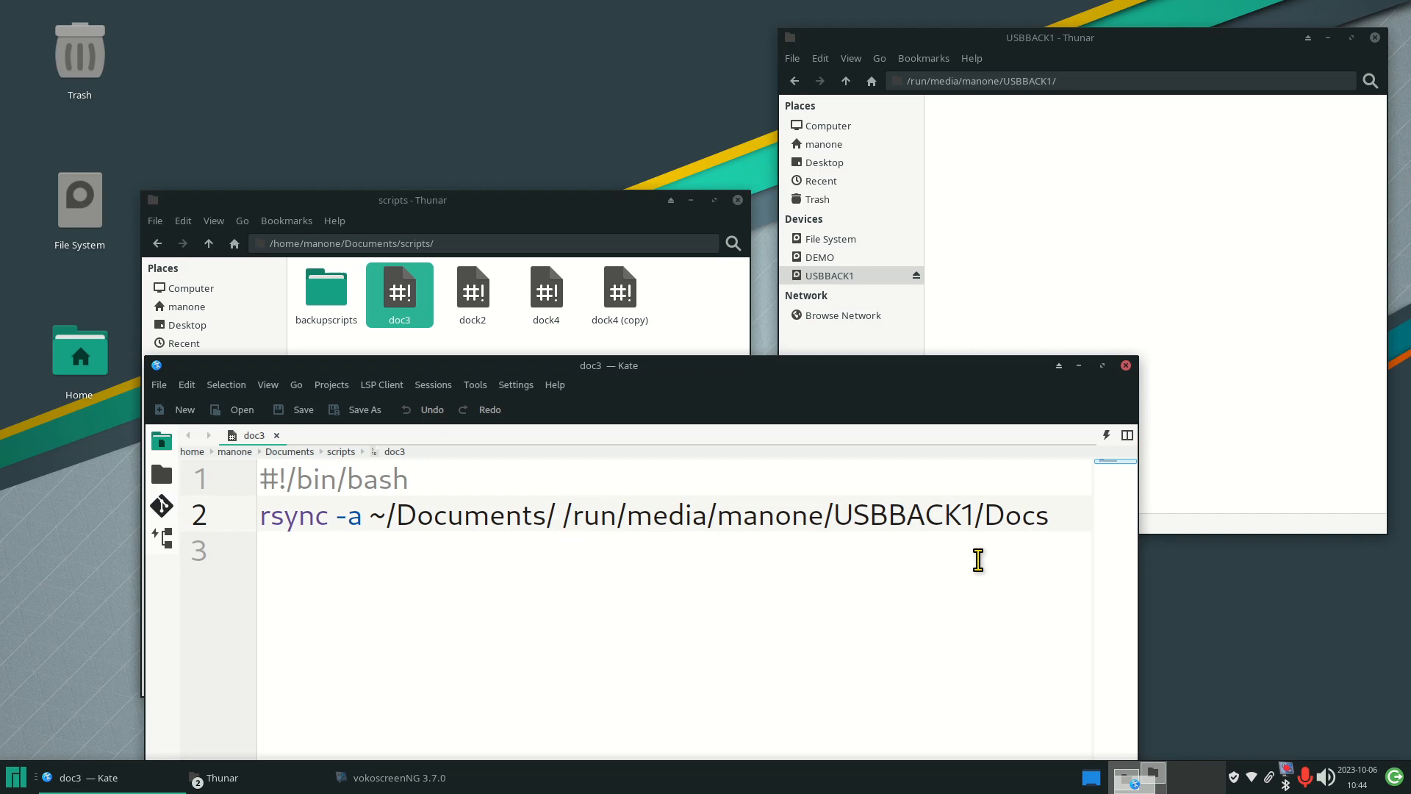
# Bring the USBBACK1 file manager window forward, highlight its full folder path, and return the window to the desktop's upper-right corner.
pyautogui.click(858, 270)
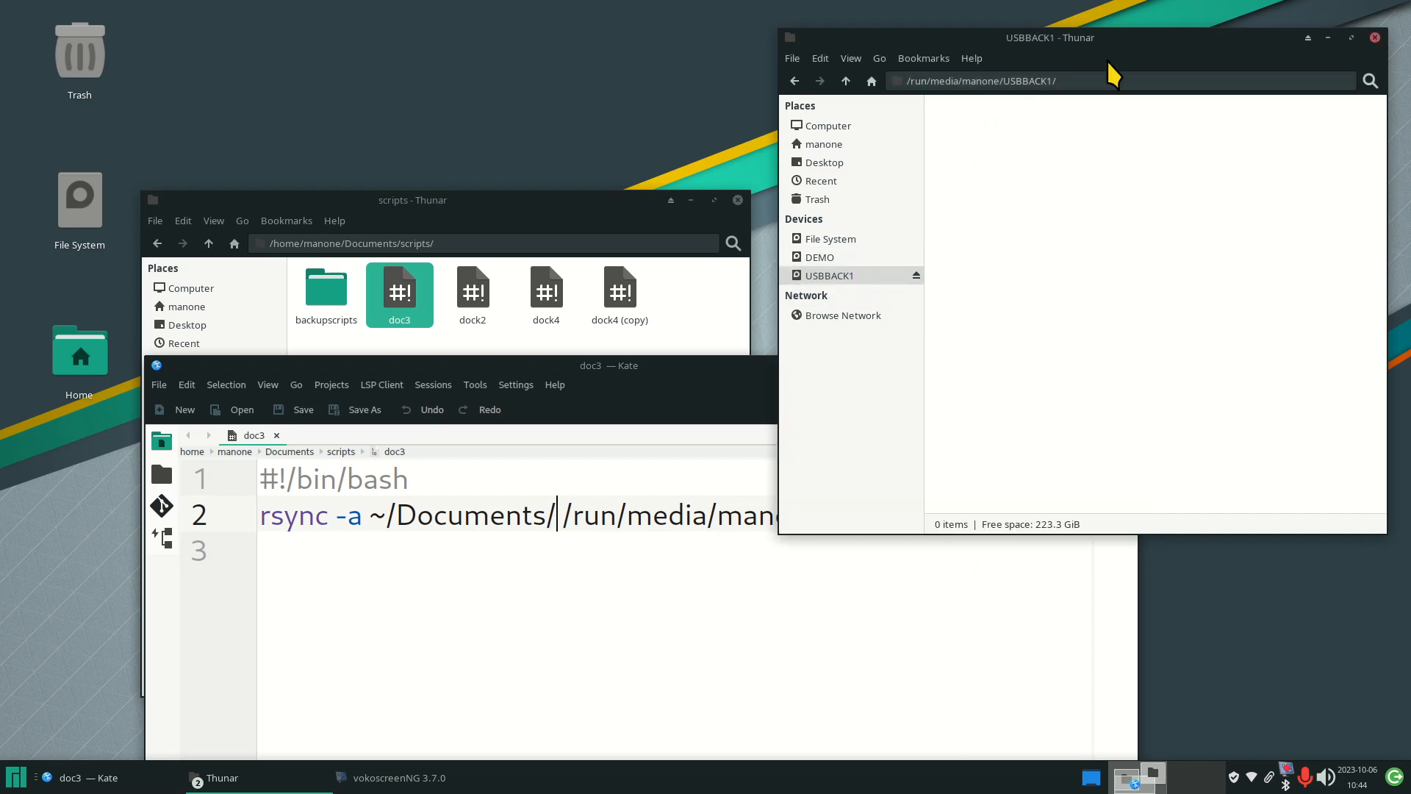
pyautogui.moveTo(1130, 48); pyautogui.dragTo(988, 265)
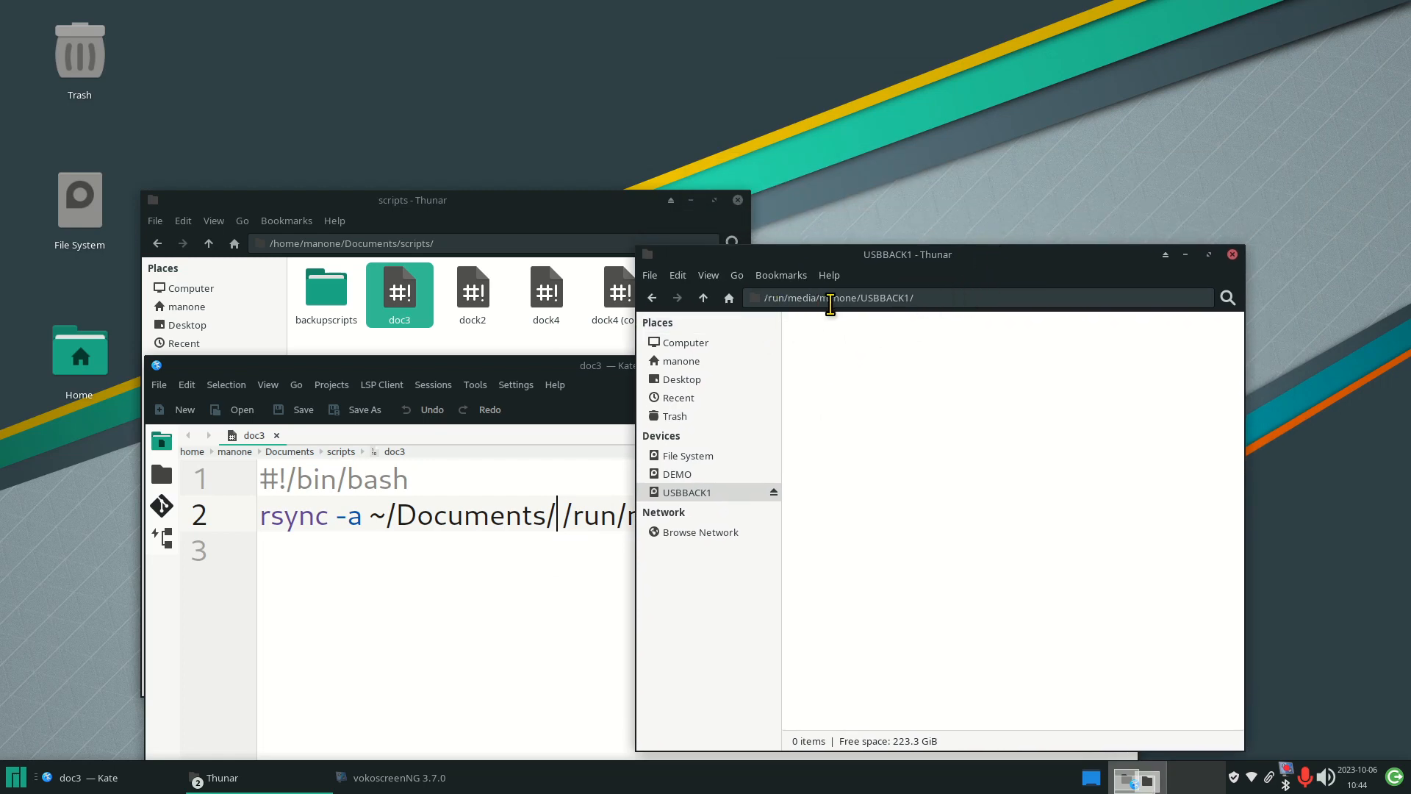
pyautogui.moveTo(936, 298); pyautogui.dragTo(763, 298)
pyautogui.rightClick(794, 301)
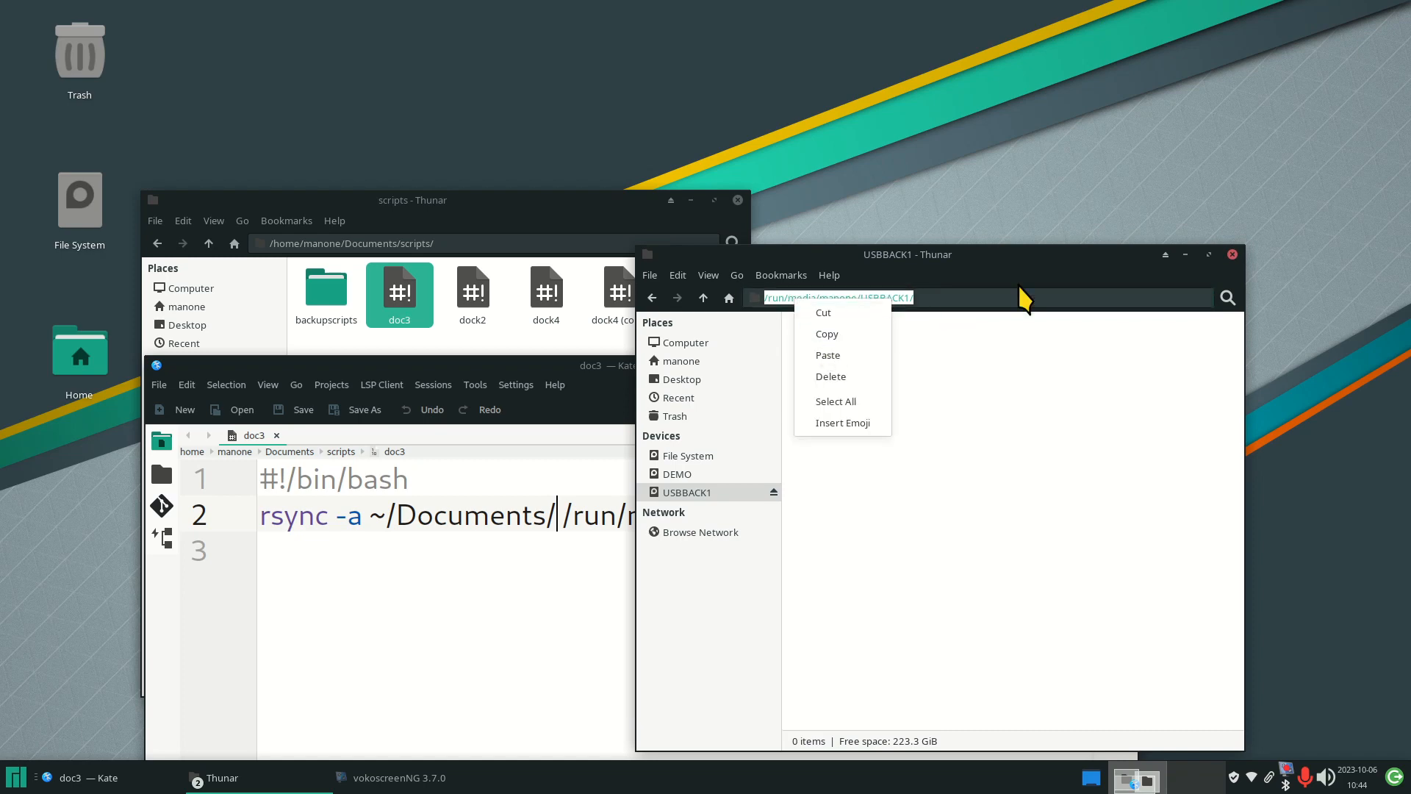
pyautogui.click(1181, 125)
pyautogui.moveTo(1061, 247); pyautogui.dragTo(1214, 2)
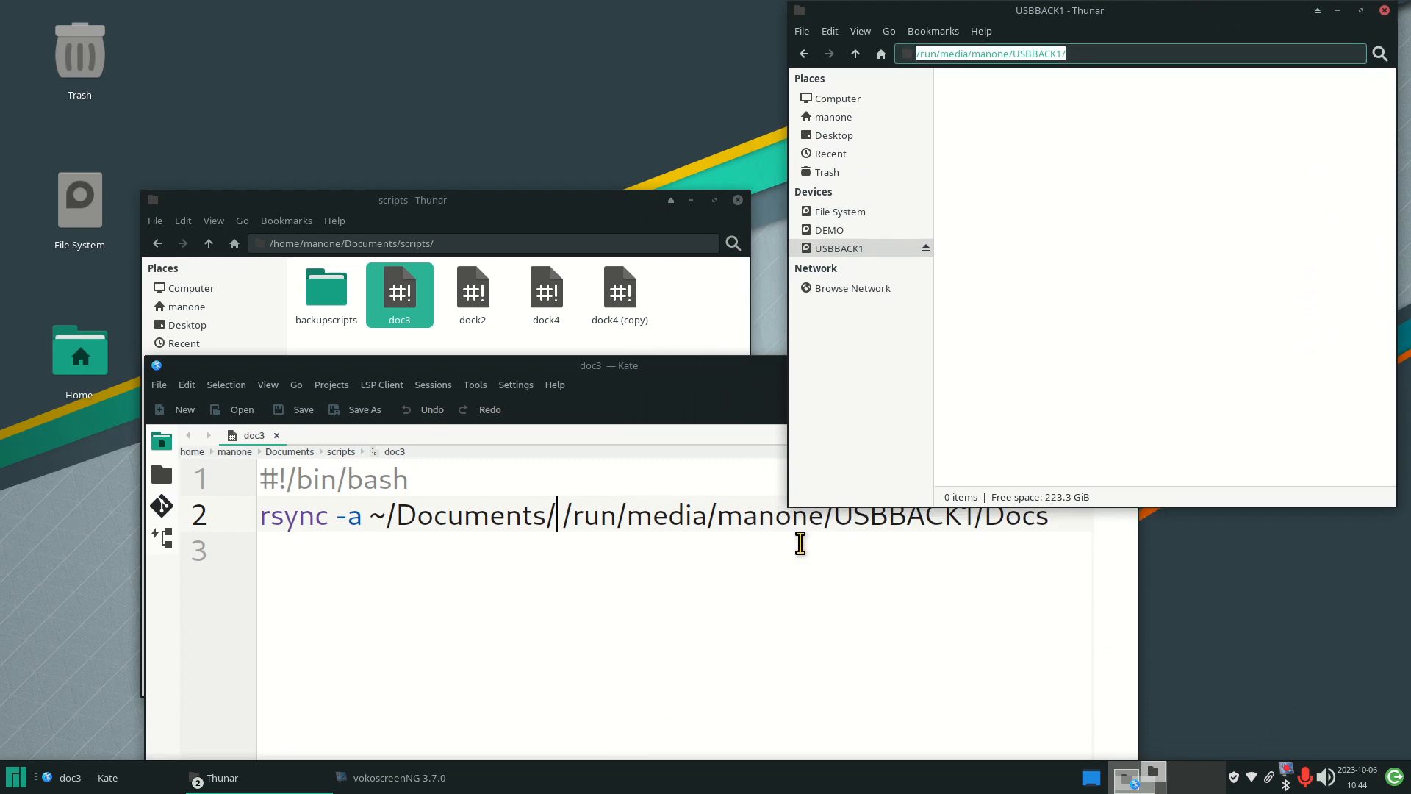
# Reposition and widen the Kate window, highlight the destination folder name Docs in doc3, and close the editor.
pyautogui.click(700, 373)
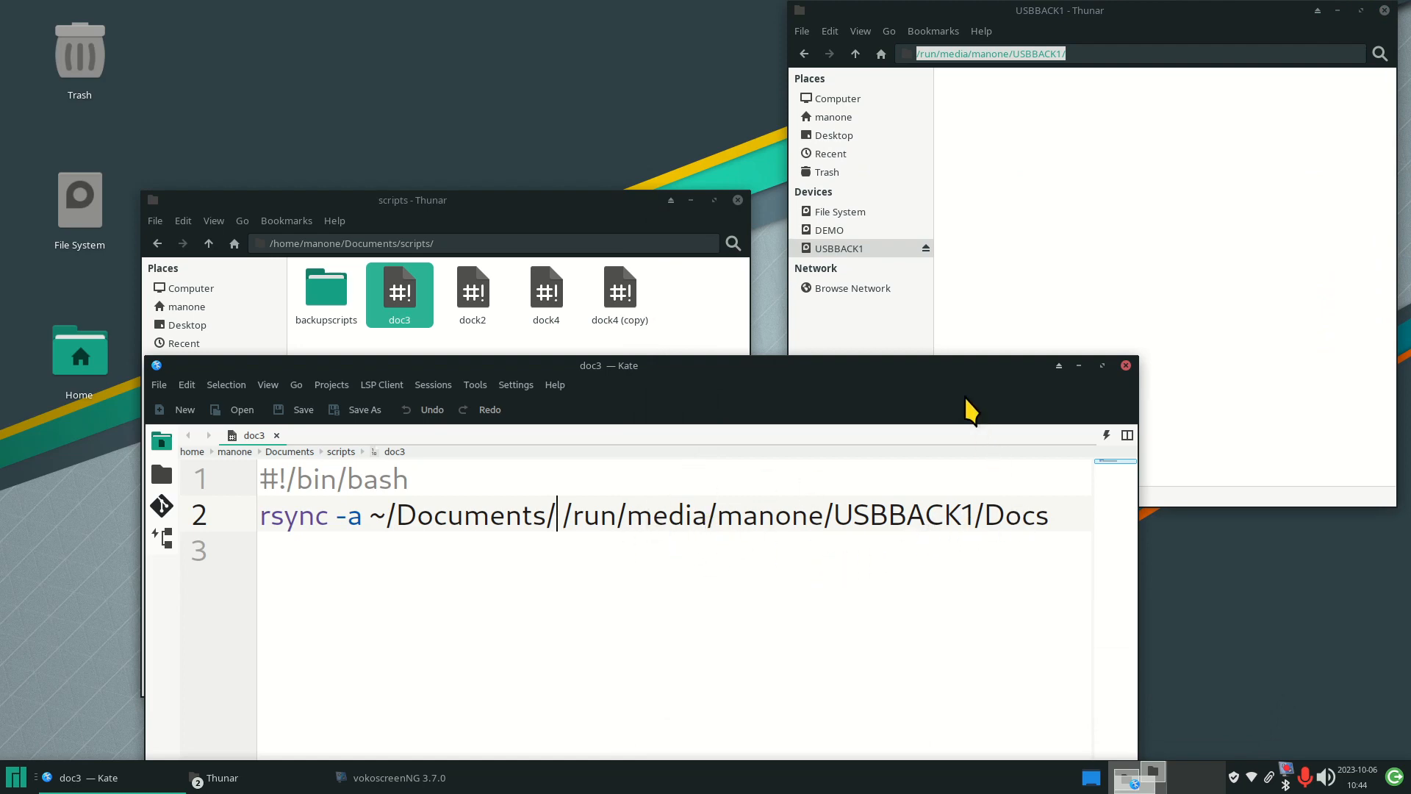
pyautogui.moveTo(977, 403); pyautogui.dragTo(911, 276)
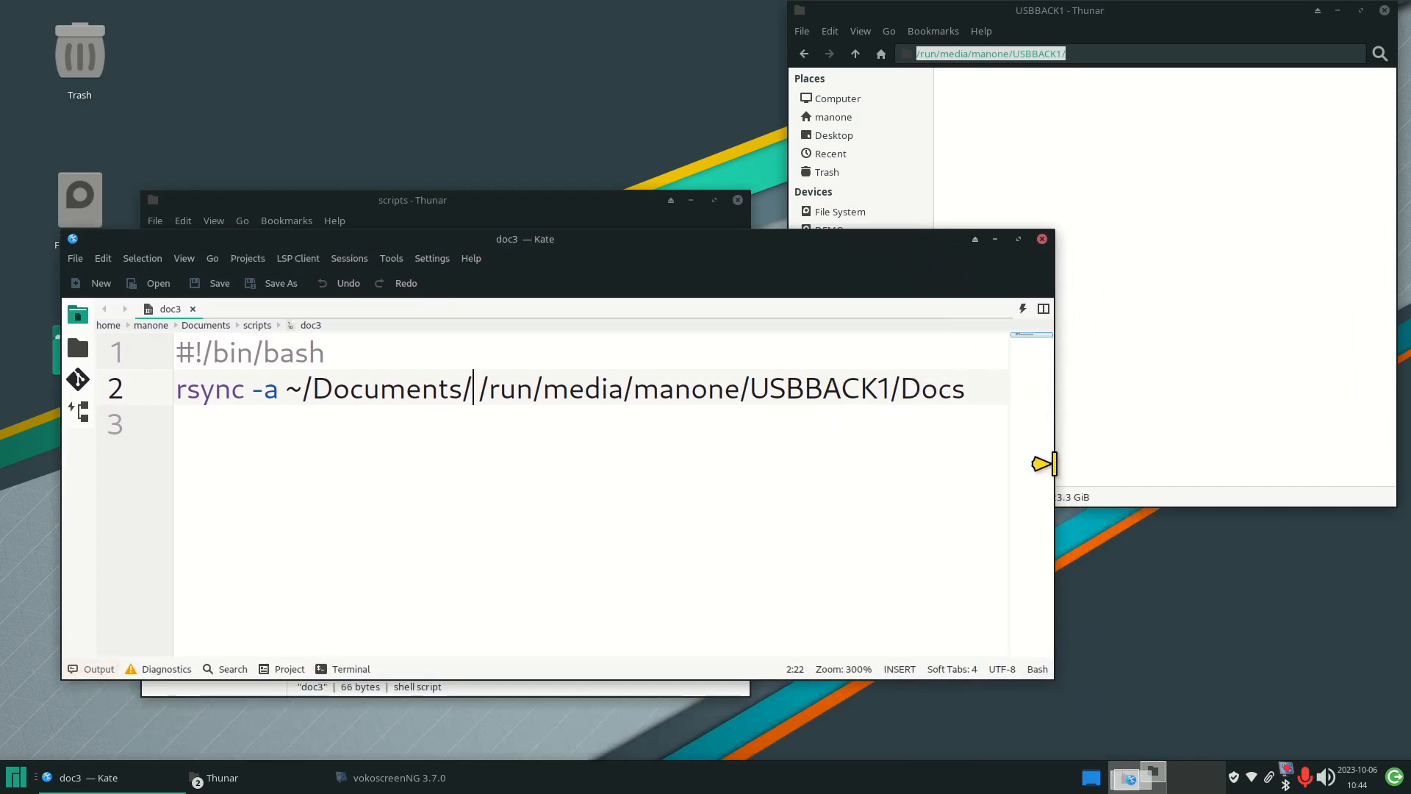
pyautogui.moveTo(1055, 463); pyautogui.dragTo(1192, 476)
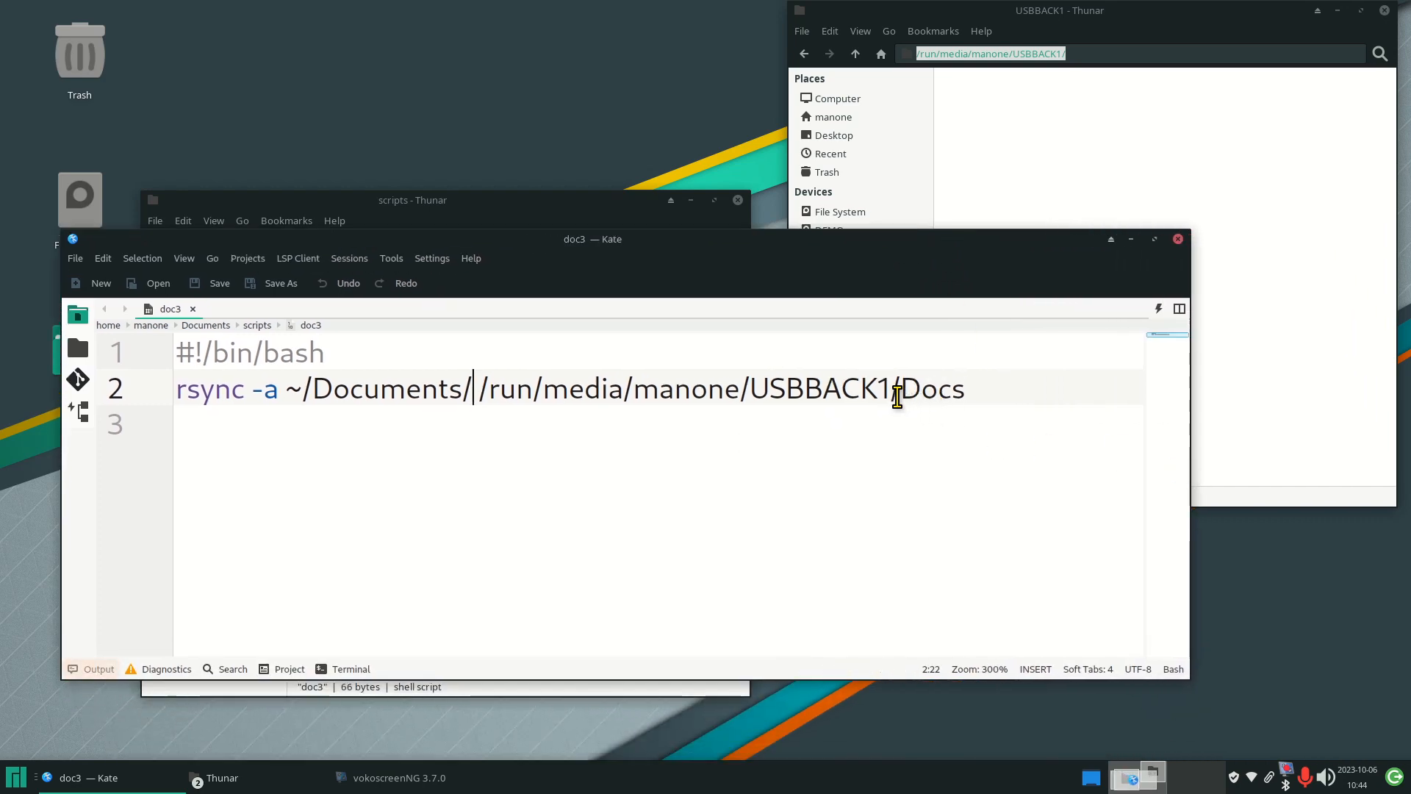
pyautogui.moveTo(901, 390); pyautogui.dragTo(965, 390)
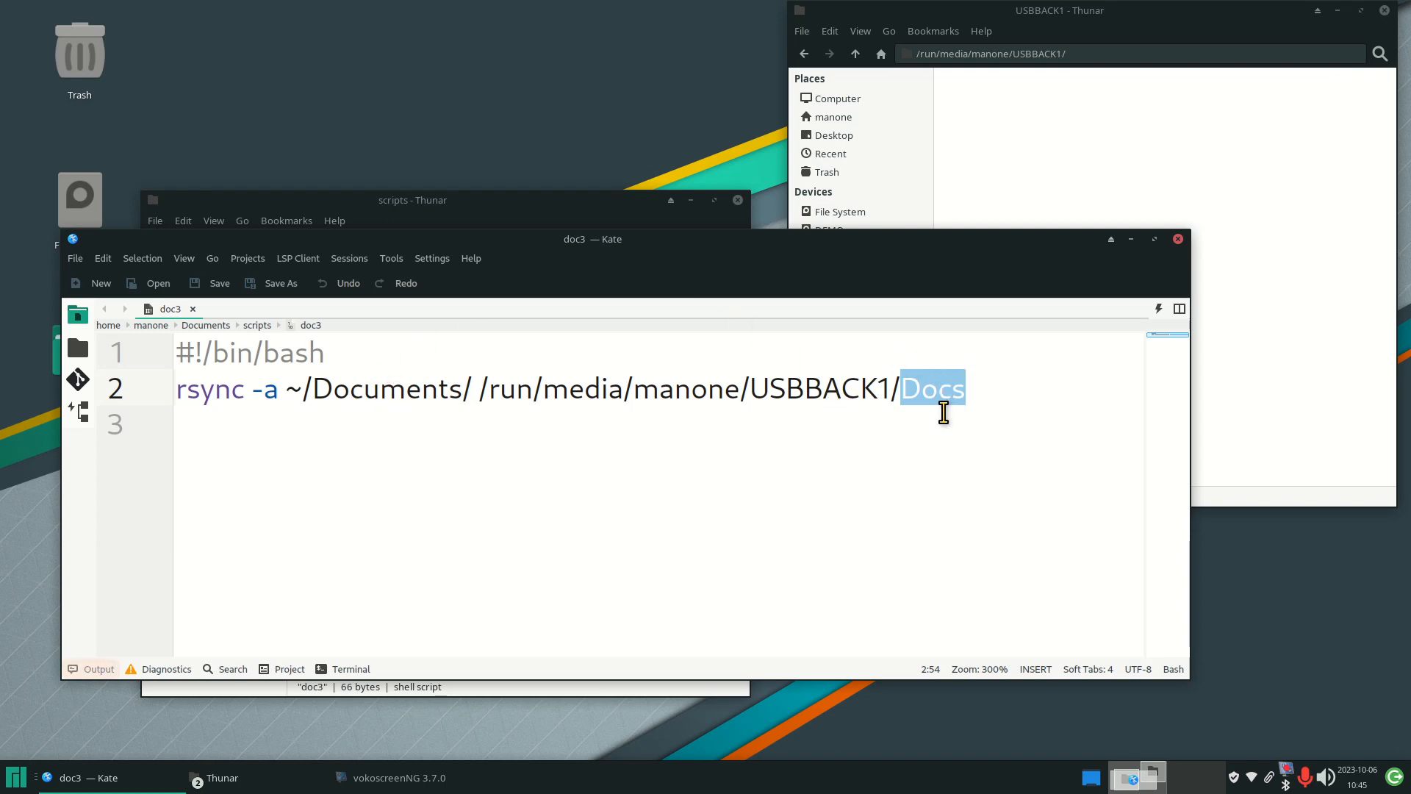
pyautogui.click(1178, 239)
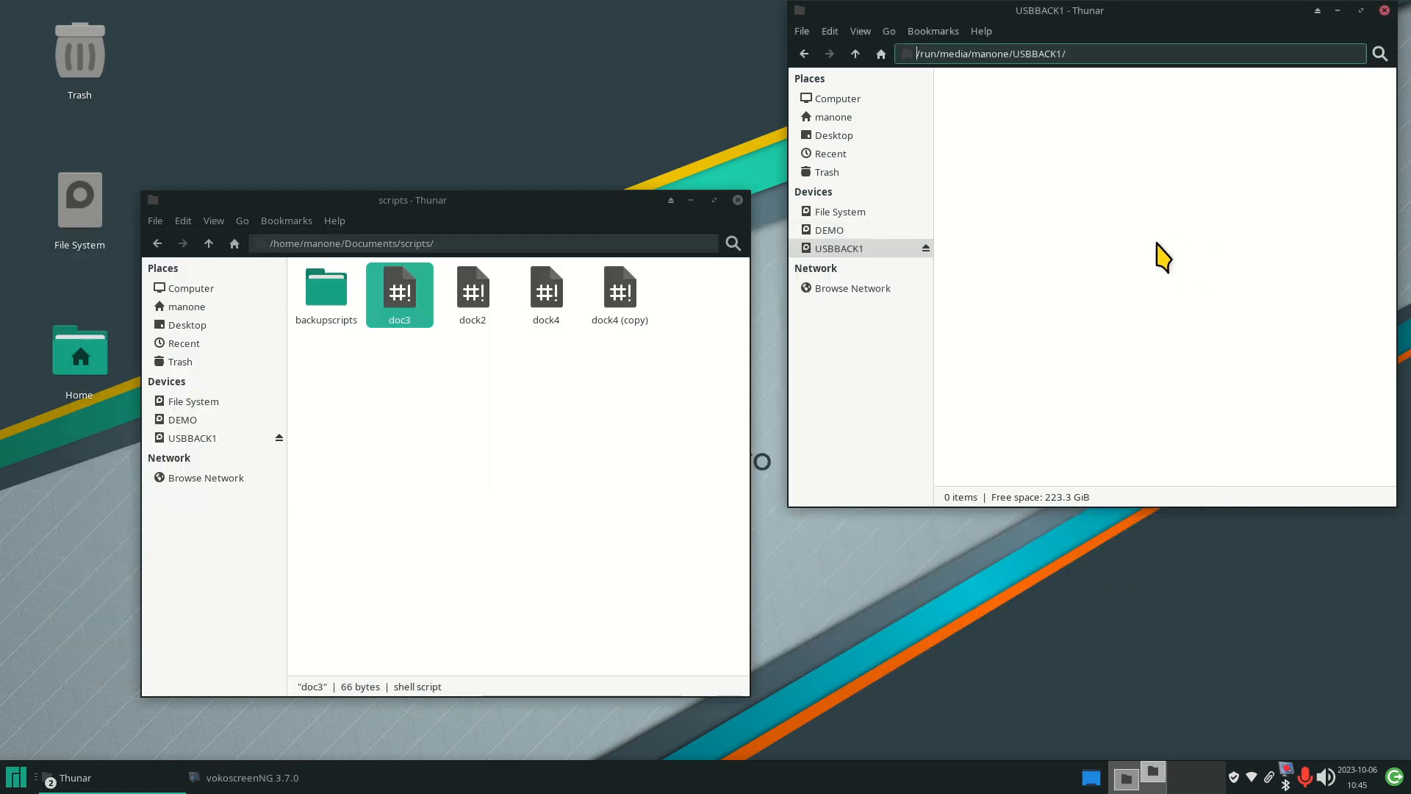
# Create a link to the doc3 script on the desktop, and run it to back up Documents to USBBACK1.
pyautogui.rightClick(402, 297)
pyautogui.moveTo(466, 347)
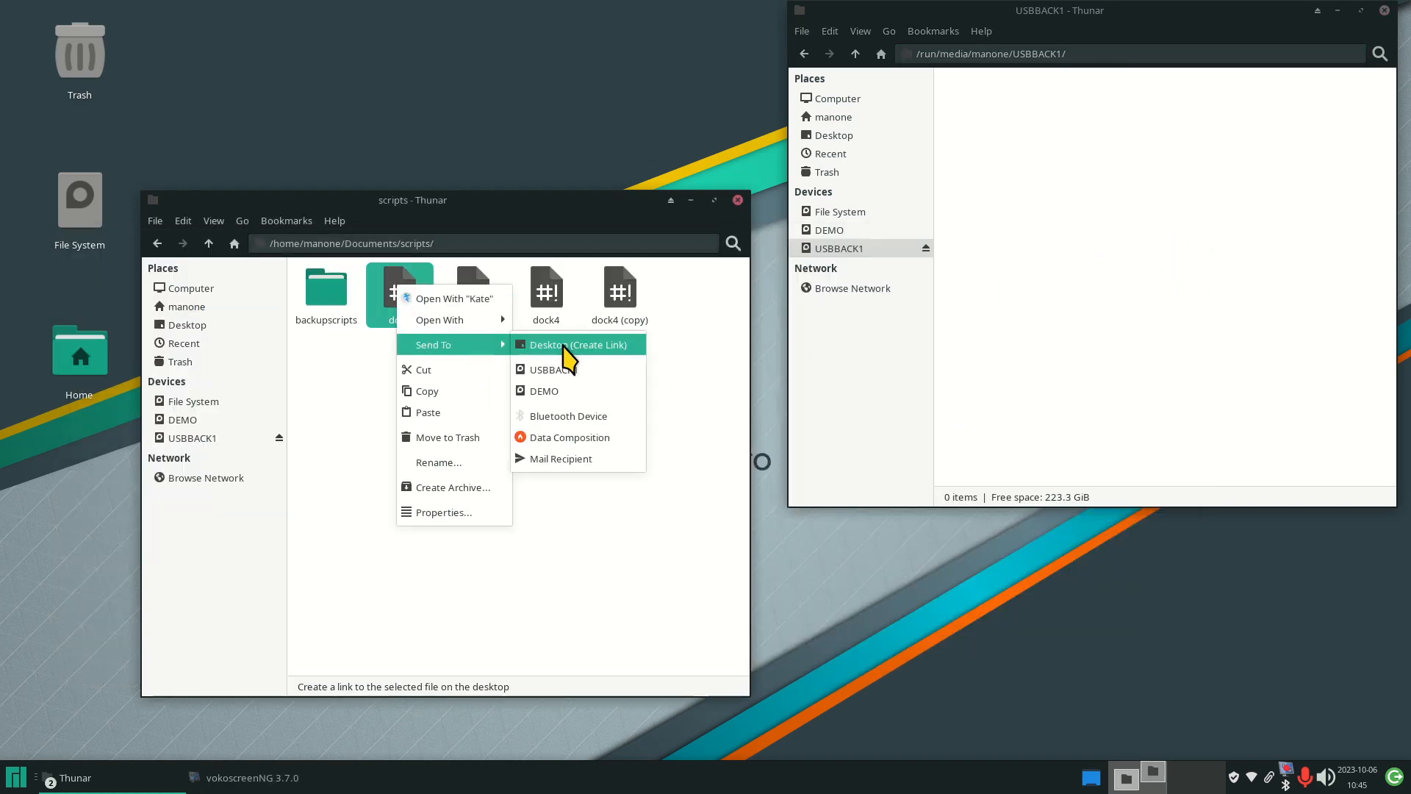
pyautogui.click(564, 346)
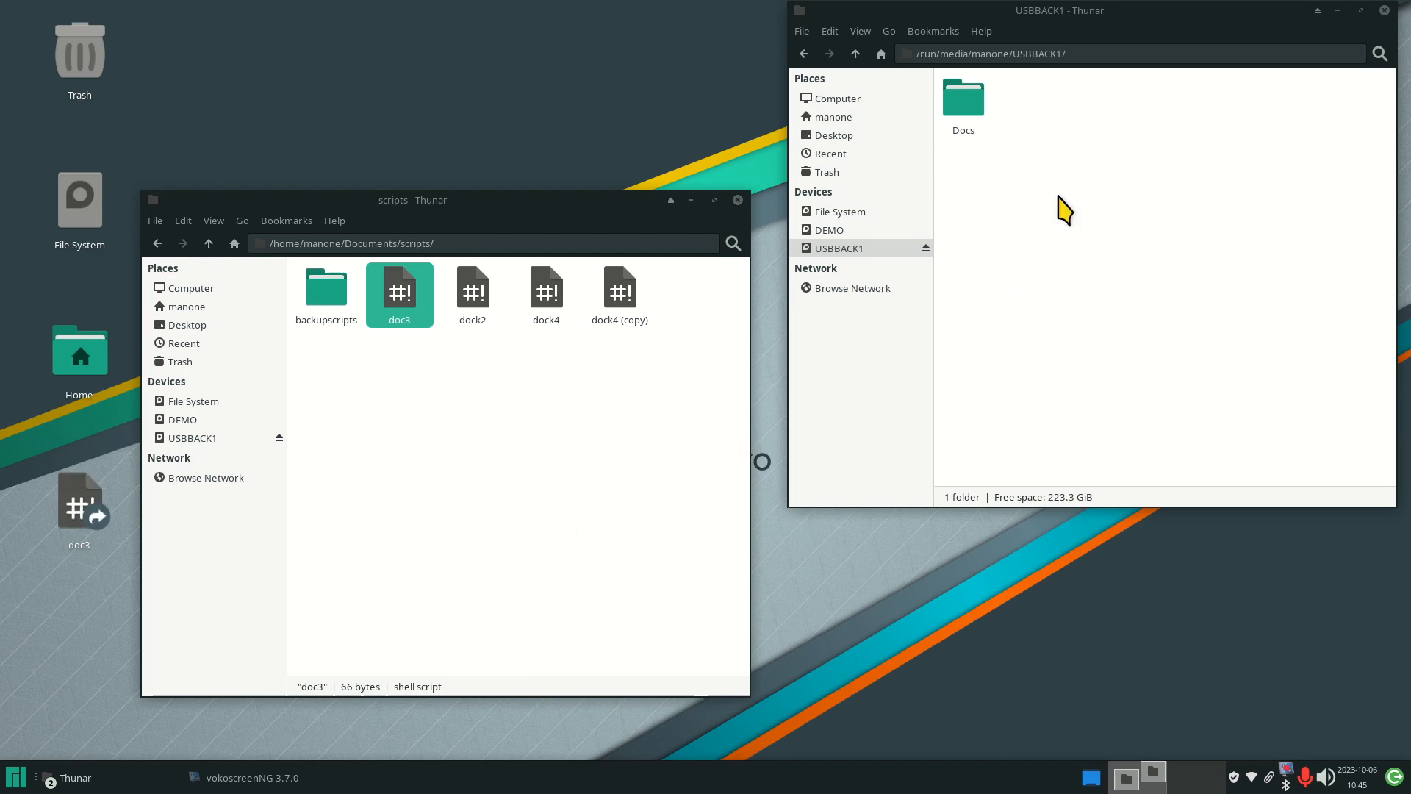
# Compare the contents of the Docs folder on USBBACK1 with those of the home Documents folder.
pyautogui.doubleClick(967, 102)
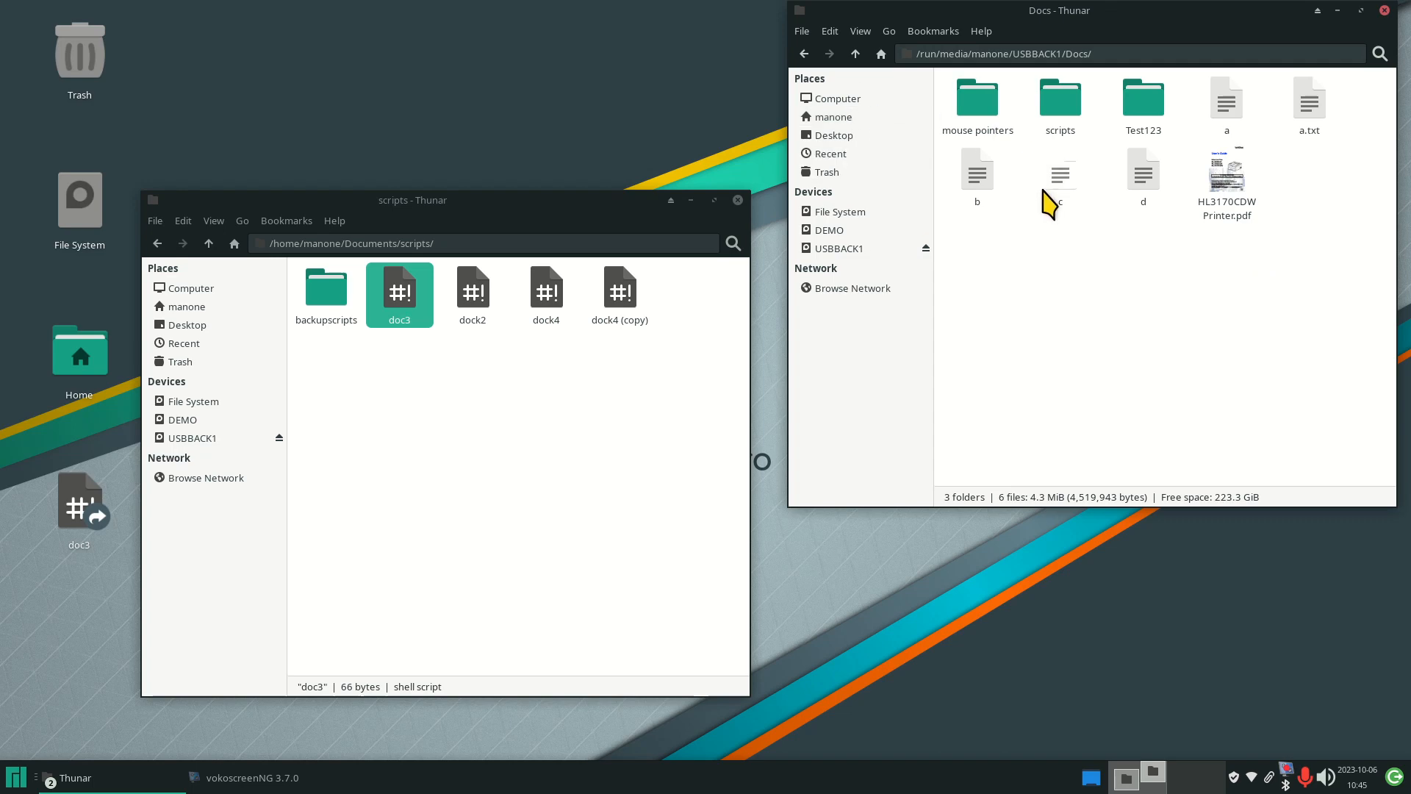
pyautogui.click(832, 118)
pyautogui.doubleClick(1037, 103)
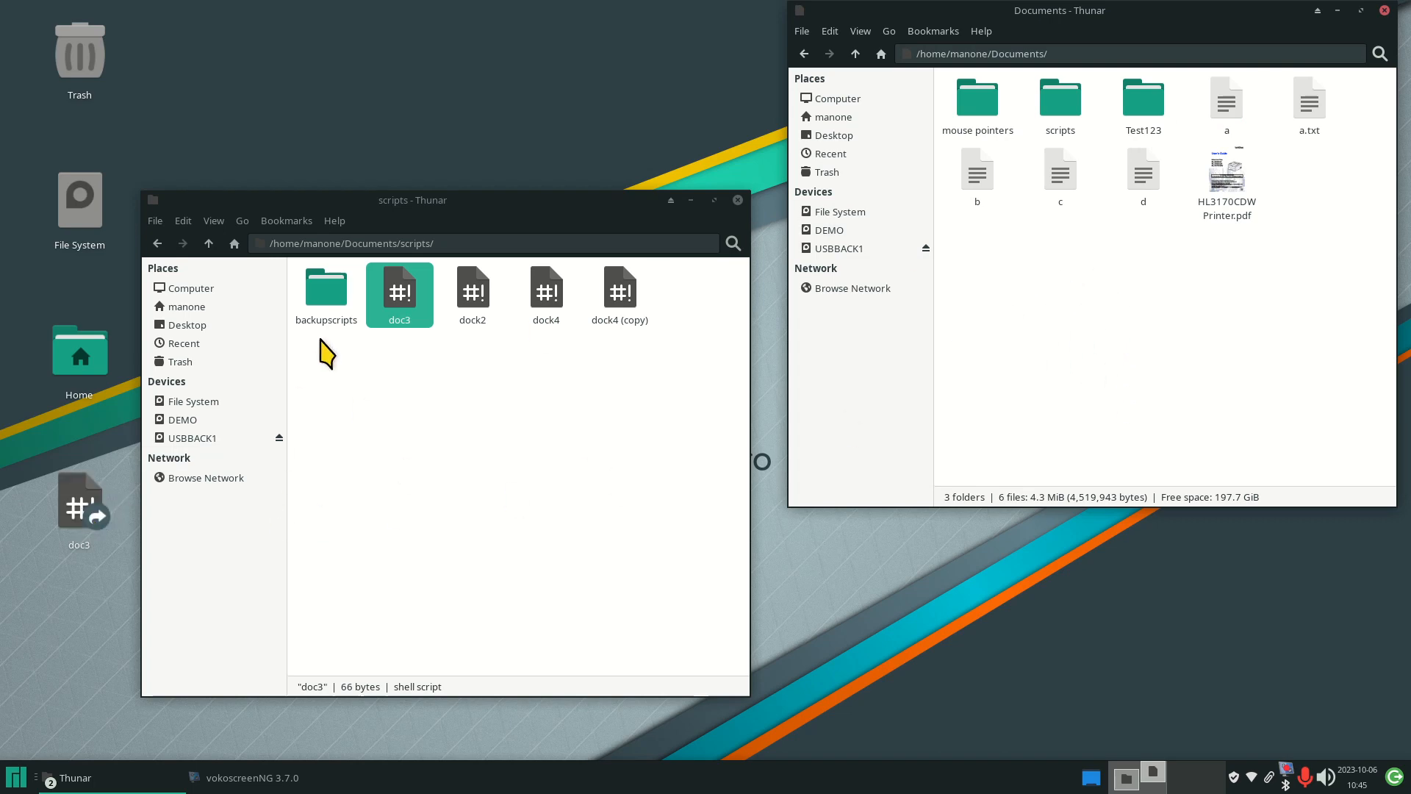
# Open the dock2 script in Kate, enlarge its text to read the rsync command, and close the editor.
pyautogui.click(471, 297)
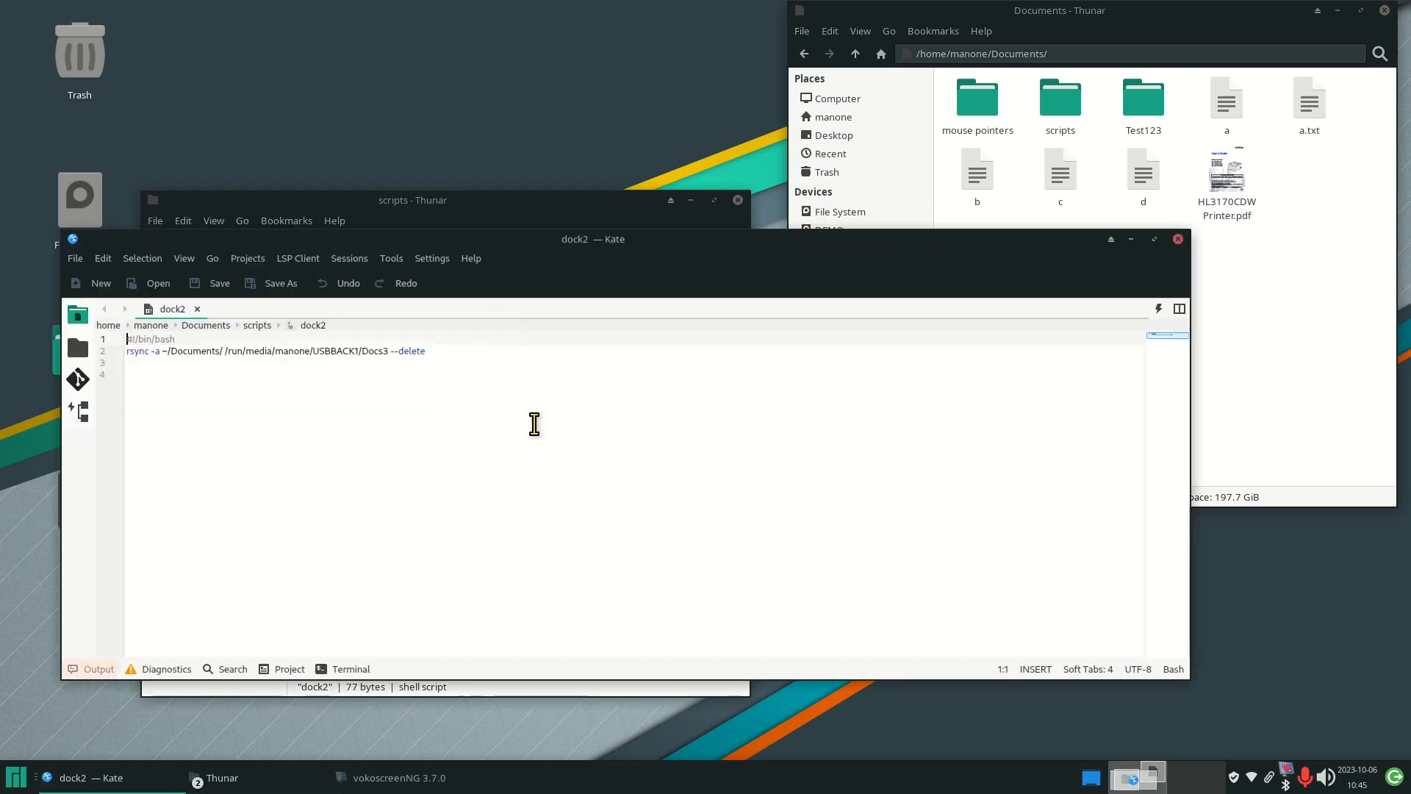
pyautogui.scroll(11, 580, 478)
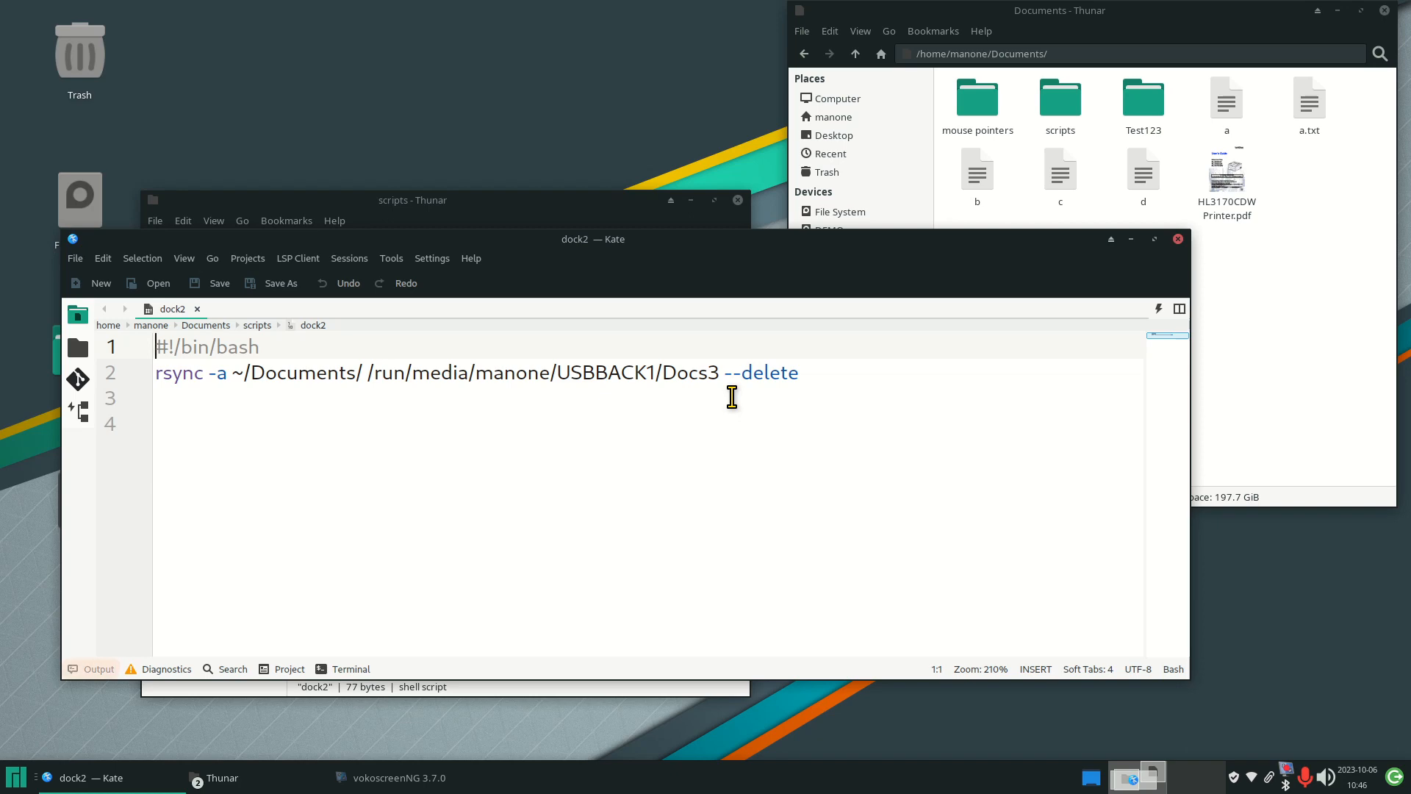
pyautogui.click(1178, 239)
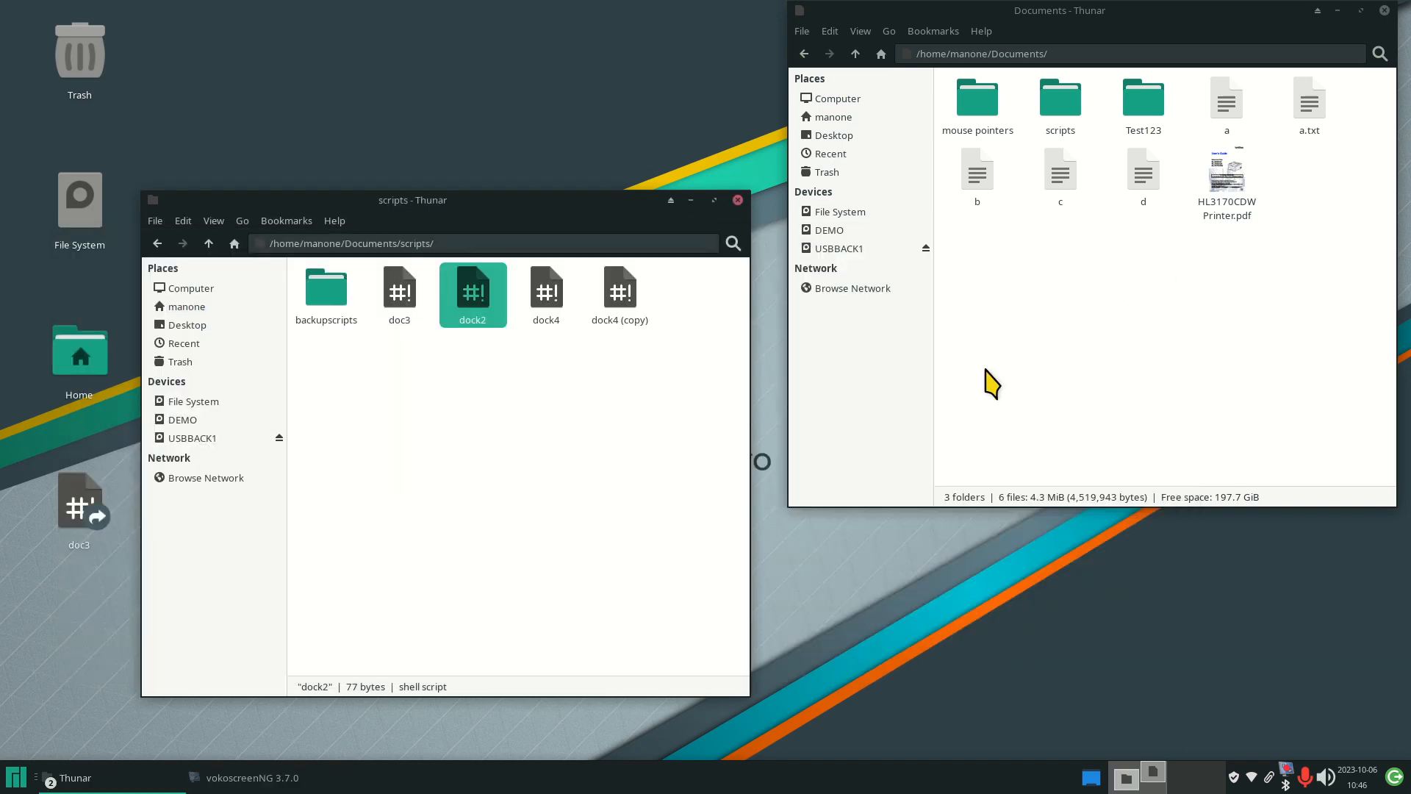
# Open the dock4 script in Kate, enlarge its text to read the four rsync commands, and close the editor.
pyautogui.doubleClick(550, 295)
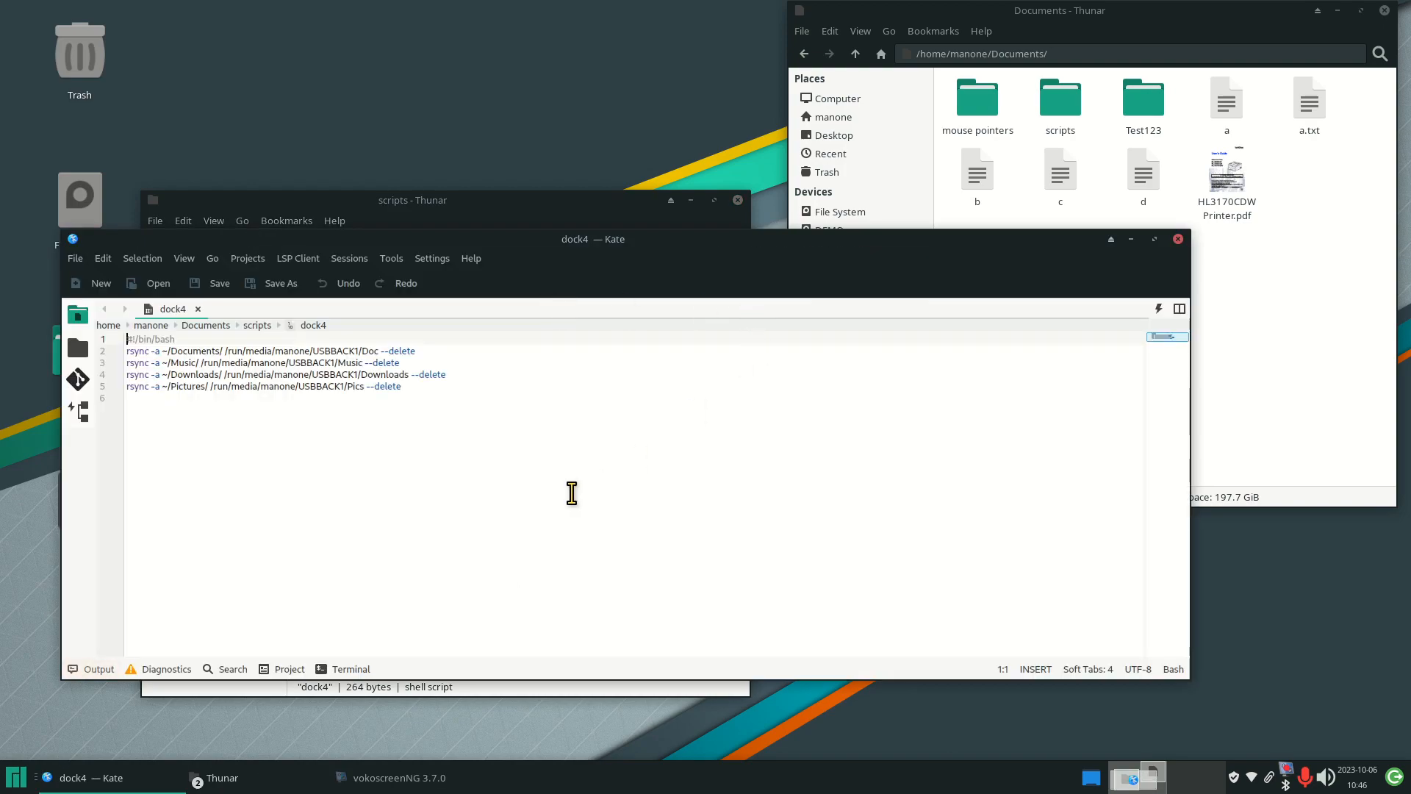
pyautogui.scroll(5, 560, 562)
pyautogui.scroll(1, 561, 568)
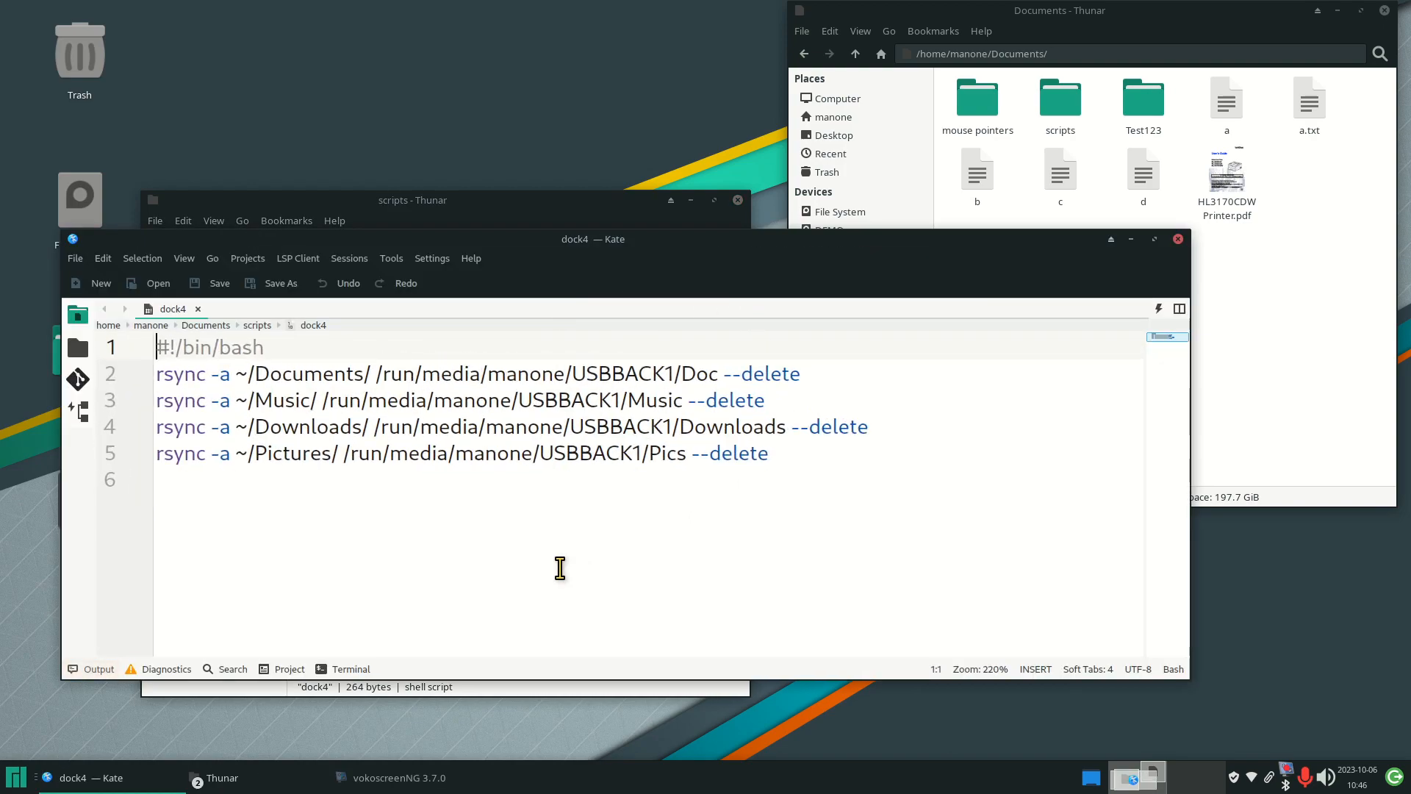
pyautogui.moveTo(741, 240); pyautogui.dragTo(719, 199)
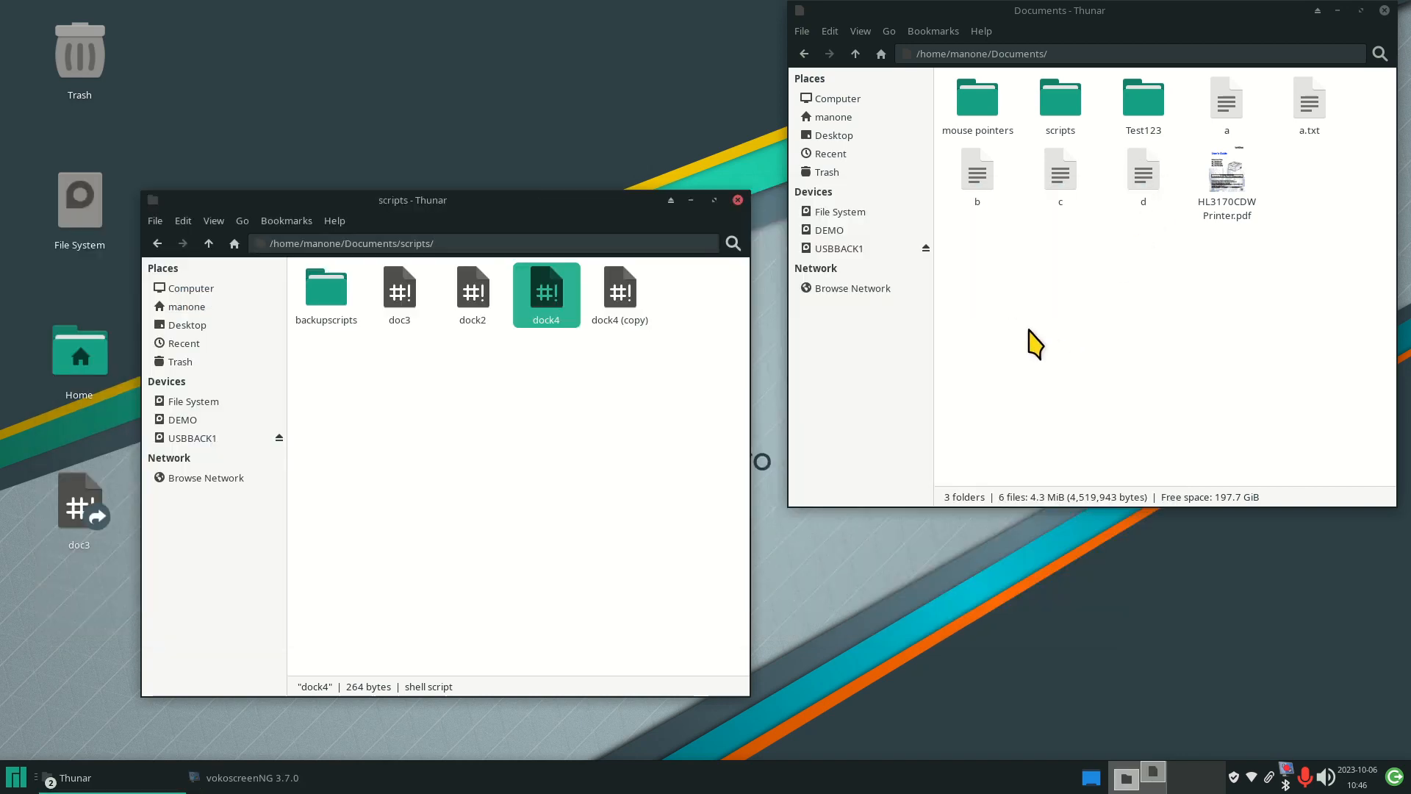
# Delete the Docs folder from the USBBACK1 drive.
pyautogui.click(838, 249)
pyautogui.moveTo(1063, 83); pyautogui.dragTo(955, 153)
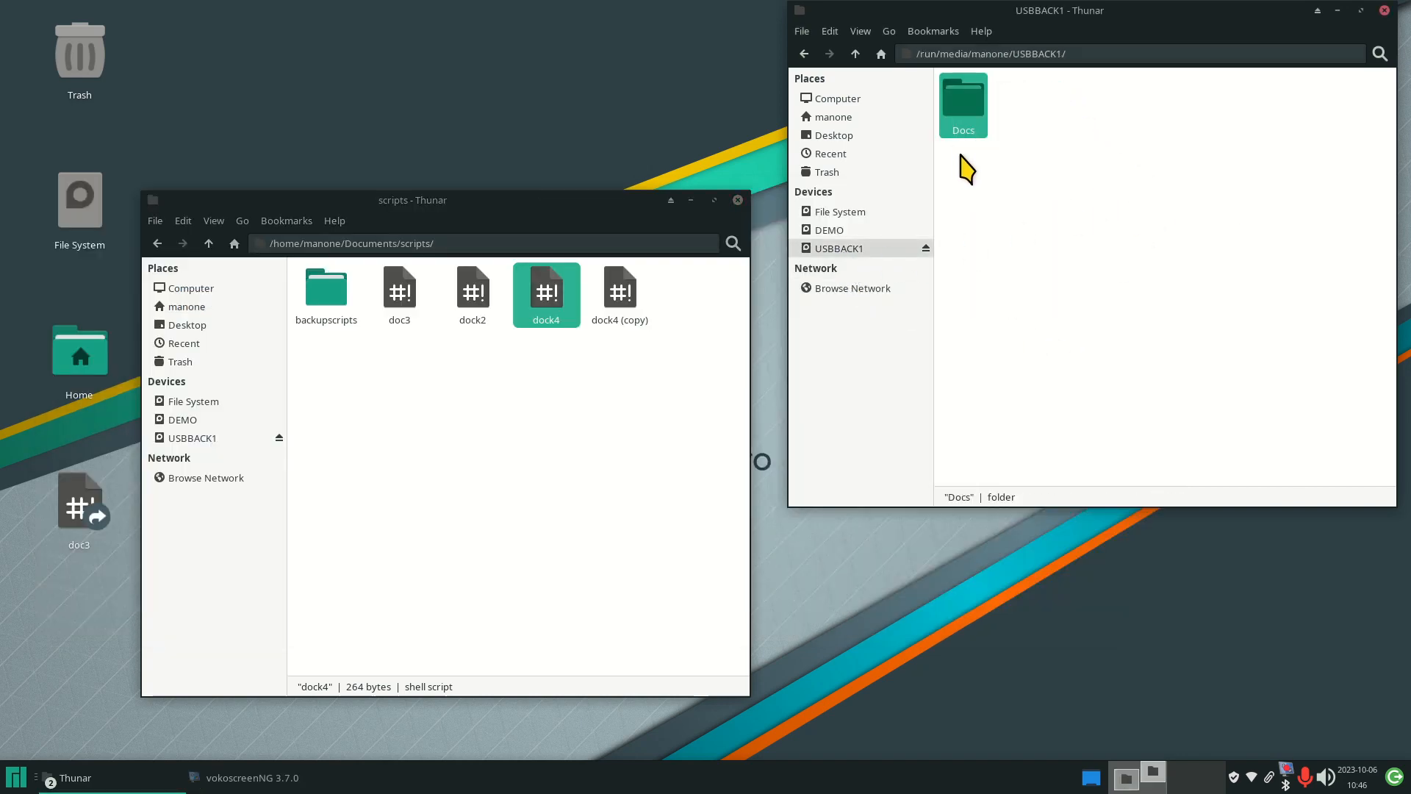
pyautogui.press('Delete')
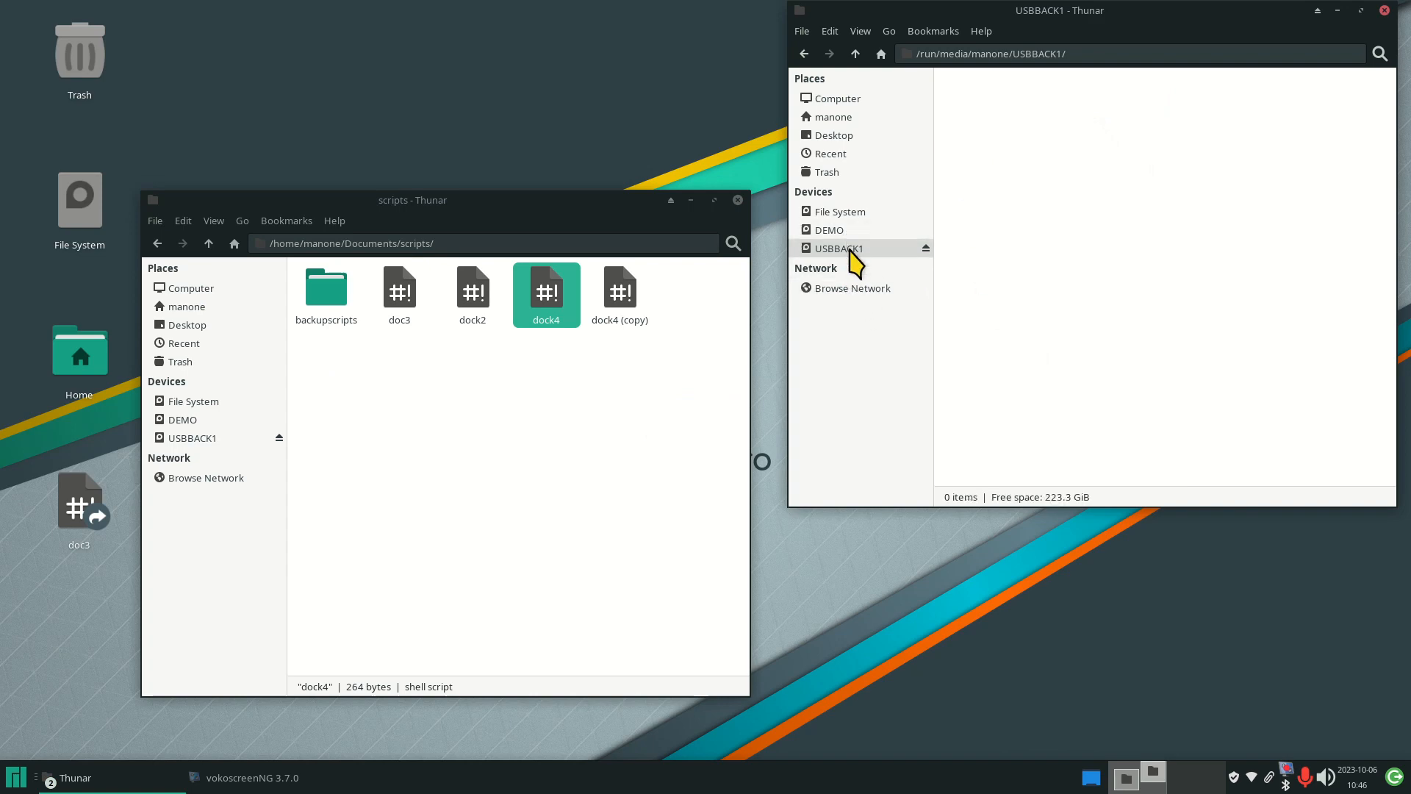
# Create a link to the dock4 script on the desktop, and run it to back up Documents, Music, Downloads and Pictures to USBBACK1.
pyautogui.moveTo(856, 259)
pyautogui.rightClick(544, 288)
pyautogui.moveTo(576, 353)
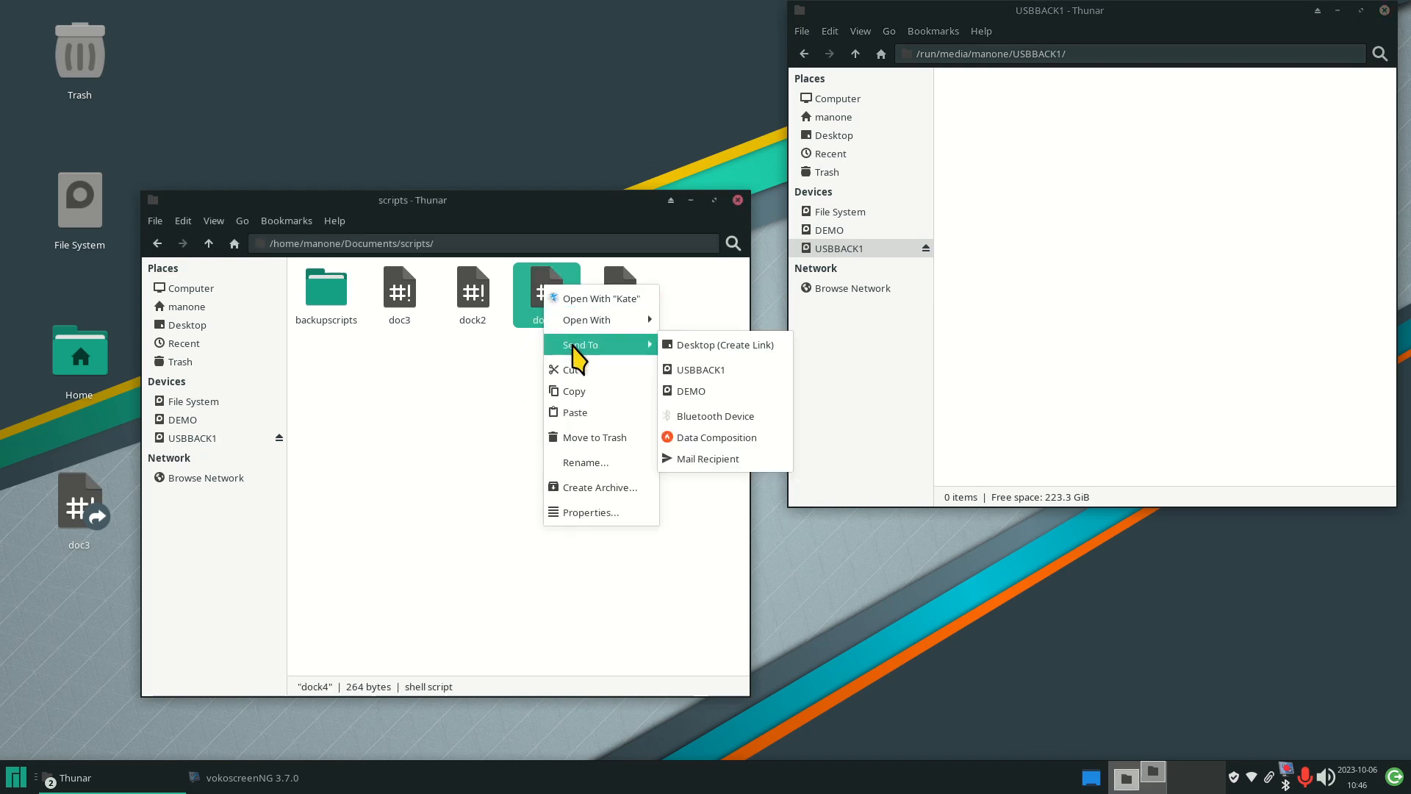
pyautogui.click(691, 346)
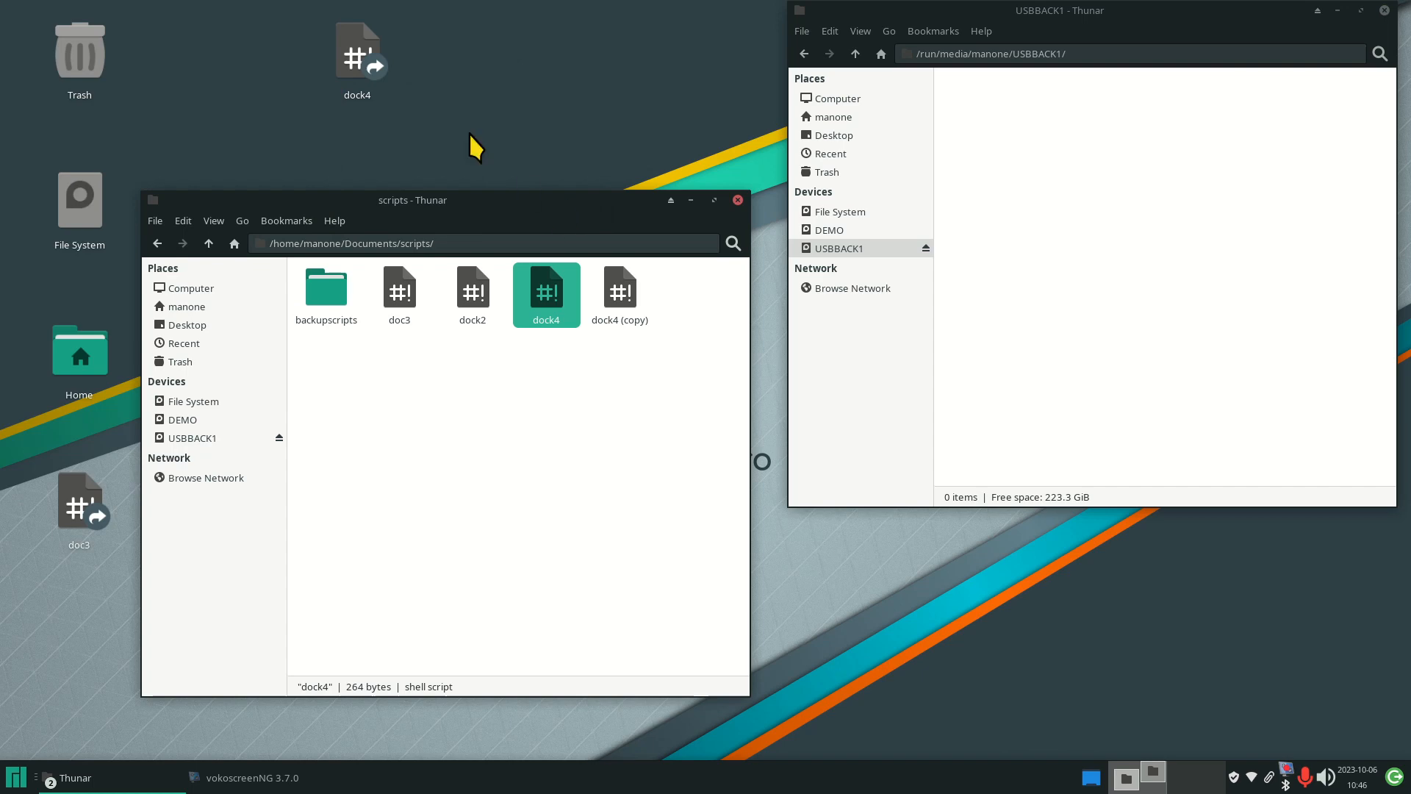
pyautogui.doubleClick(364, 55)
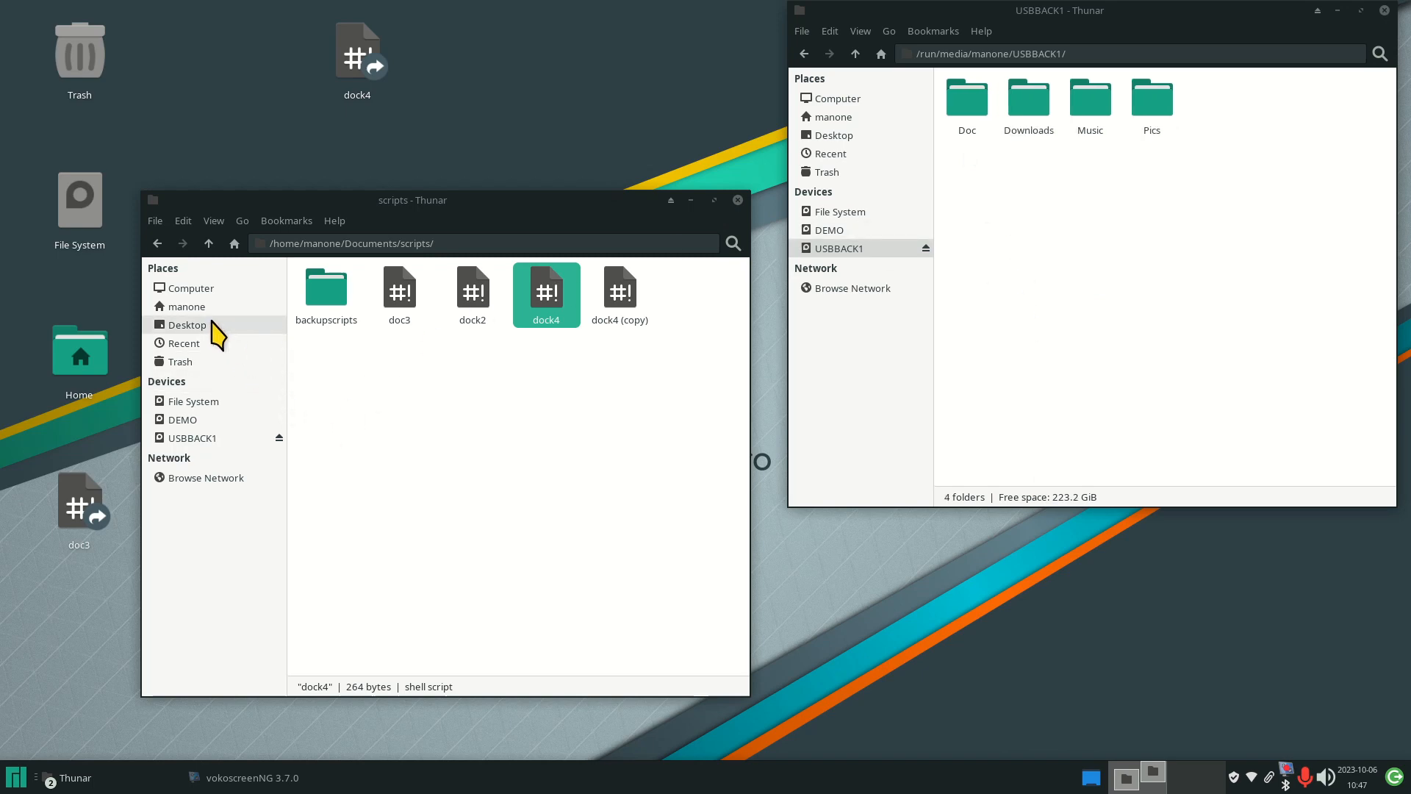
# Show the home folder for comparison, and examine the contents of the Pics, Music, Downloads and Doc folders on USBBACK1.
pyautogui.click(192, 307)
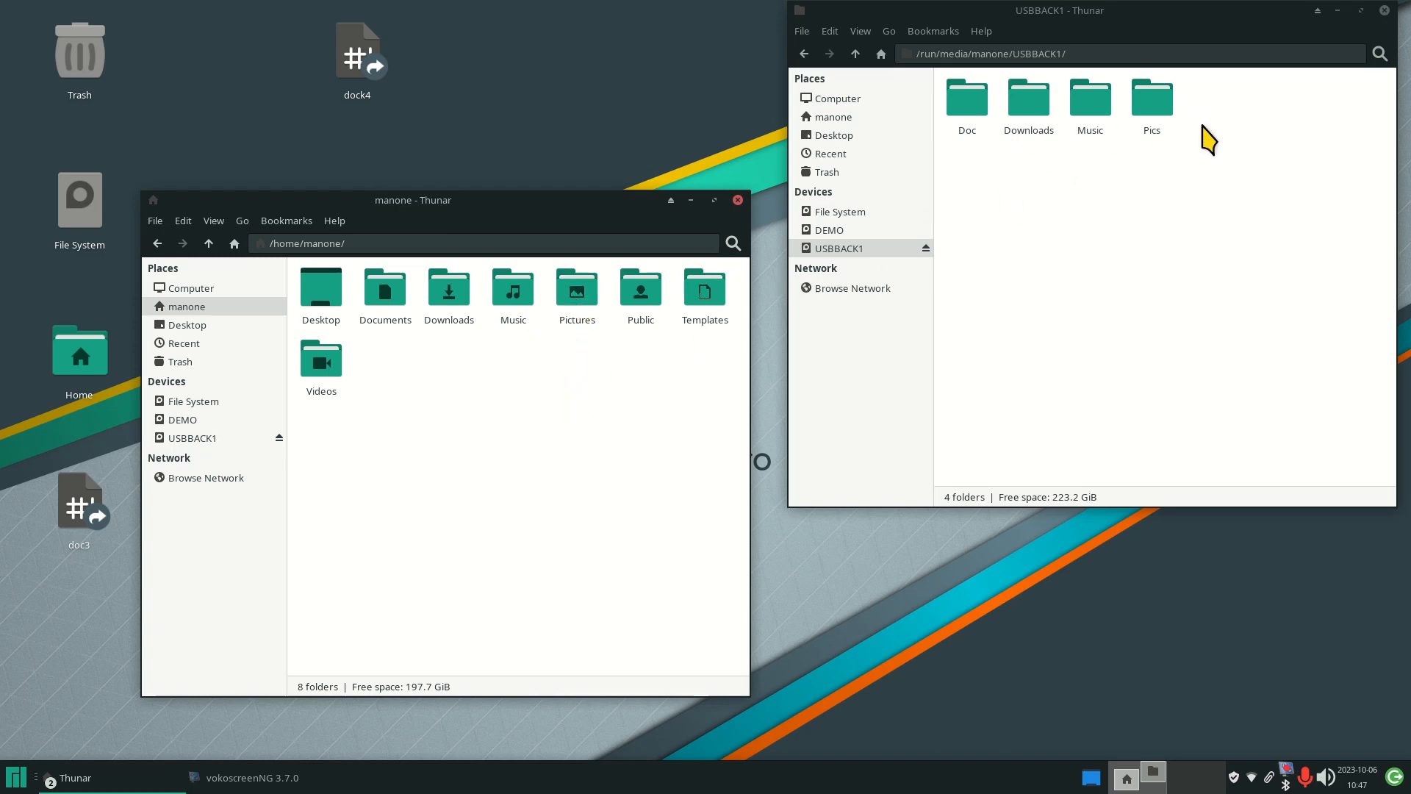
pyautogui.doubleClick(1151, 106)
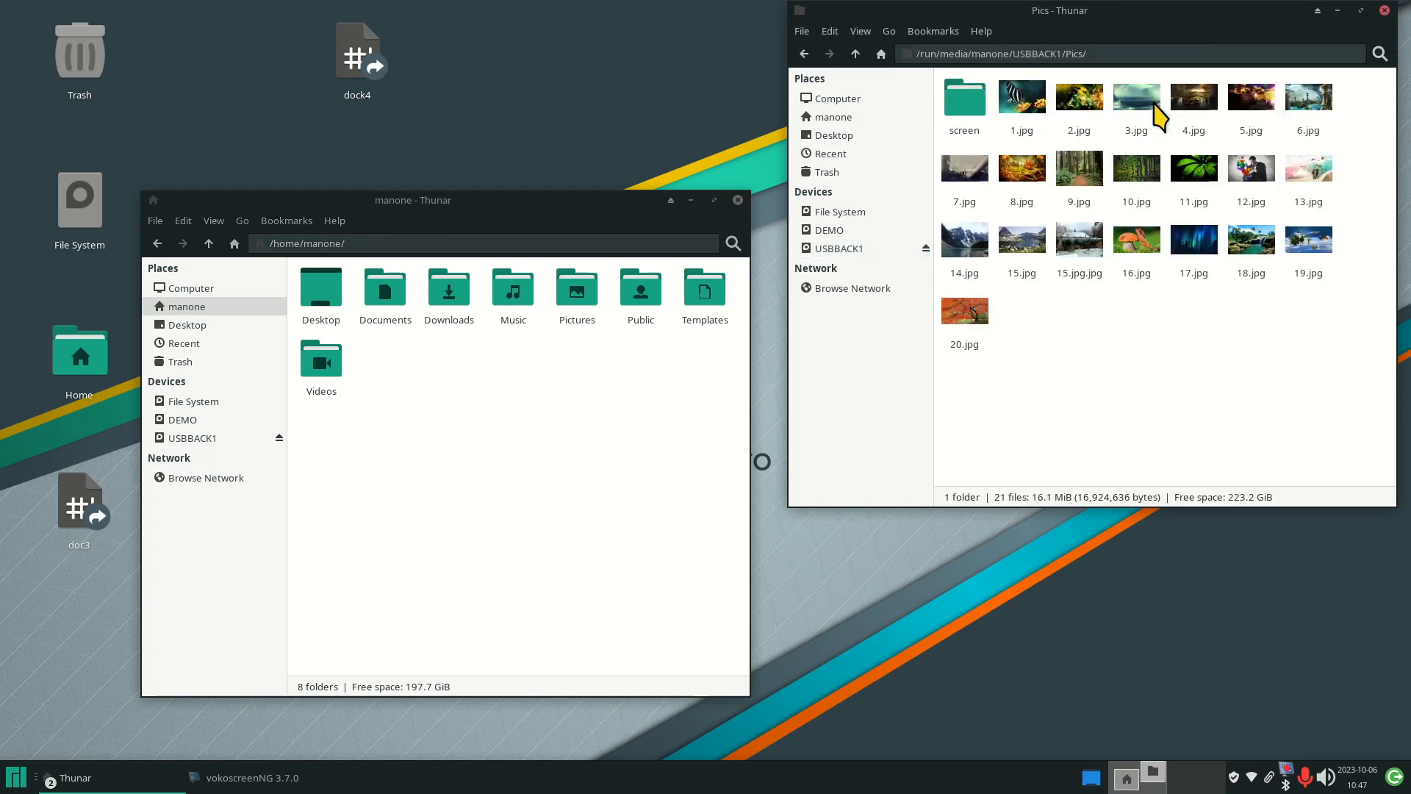
pyautogui.hotkey('alt', 'Left')
pyautogui.doubleClick(1104, 109)
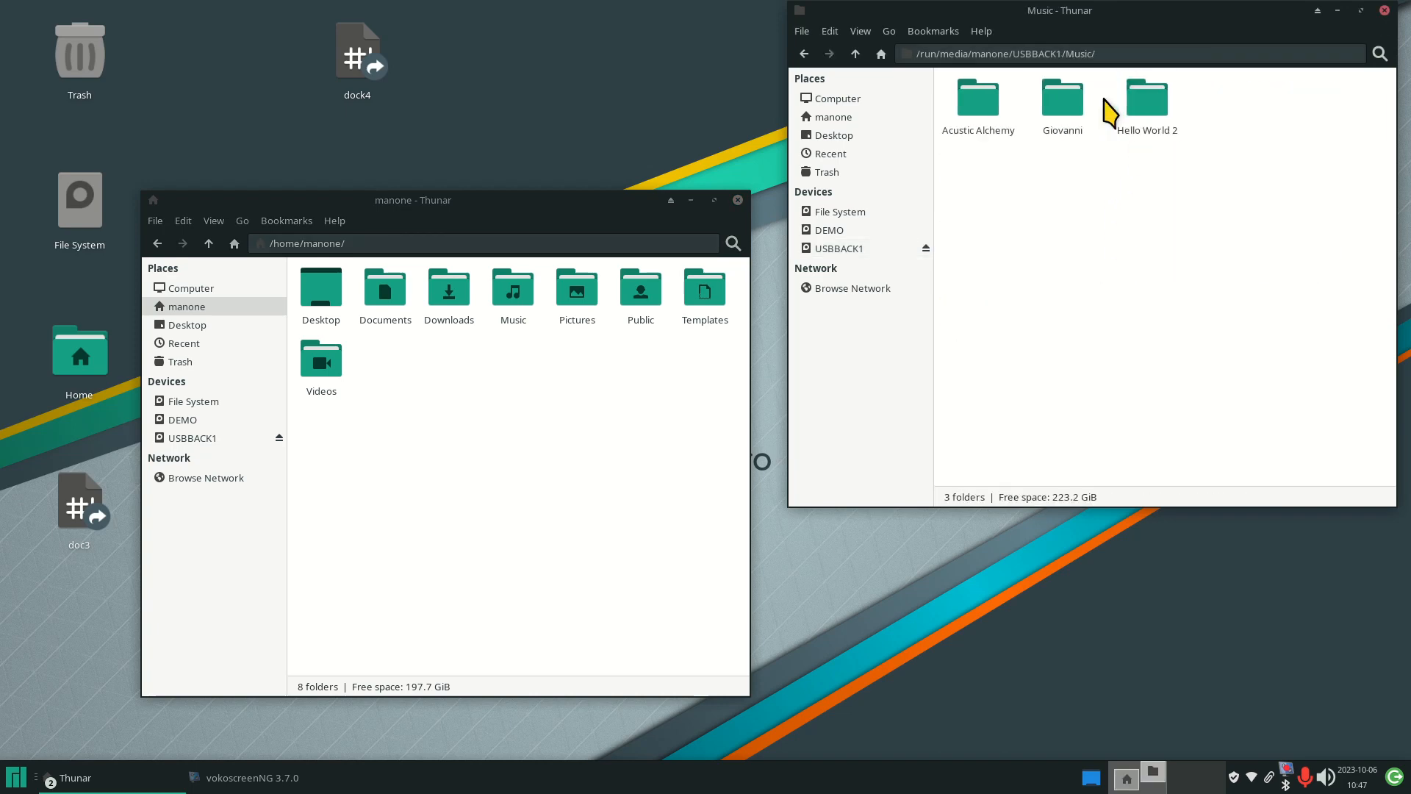
pyautogui.hotkey('alt', 'Left')
pyautogui.doubleClick(1028, 109)
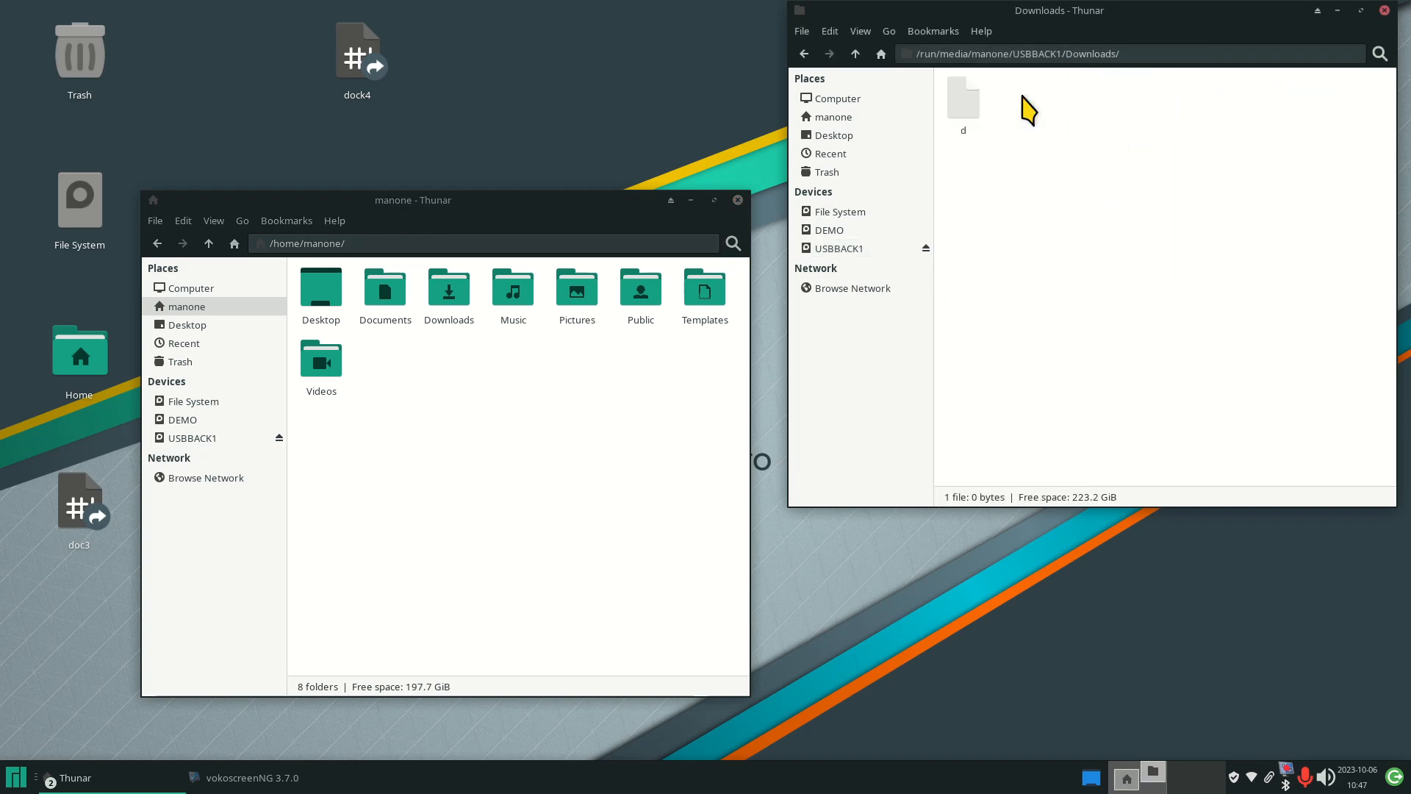
pyautogui.hotkey('alt', 'Left')
pyautogui.doubleClick(984, 106)
pyautogui.click(982, 109)
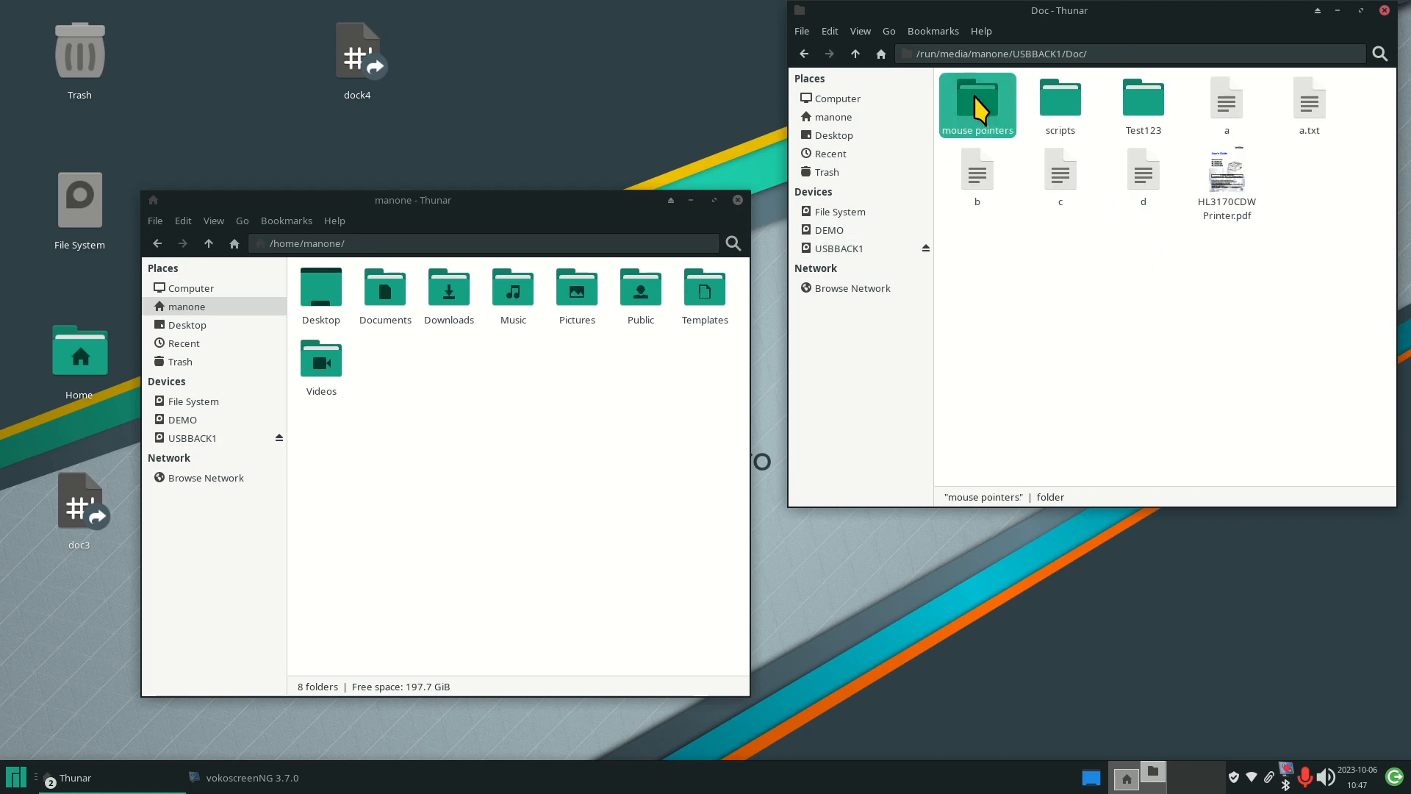
pyautogui.doubleClick(982, 109)
pyautogui.hotkey('alt', 'Left')
pyautogui.hotkey('alt', 'Left')
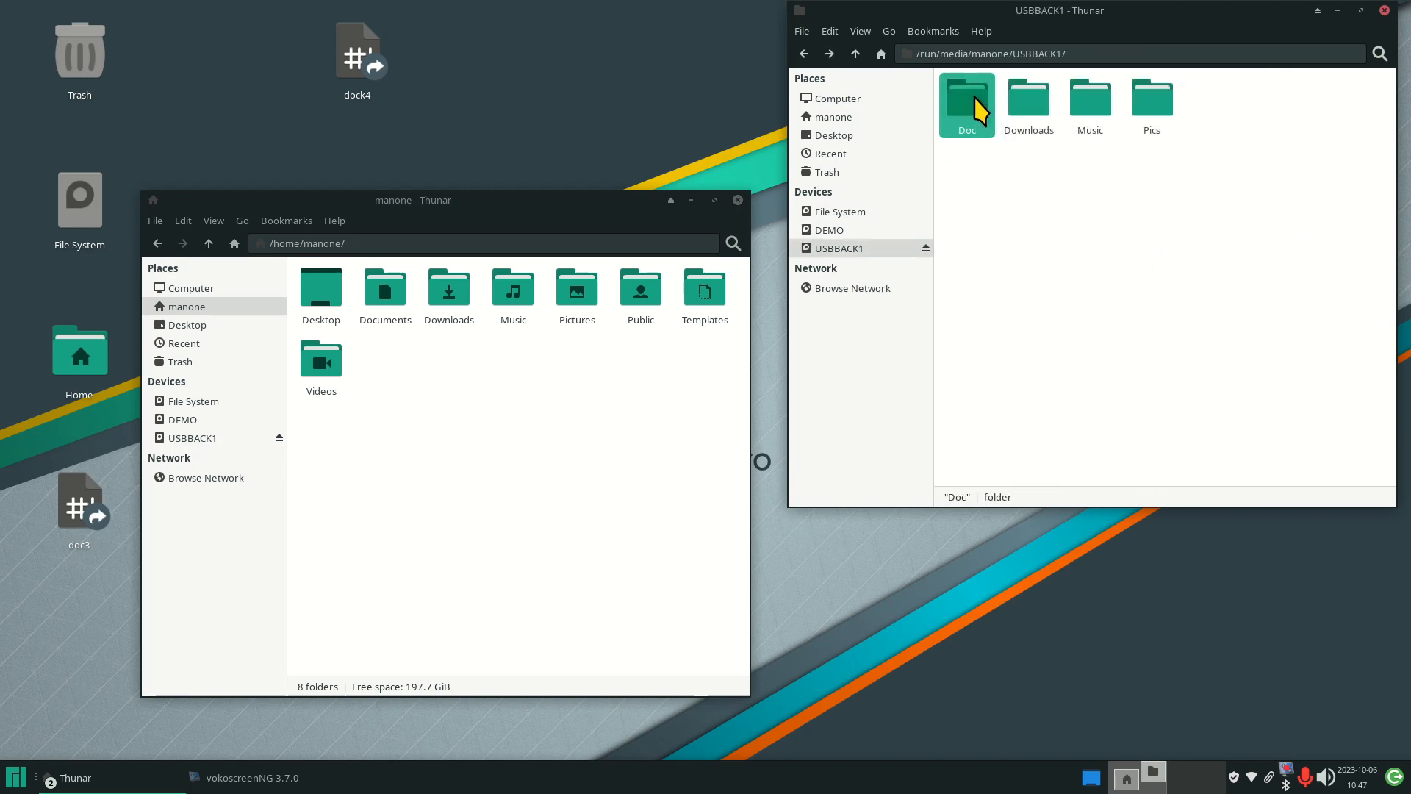
pyautogui.click(1001, 276)
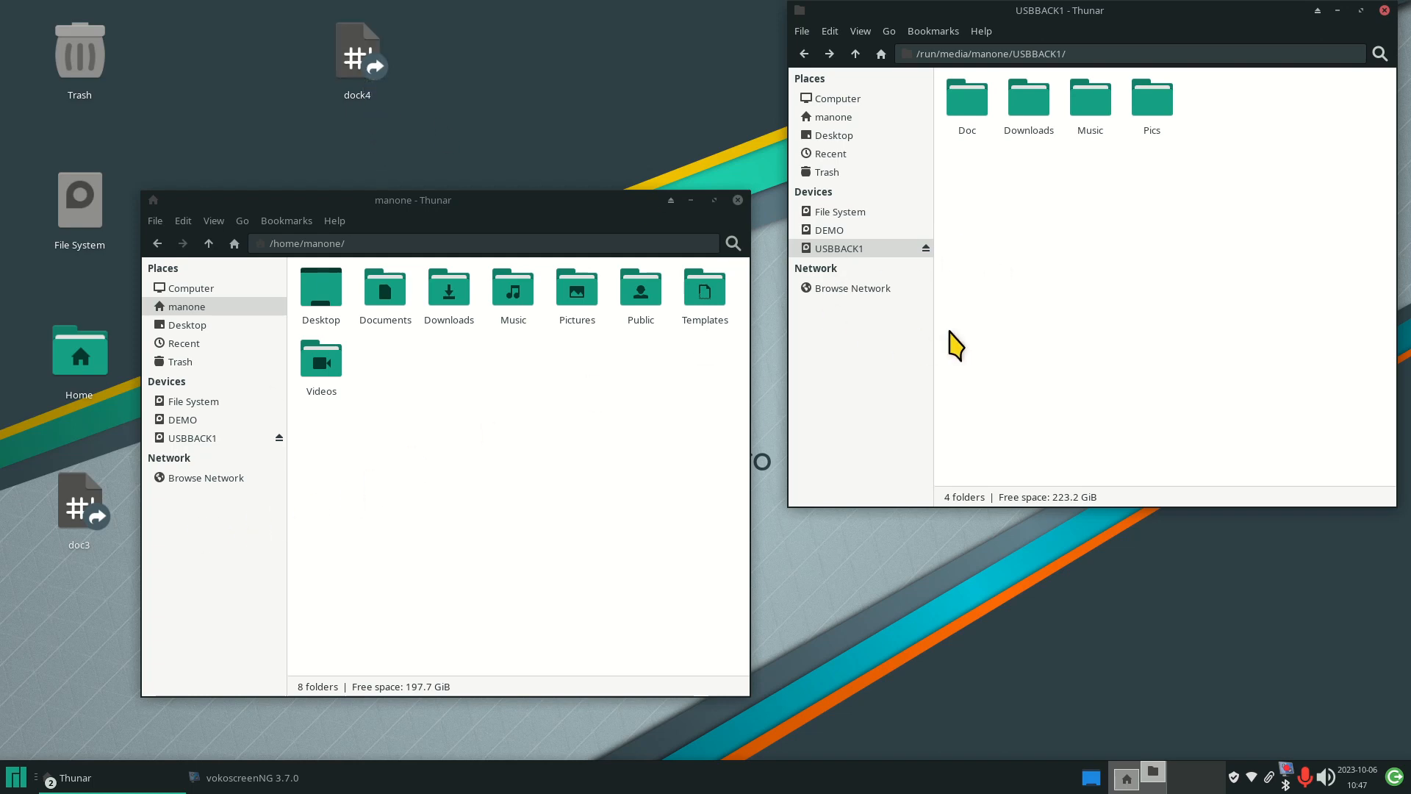
# Delete the file c from the home Documents folder.
pyautogui.click(856, 118)
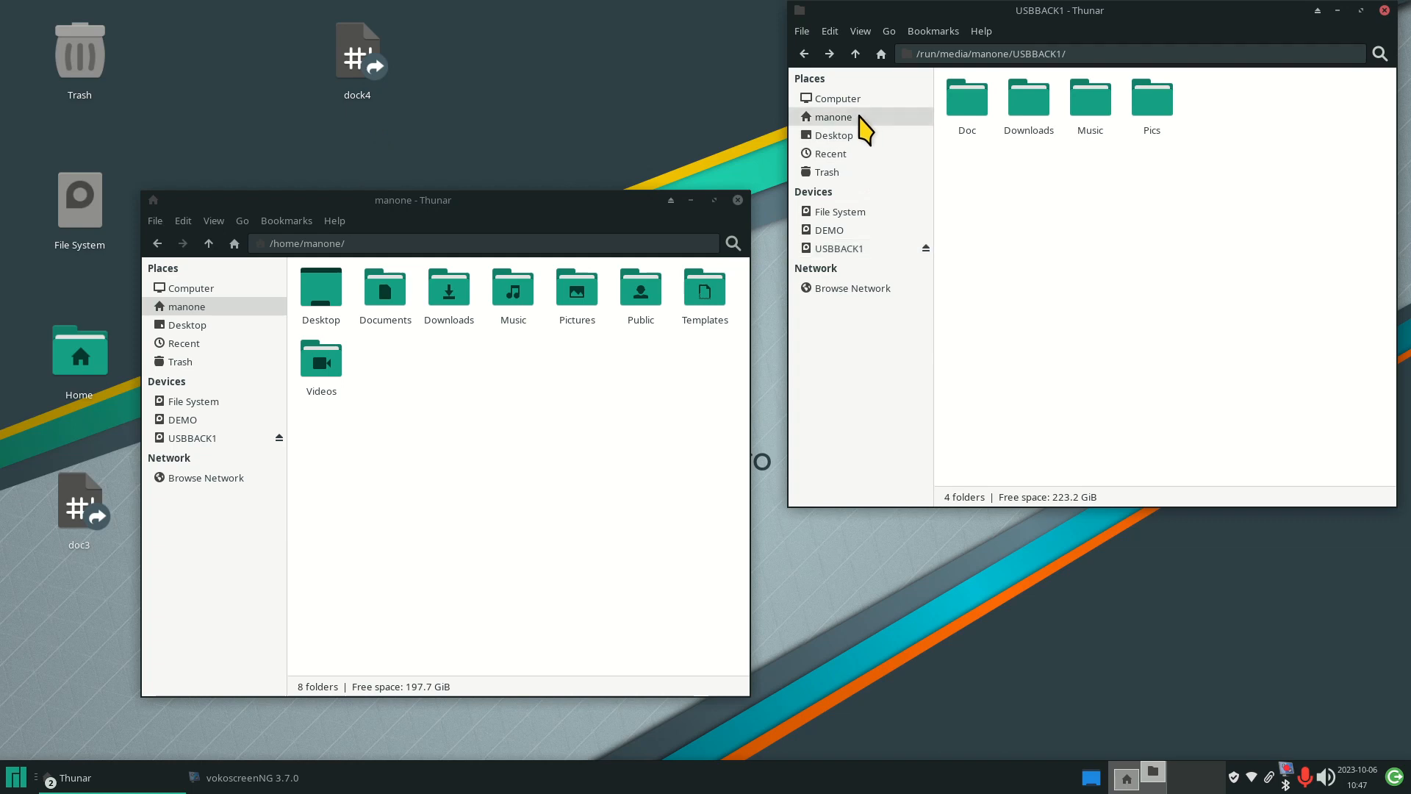
pyautogui.click(1026, 112)
pyautogui.doubleClick(1025, 111)
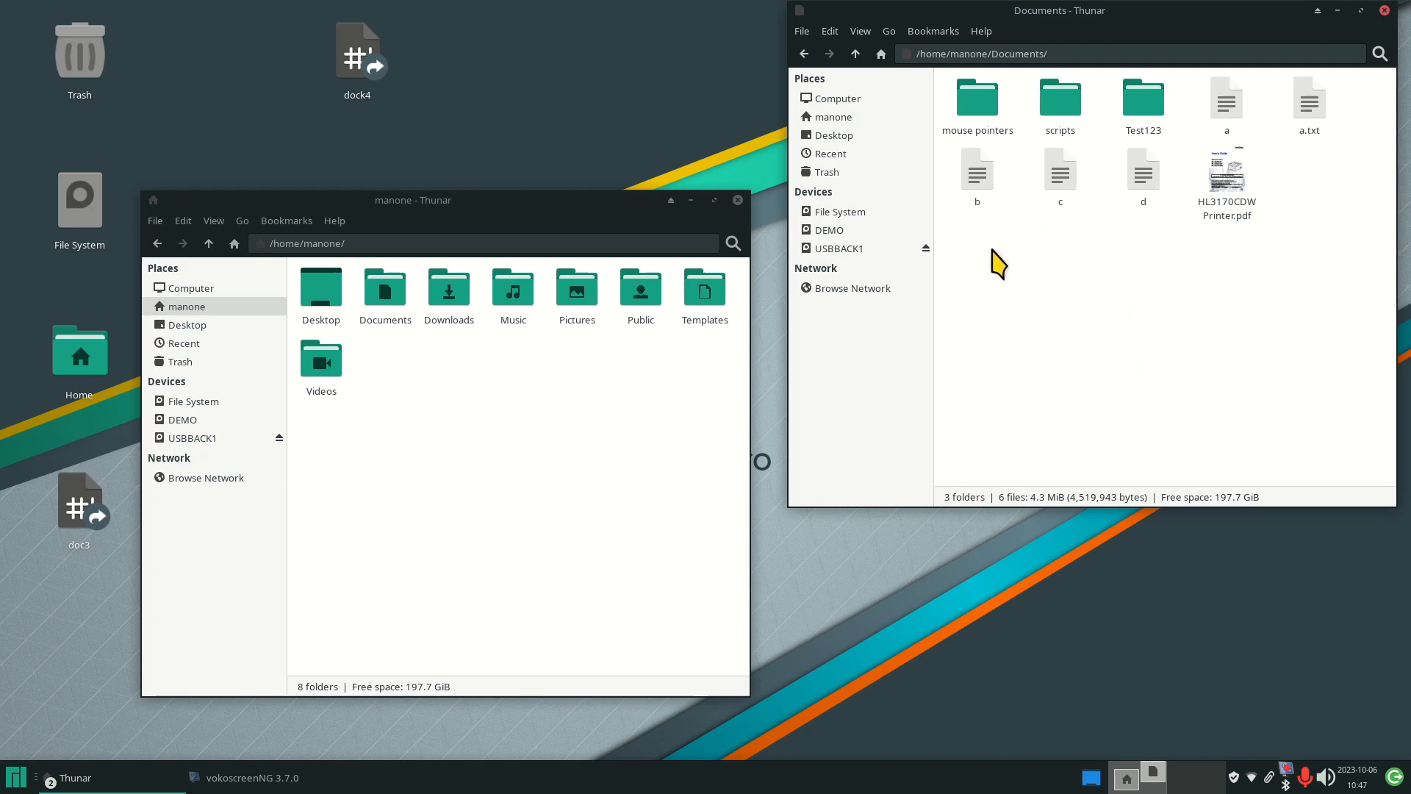
pyautogui.click(1064, 176)
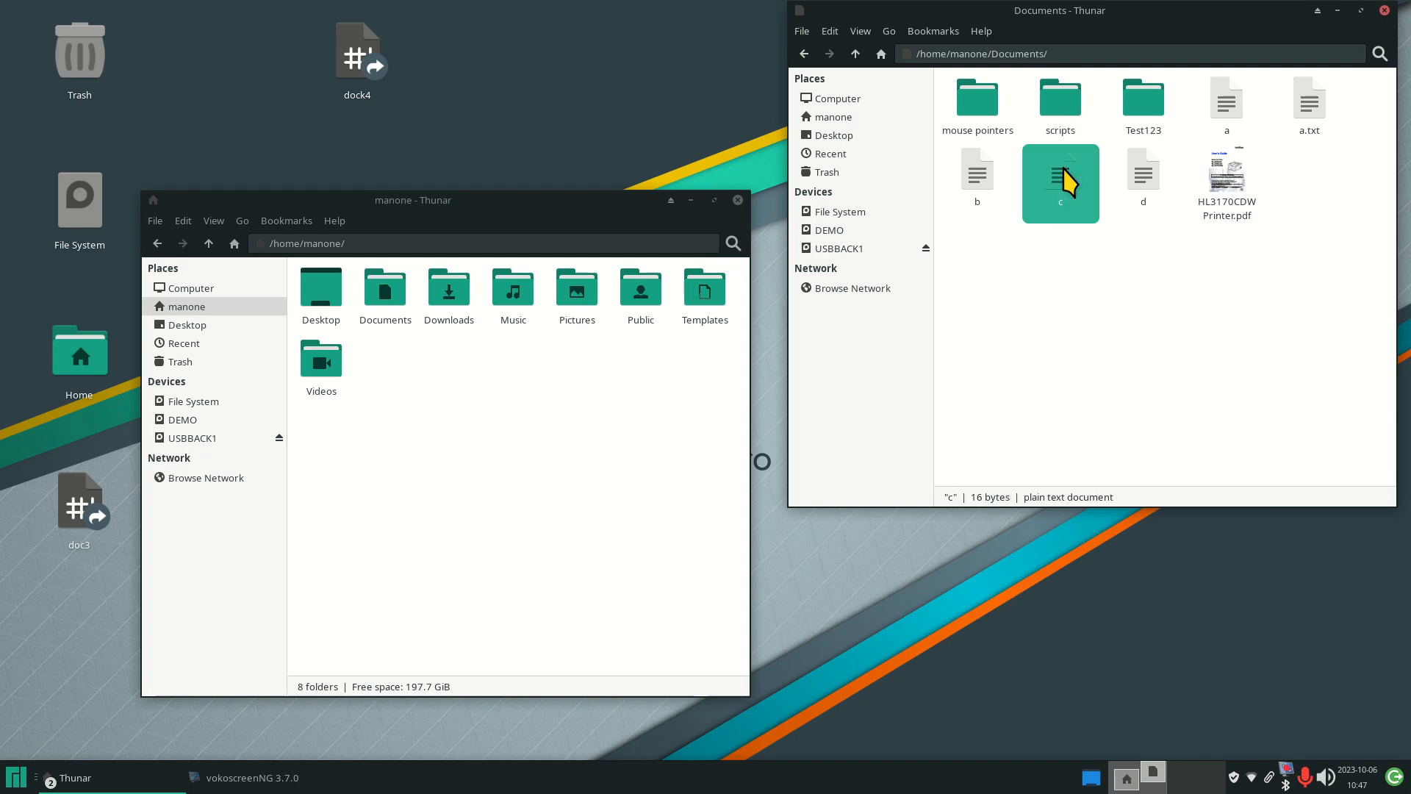
pyautogui.press('Delete')
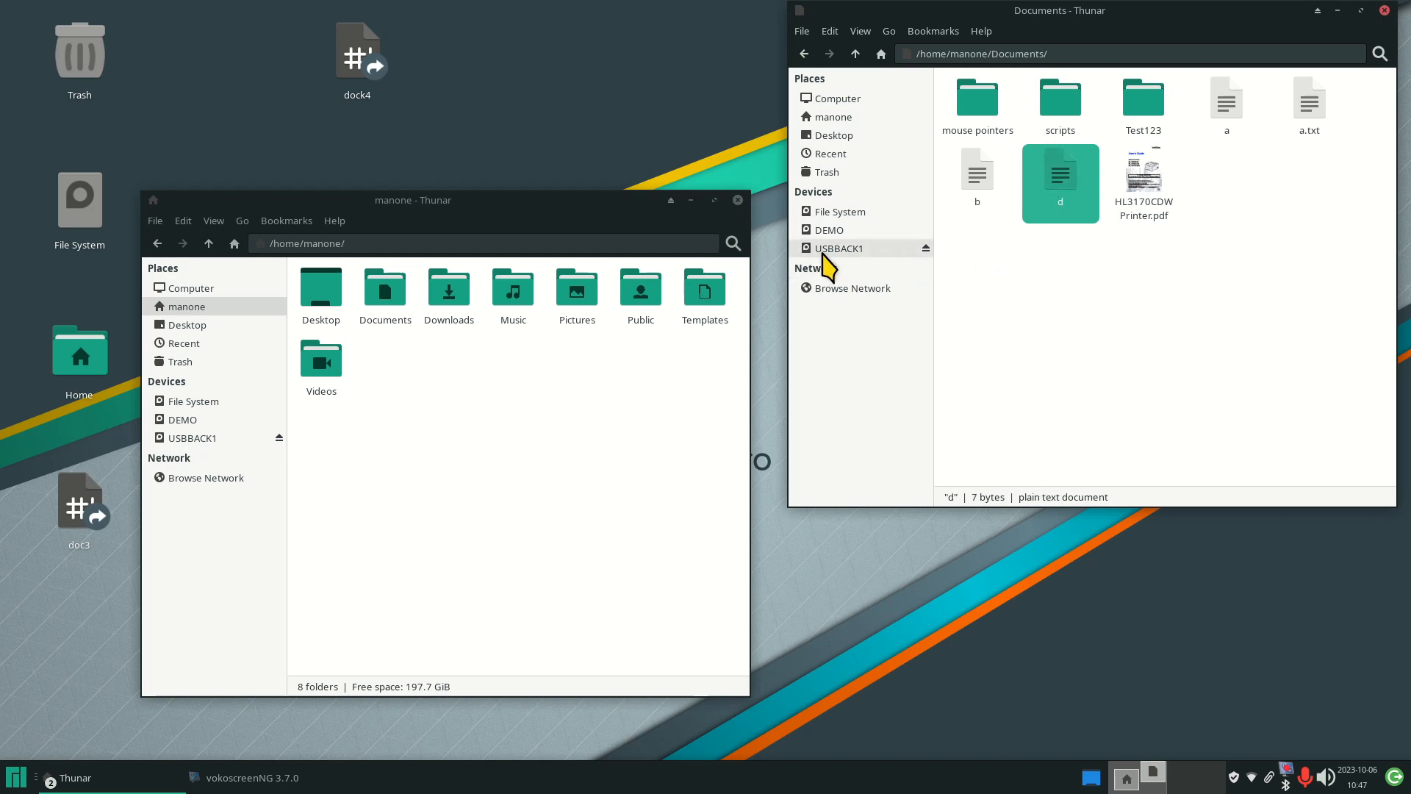
# Show the Doc folder on USBBACK1, and run the desktop dock4 script to sync the deletion to the backup.
pyautogui.click(838, 250)
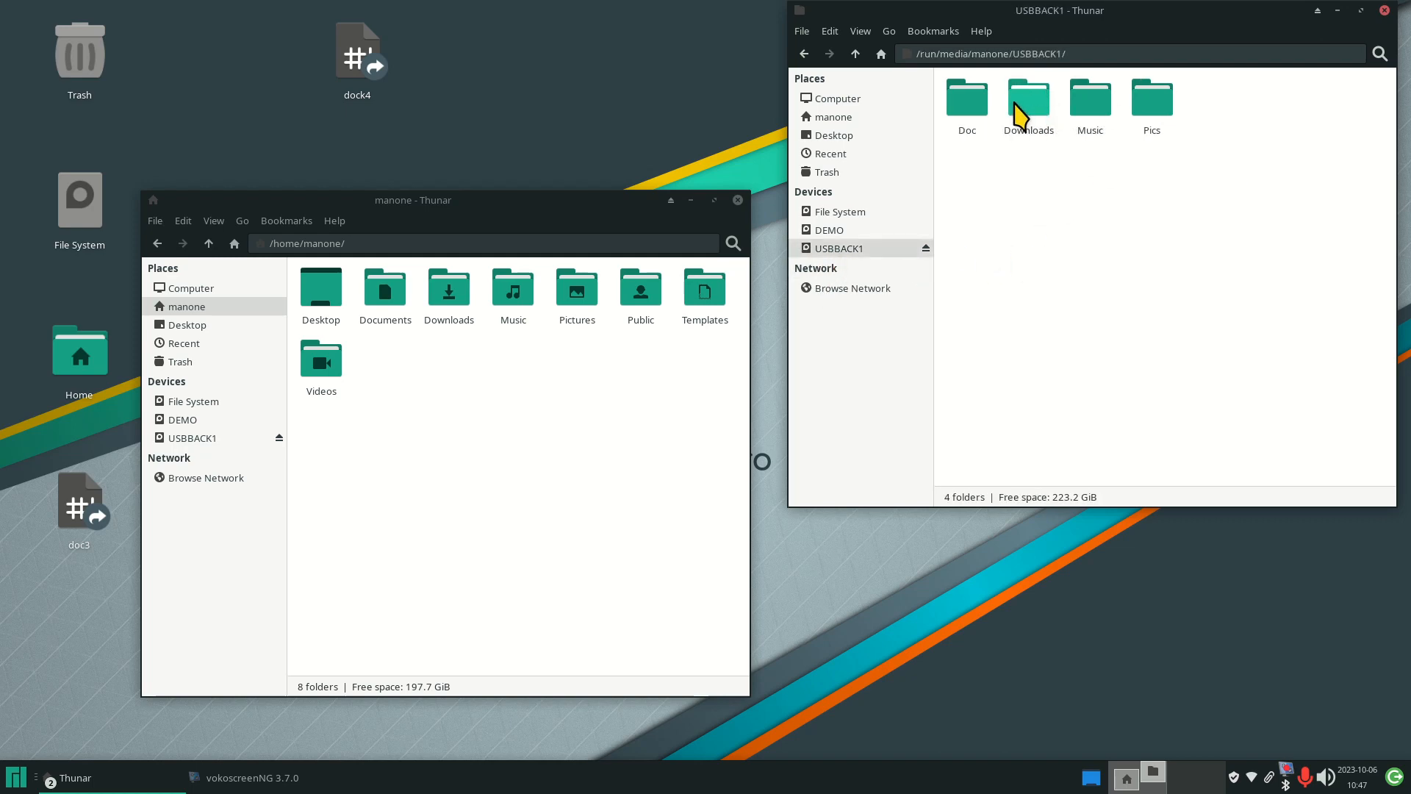
pyautogui.doubleClick(1021, 99)
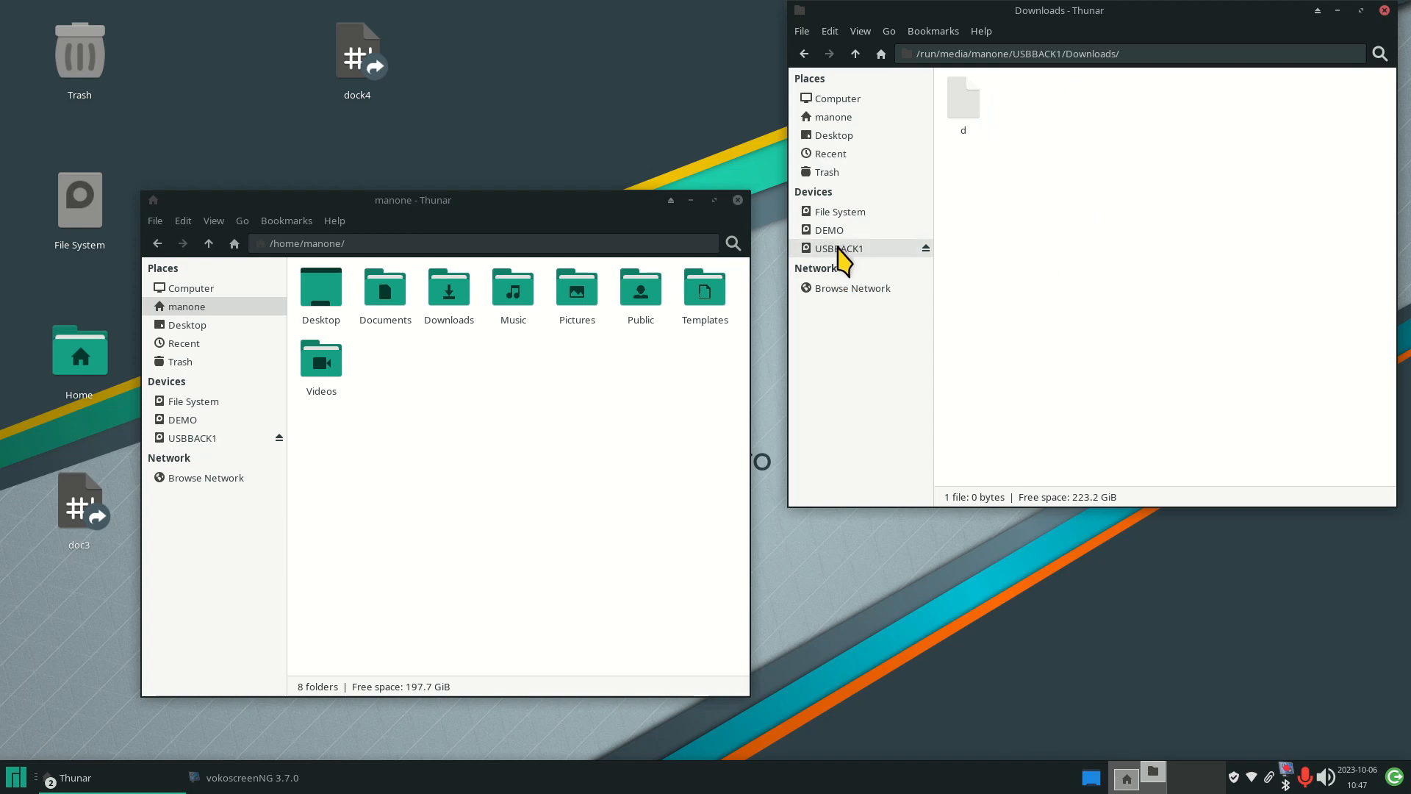
pyautogui.click(856, 53)
pyautogui.doubleClick(967, 114)
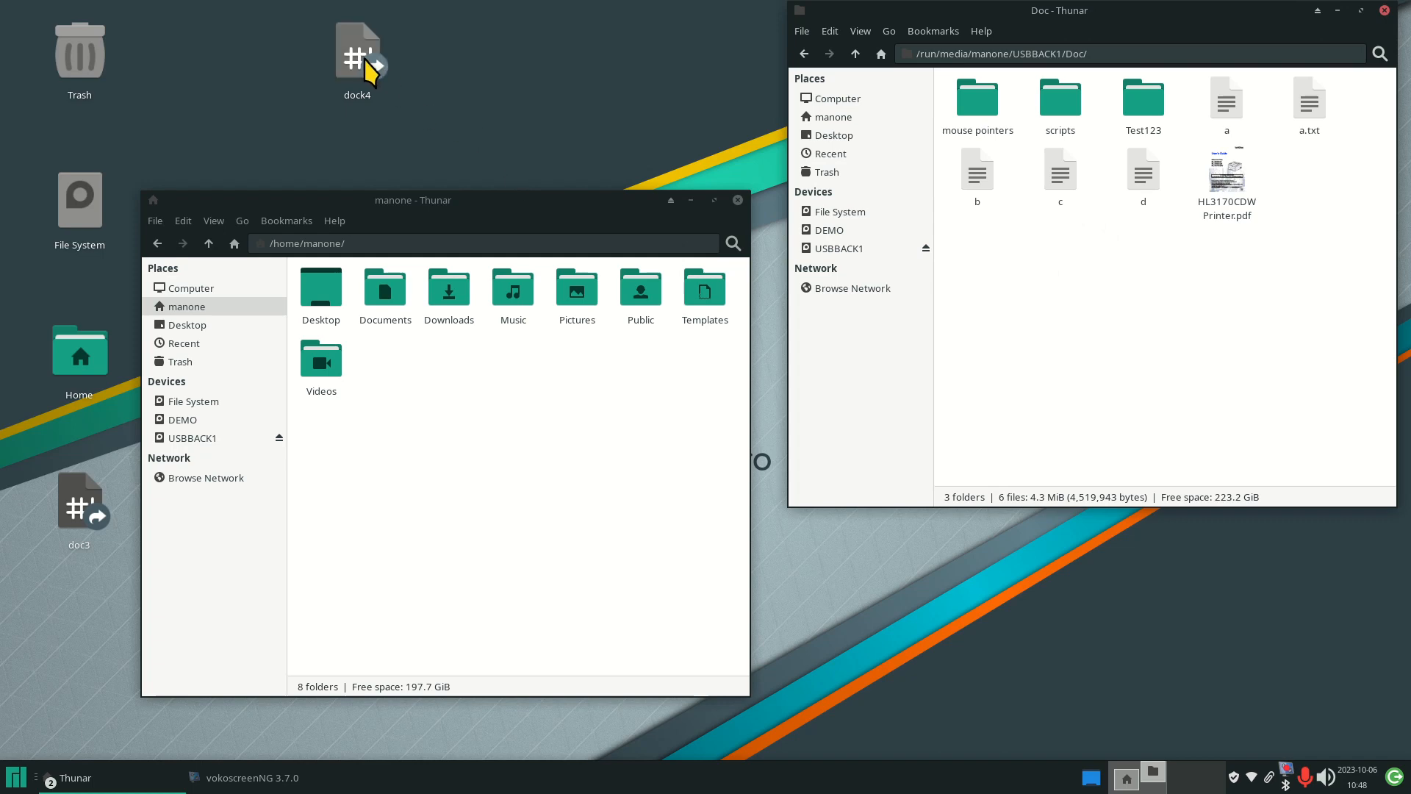
pyautogui.moveTo(365, 61); pyautogui.dragTo(364, 60)
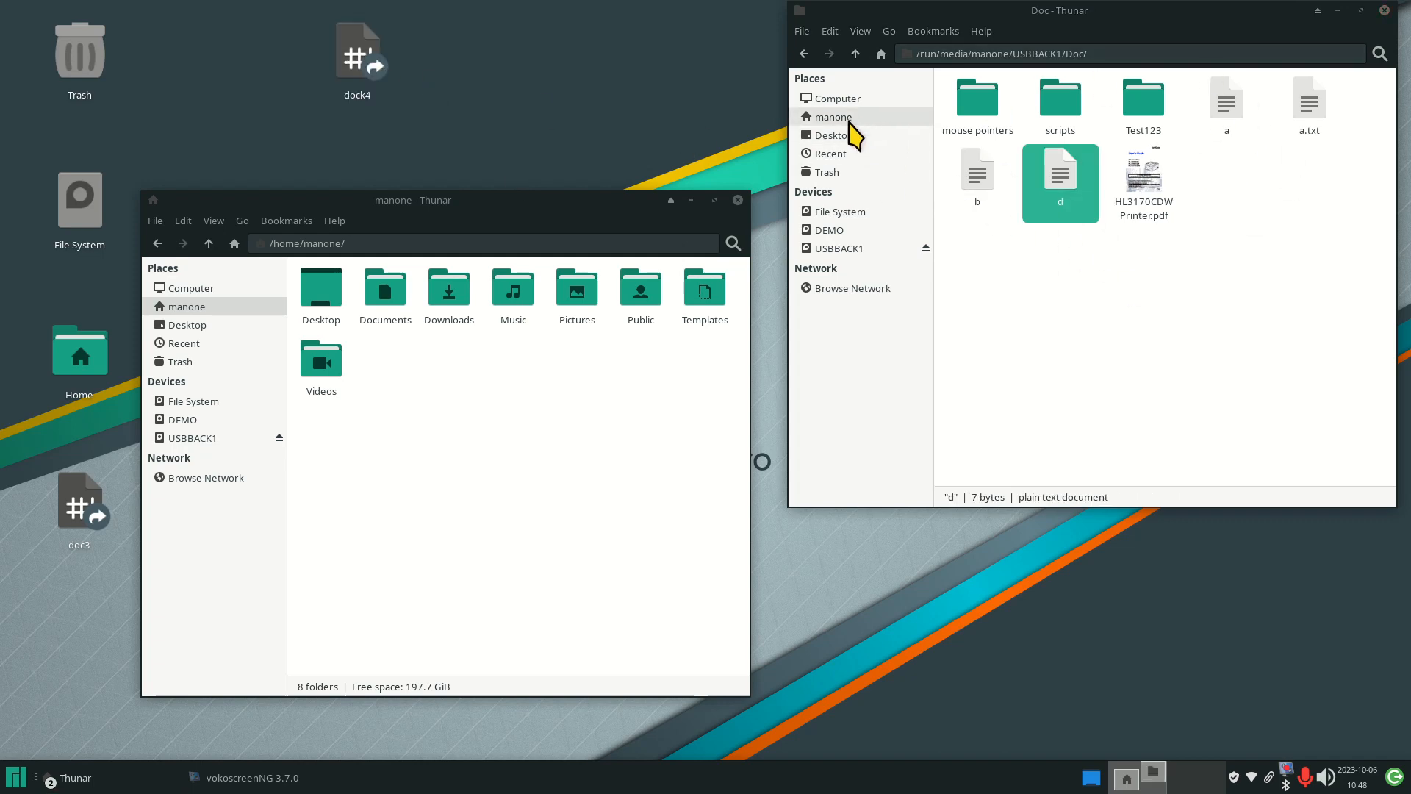
# Check the Downloads and Doc folders on USBBACK1 after the sync.
pyautogui.click(919, 118)
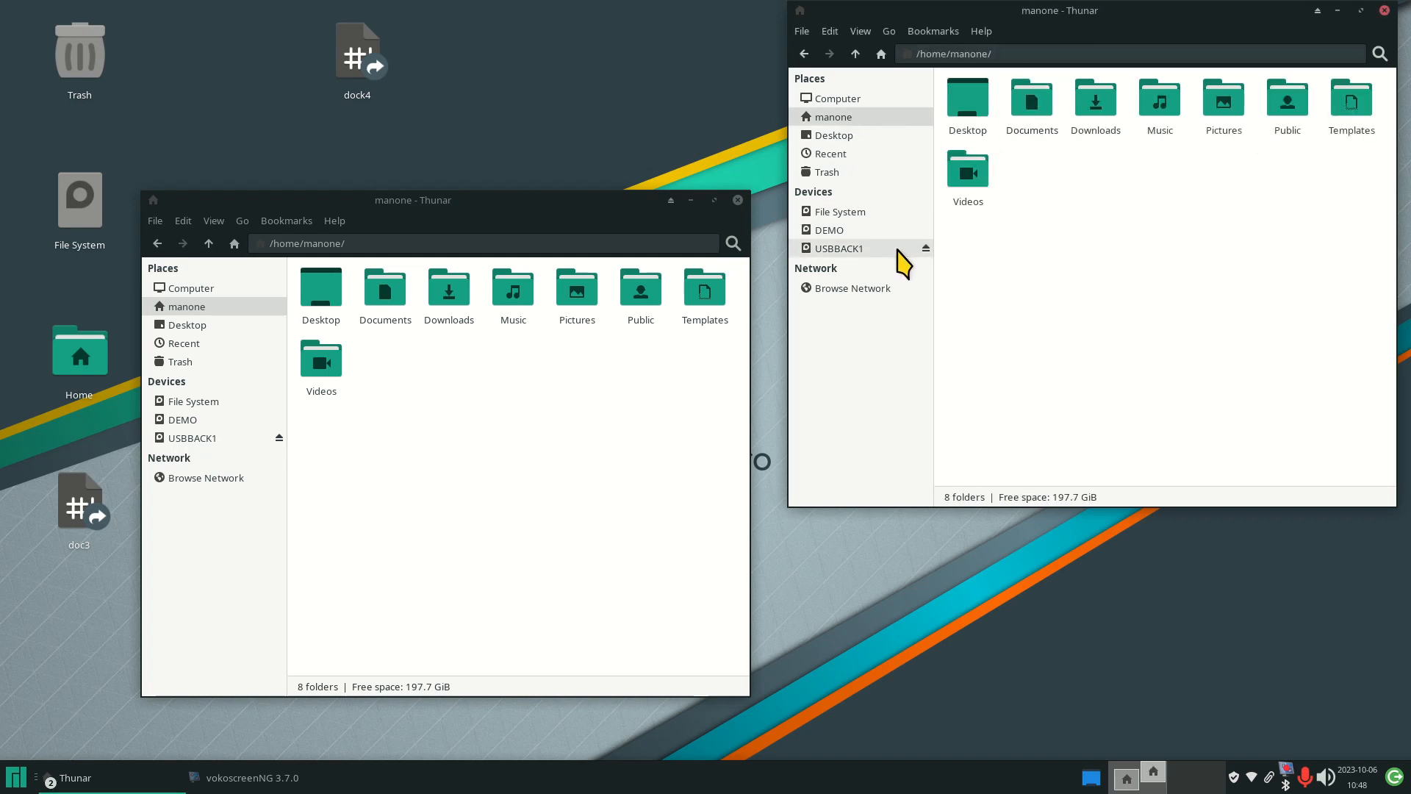
pyautogui.click(898, 249)
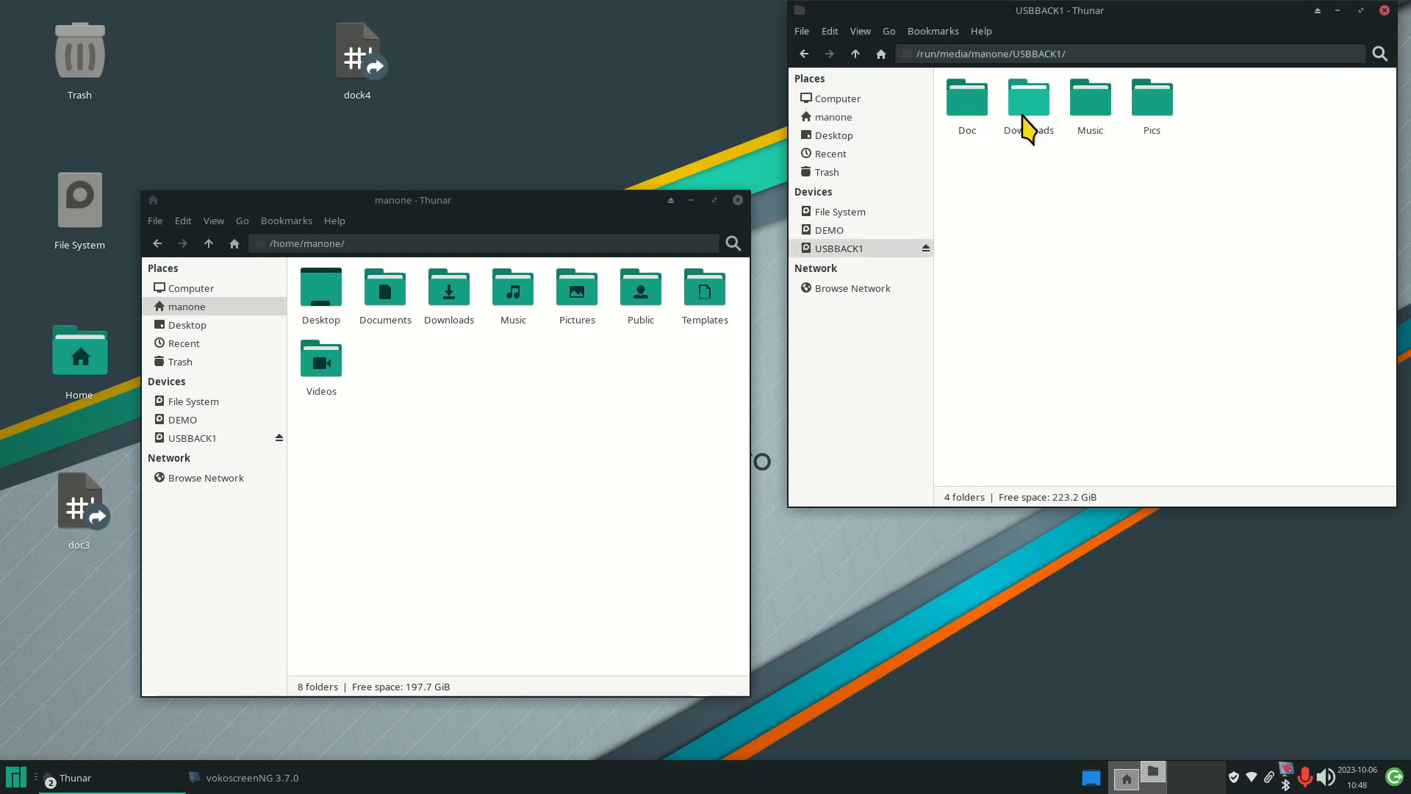
pyautogui.click(1027, 104)
pyautogui.doubleClick(1029, 110)
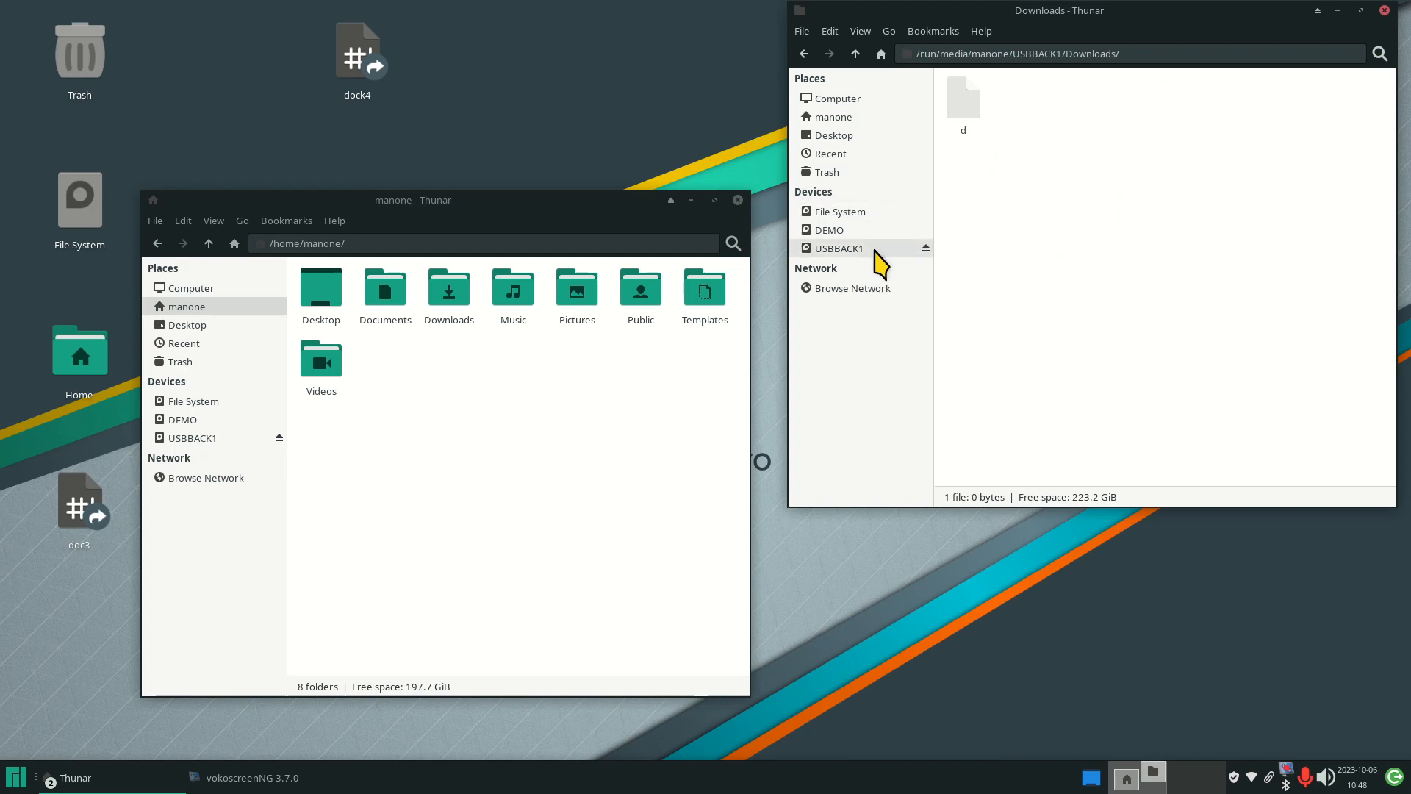
pyautogui.click(882, 250)
pyautogui.doubleClick(953, 112)
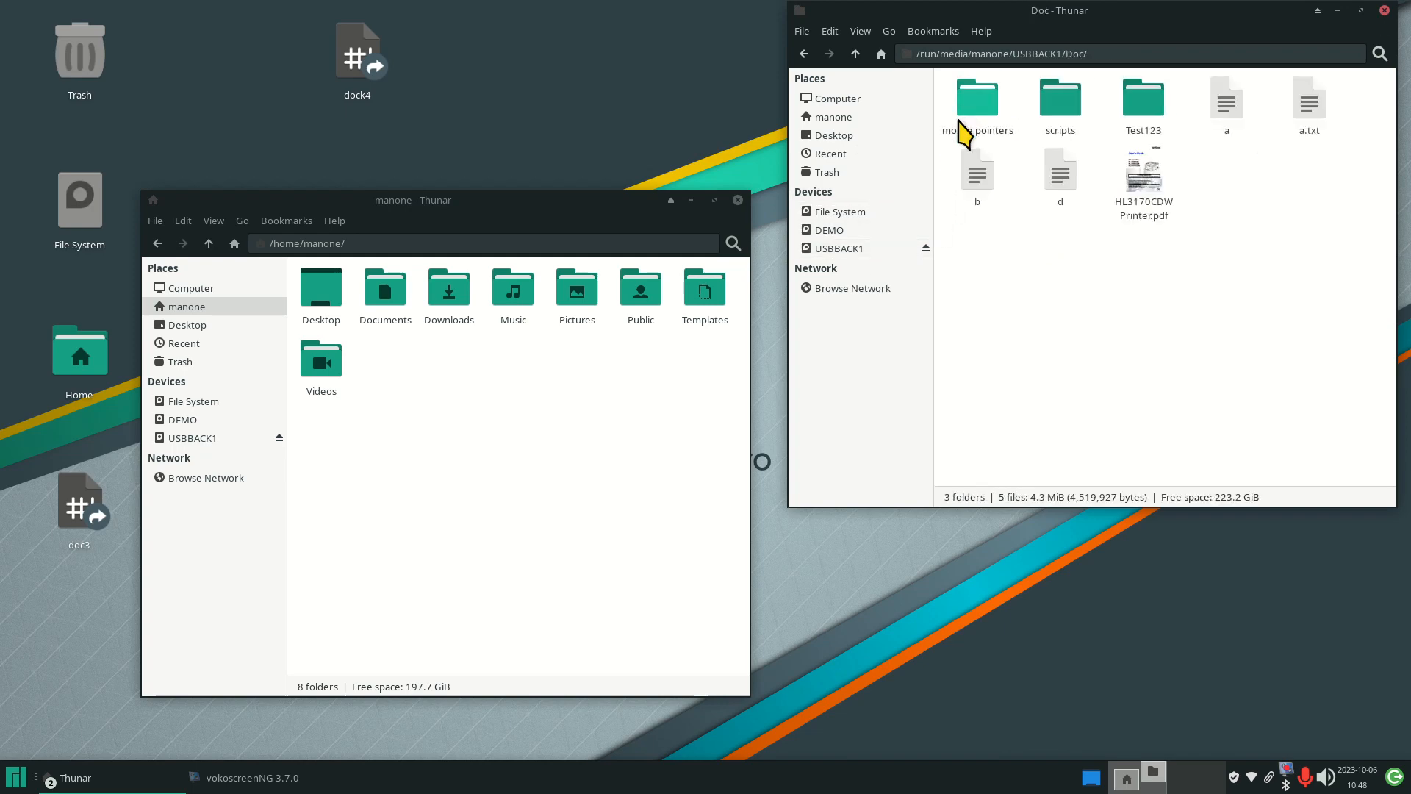
# Restore the file c from the Trash, and check for it in the home Documents folder.
pyautogui.click(838, 173)
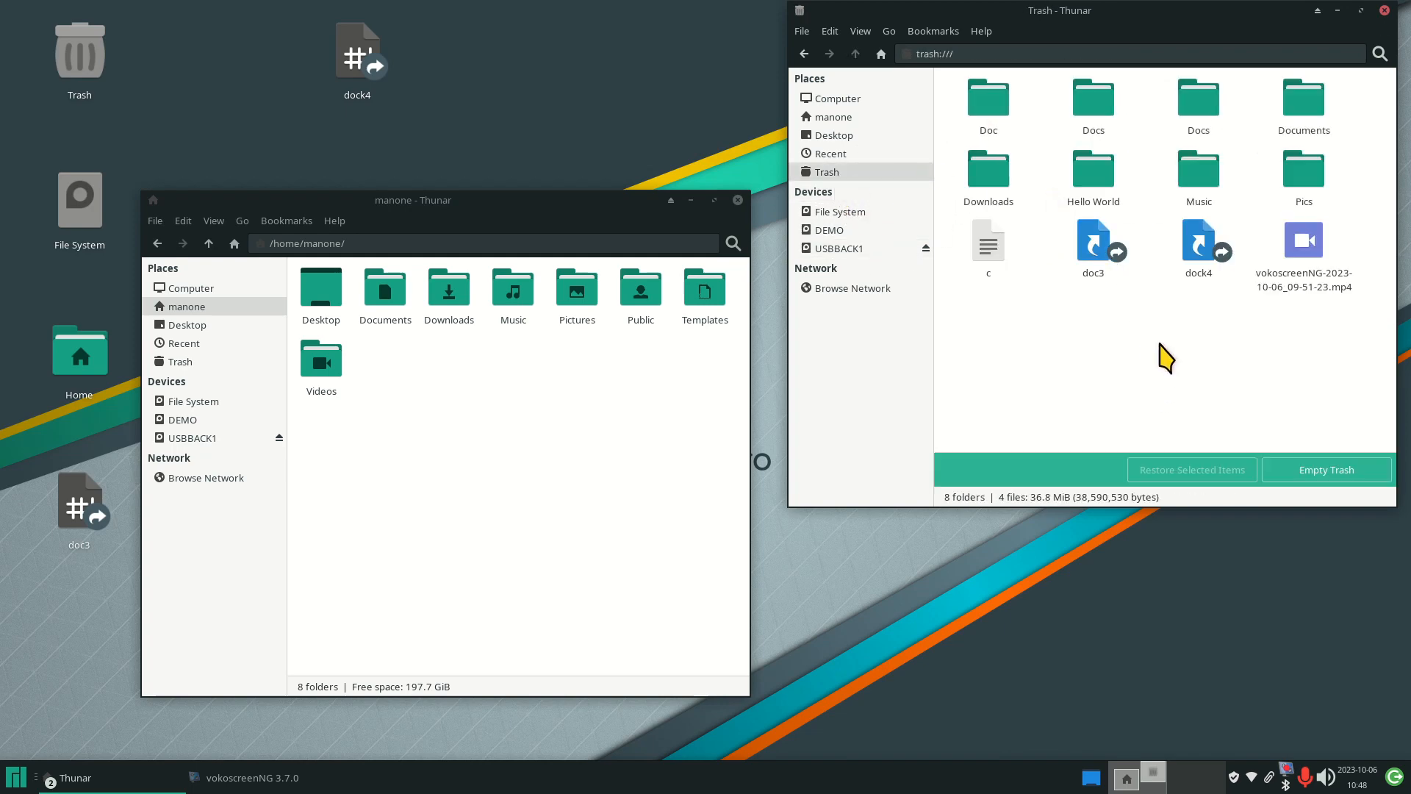
pyautogui.rightClick(989, 250)
pyautogui.click(1081, 414)
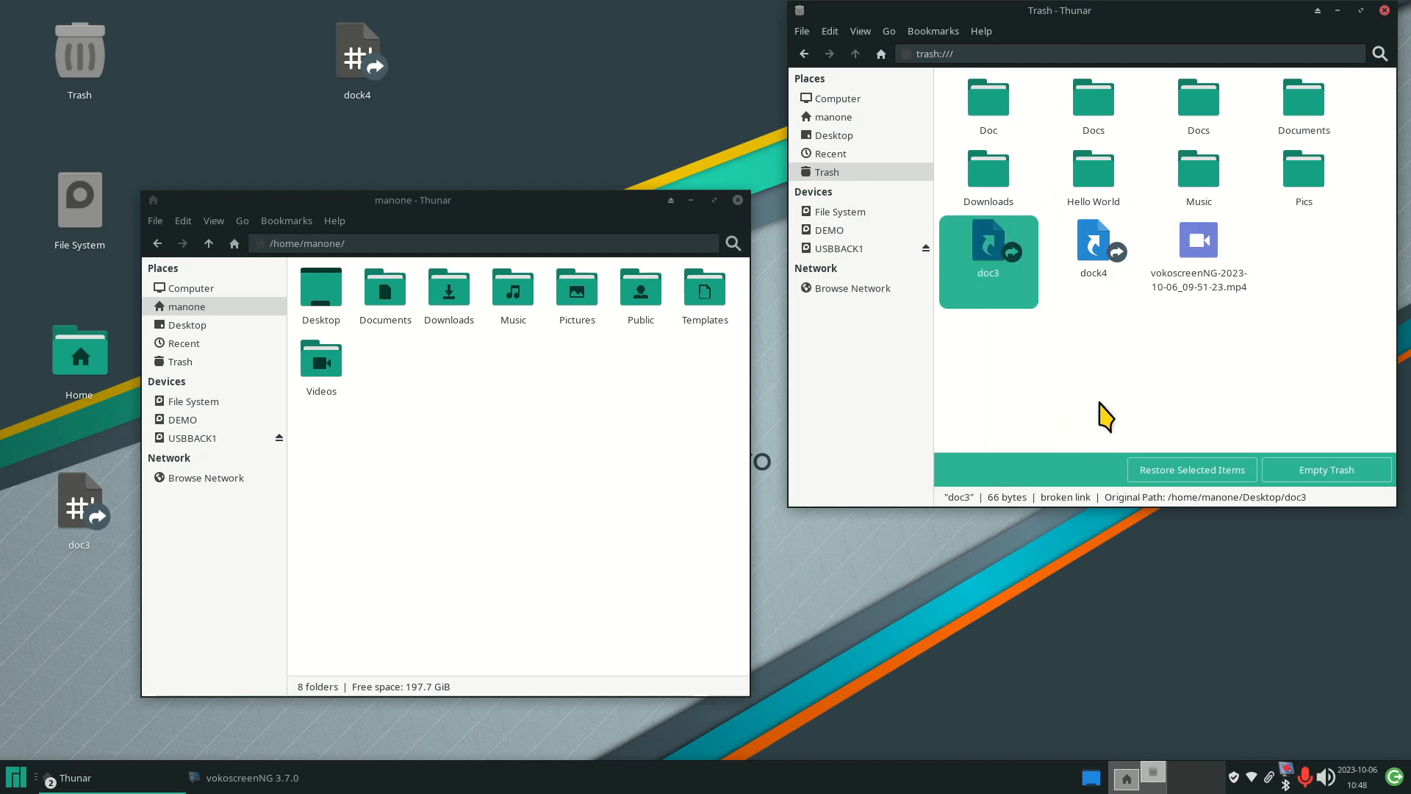
pyautogui.click(845, 118)
pyautogui.doubleClick(1027, 105)
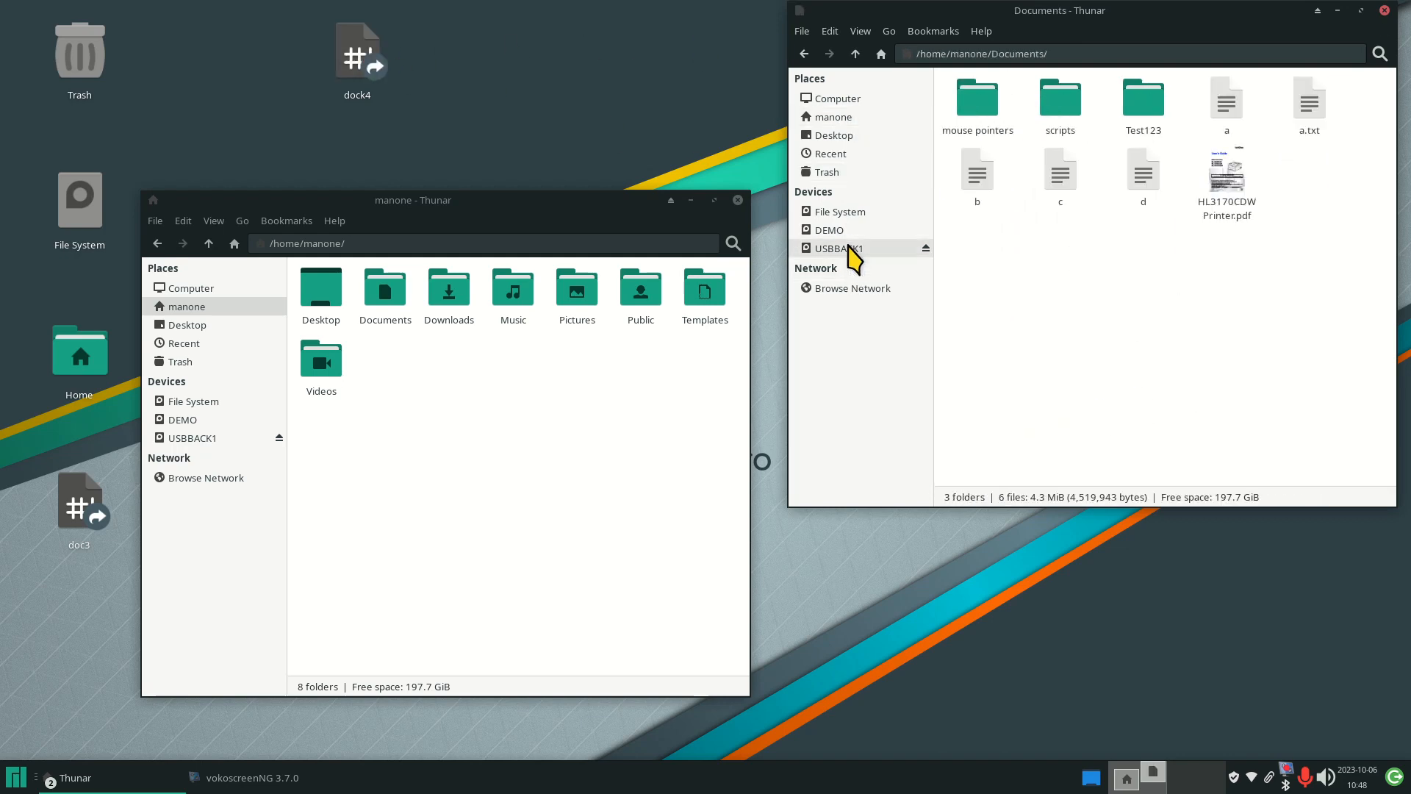
# Show the Doc folder on USBBACK1, and rerun the desktop dock4 script to back up the restored file c.
pyautogui.click(845, 249)
pyautogui.doubleClick(970, 112)
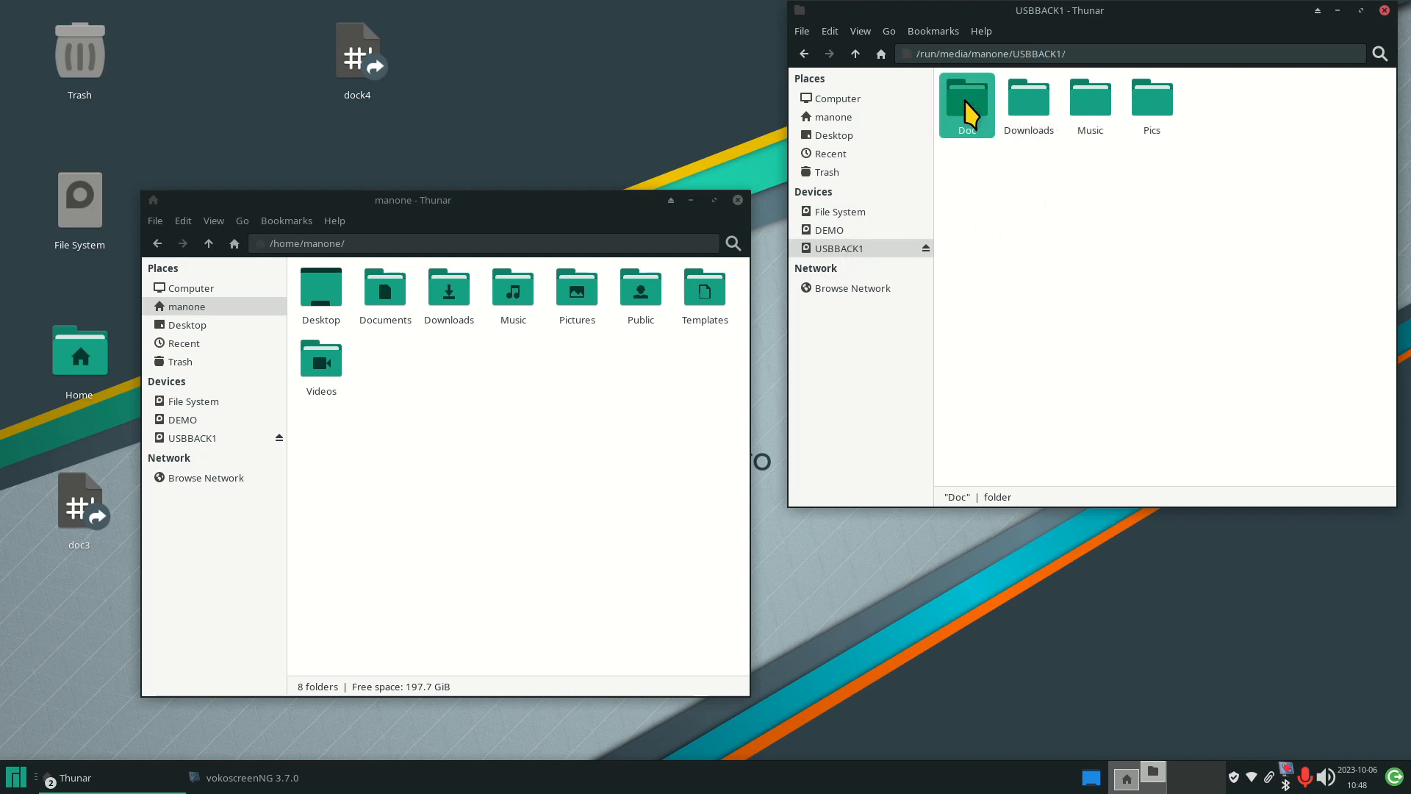
pyautogui.doubleClick(357, 56)
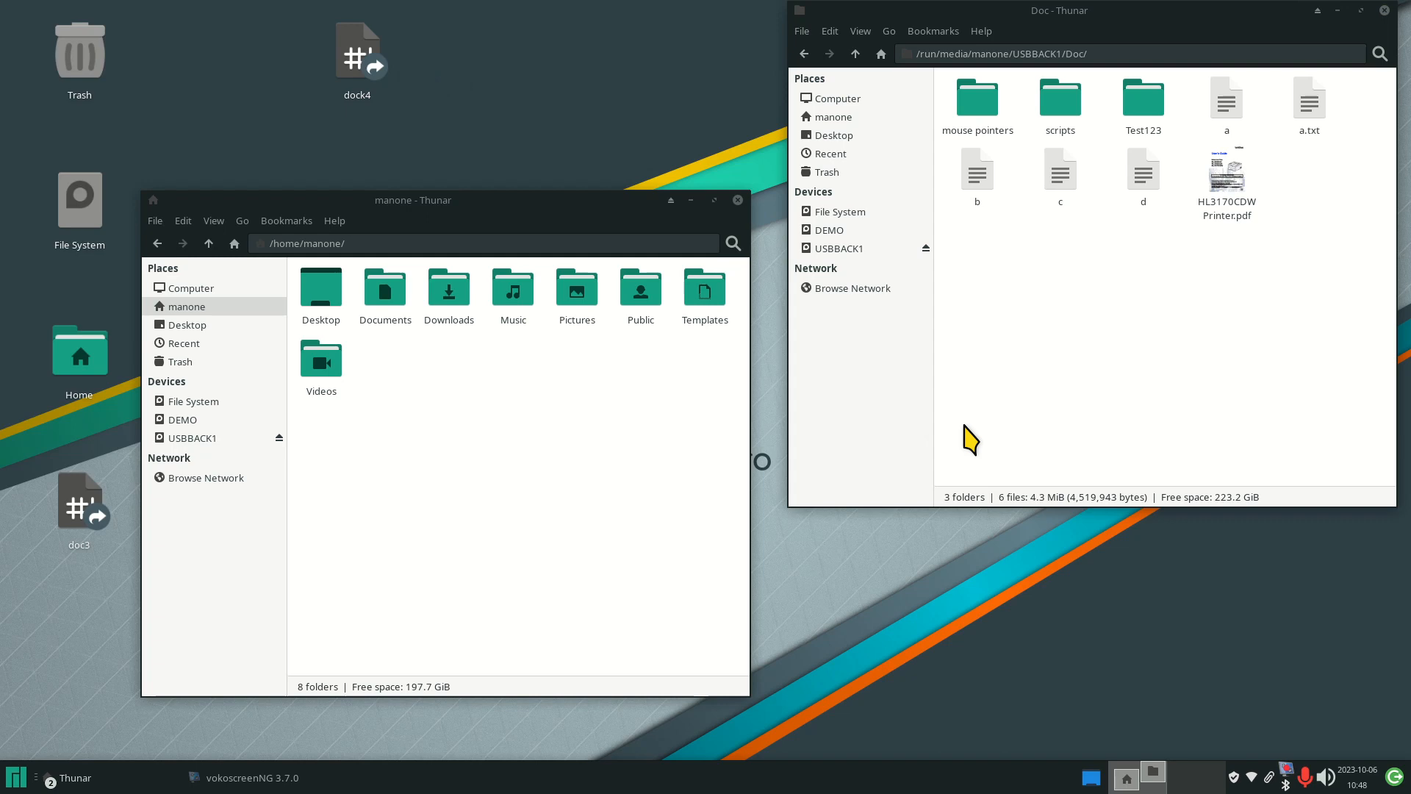
# Create a new folder named Hello World in the home Music folder.
pyautogui.click(834, 117)
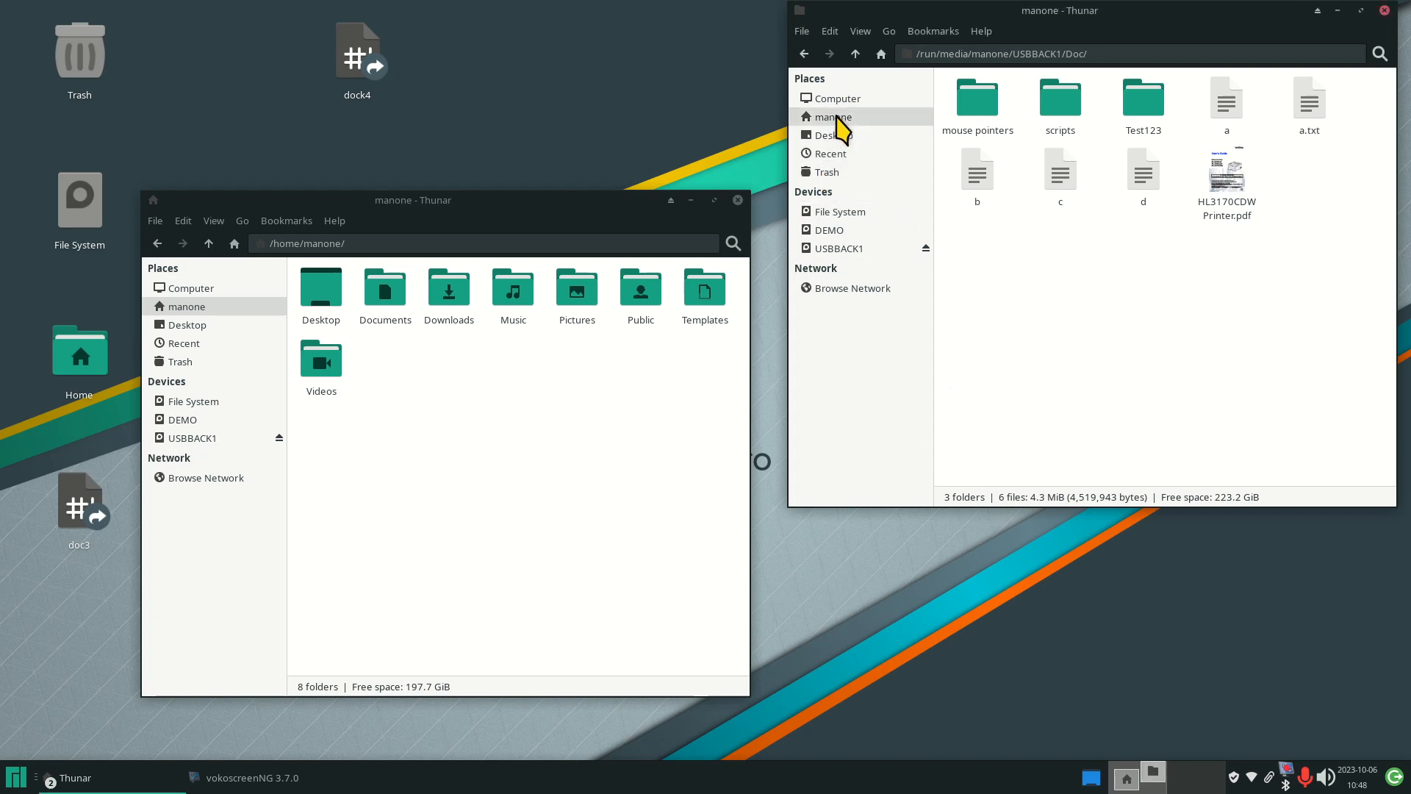
pyautogui.doubleClick(1157, 106)
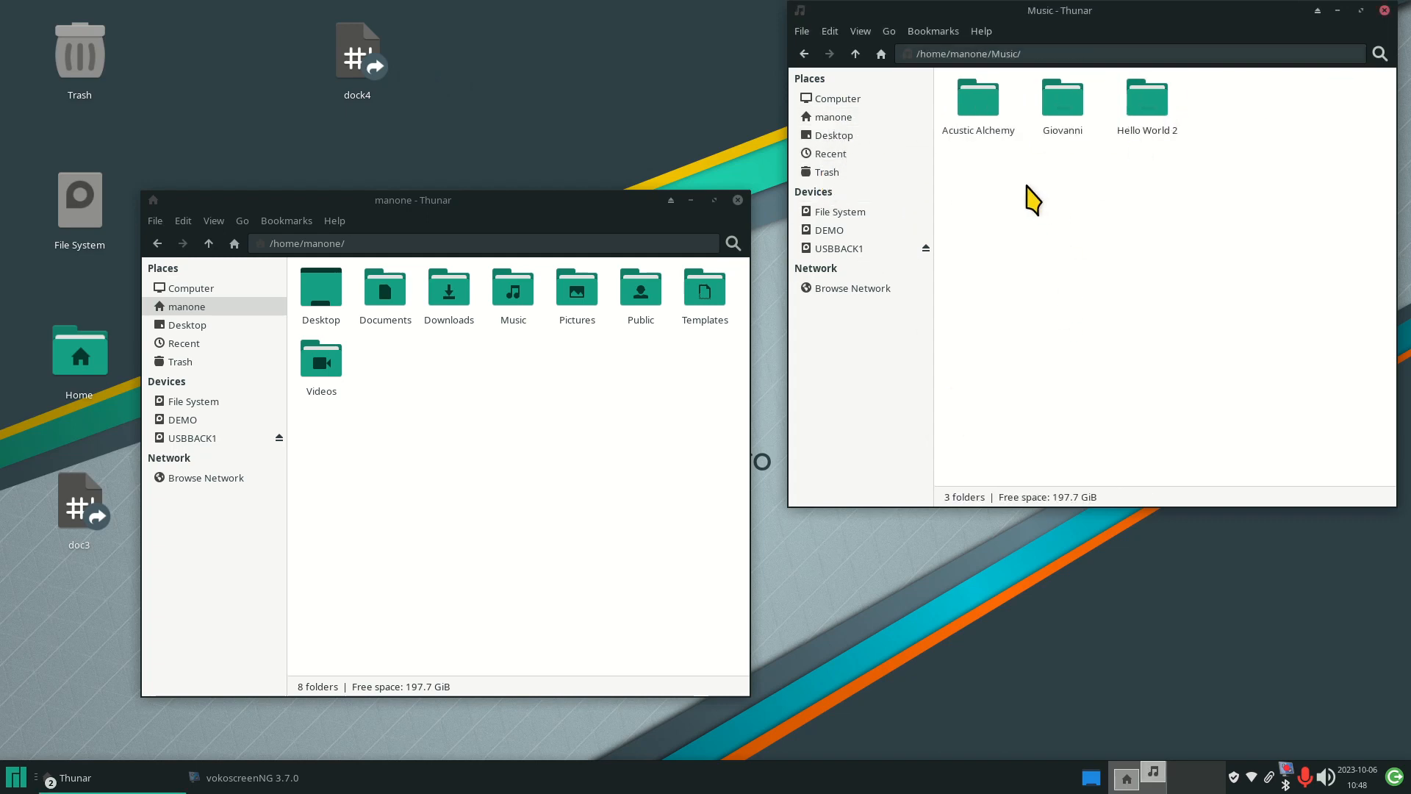
pyautogui.rightClick(1028, 190)
pyautogui.click(1058, 205)
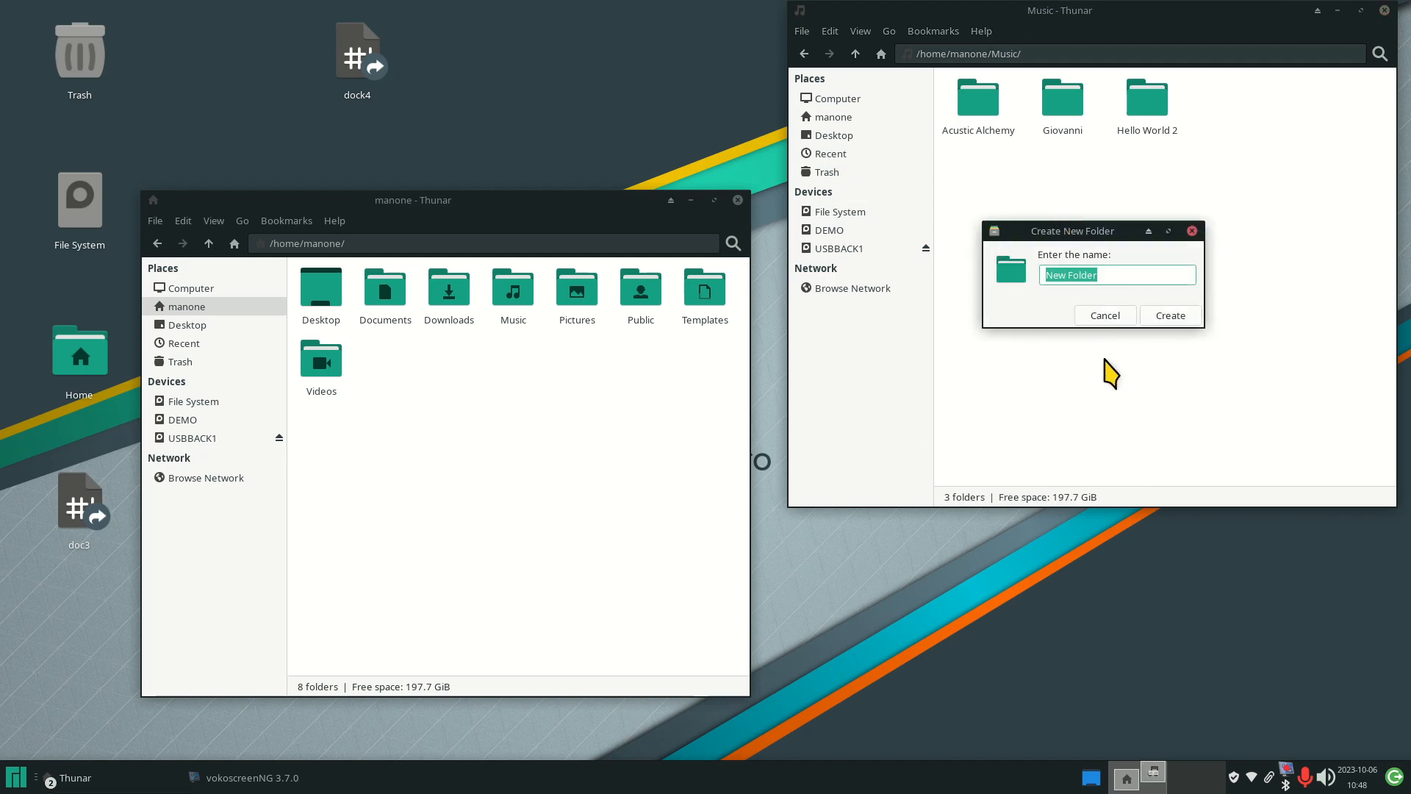
pyautogui.write('Hello')
pyautogui.press('Return')
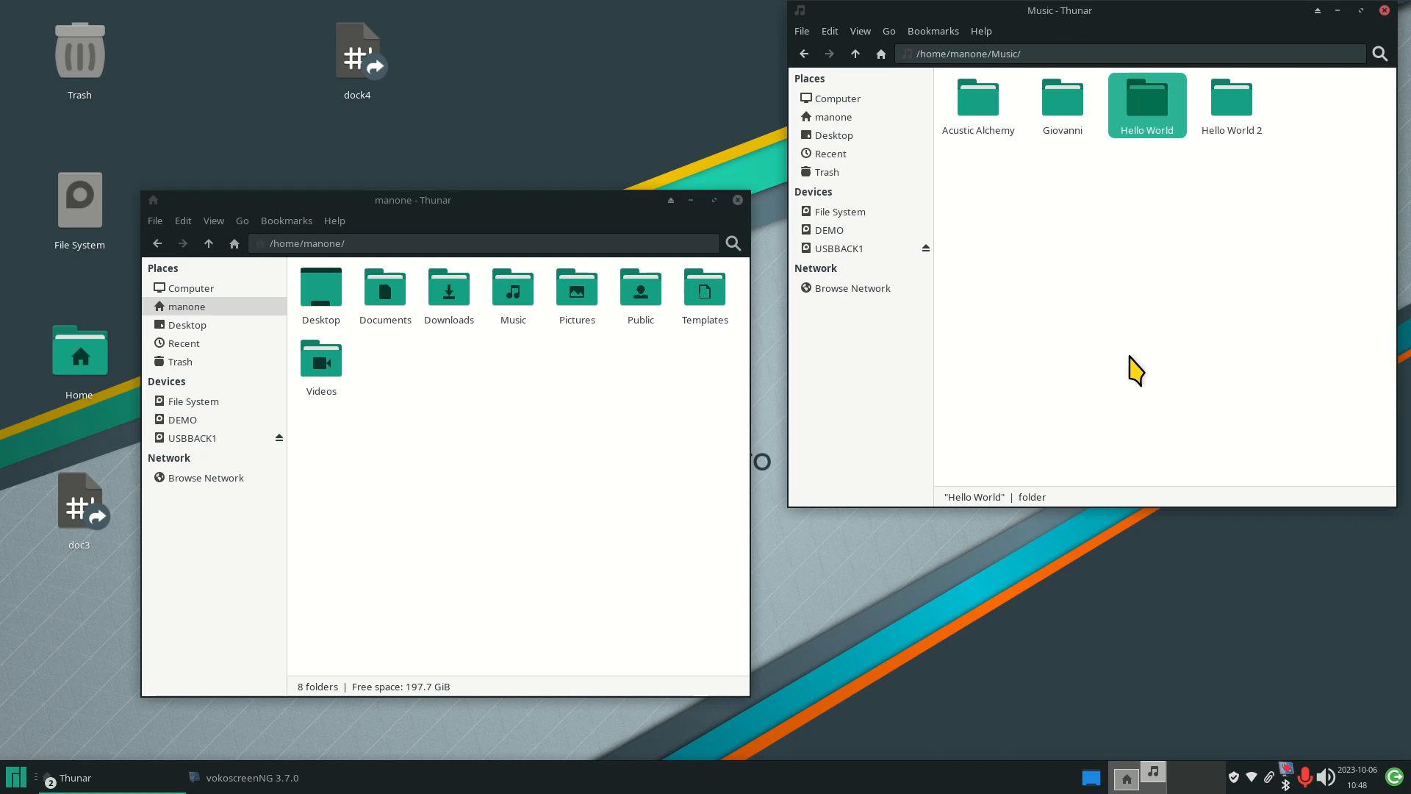
# Show the Music folder on USBBACK1, and run the desktop dock4 script to back up the new Hello World folder.
pyautogui.click(856, 250)
pyautogui.doubleClick(1095, 117)
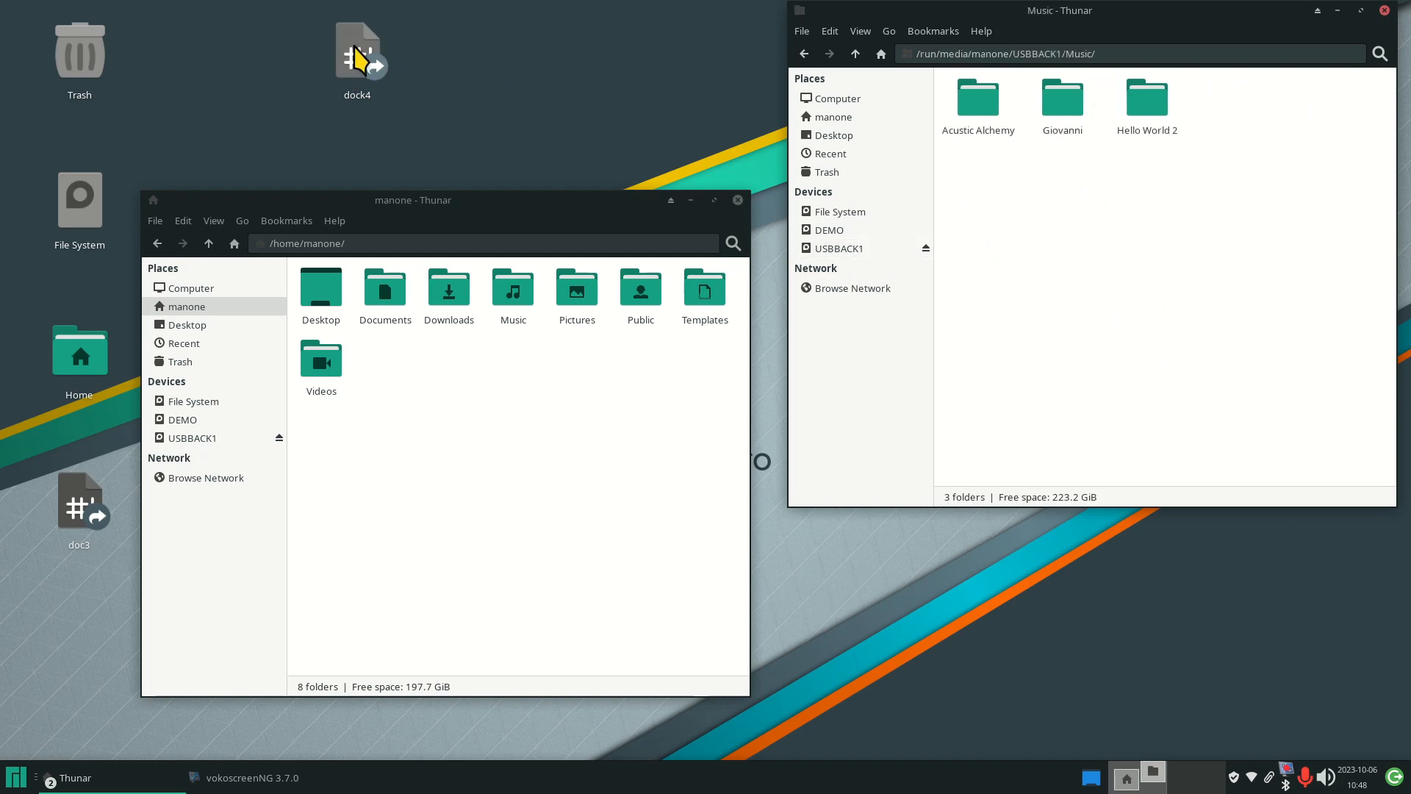
pyautogui.doubleClick(349, 70)
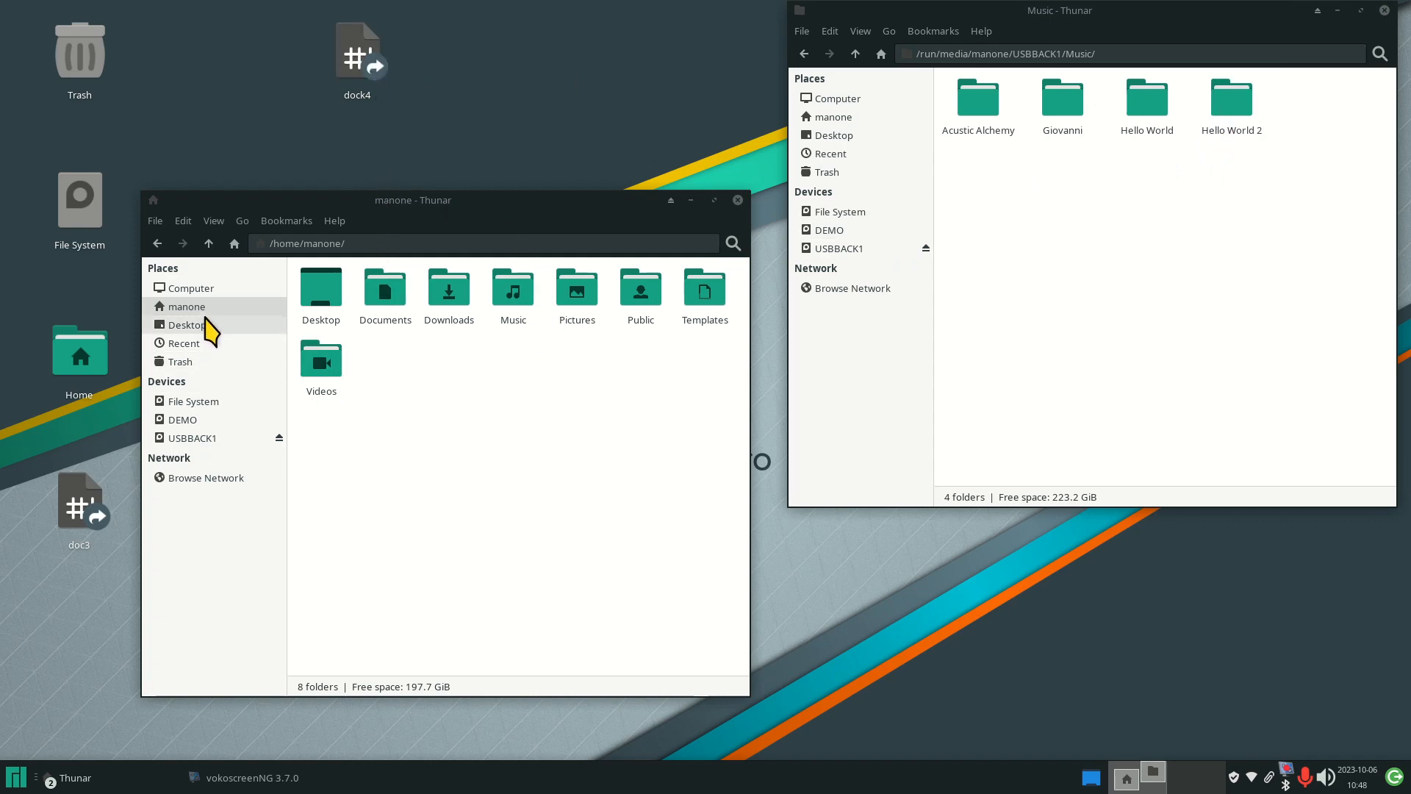
# Open the dock4 script from Documents/scripts in Kate, examine its rsync lines with enlarged text, and close it.
pyautogui.doubleClick(388, 294)
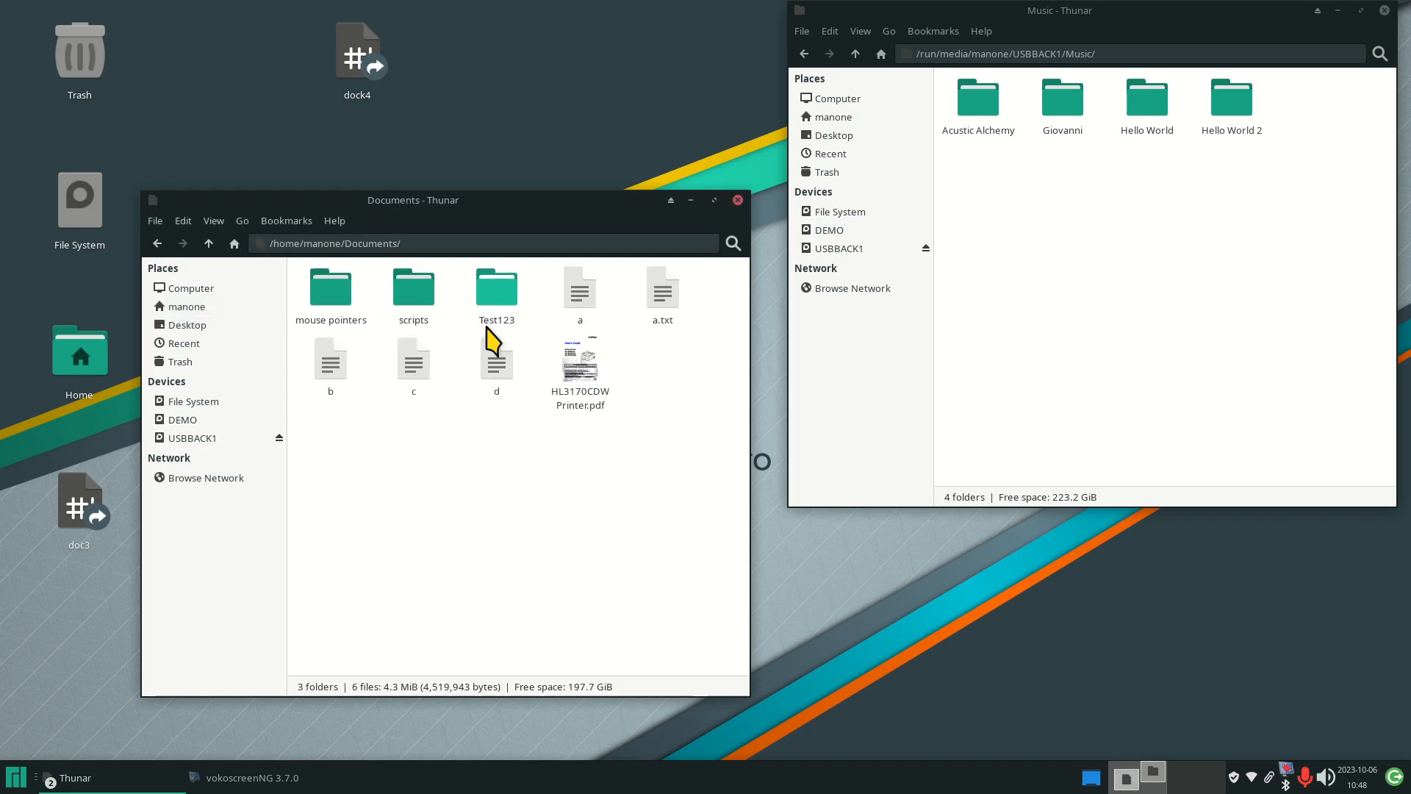
pyautogui.doubleClick(409, 298)
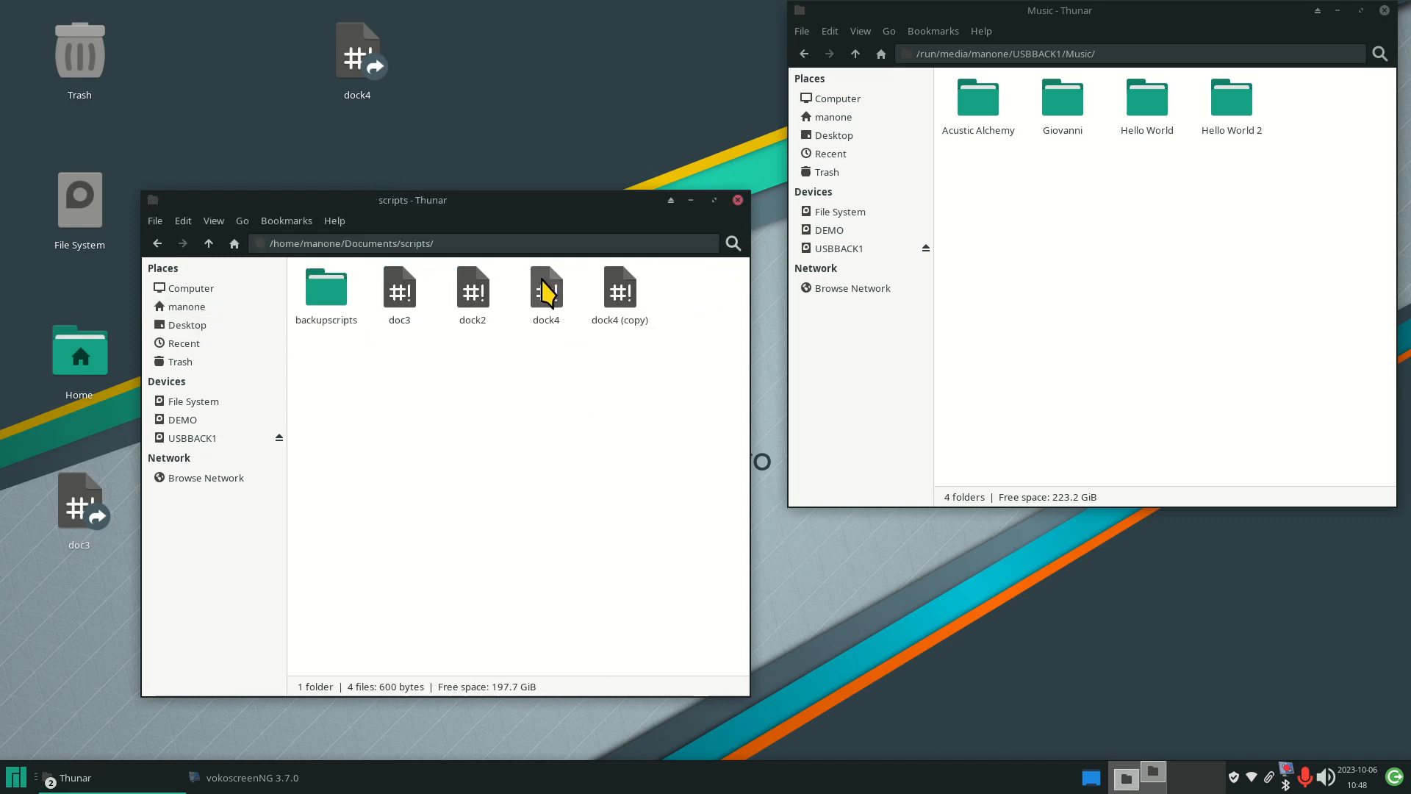
pyautogui.doubleClick(545, 291)
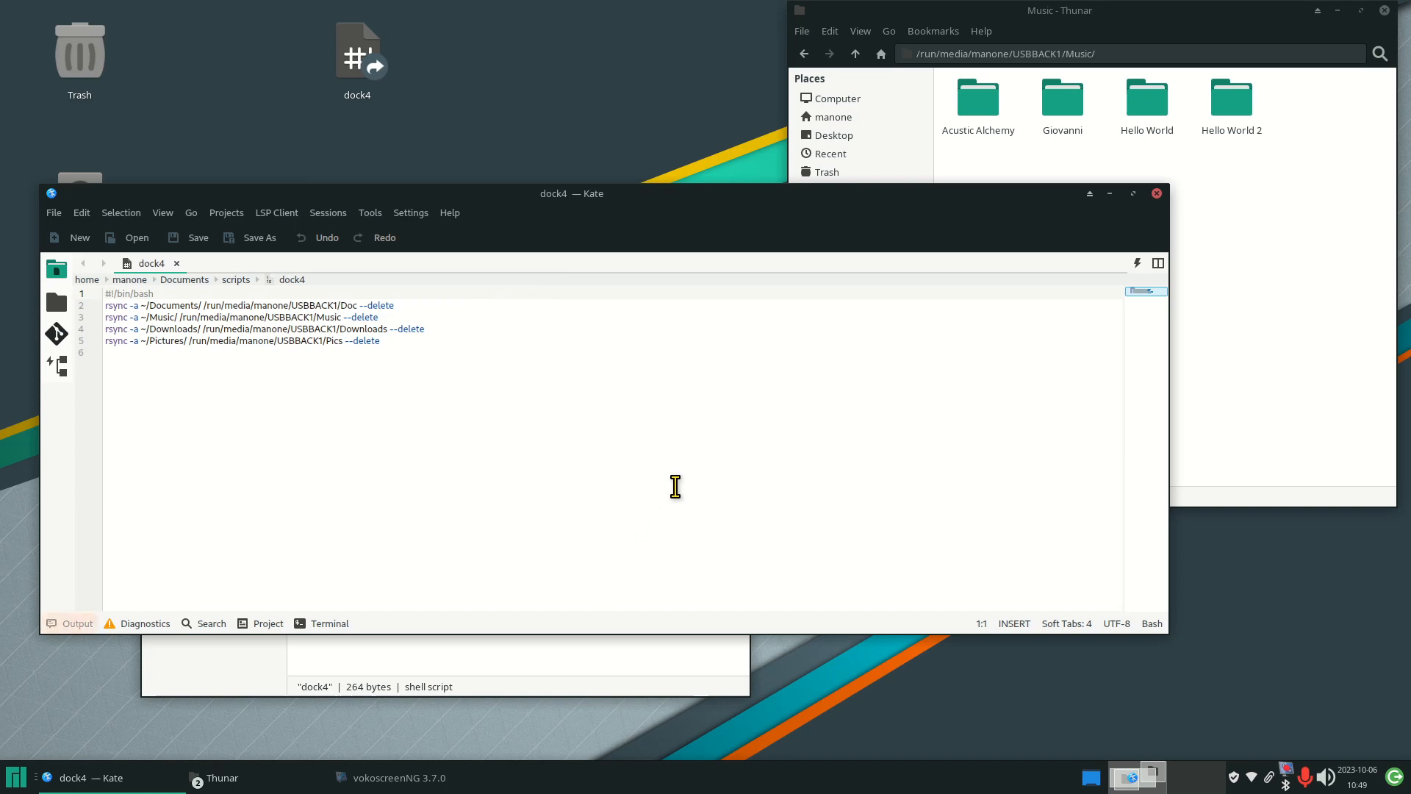
pyautogui.scroll(7, 676, 486)
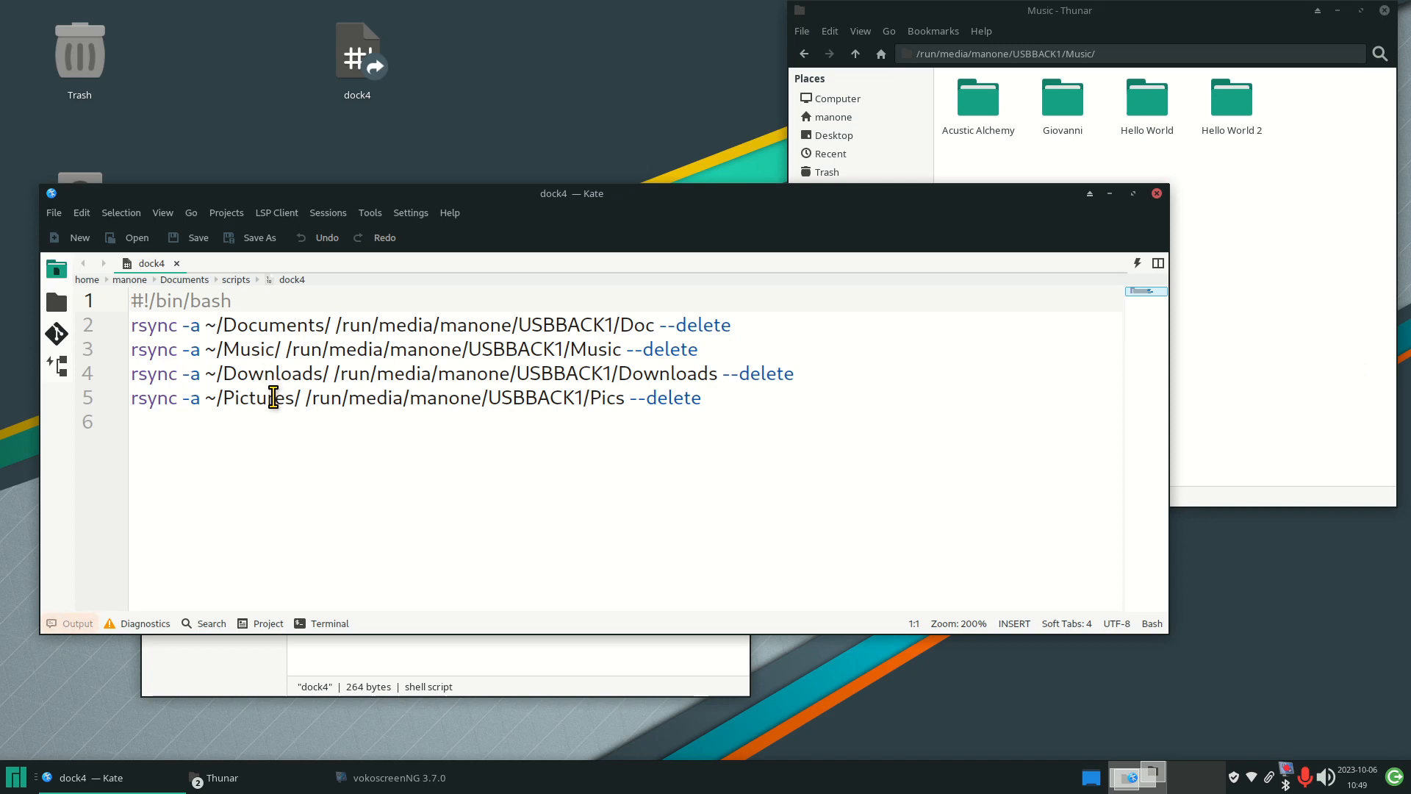
pyautogui.moveTo(588, 188); pyautogui.dragTo(523, 227)
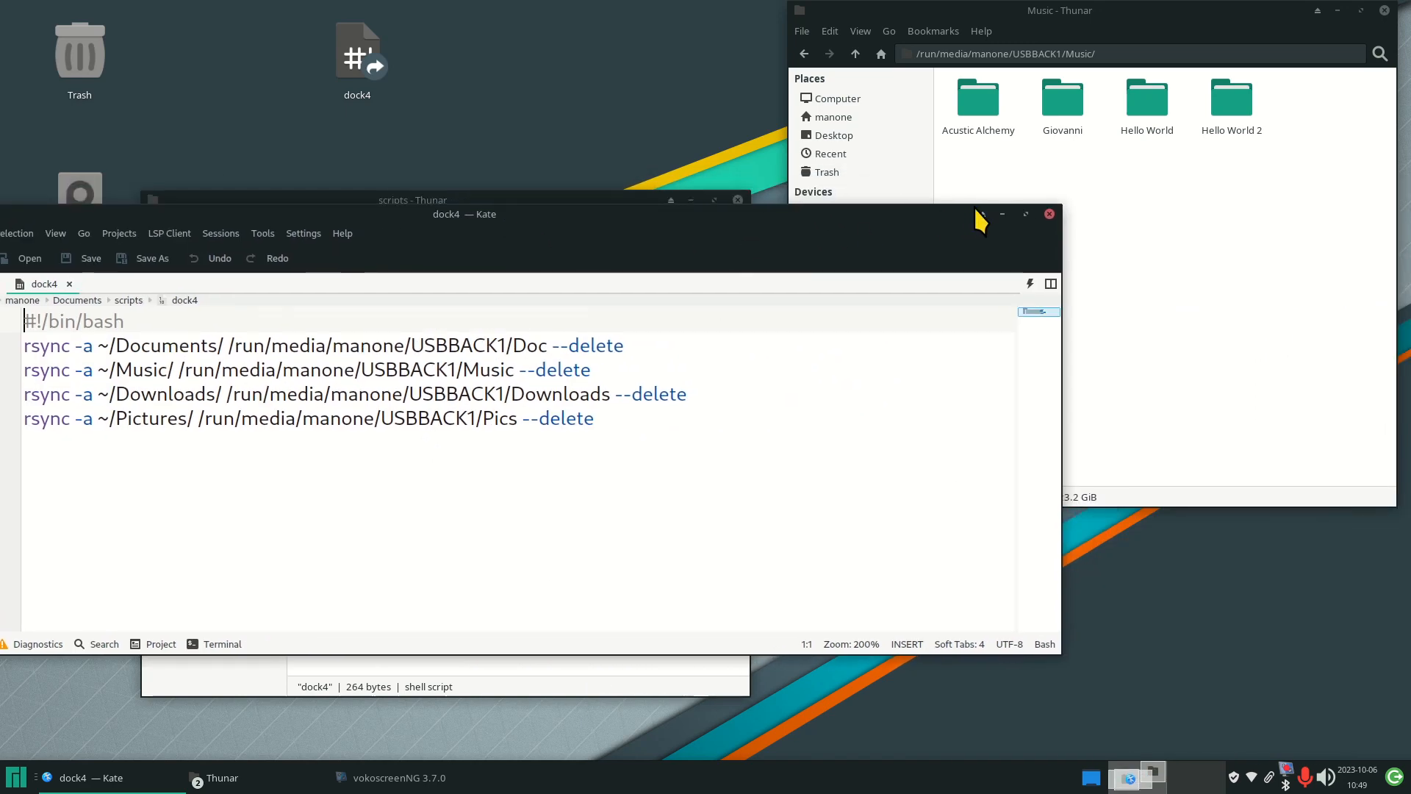
pyautogui.click(1050, 214)
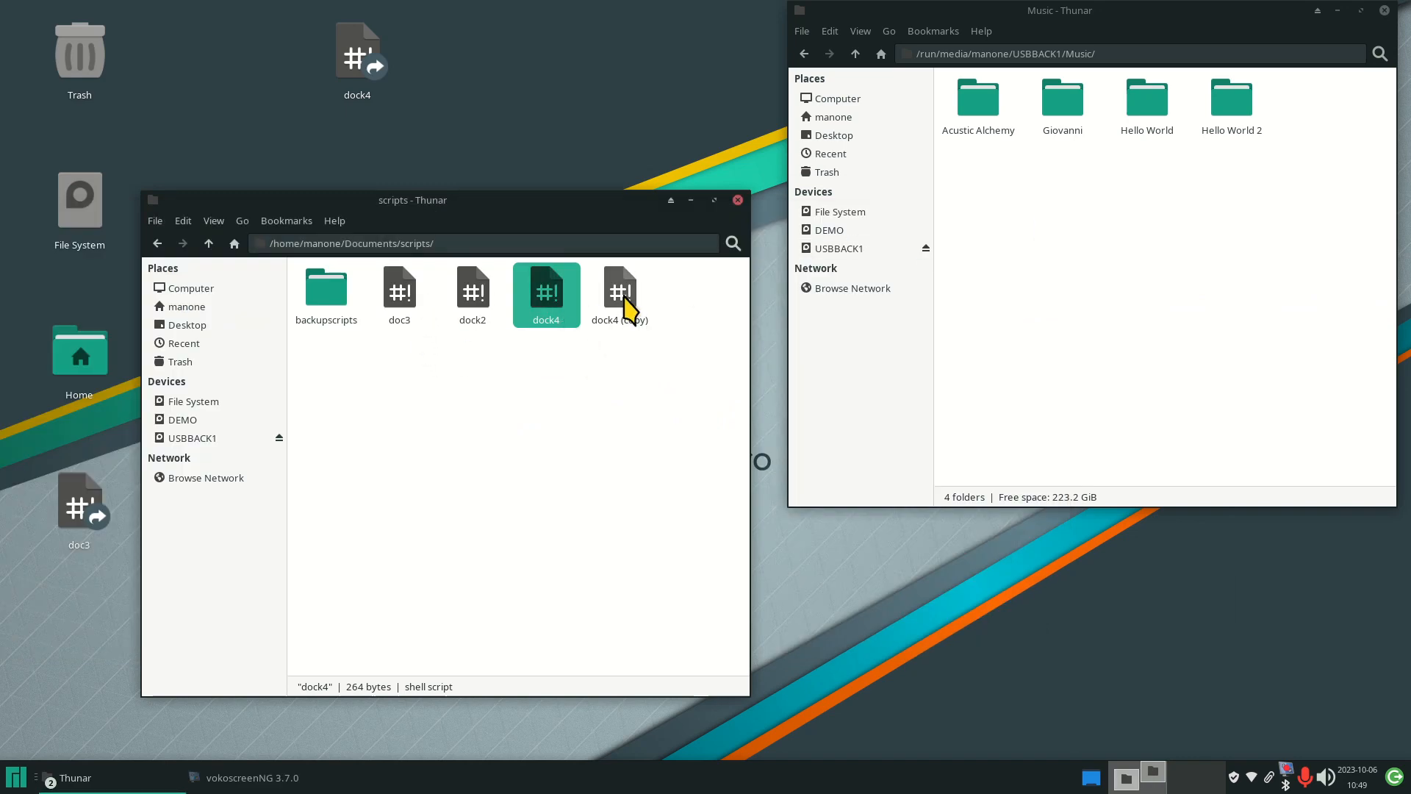
# Reopen the dock4 script from the scripts folder in Kate, and place its window so the enlarged rsync lines are readable.
pyautogui.rightClick(548, 288)
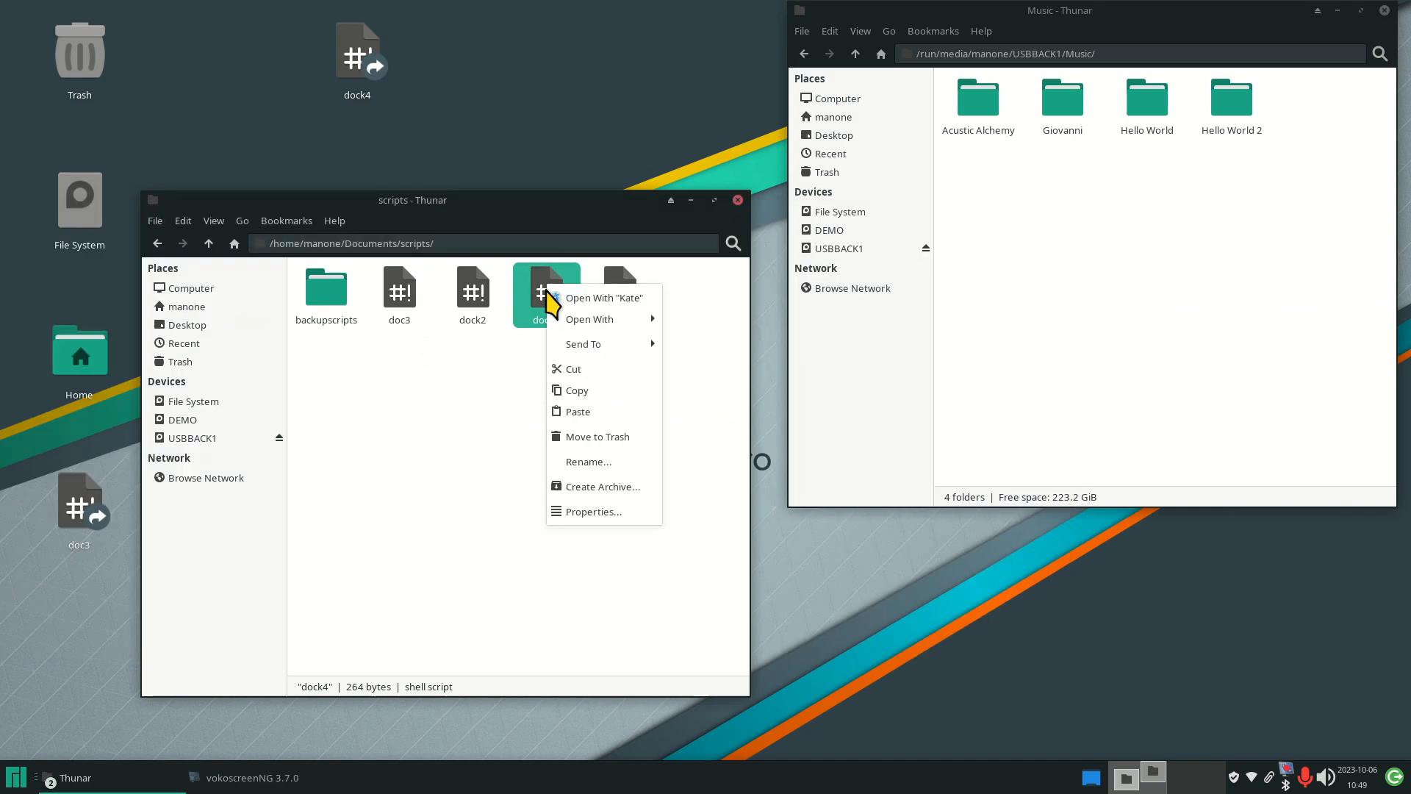
pyautogui.click(471, 448)
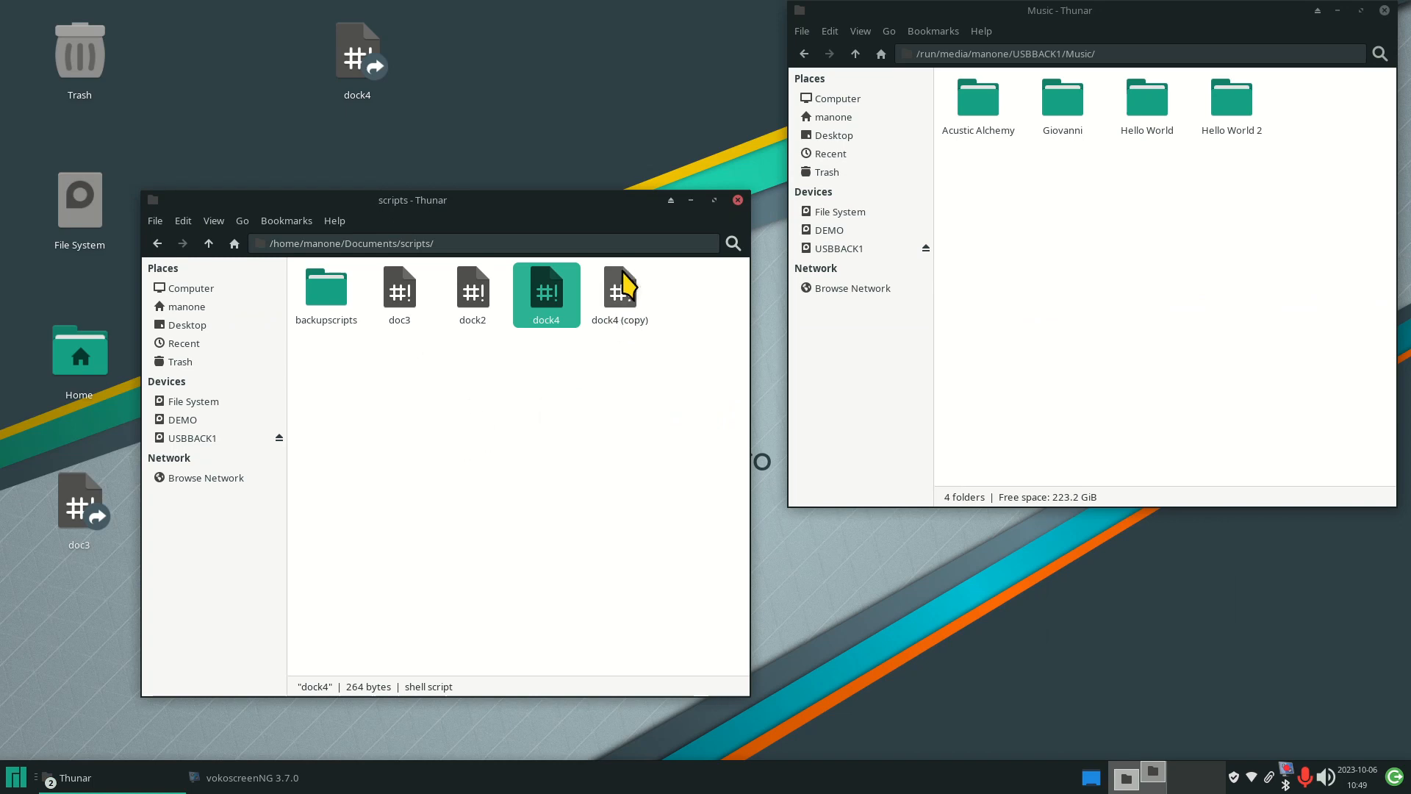
pyautogui.doubleClick(545, 304)
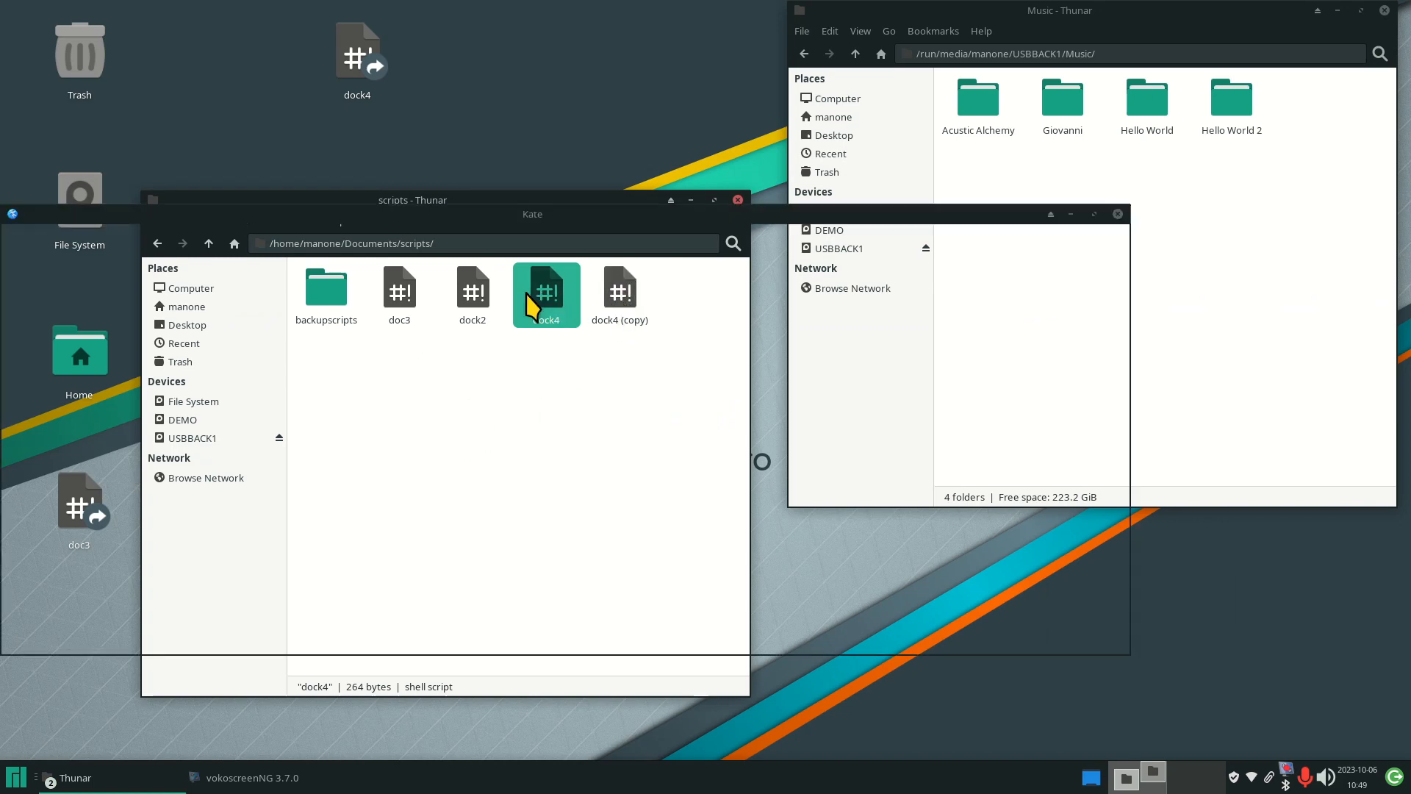
pyautogui.scroll(5, 645, 535)
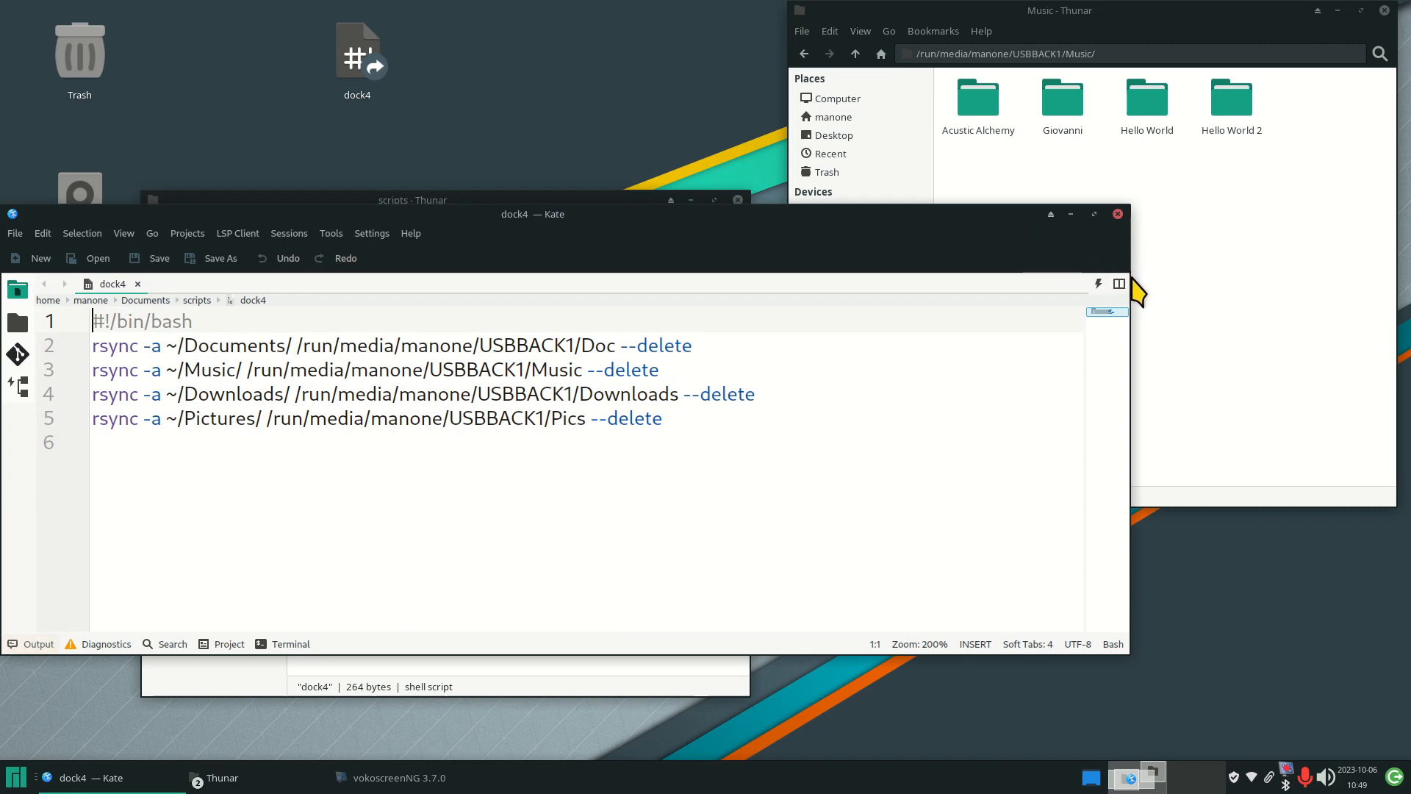
pyautogui.moveTo(899, 228); pyautogui.dragTo(1003, 332)
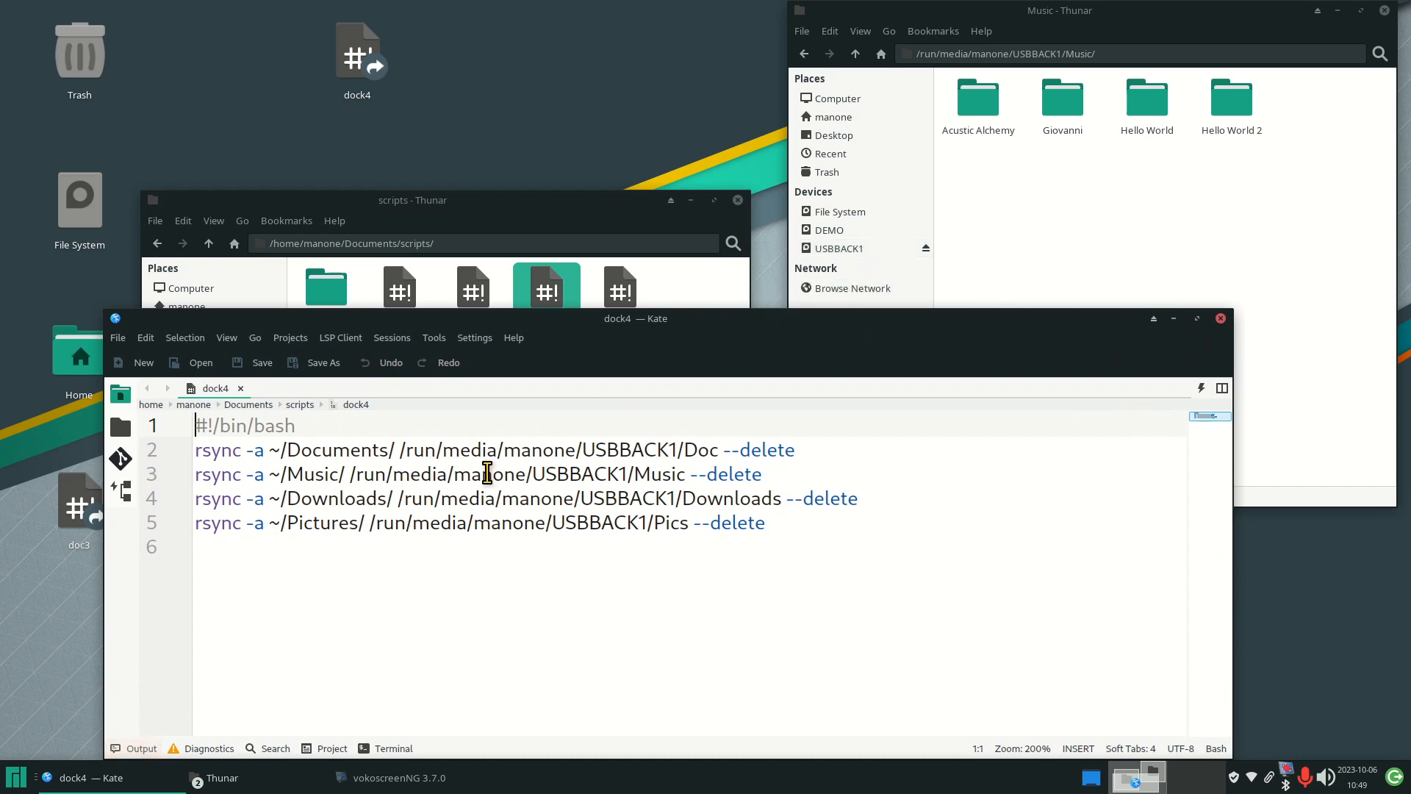
pyautogui.moveTo(746, 313); pyautogui.dragTo(778, 146)
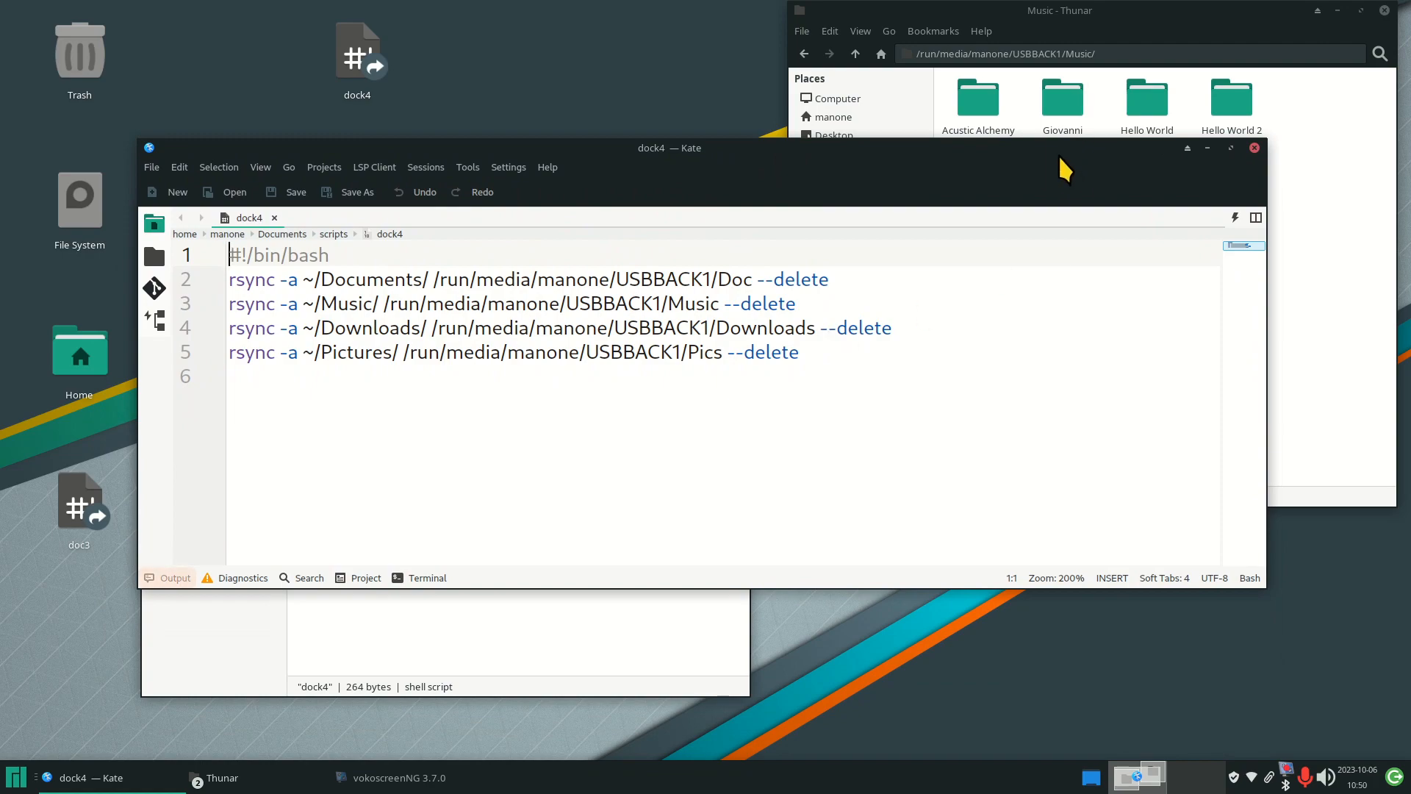
pyautogui.moveTo(1066, 150); pyautogui.dragTo(1045, 407)
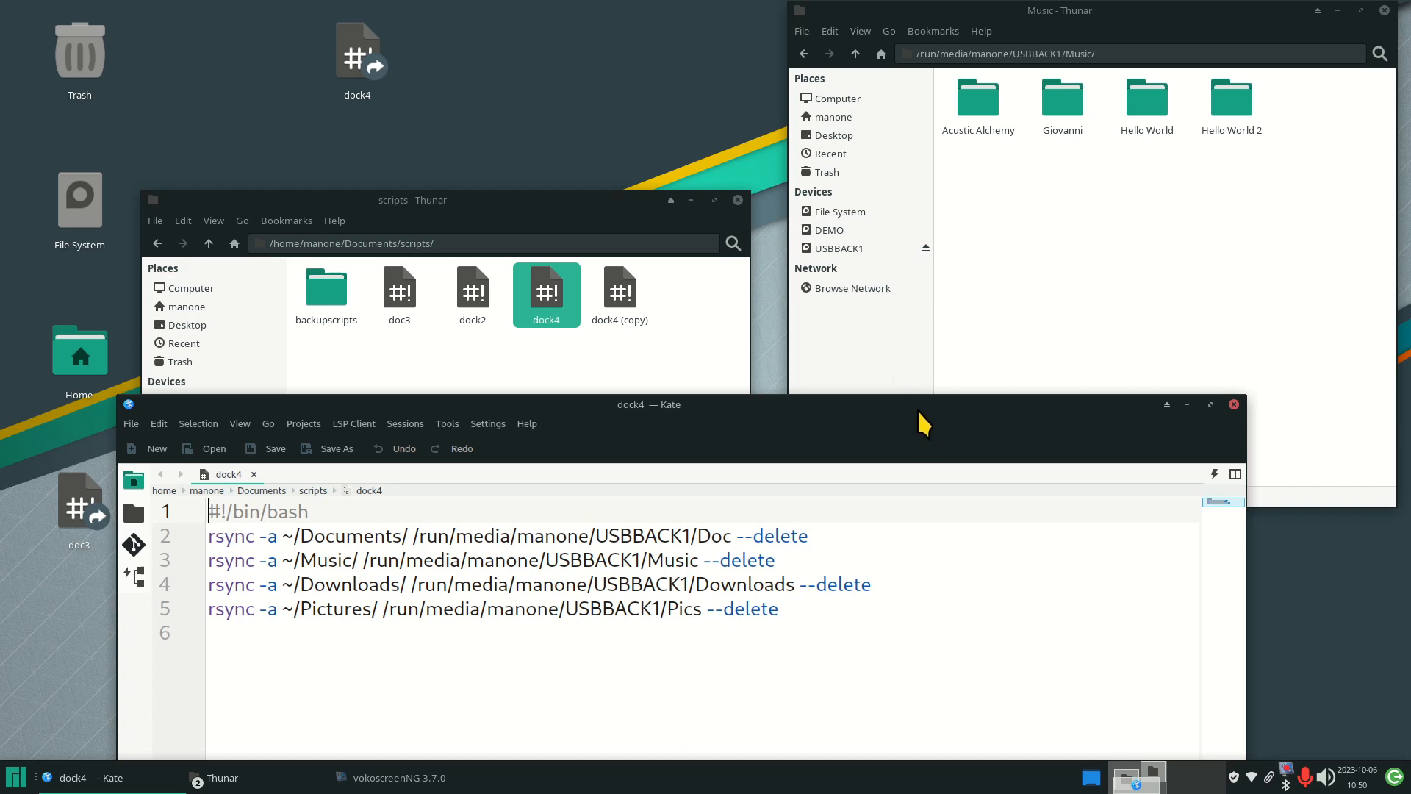
pyautogui.moveTo(917, 409); pyautogui.dragTo(957, 144)
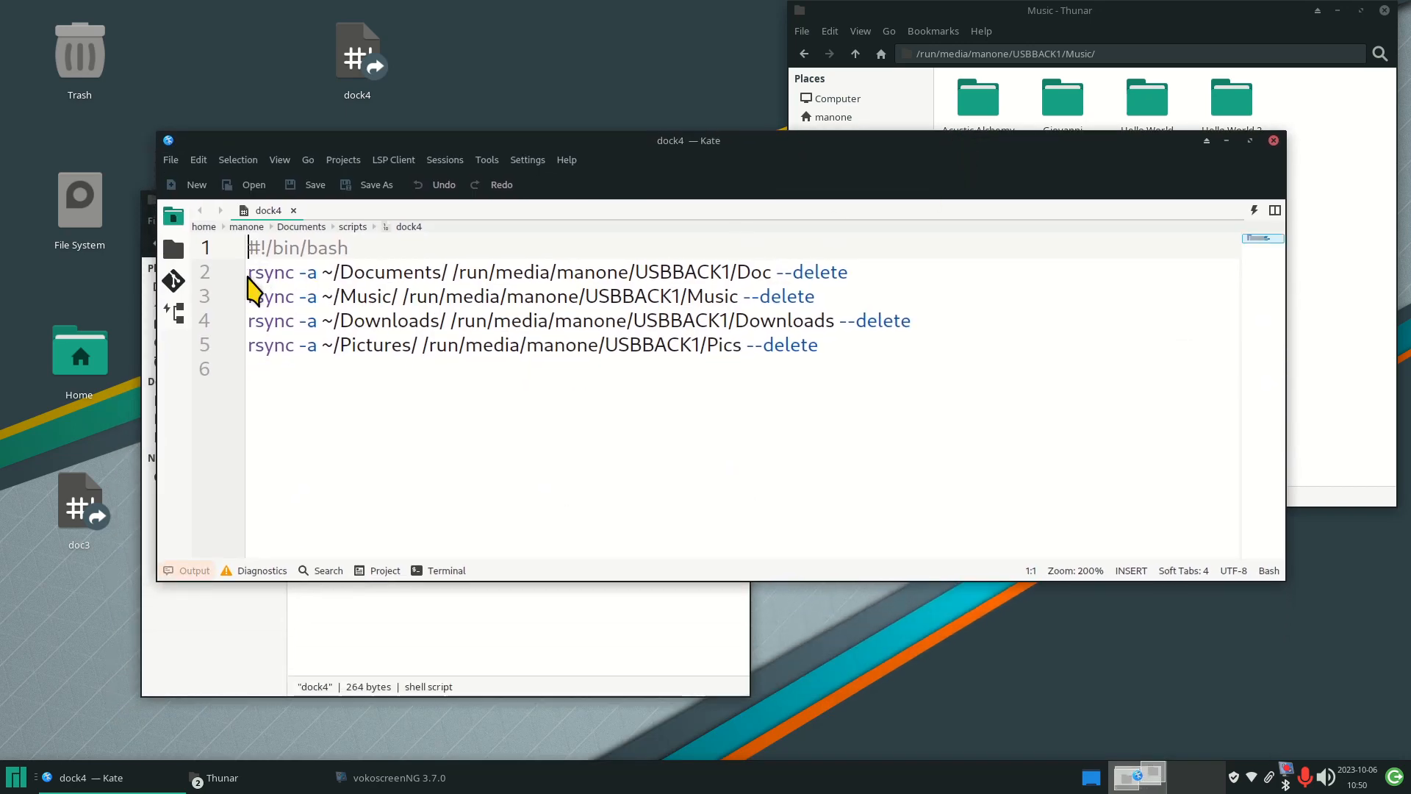
# Duplicate the four rsync lines of the dock4 script below the originals, starting at line 8.
pyautogui.moveTo(250, 274); pyautogui.dragTo(960, 383)
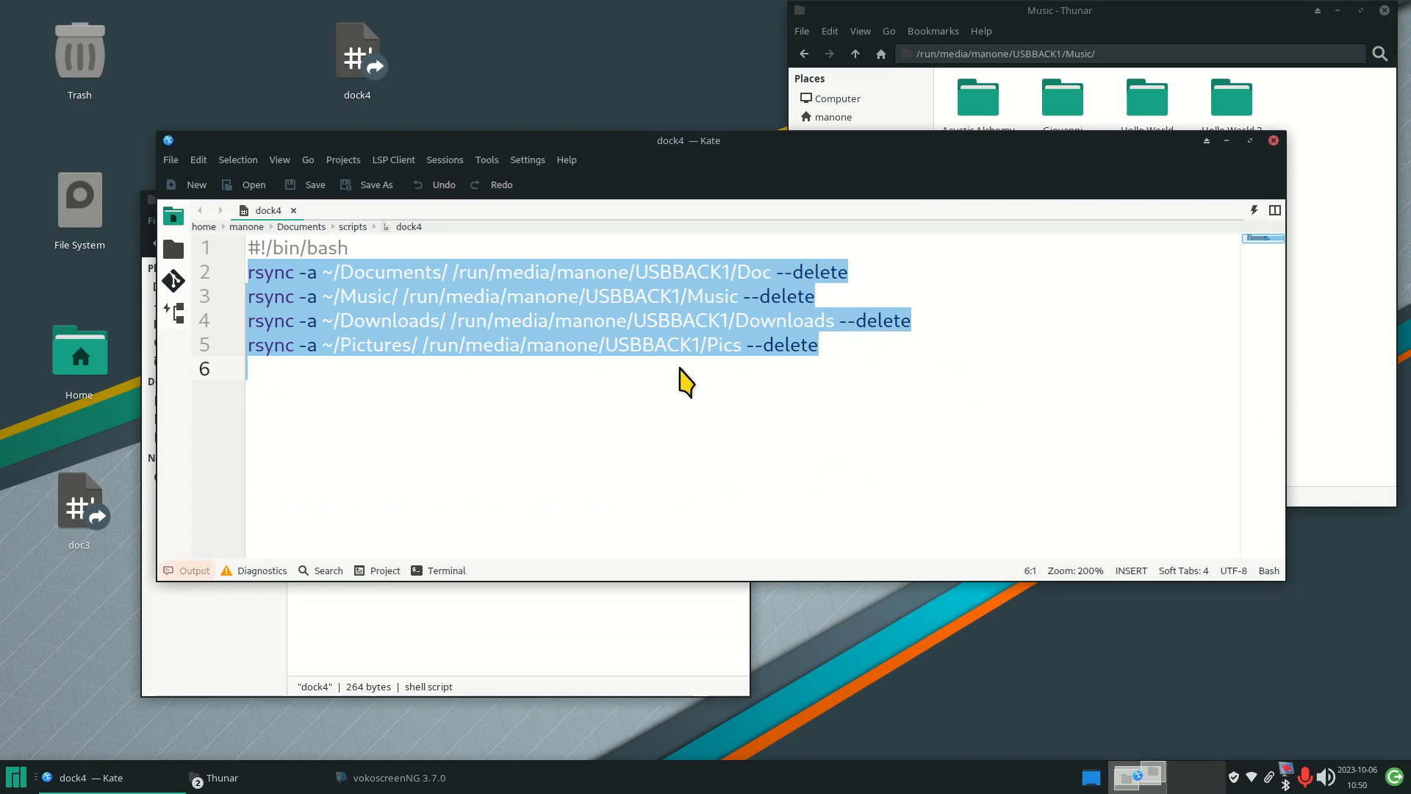
pyautogui.rightClick(577, 295)
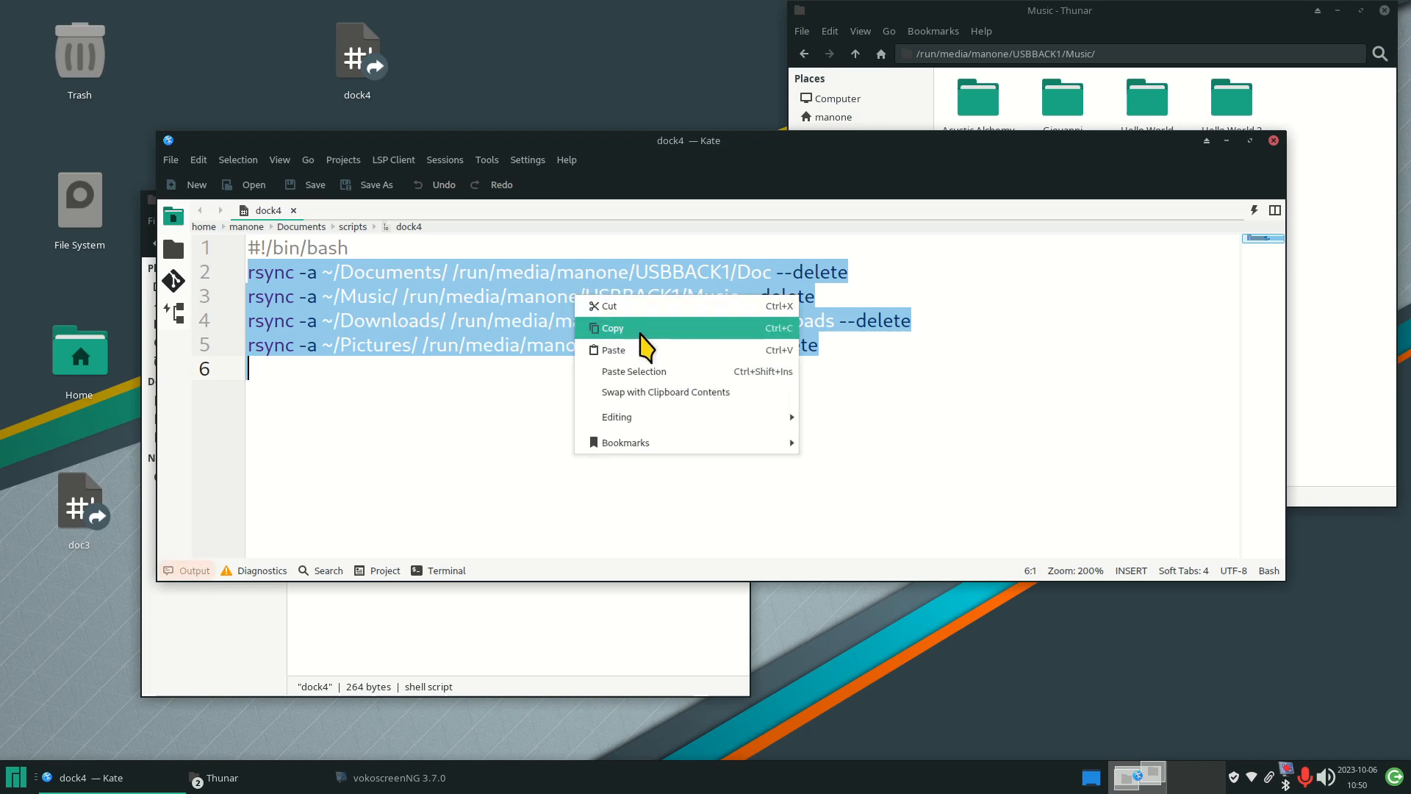
pyautogui.click(716, 340)
pyautogui.click(360, 415)
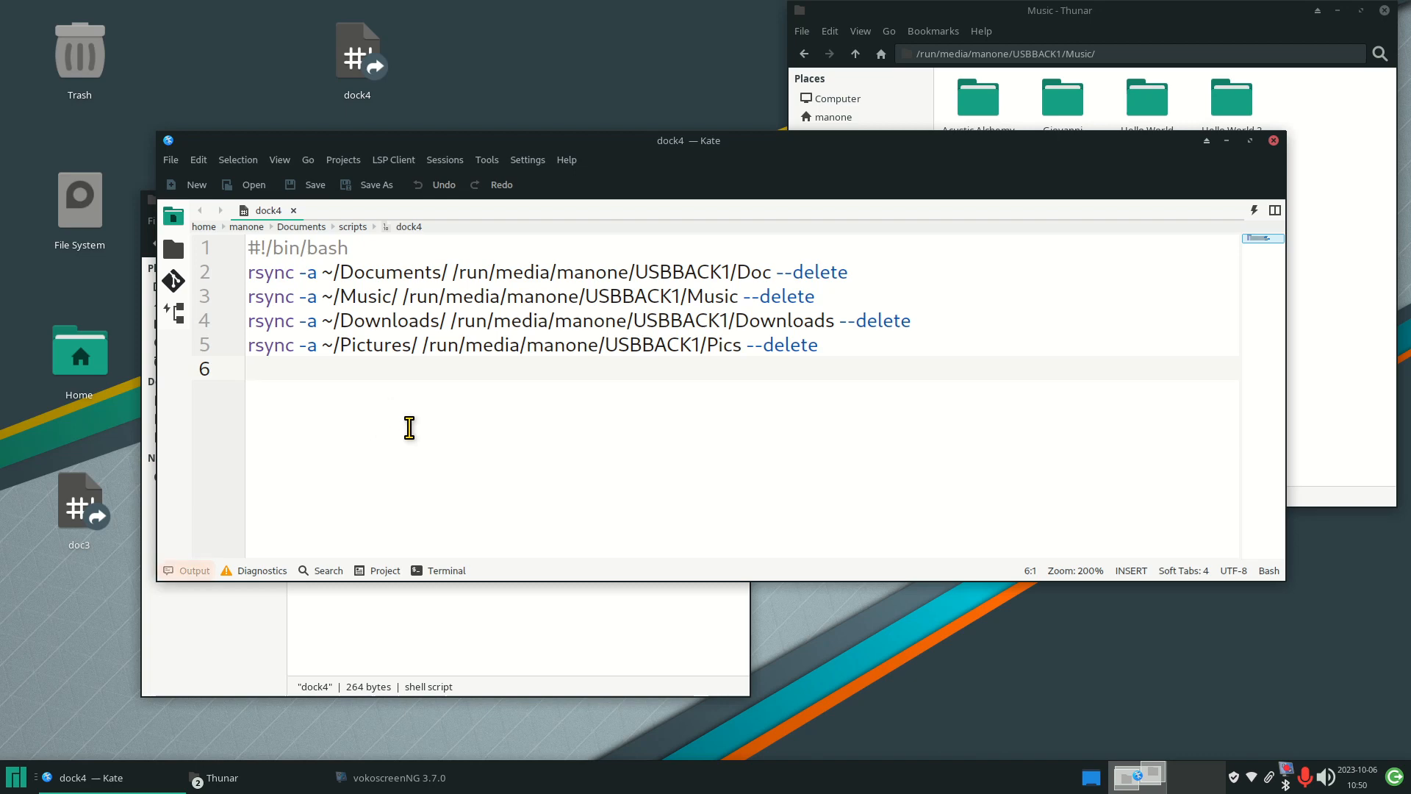
pyautogui.press('Return')
pyautogui.press('Return')
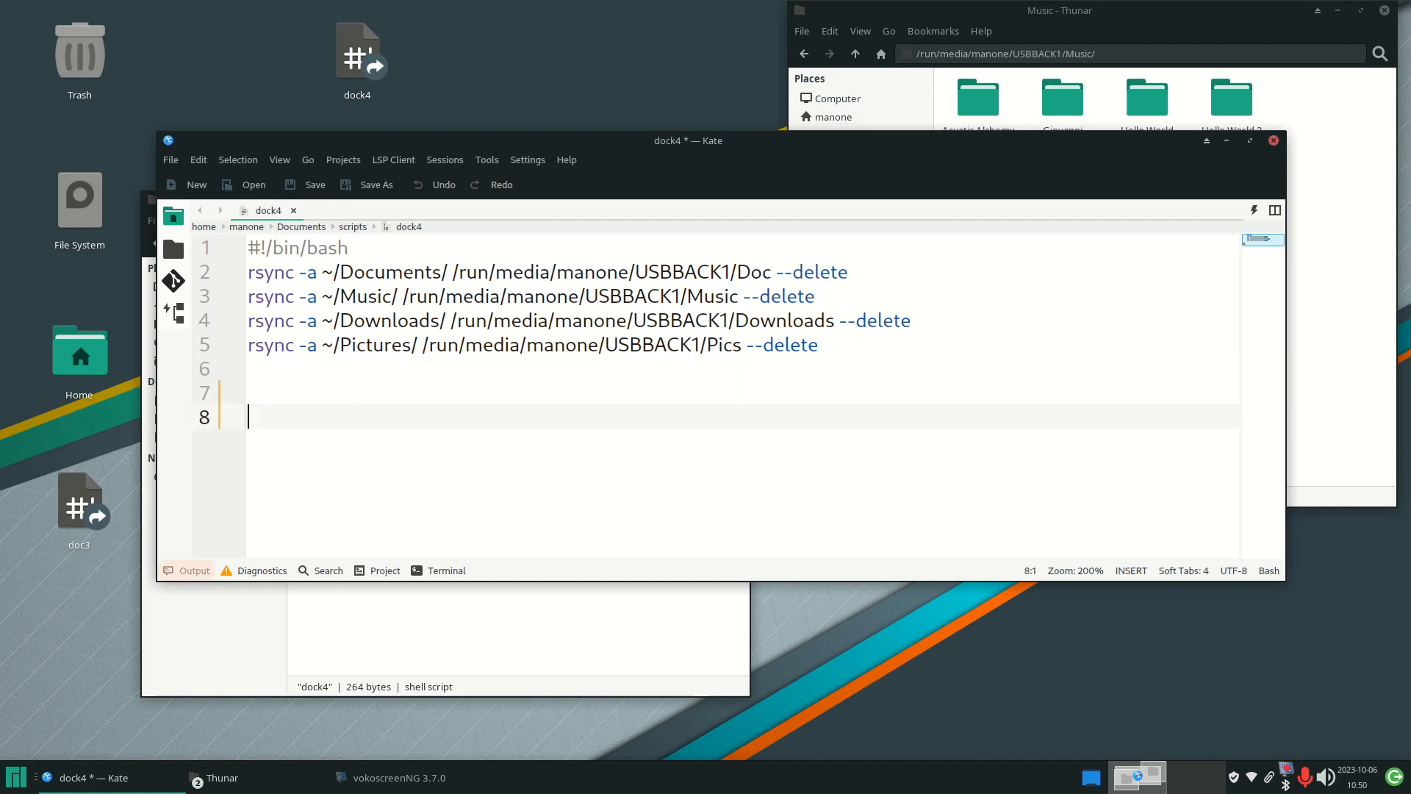
pyautogui.hotkey('ctrl', 'v')
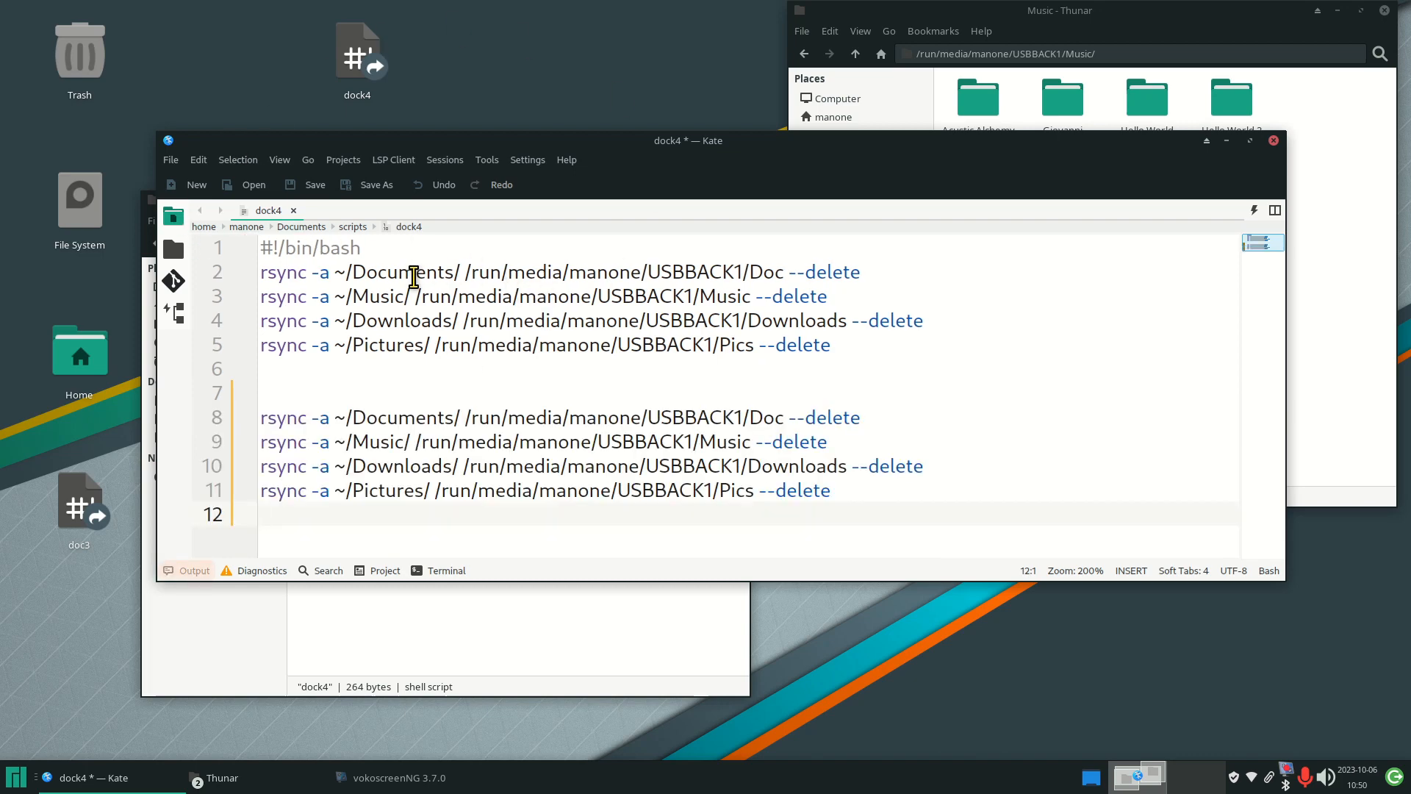
# Change the destination drive to USBBACK2 in the four copied rsync lines for Documents, Music, Downloads and Pictures.
pyautogui.click(742, 417)
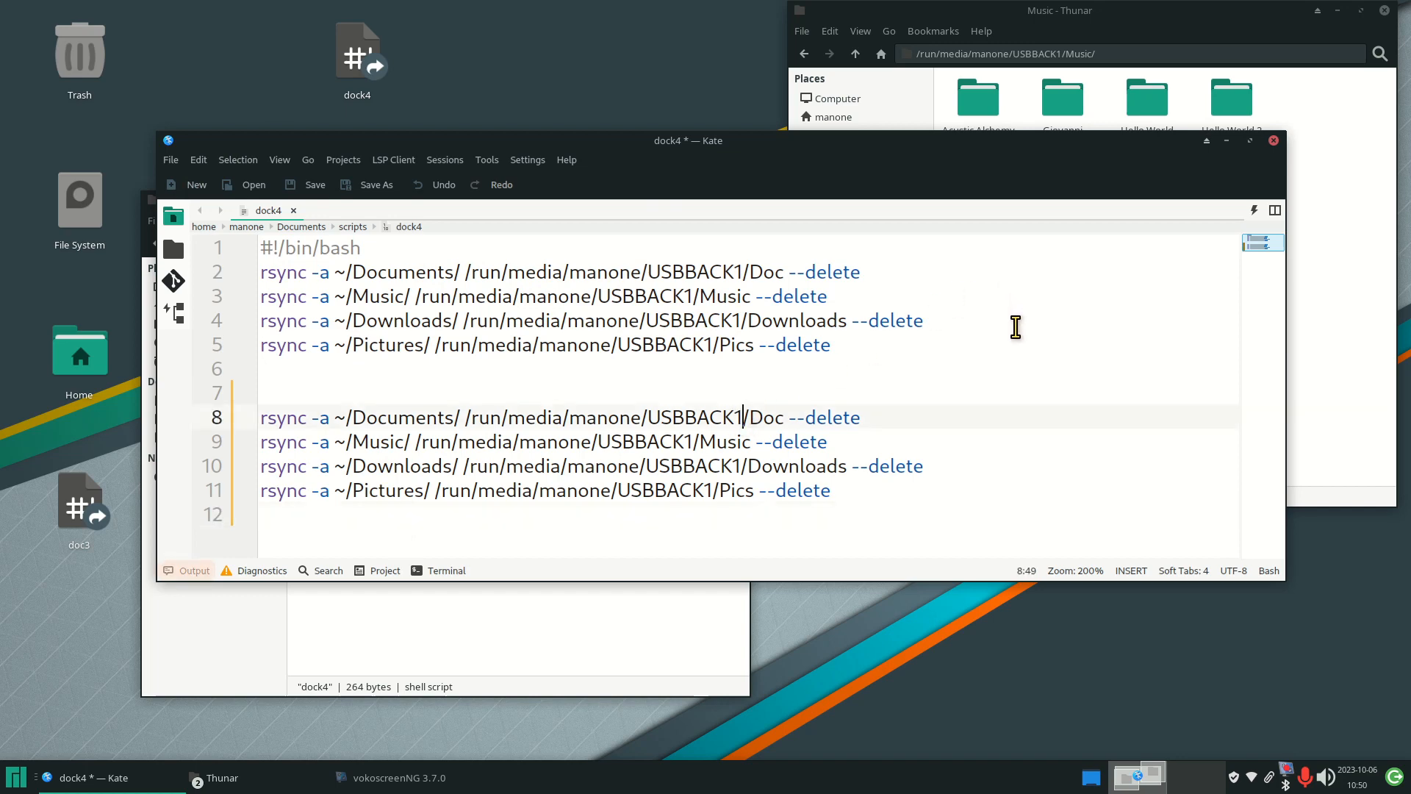
pyautogui.press('BackSpace')
pyautogui.write('2')
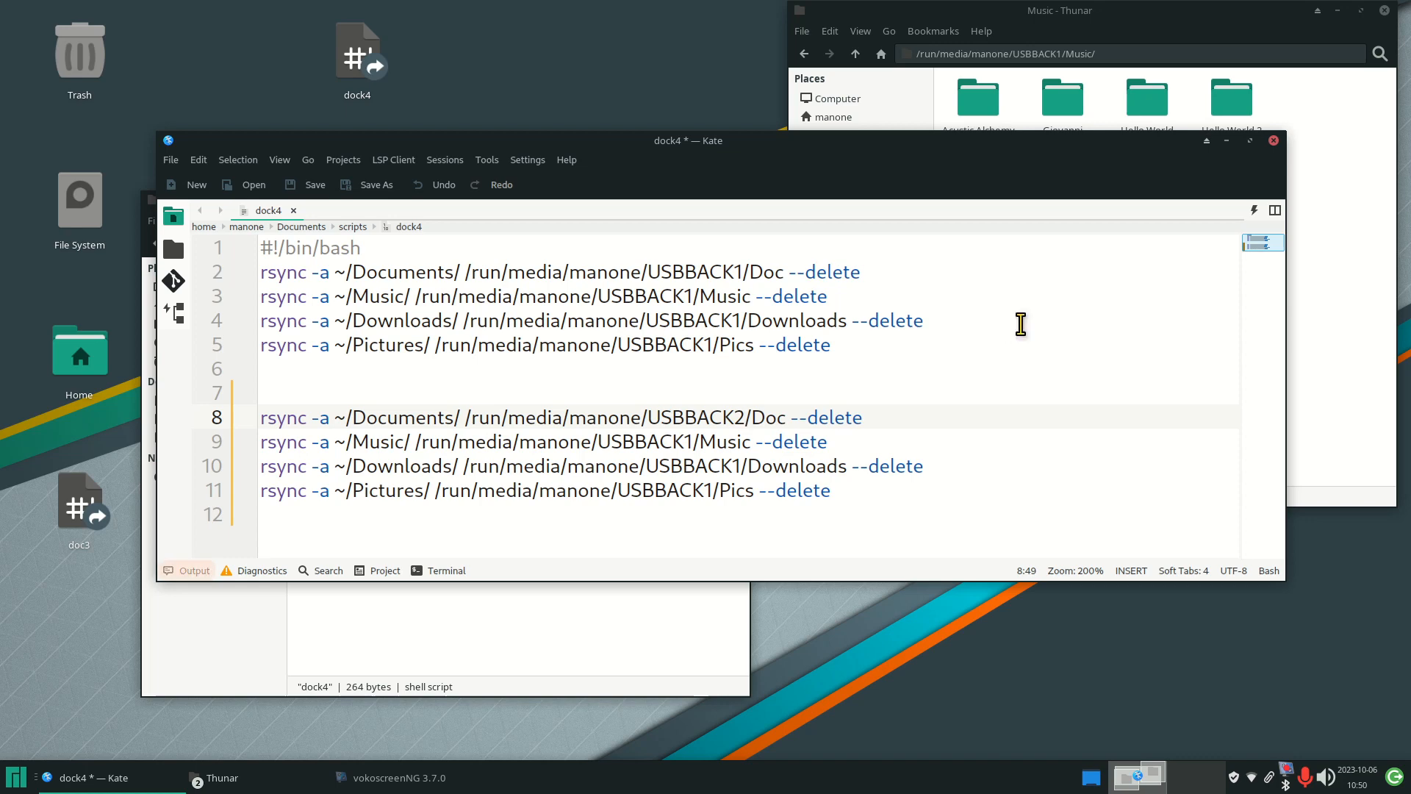
pyautogui.click(693, 445)
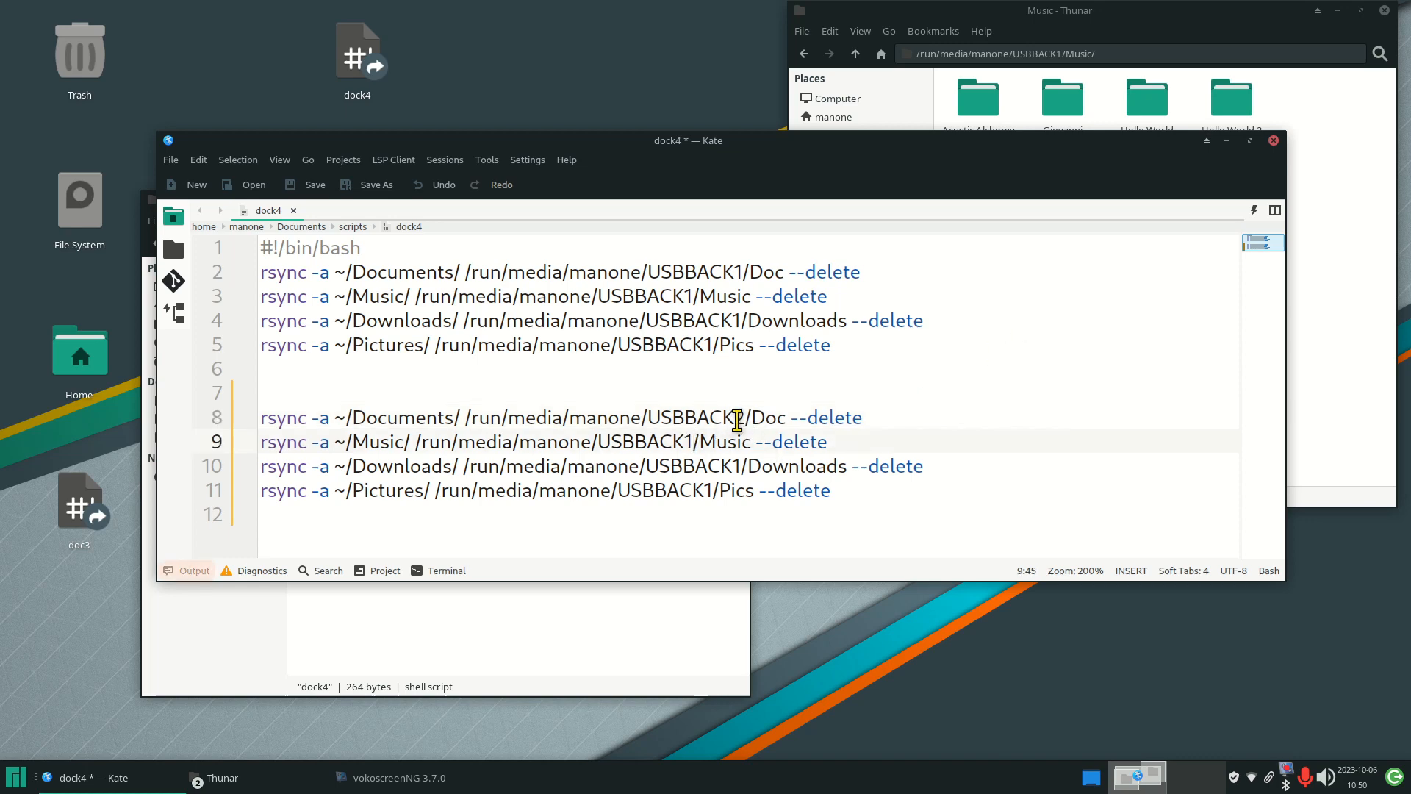
pyautogui.press('BackSpace')
pyautogui.write('2')
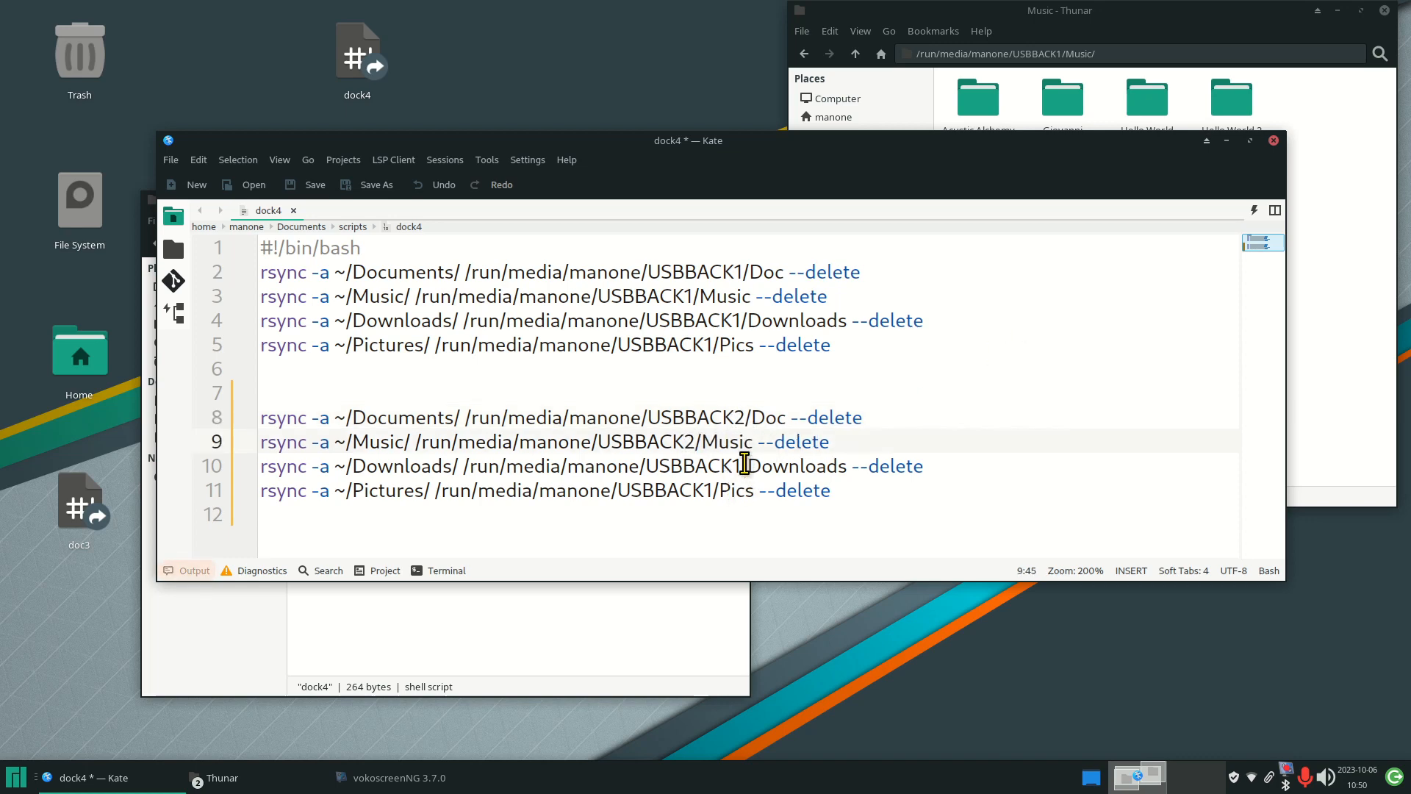
pyautogui.click(742, 468)
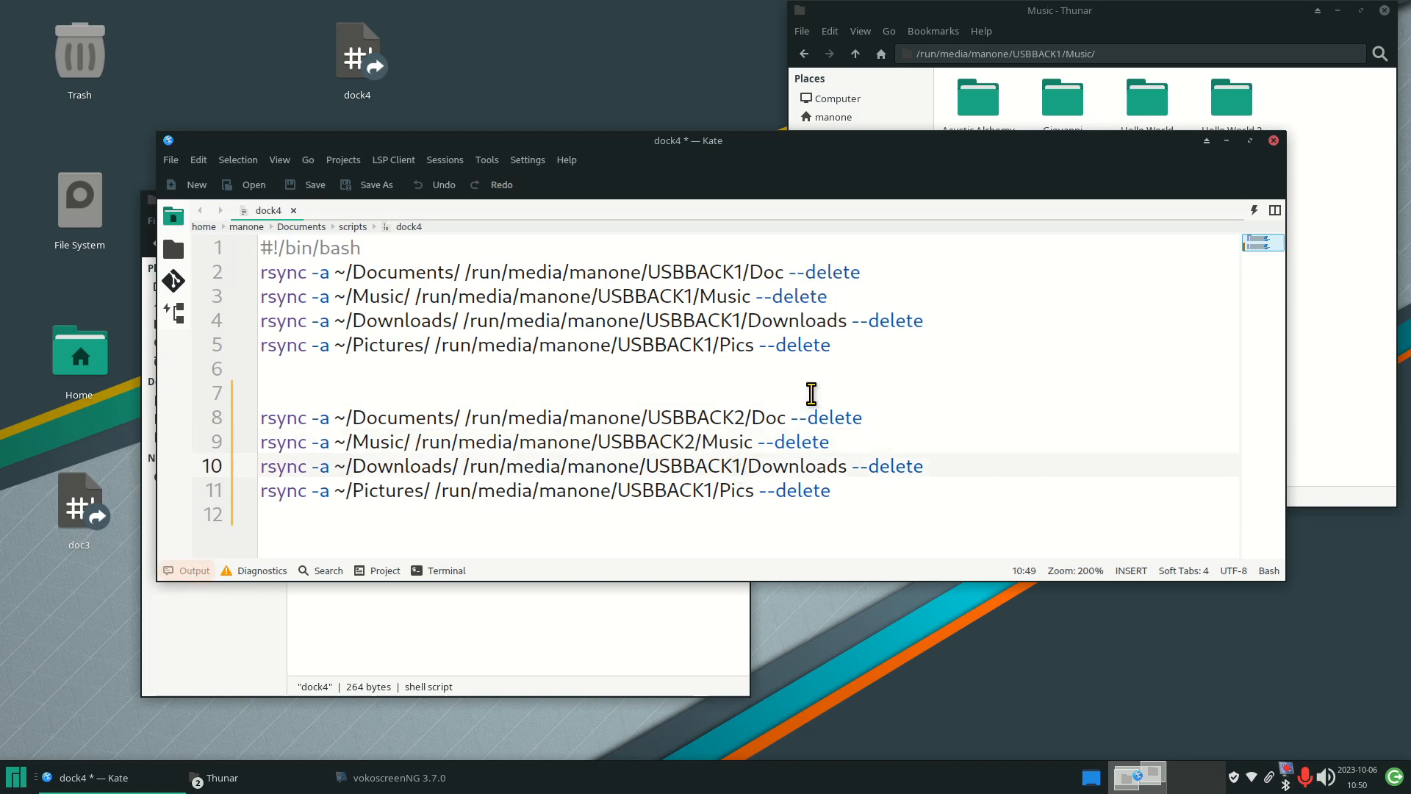
pyautogui.press('BackSpace')
pyautogui.write('2')
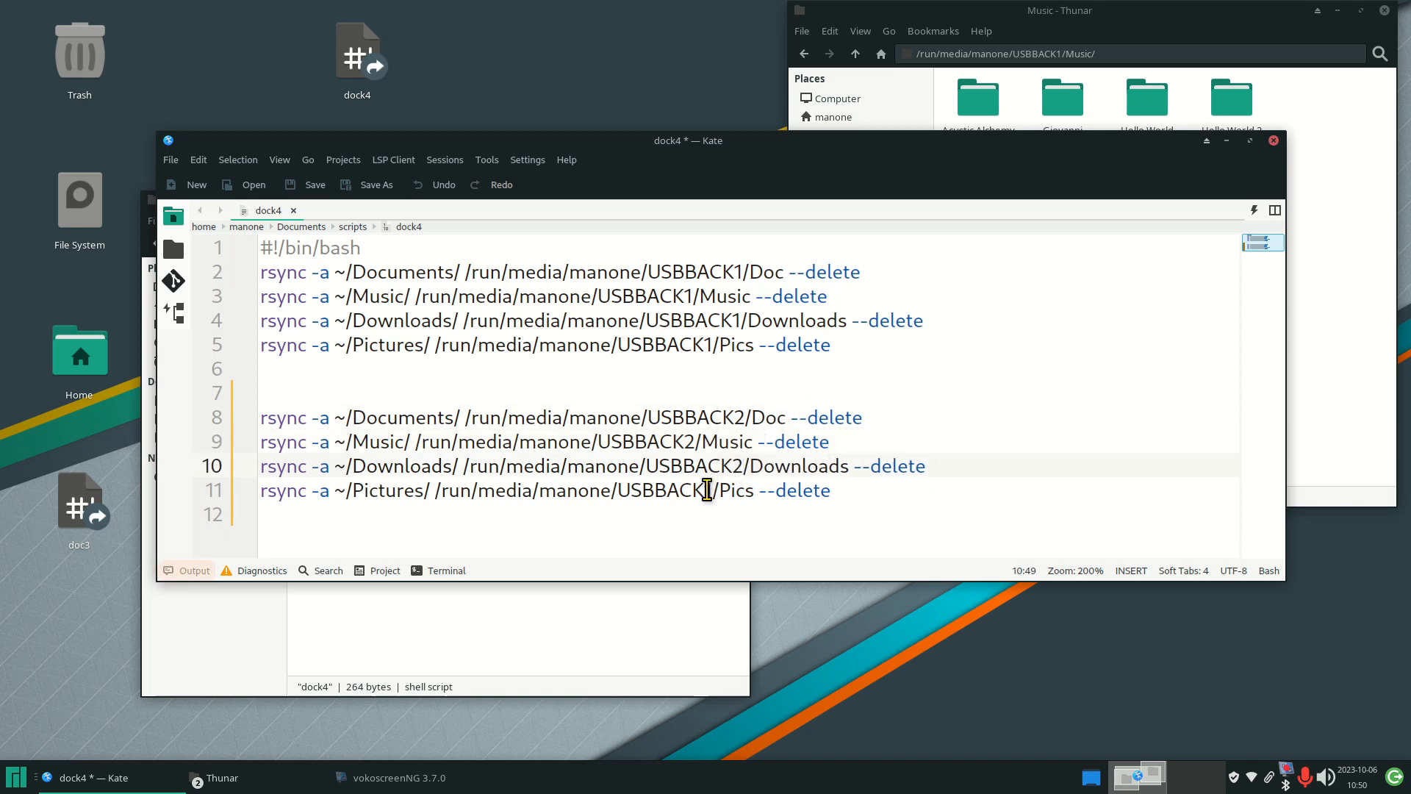
pyautogui.click(742, 491)
pyautogui.press('BackSpace')
pyautogui.write('2')
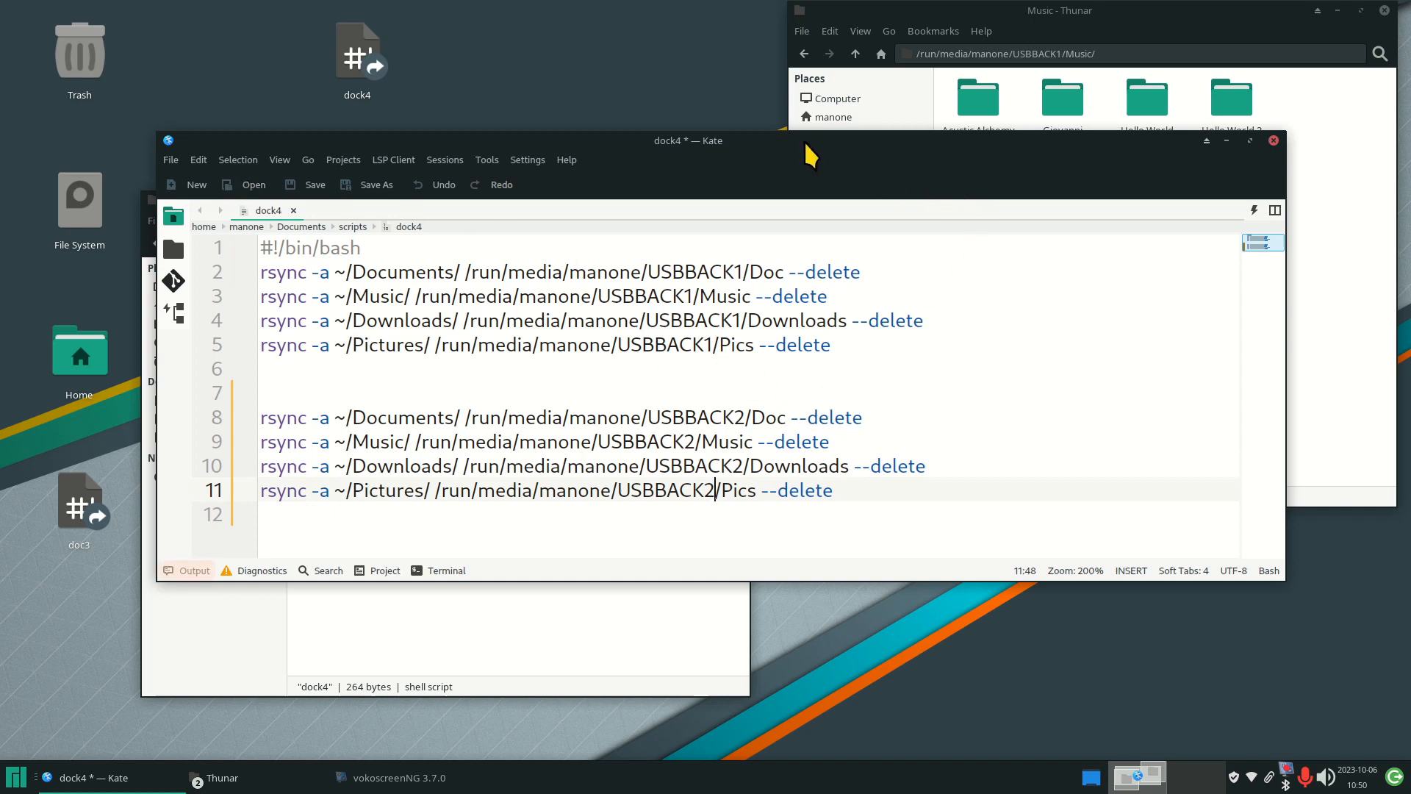
# Delete the four rsync lines that back up to USBBACK2 from the dock4 script.
pyautogui.moveTo(806, 157); pyautogui.dragTo(1267, 173)
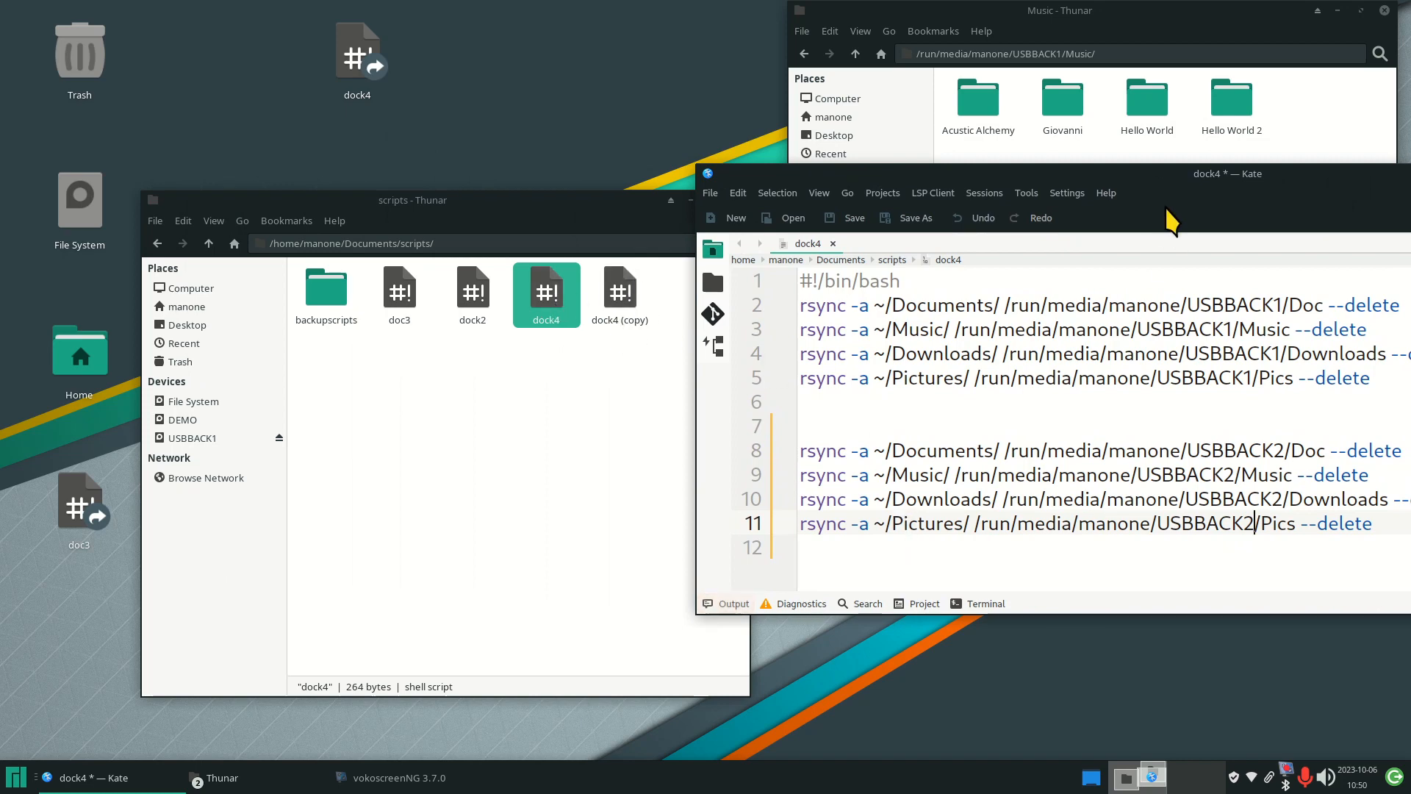
pyautogui.moveTo(1180, 175); pyautogui.dragTo(532, 188)
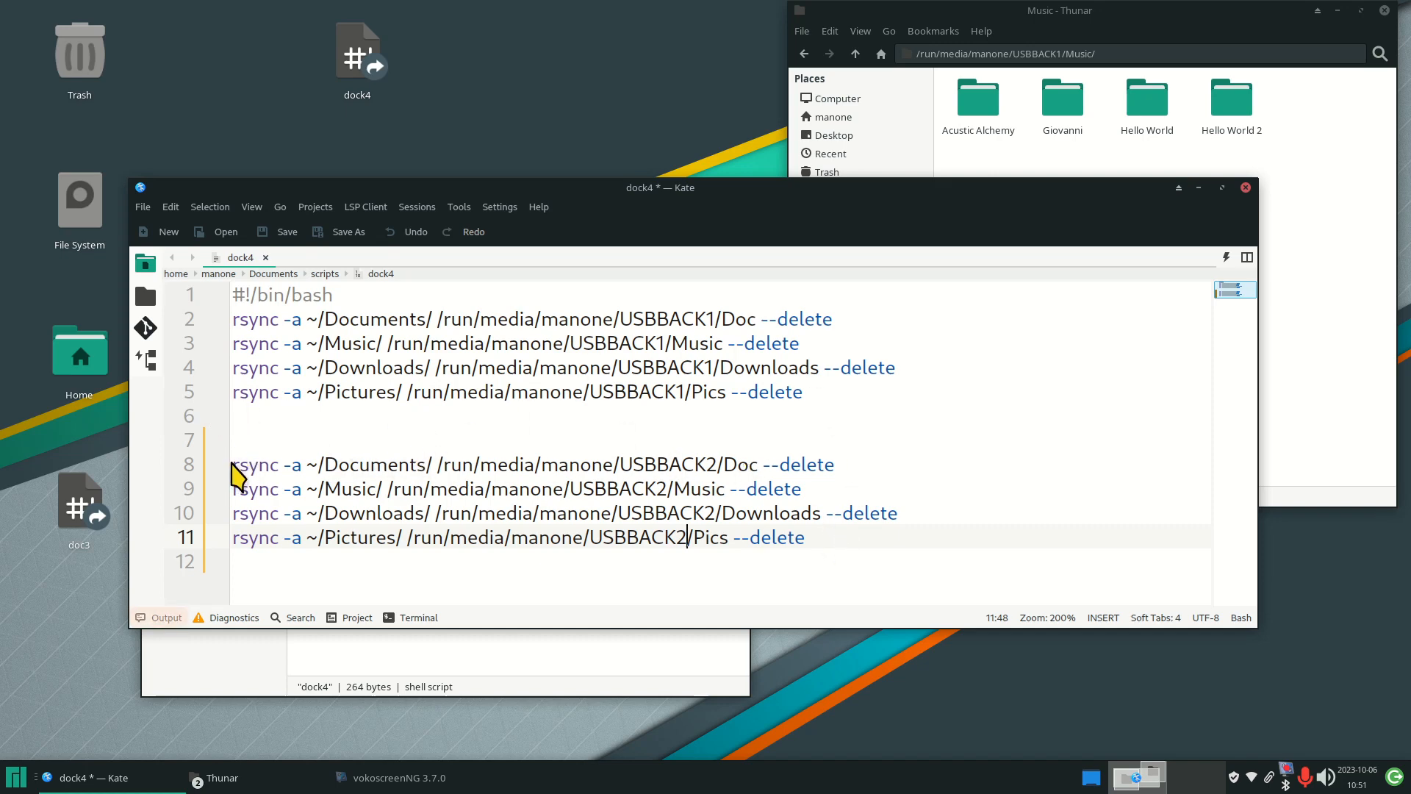
pyautogui.moveTo(232, 465); pyautogui.dragTo(919, 556)
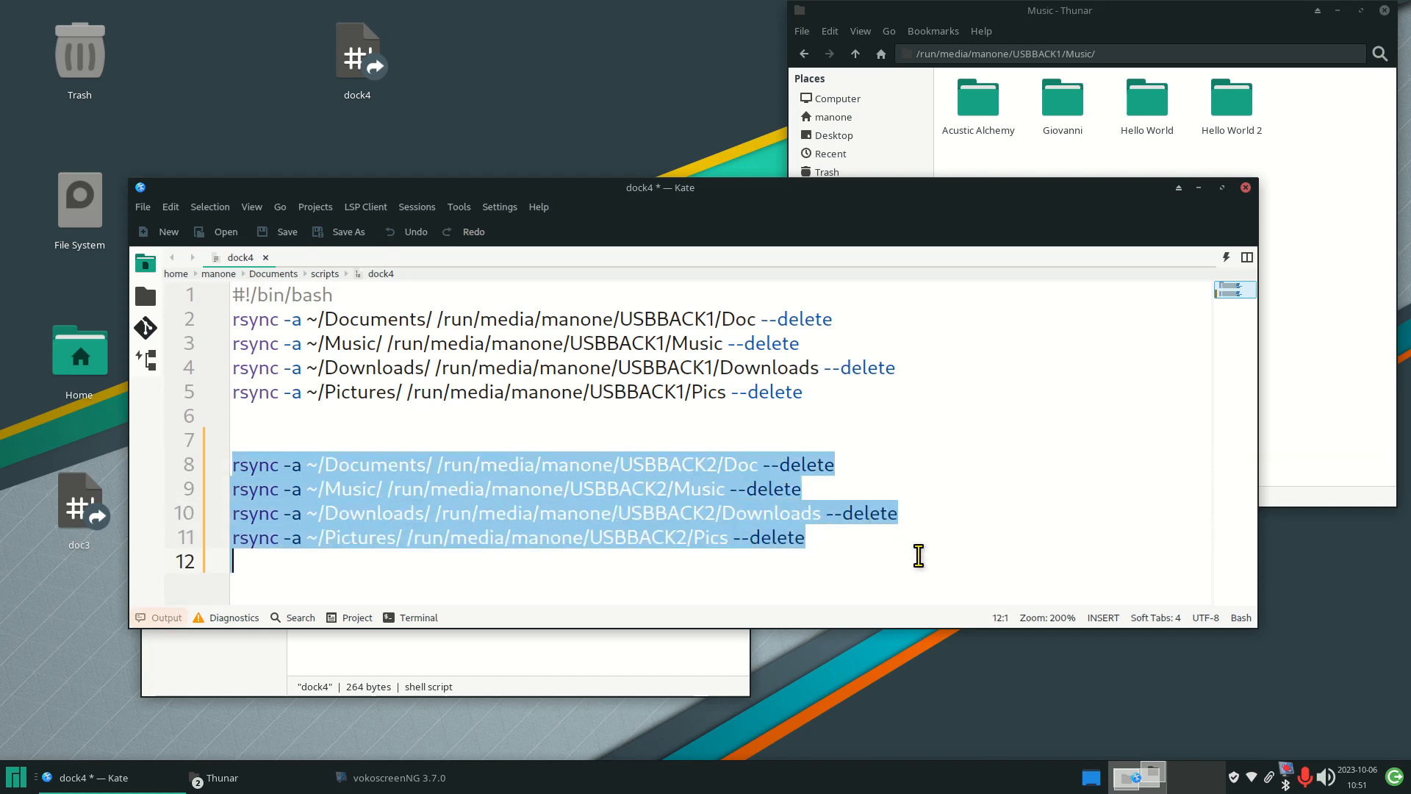
pyautogui.press('Delete')
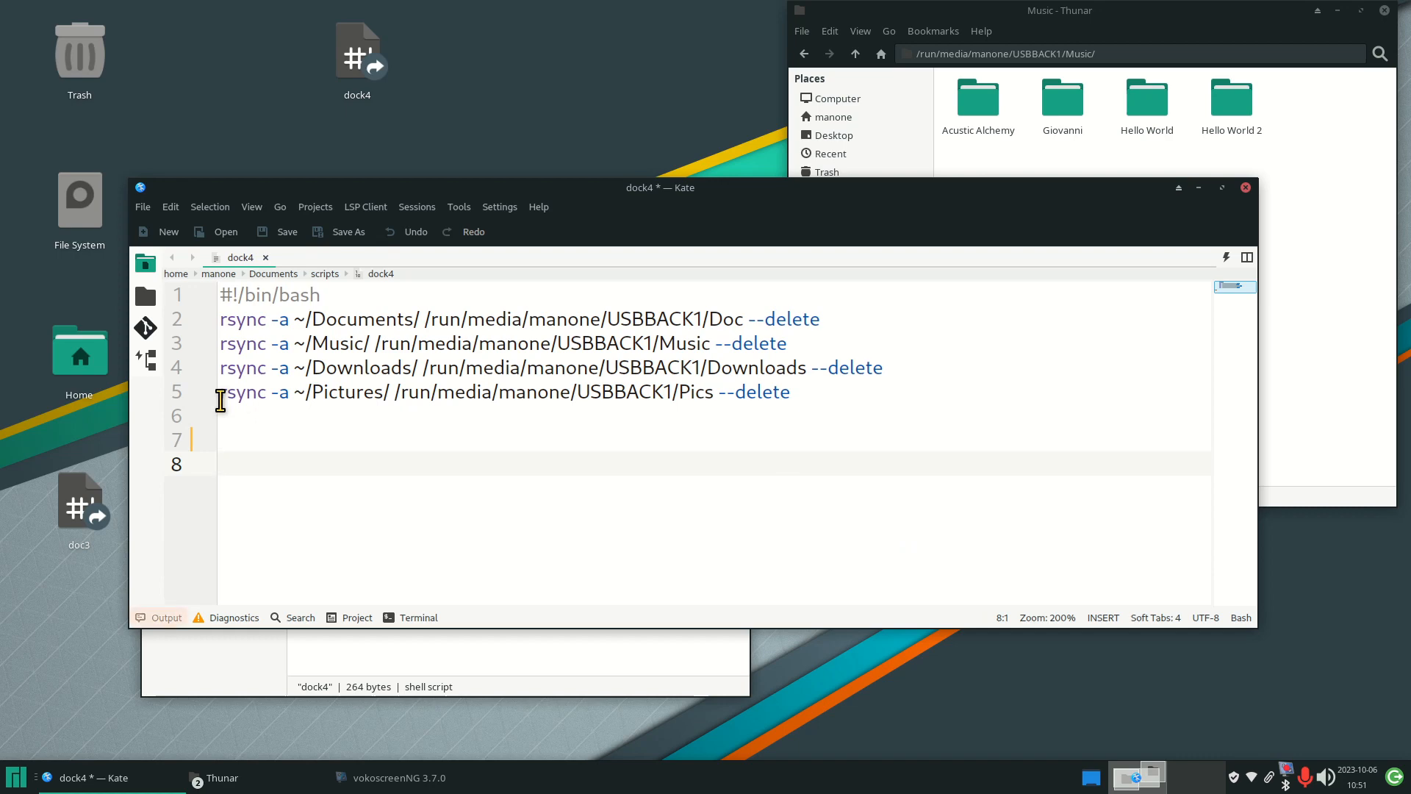
# Copy the Pictures rsync line of the dock4 script and paste it on line 6.
pyautogui.moveTo(221, 401); pyautogui.dragTo(813, 397)
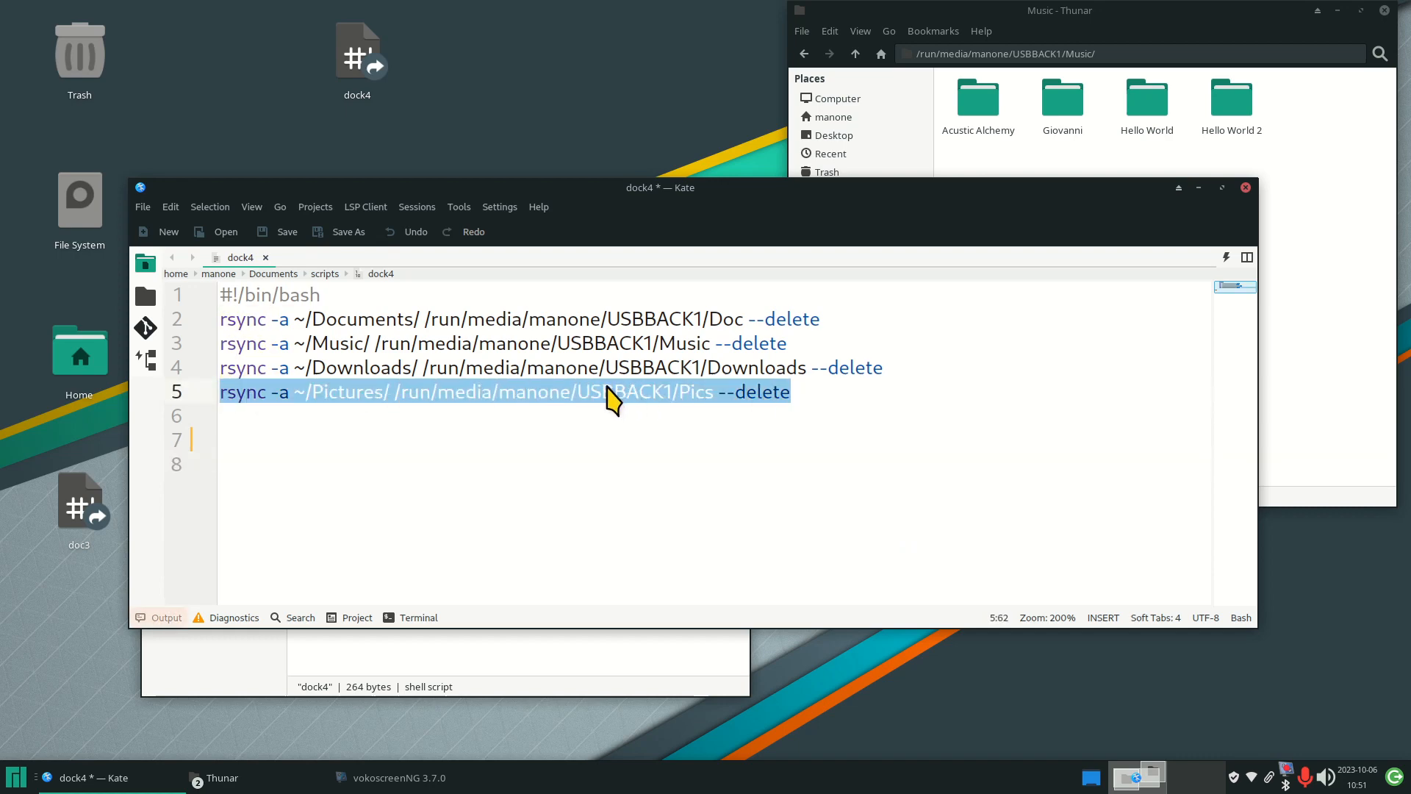
pyautogui.rightClick(608, 390)
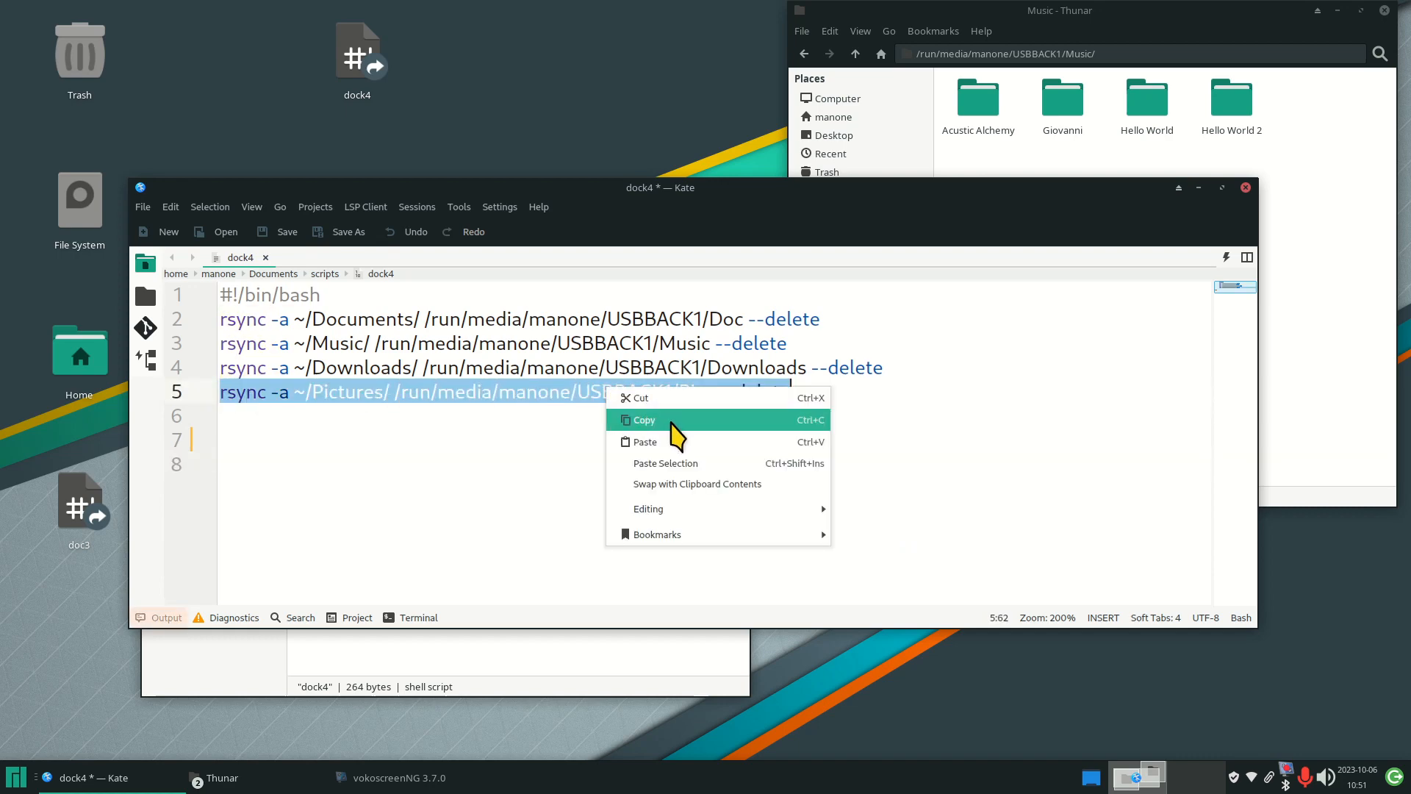
pyautogui.click(671, 421)
pyautogui.click(242, 417)
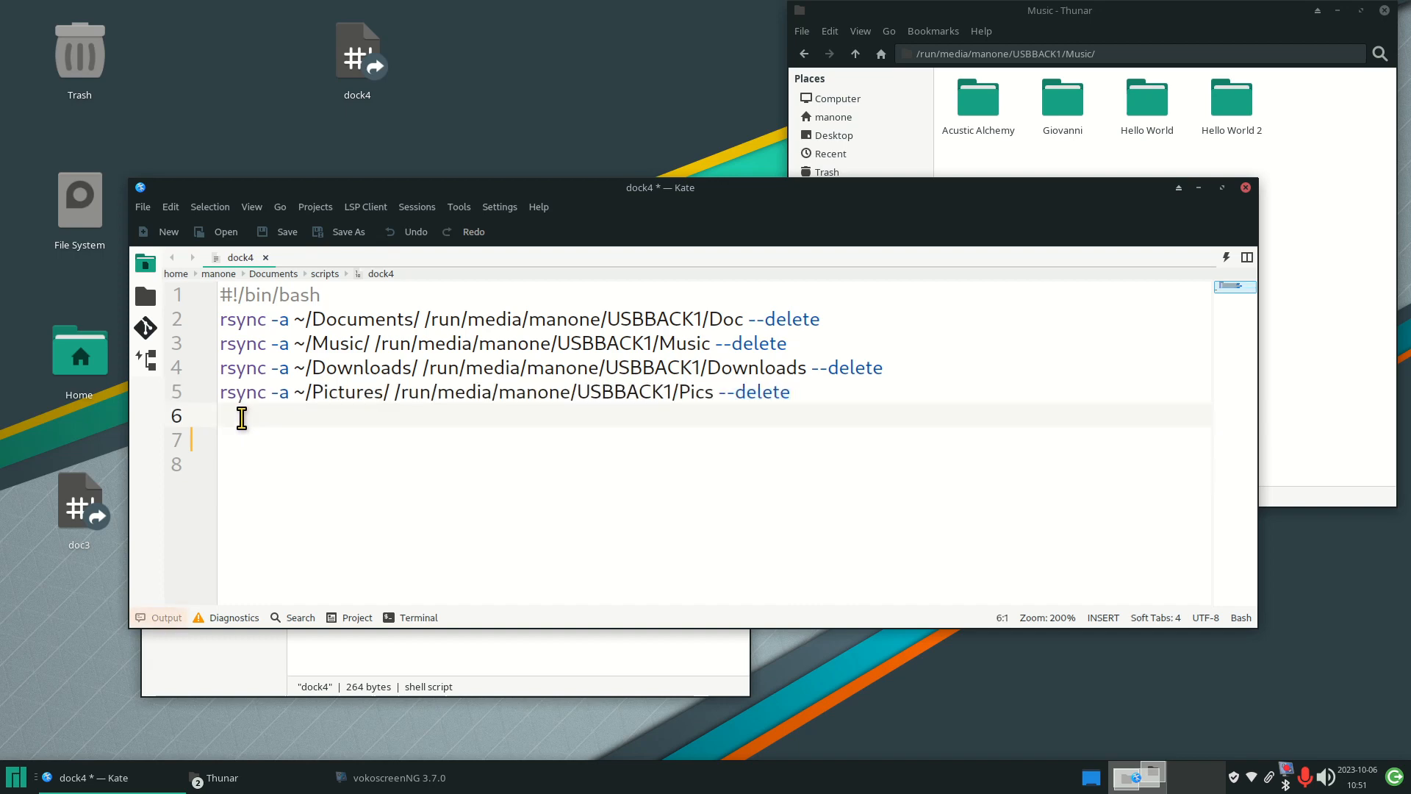
pyautogui.rightClick(242, 417)
pyautogui.click(294, 475)
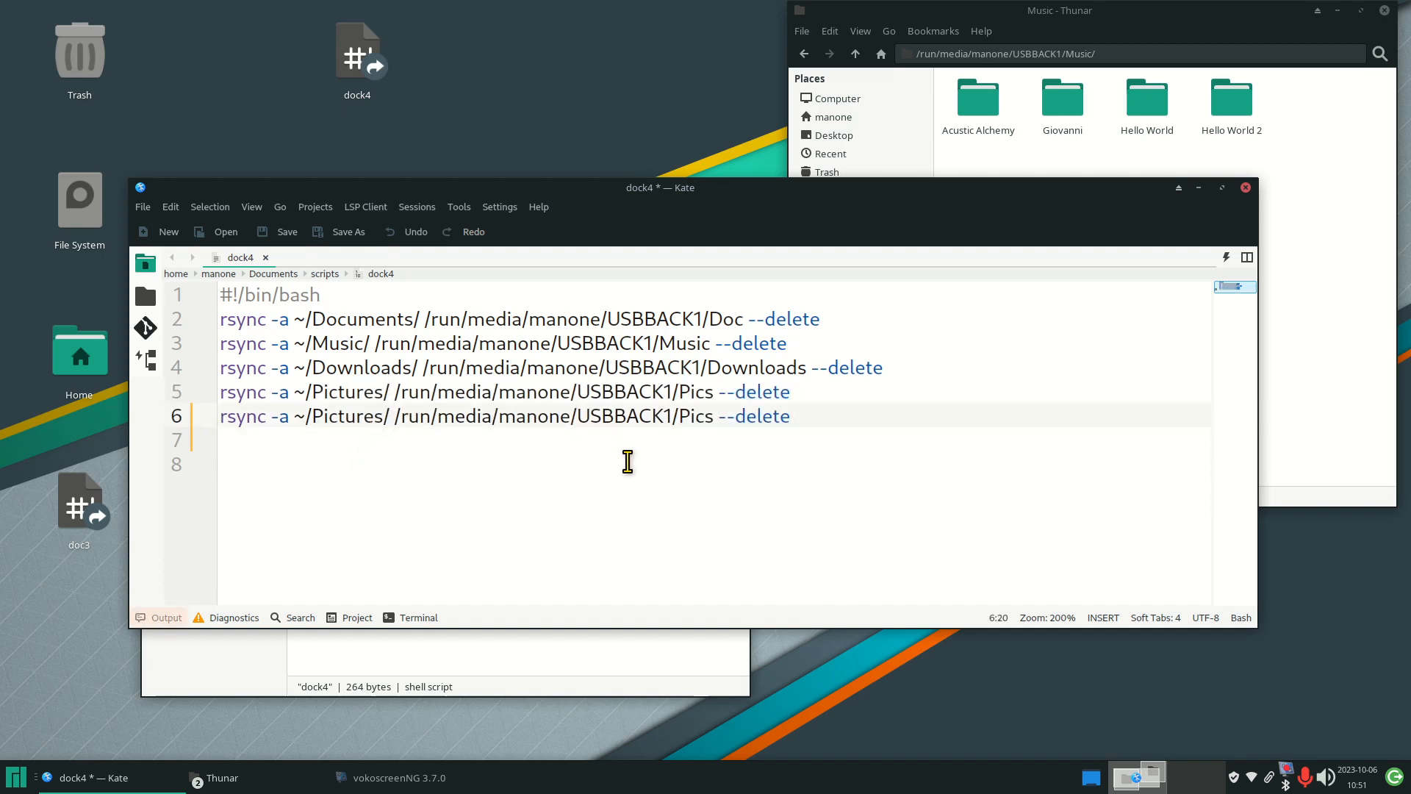
# Change the source folder in the copied rsync line on line 6 to mysuff.
pyautogui.press('BackSpace')
pyautogui.press('BackSpace')
pyautogui.press('BackSpace')
pyautogui.press('BackSpace')
pyautogui.press('BackSpace')
pyautogui.press('BackSpace')
pyautogui.press('BackSpace')
pyautogui.press('BackSpace')
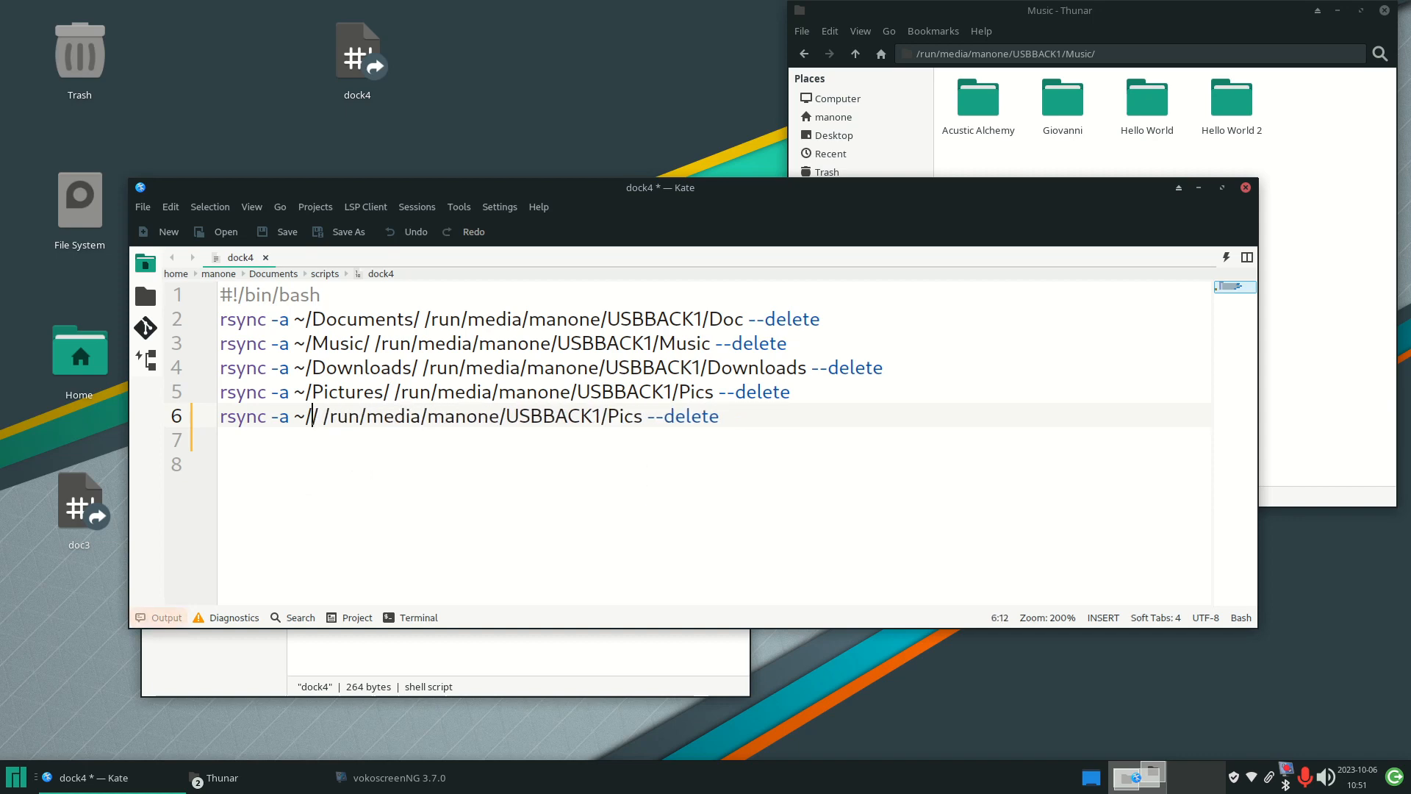
pyautogui.write('mysu')
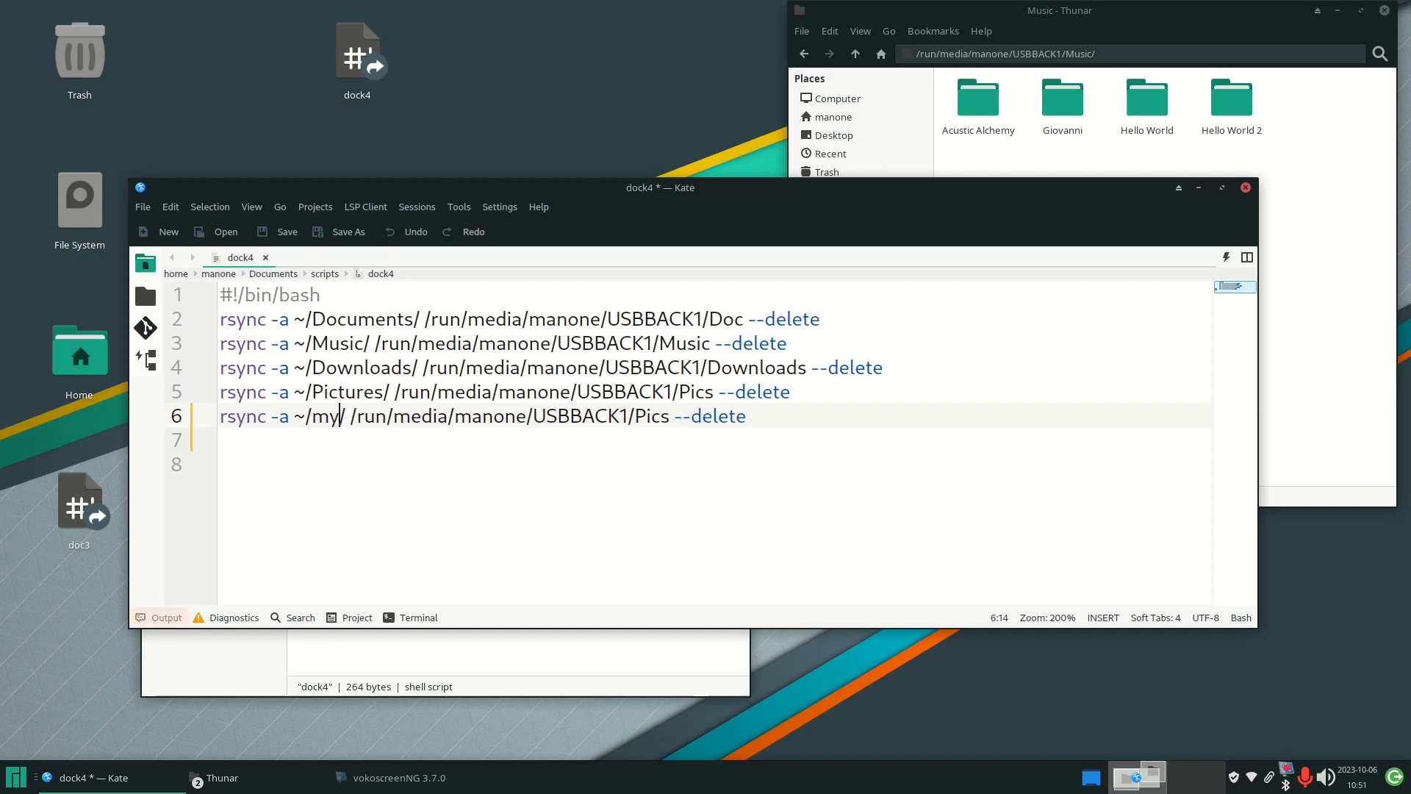
pyautogui.write('ff')
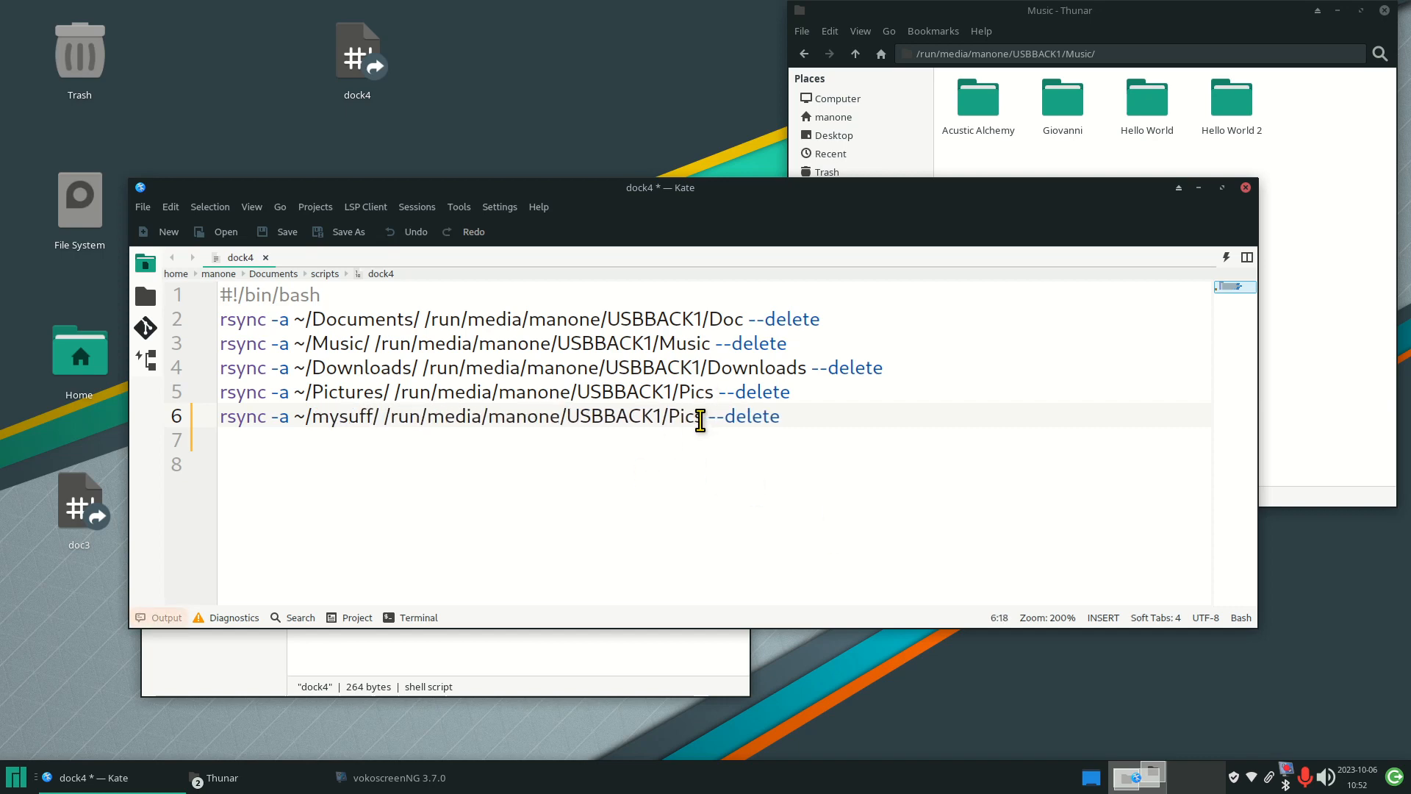
# Change the destination folder in the rsync line on line 6 to Pics2.
pyautogui.click(702, 416)
pyautogui.write('2')
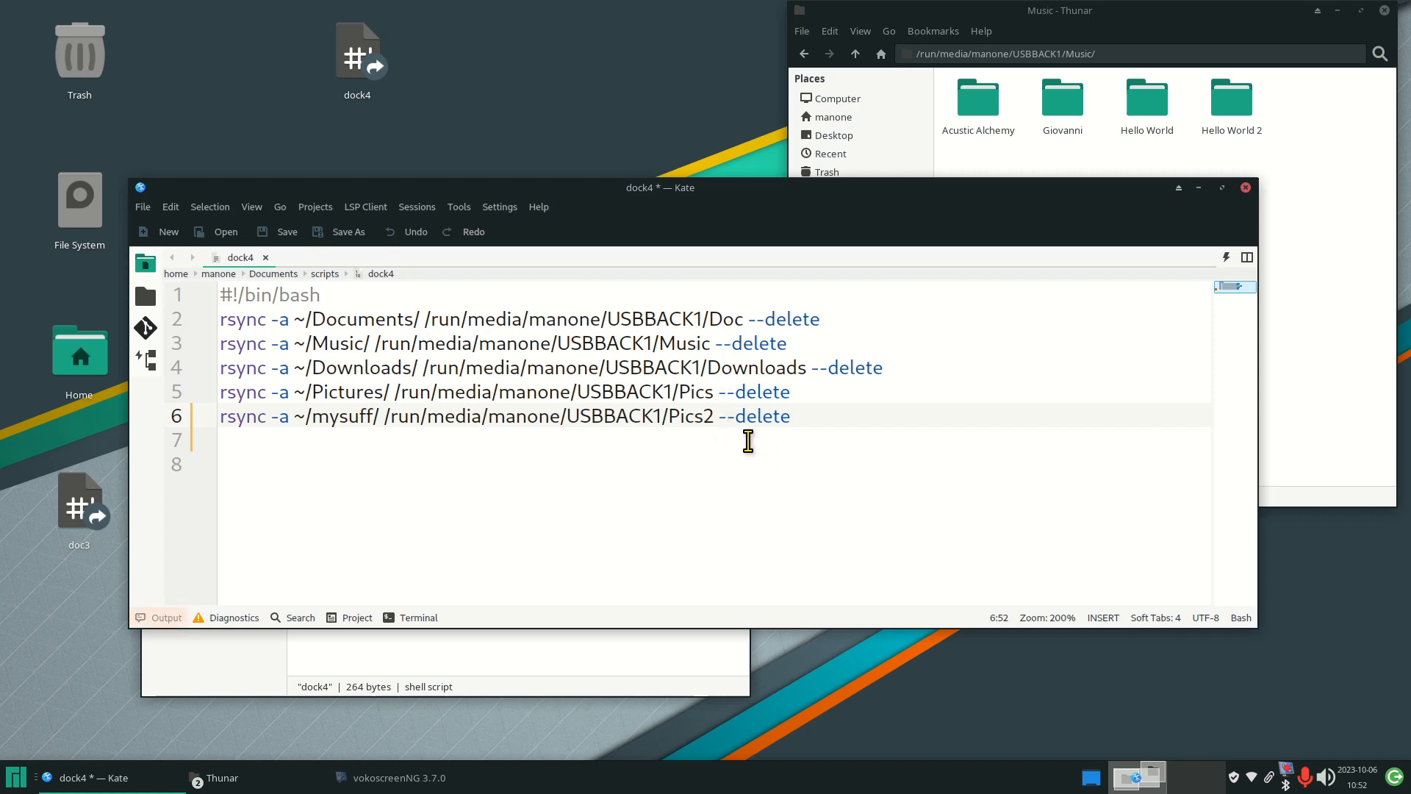
pyautogui.press('Delete')
# Close the dock4 script discarding its changes, and close the scripts folder window.
pyautogui.click(1246, 187)
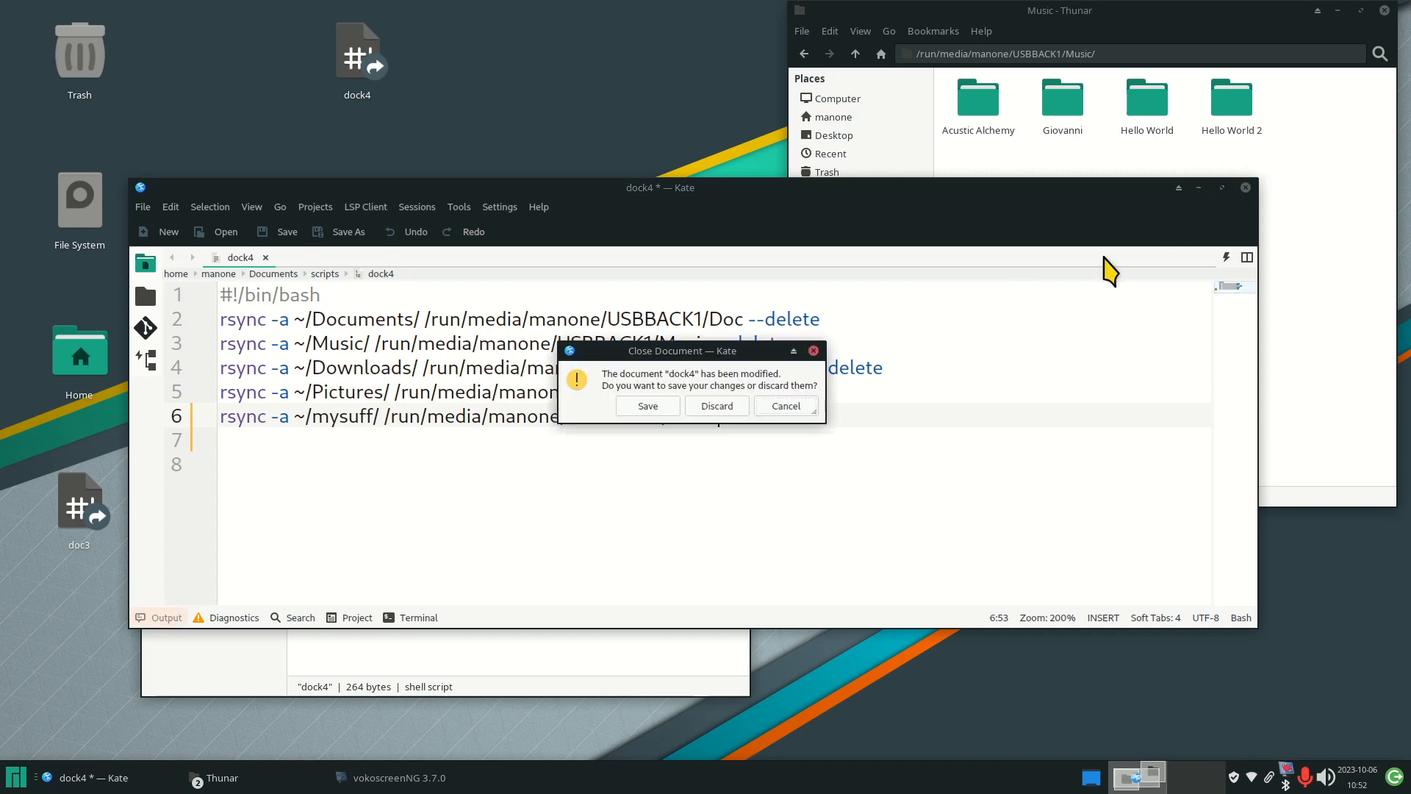
pyautogui.click(717, 409)
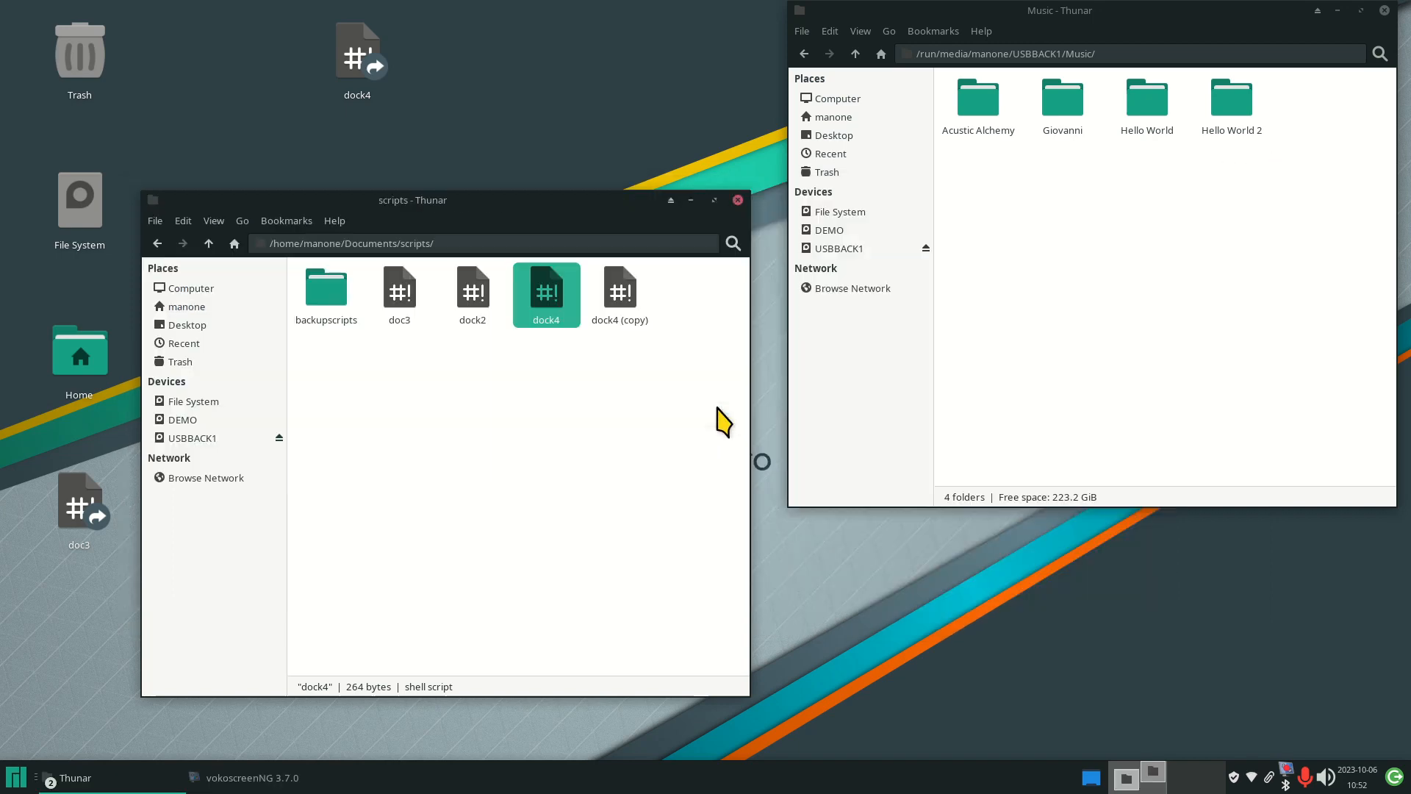
pyautogui.click(738, 201)
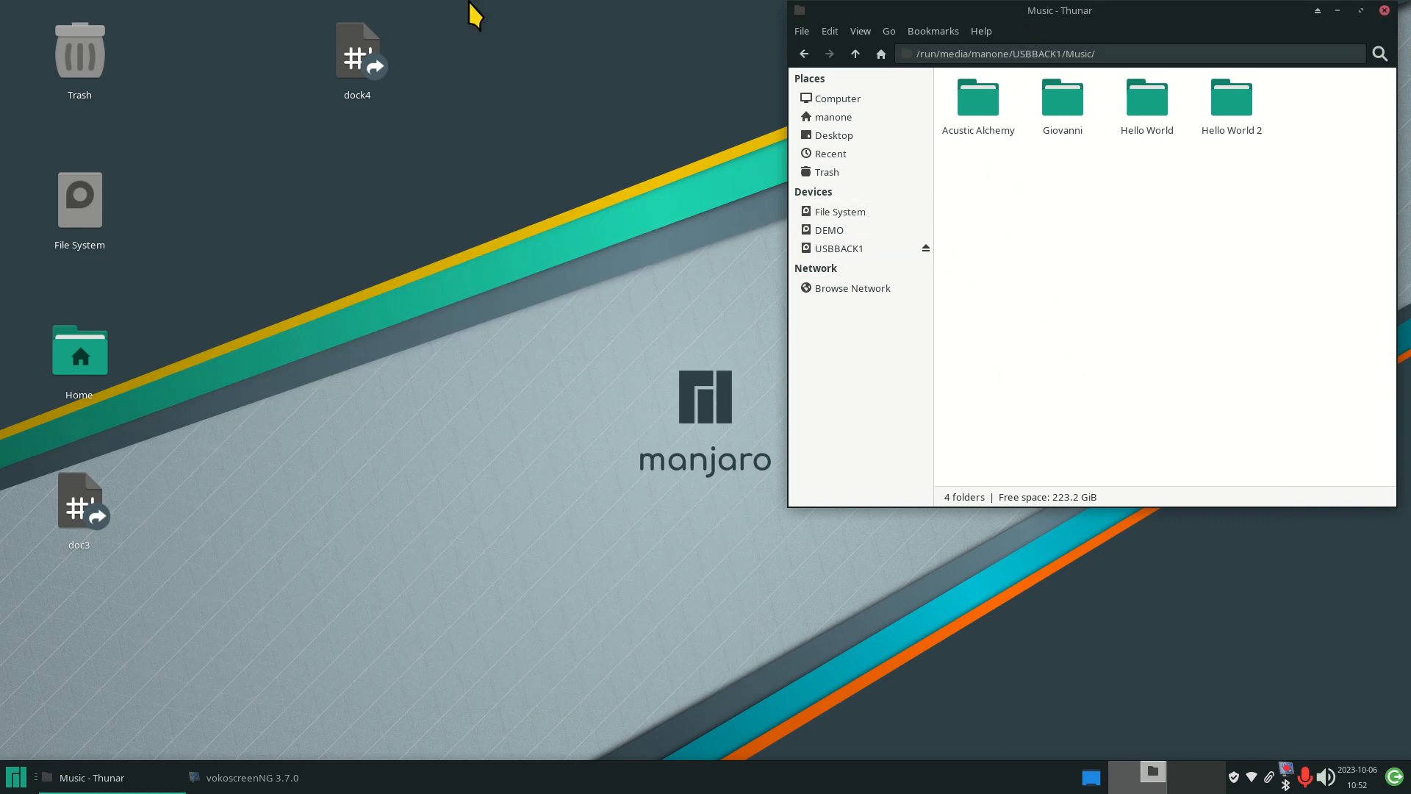
# Delete the dock4 and doc3 script links from the desktop.
pyautogui.moveTo(423, 31); pyautogui.dragTo(304, 147)
pyautogui.press('Delete')
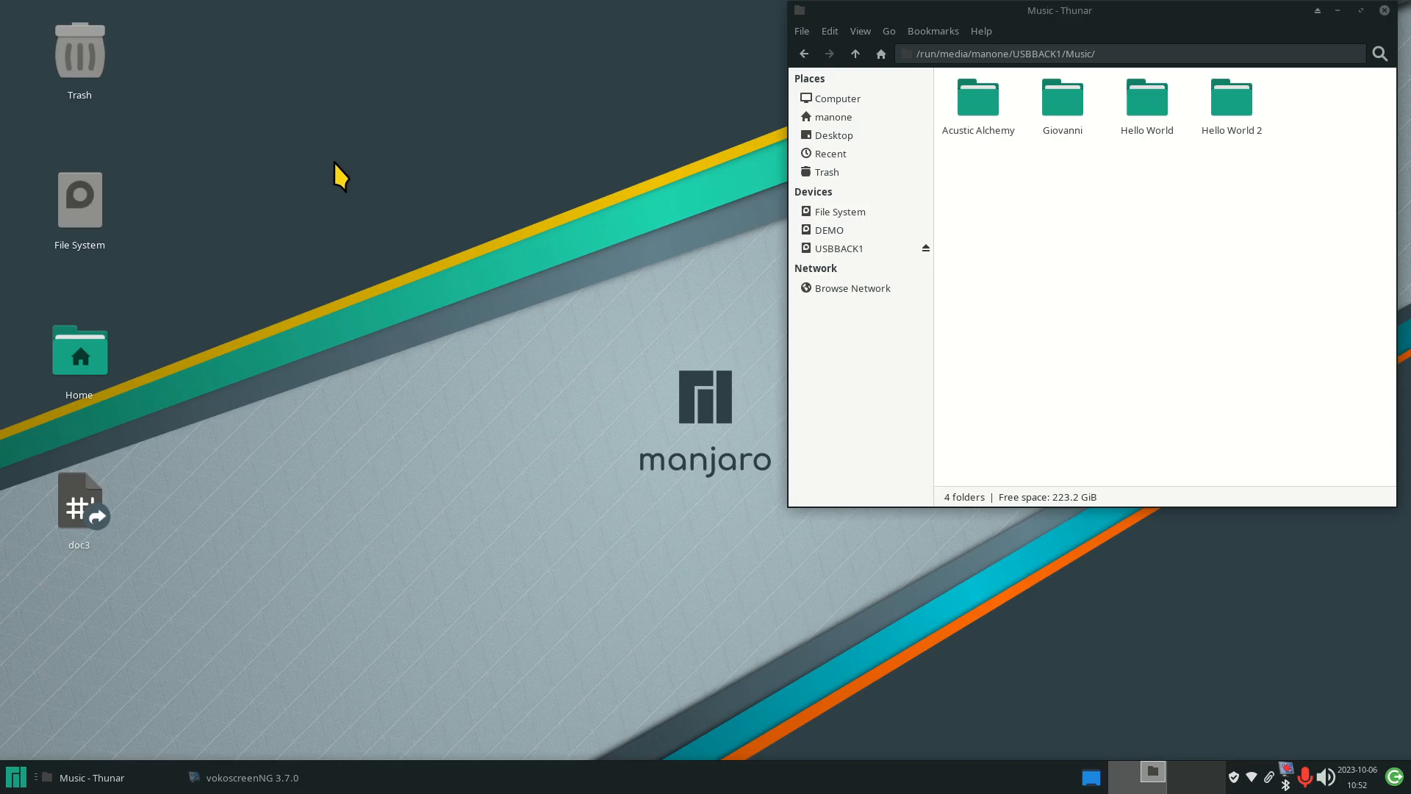
pyautogui.moveTo(156, 469); pyautogui.dragTo(45, 531)
pyautogui.press('Delete')
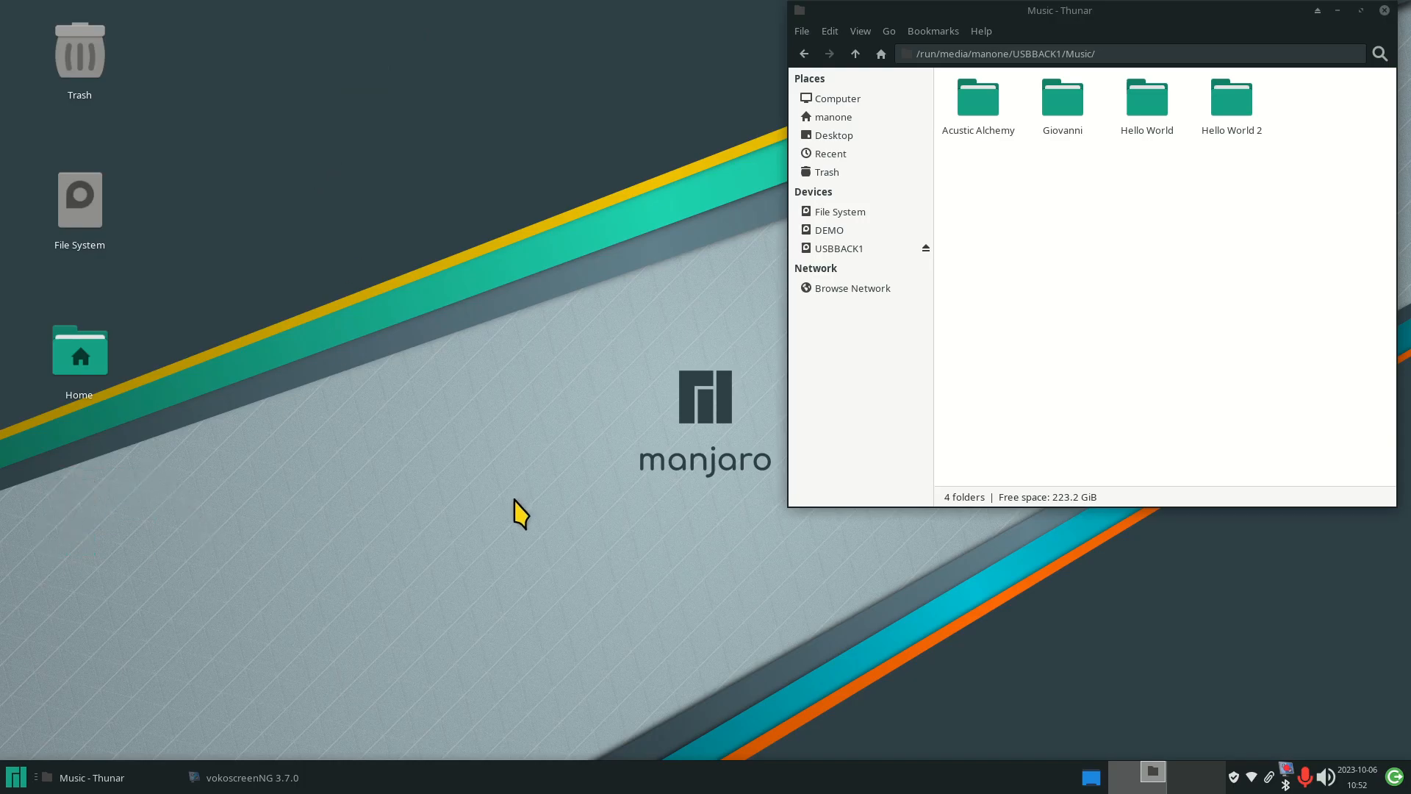
# Show the home folder in a second window beside USBBACK1, and delete the Doc, Downloads, Music and Pics folders from USBBACK1.
pyautogui.click(899, 248)
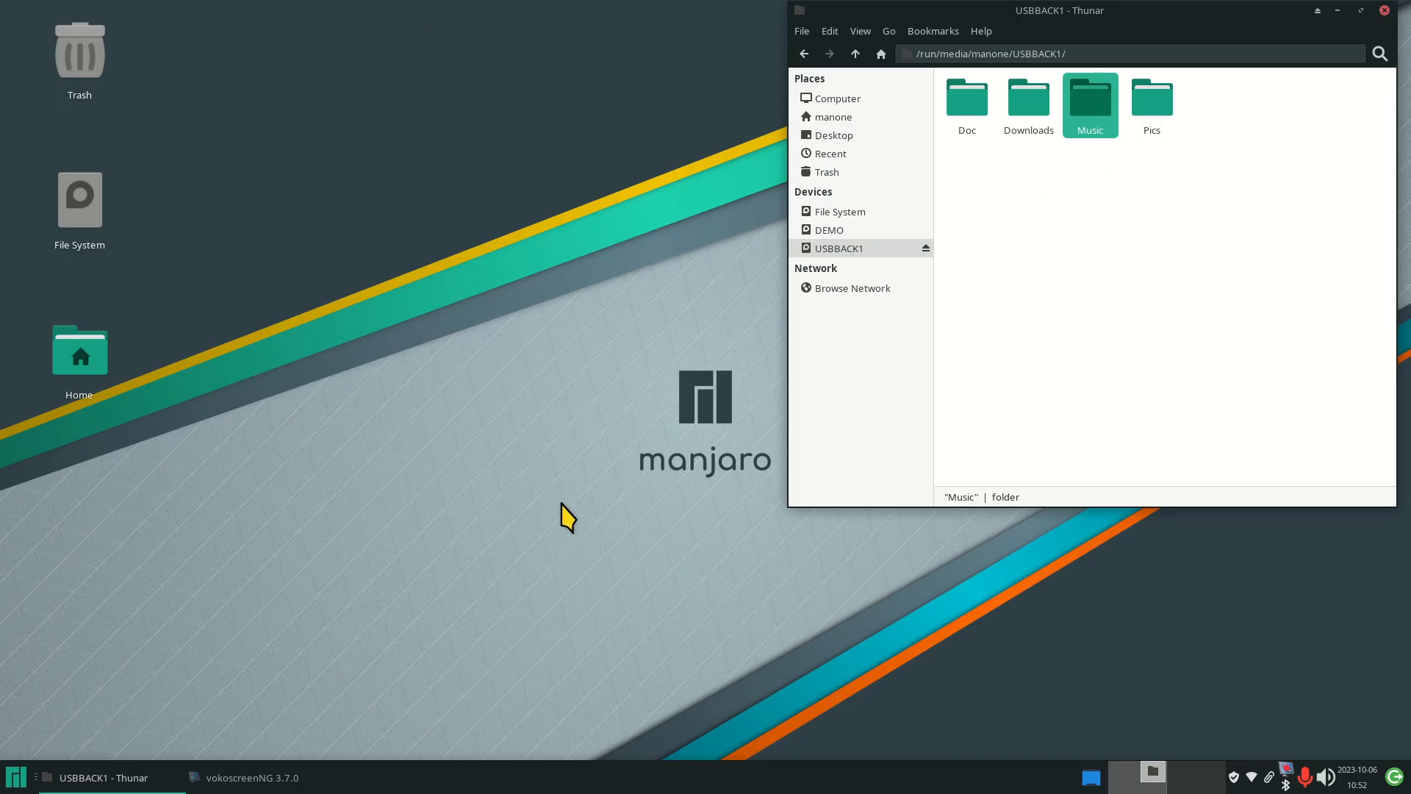
pyautogui.hotkey('ctrl', 'n')
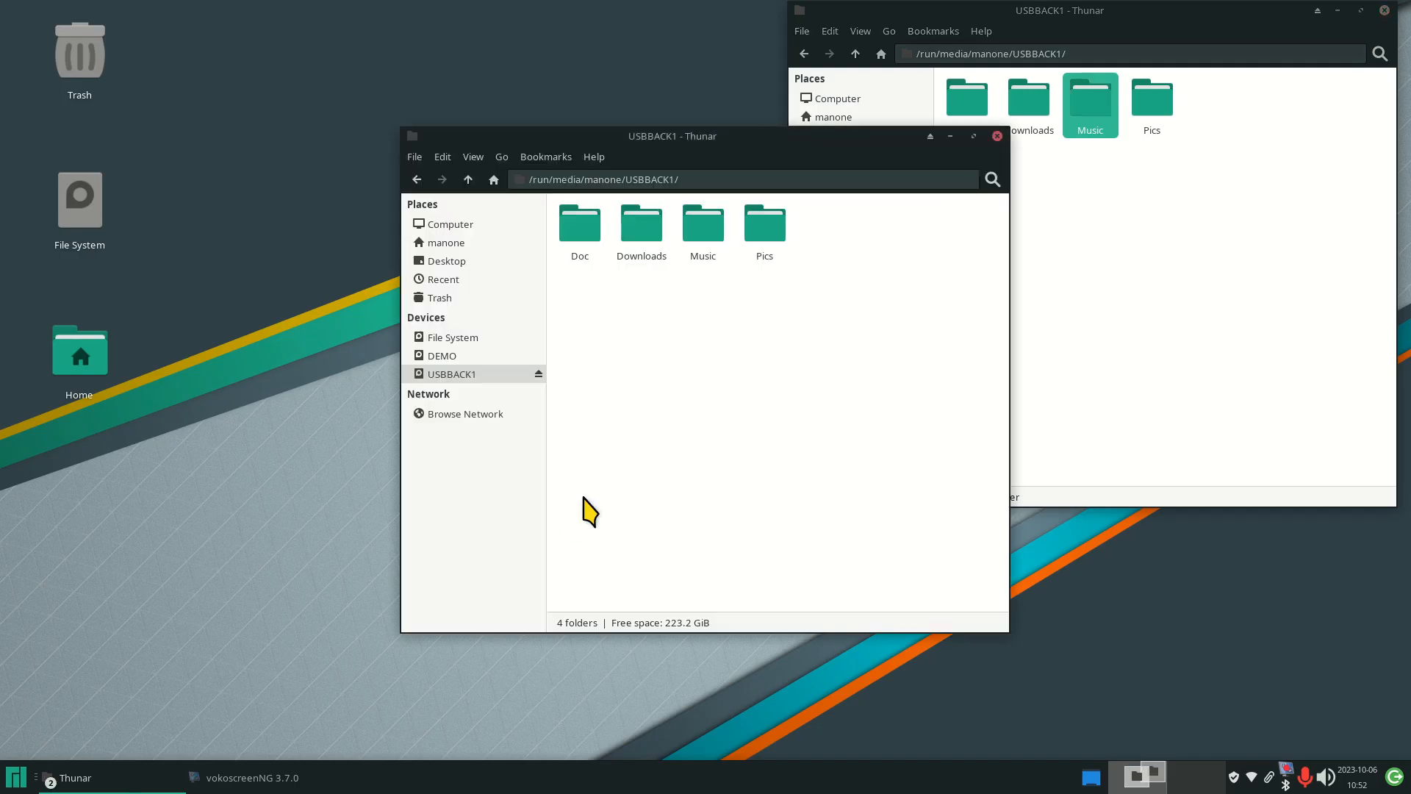
pyautogui.moveTo(776, 151); pyautogui.dragTo(614, 47)
pyautogui.moveTo(1163, 11); pyautogui.dragTo(1156, 59)
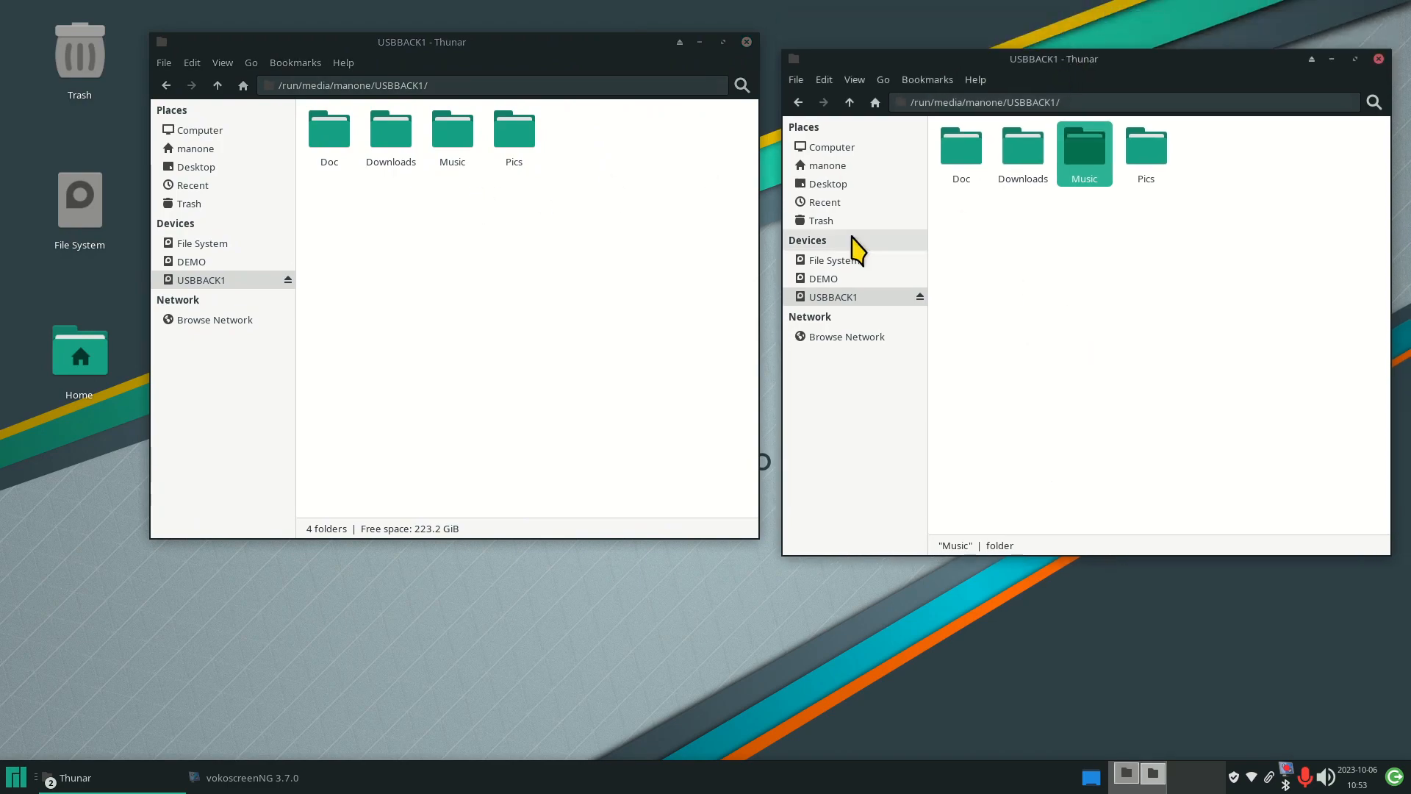
pyautogui.click(199, 148)
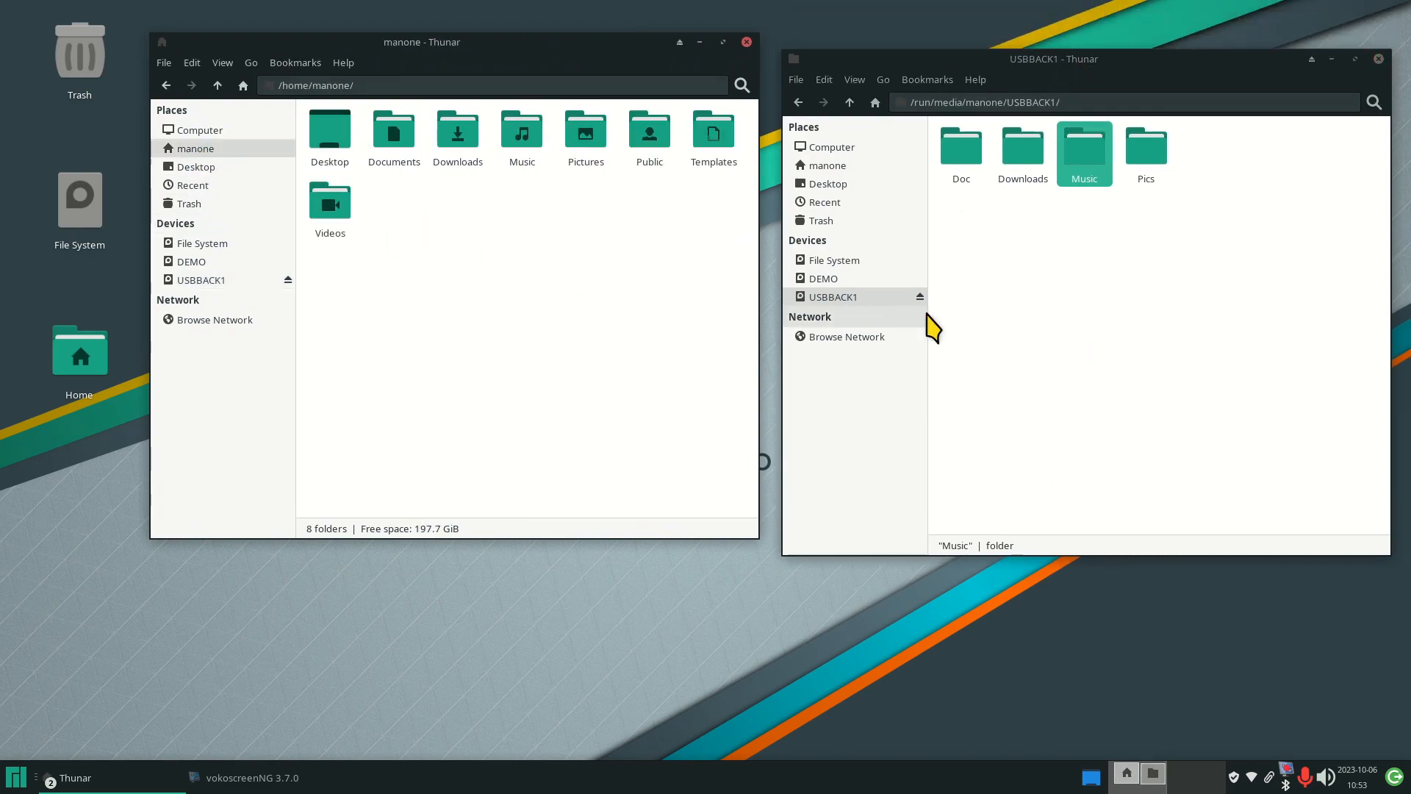
pyautogui.moveTo(1224, 147); pyautogui.dragTo(929, 236)
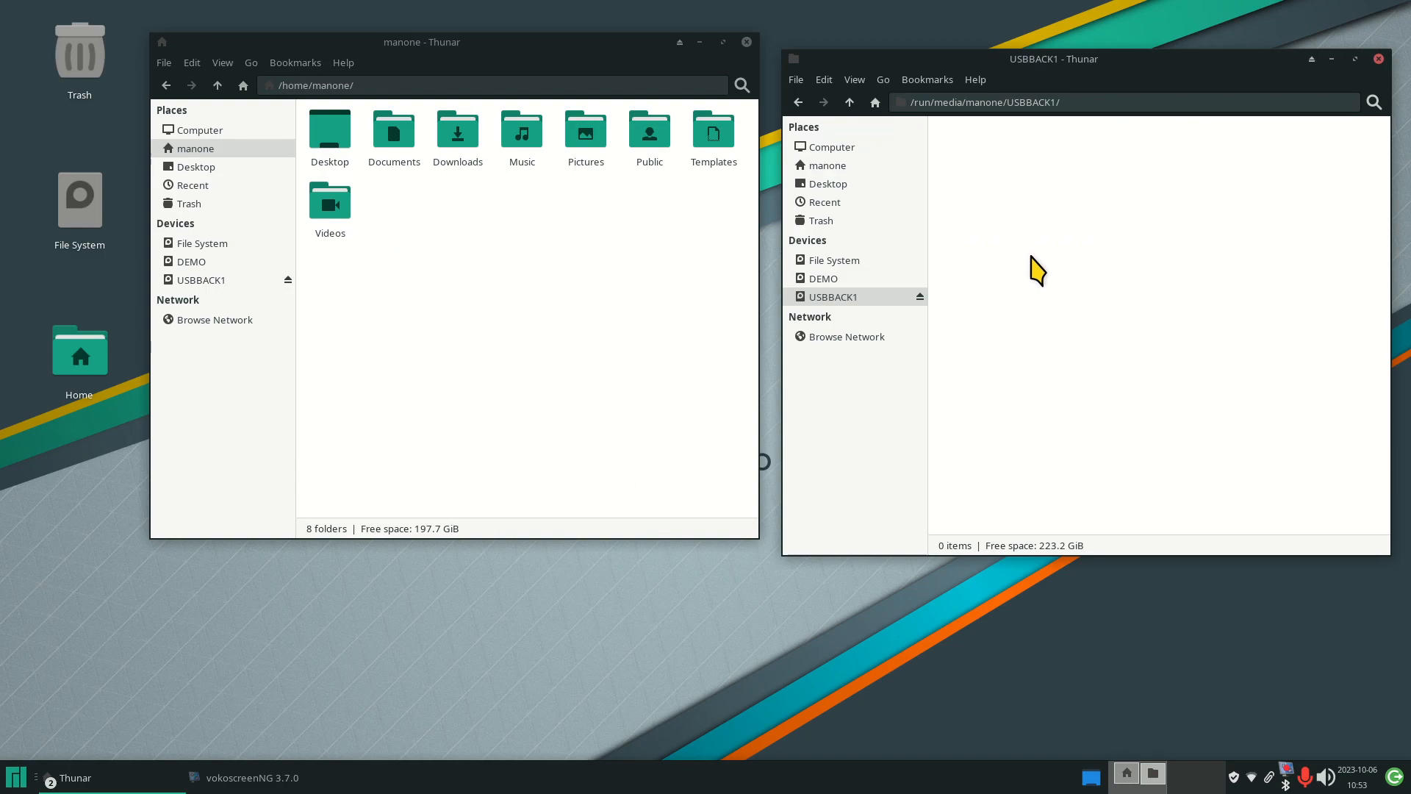
# Examine the actions available for the home directory's Pictures folder and its contents, and return to the home folder.
pyautogui.rightClick(580, 136)
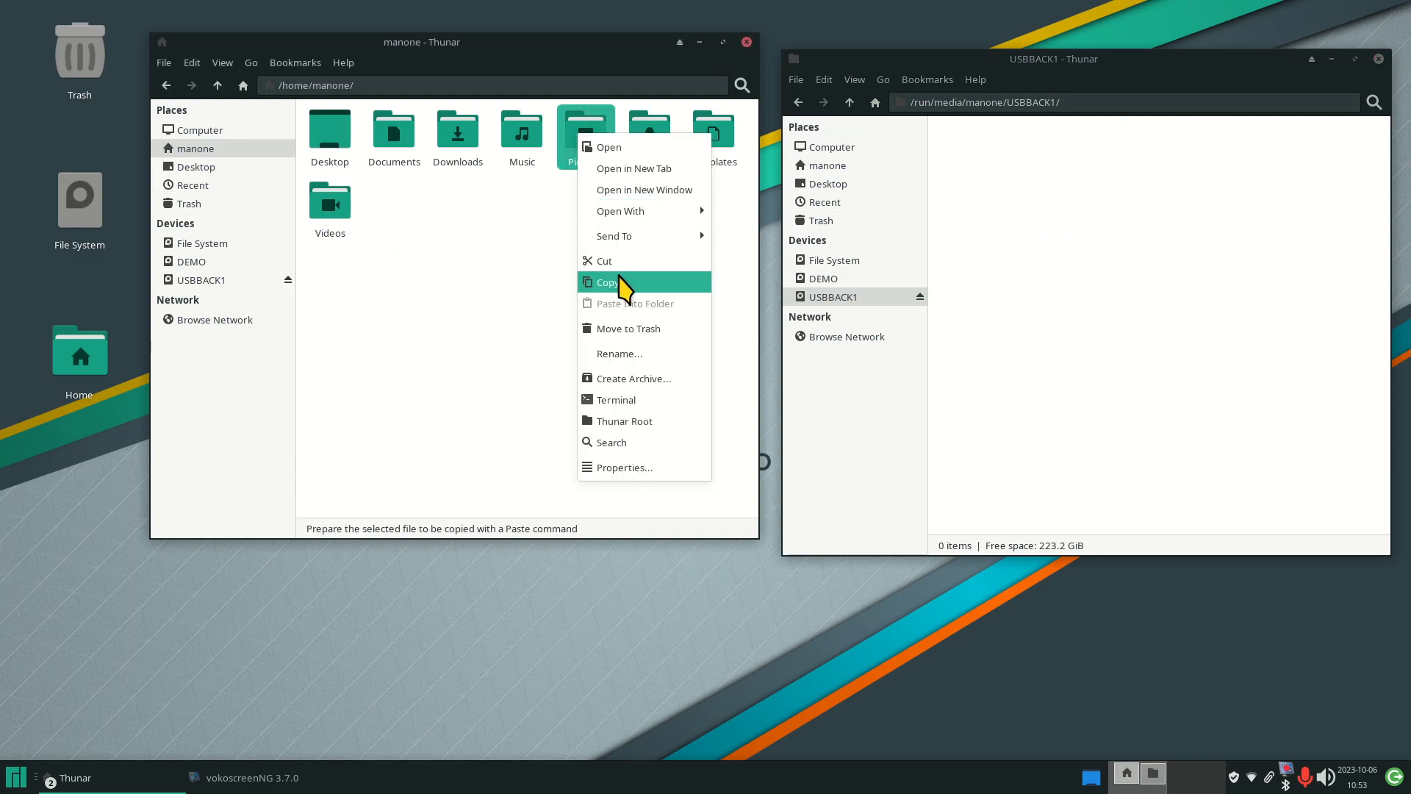
pyautogui.click(1140, 262)
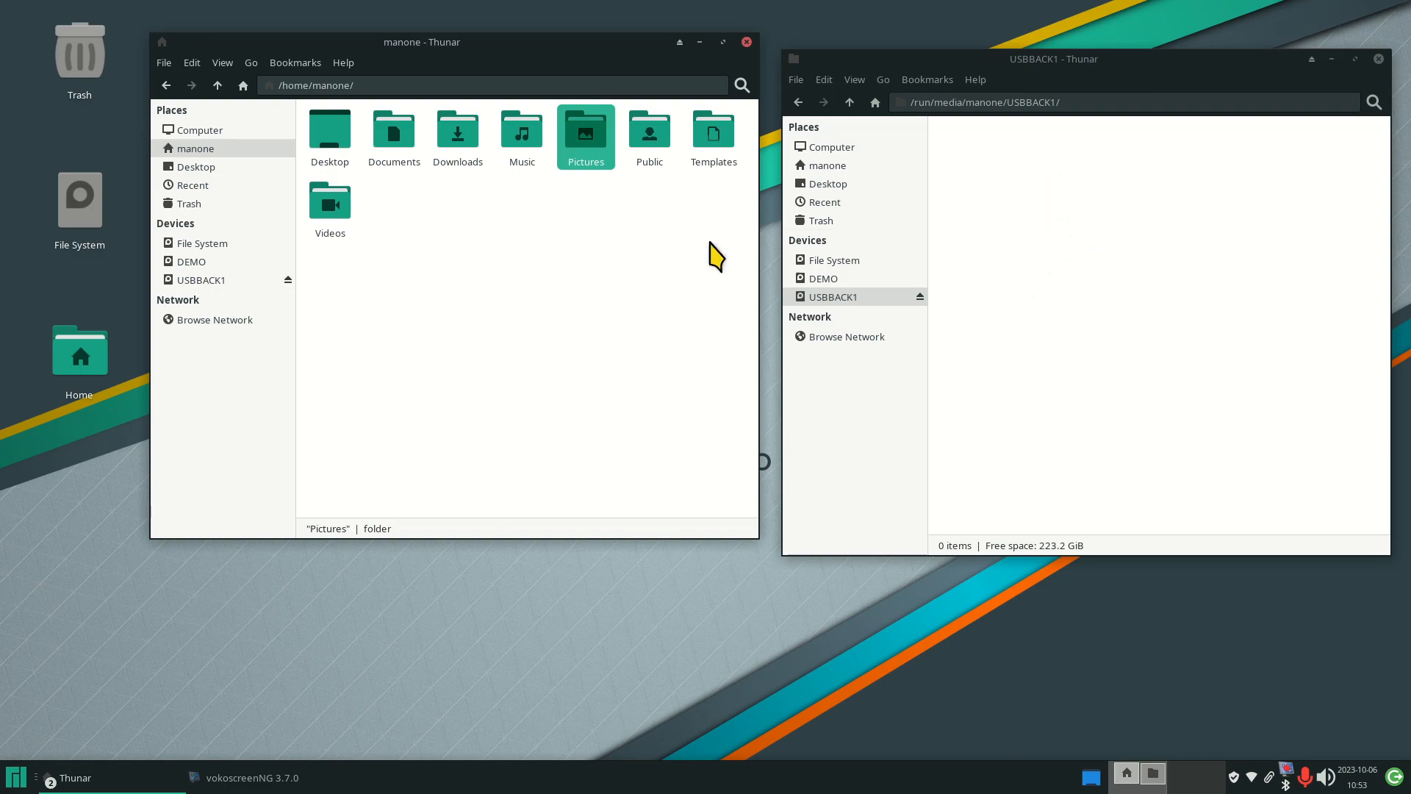
pyautogui.doubleClick(581, 151)
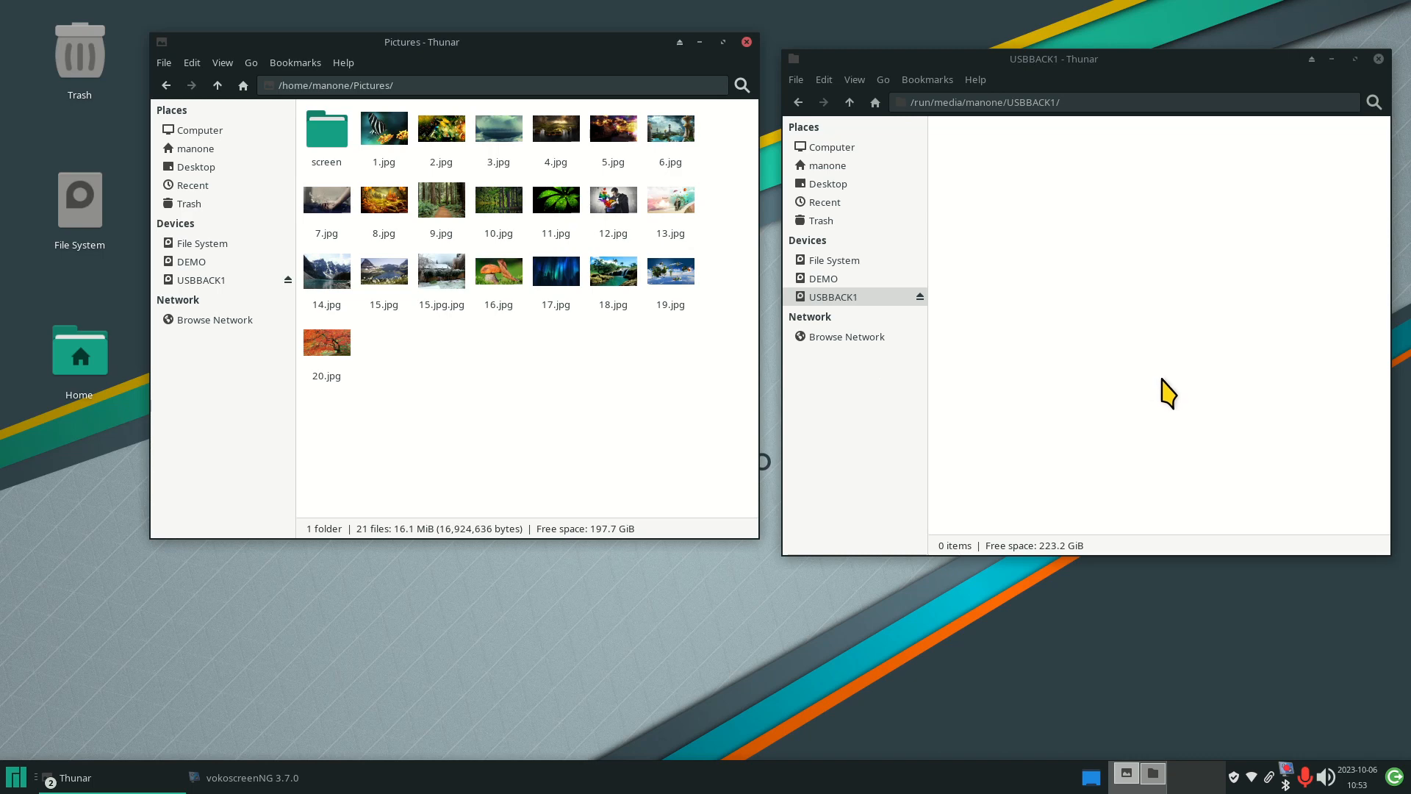
pyautogui.click(217, 86)
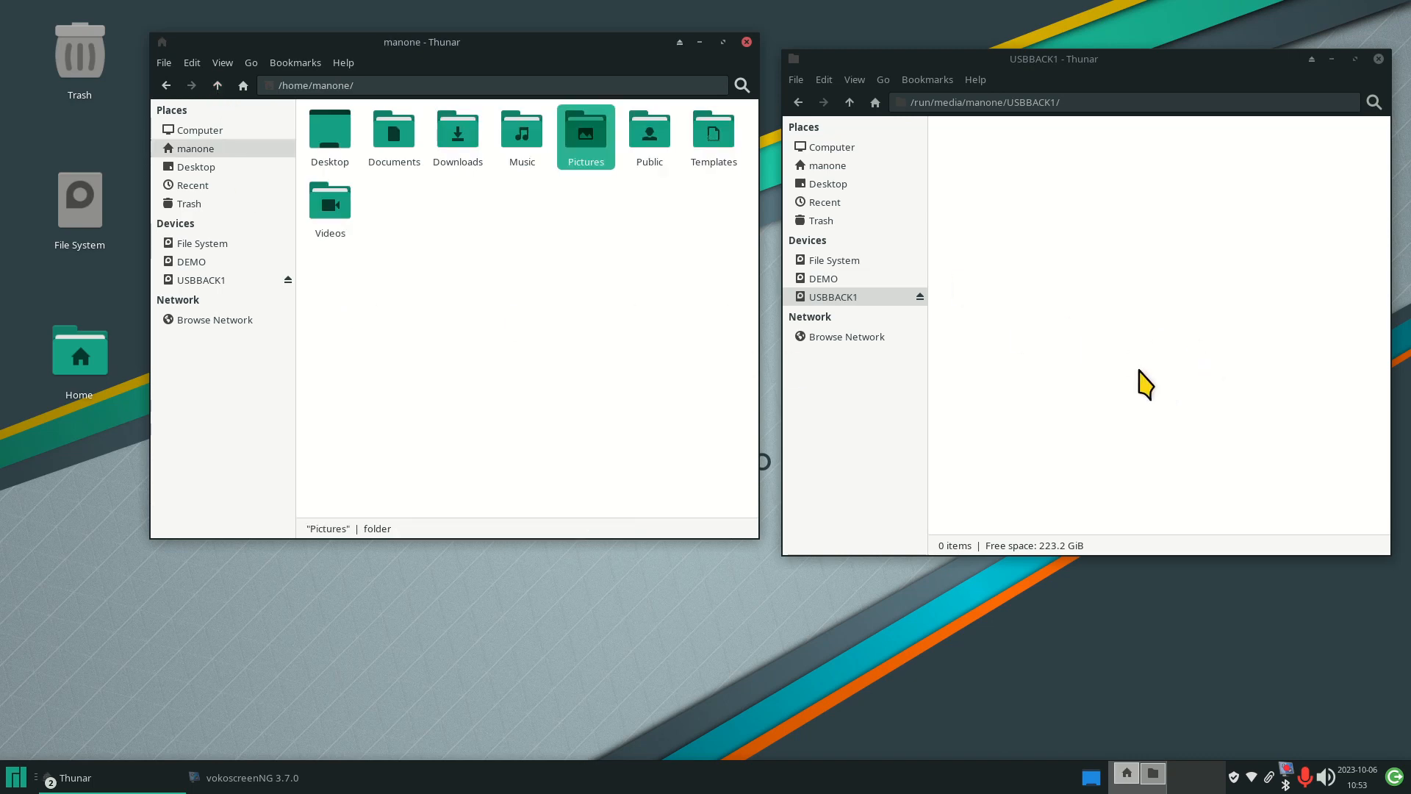
# Close the home folder and USBBACK1 file manager windows.
pyautogui.click(747, 42)
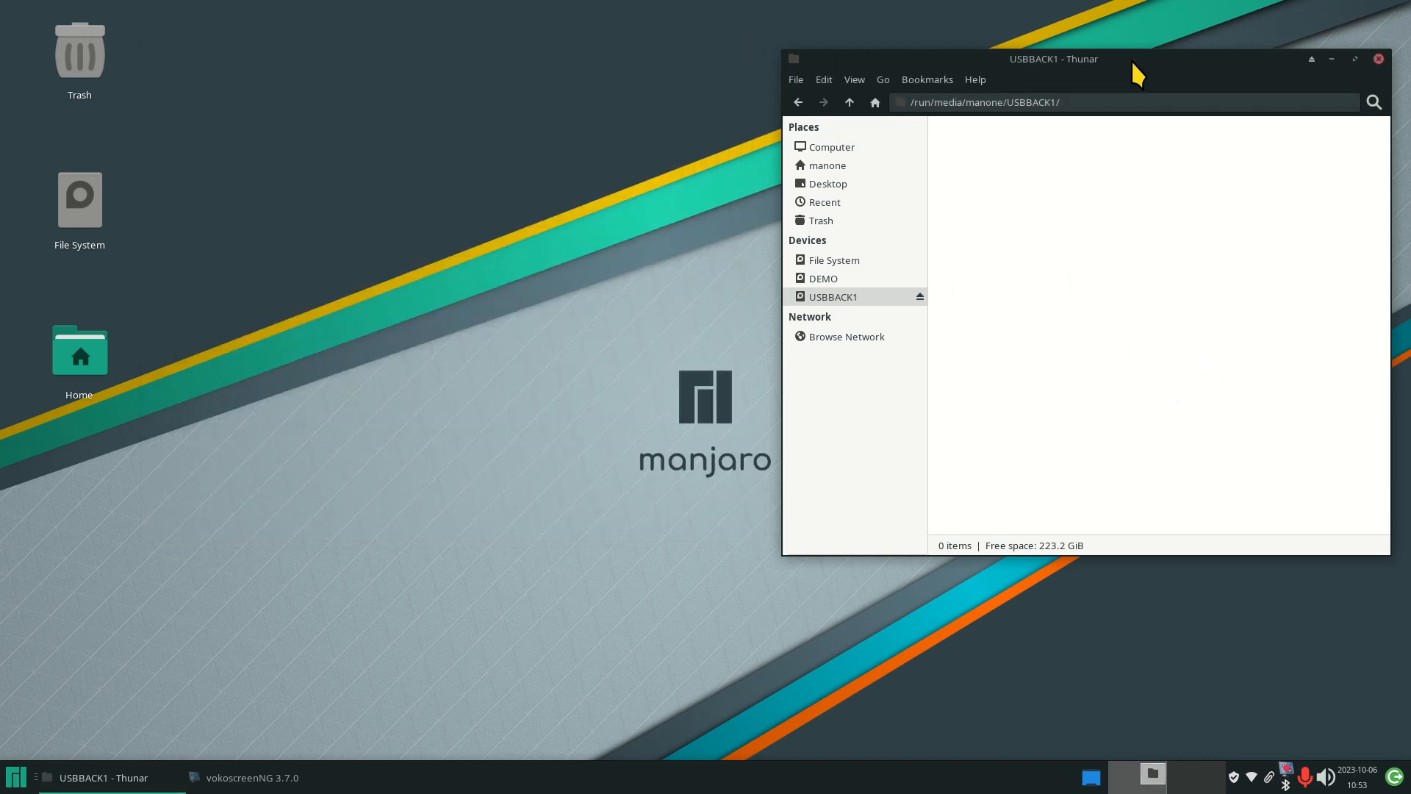
pyautogui.moveTo(1132, 60); pyautogui.dragTo(735, 77)
pyautogui.click(1002, 76)
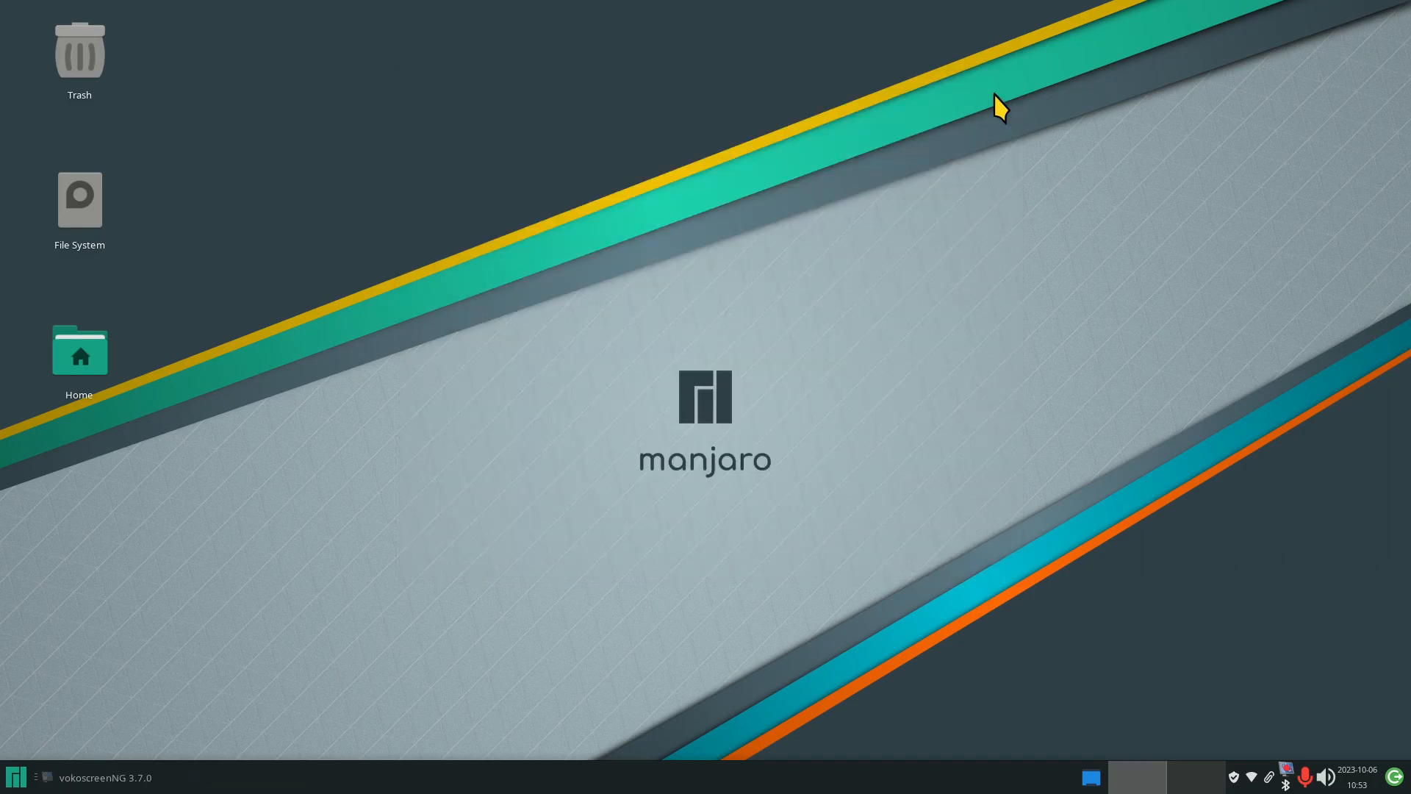